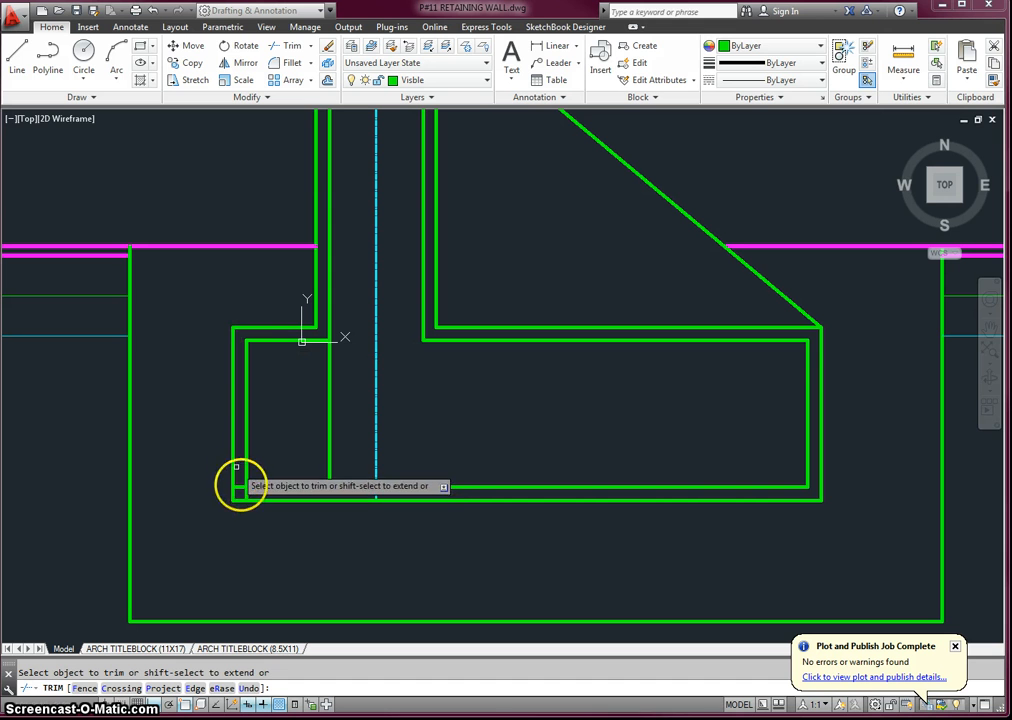
# Step: Trim the leftover line ends at the footing's inner lower-left corner and the stem line running down inside the footing
pyautogui.click(237, 488)
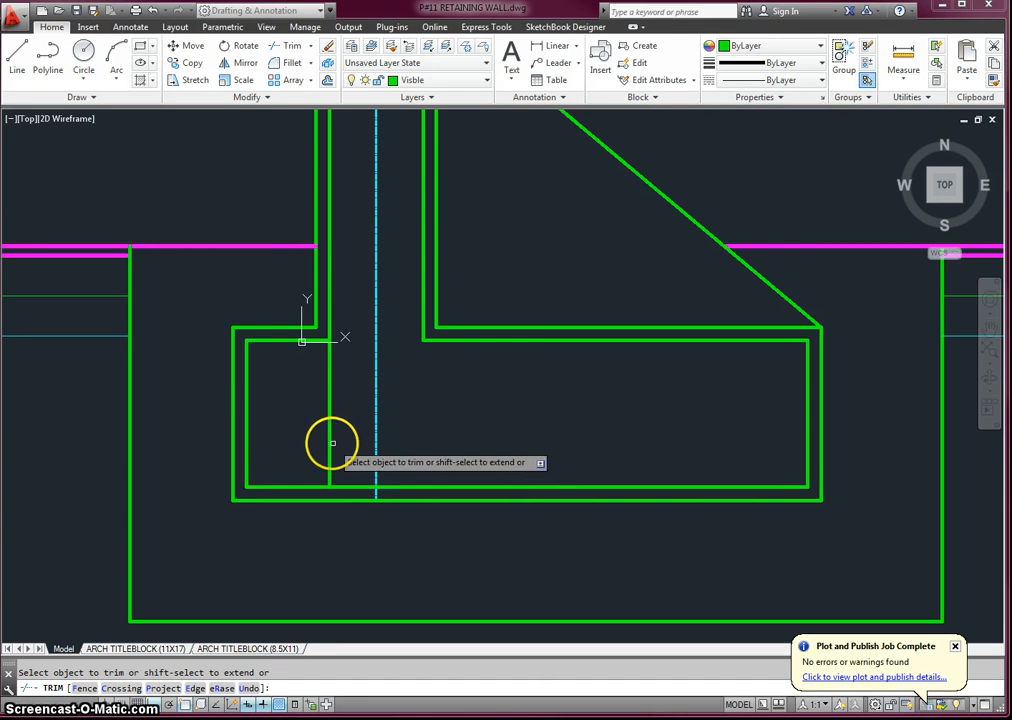
pyautogui.scroll(-3, 330, 443)
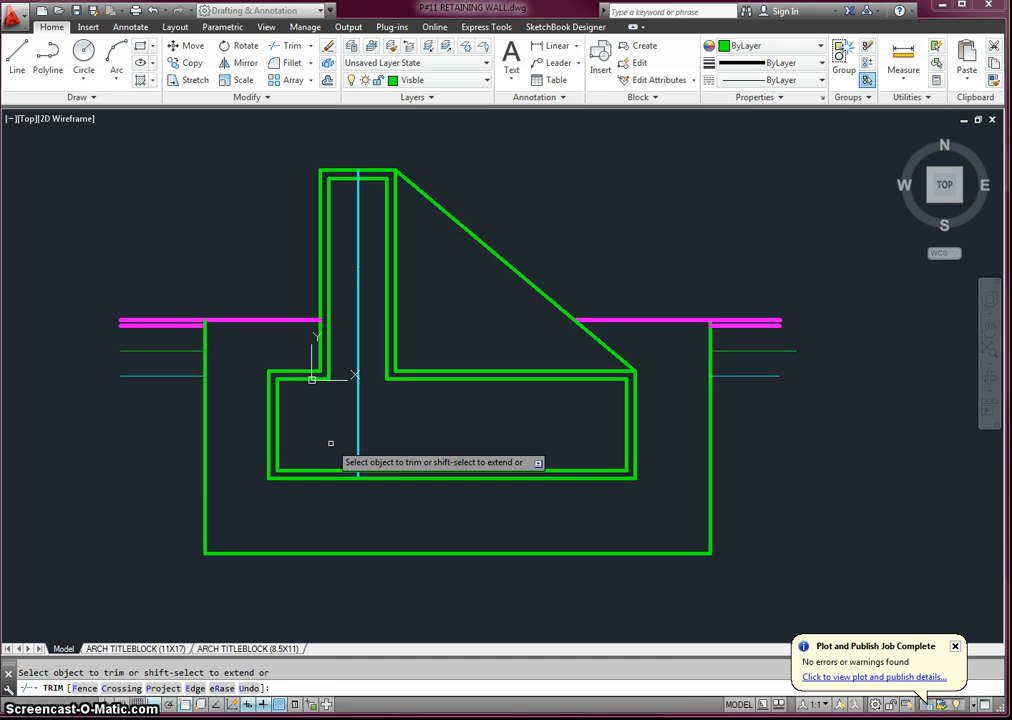
pyautogui.press('Escape')
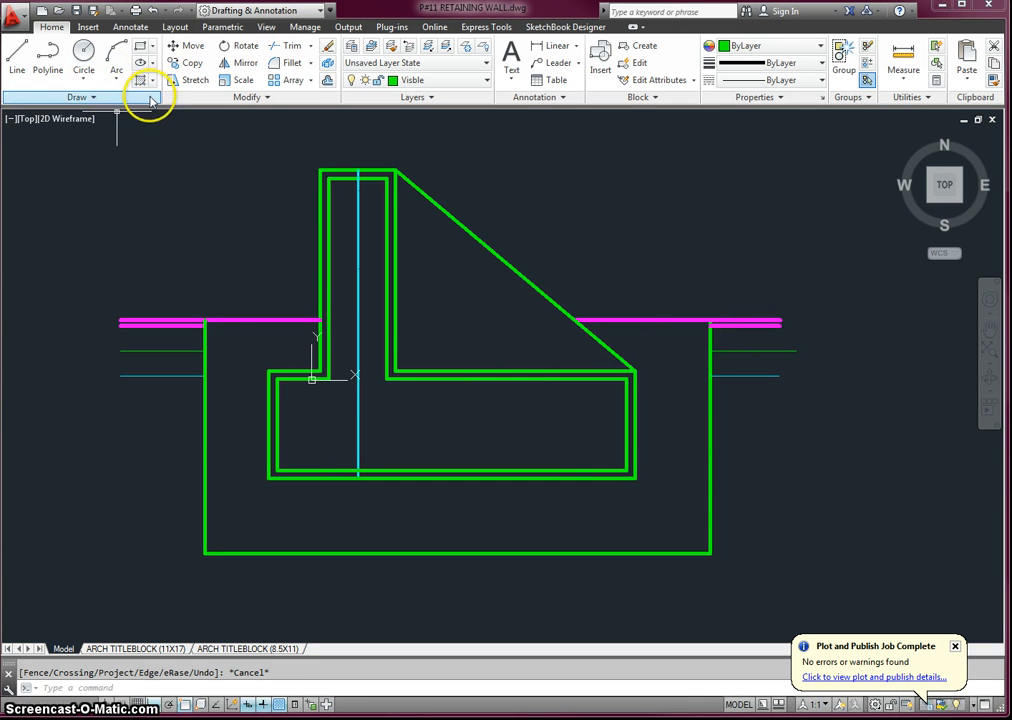
# Step: Turn Ortho off and try to draw a spline break line across the outer ends of the left ground lines
pyautogui.click(94, 98)
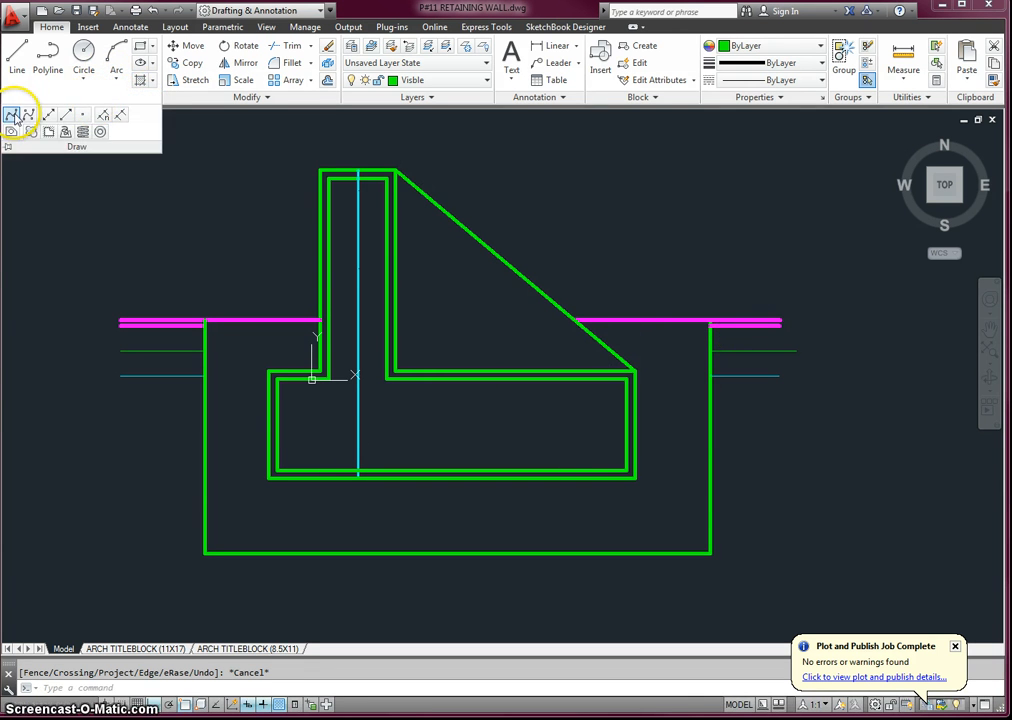
pyautogui.click(14, 117)
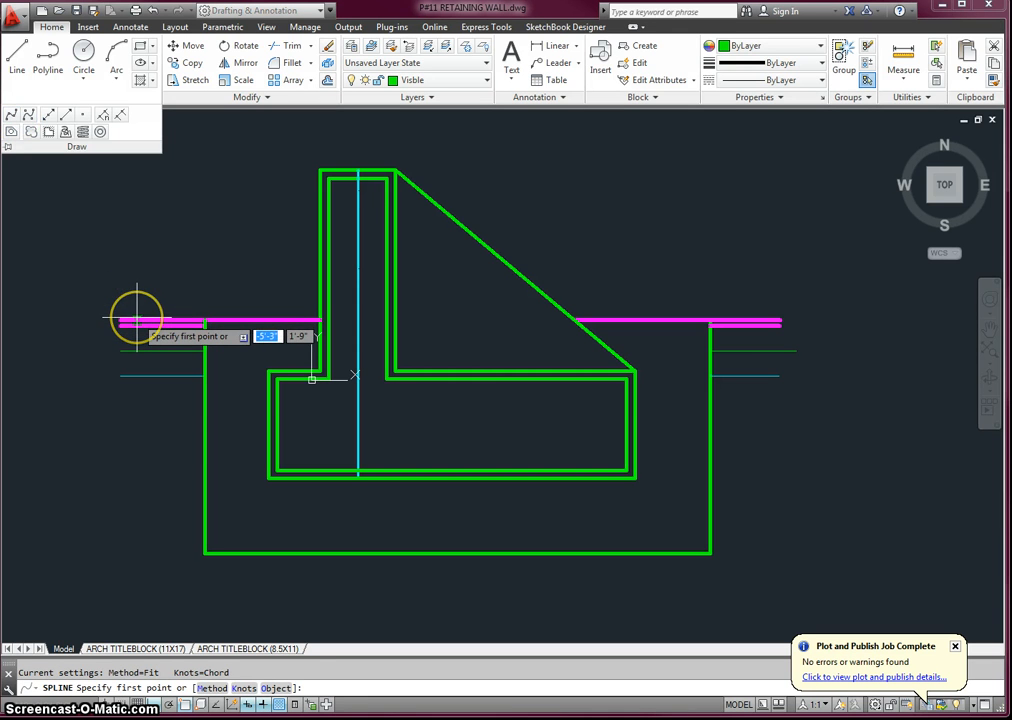
pyautogui.click(137, 321)
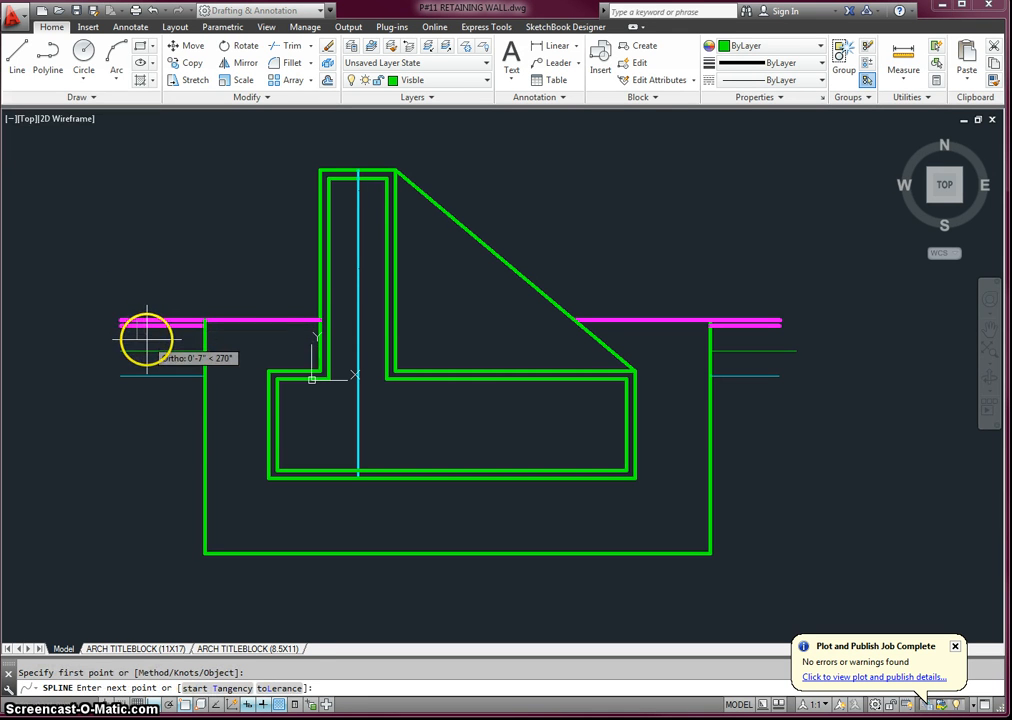
pyautogui.press('F8')
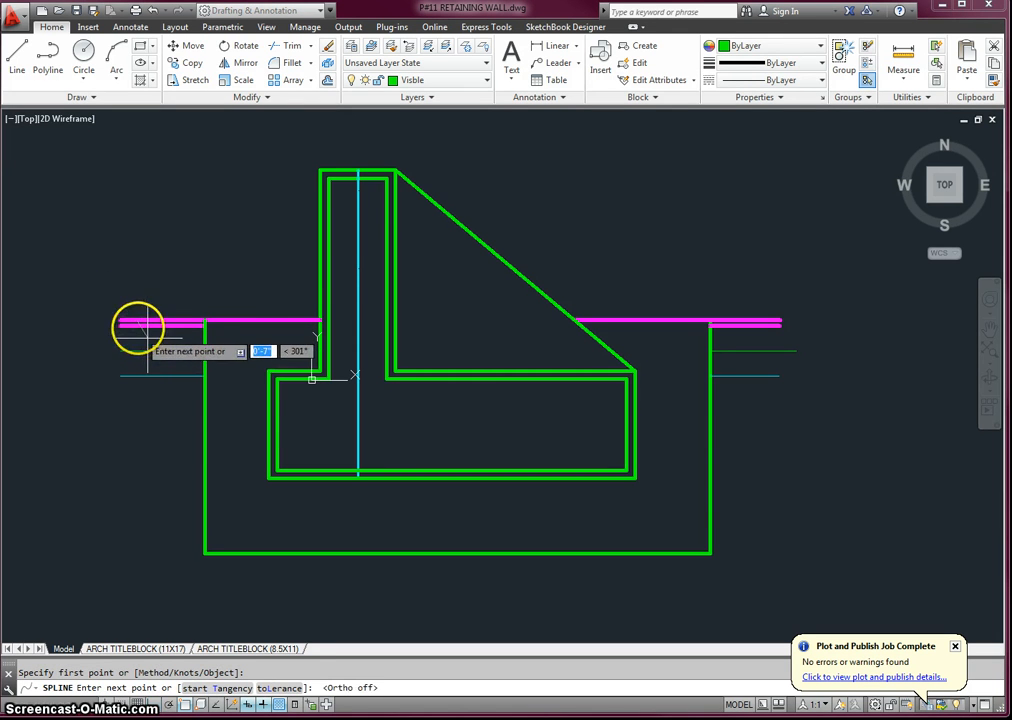
pyautogui.click(138, 325)
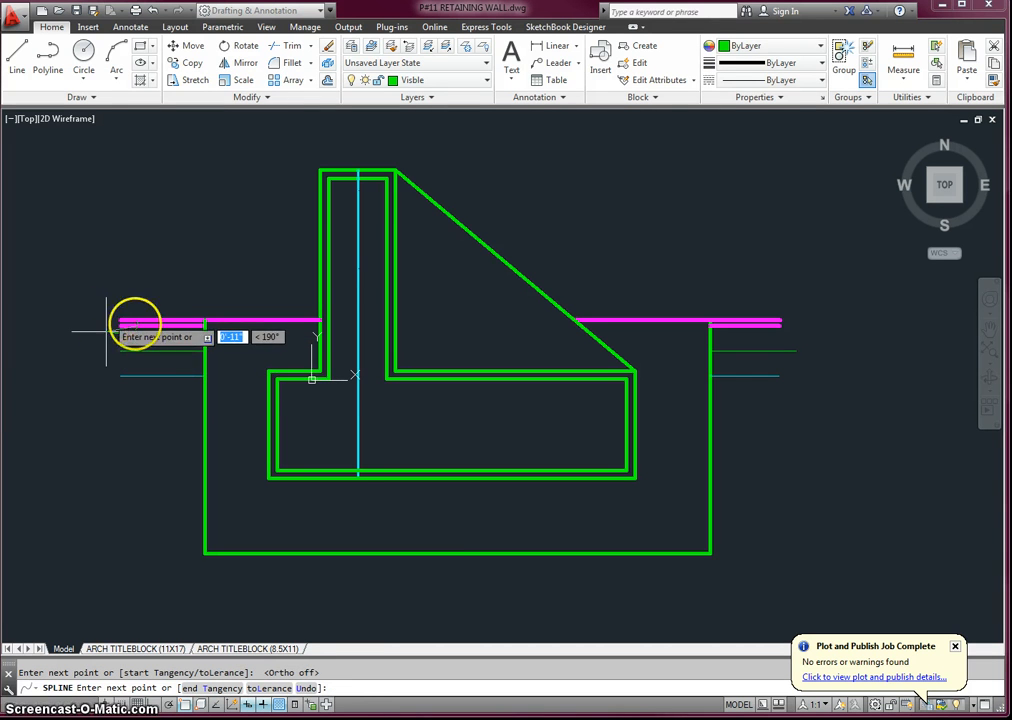
pyautogui.scroll(2, 154, 339)
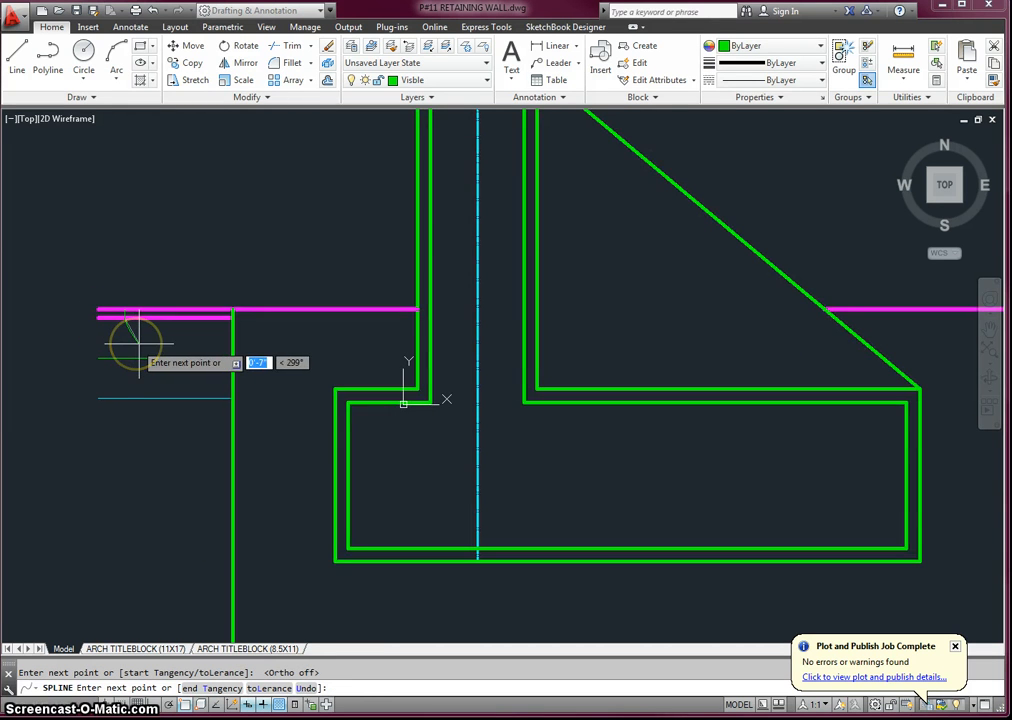
pyautogui.click(127, 386)
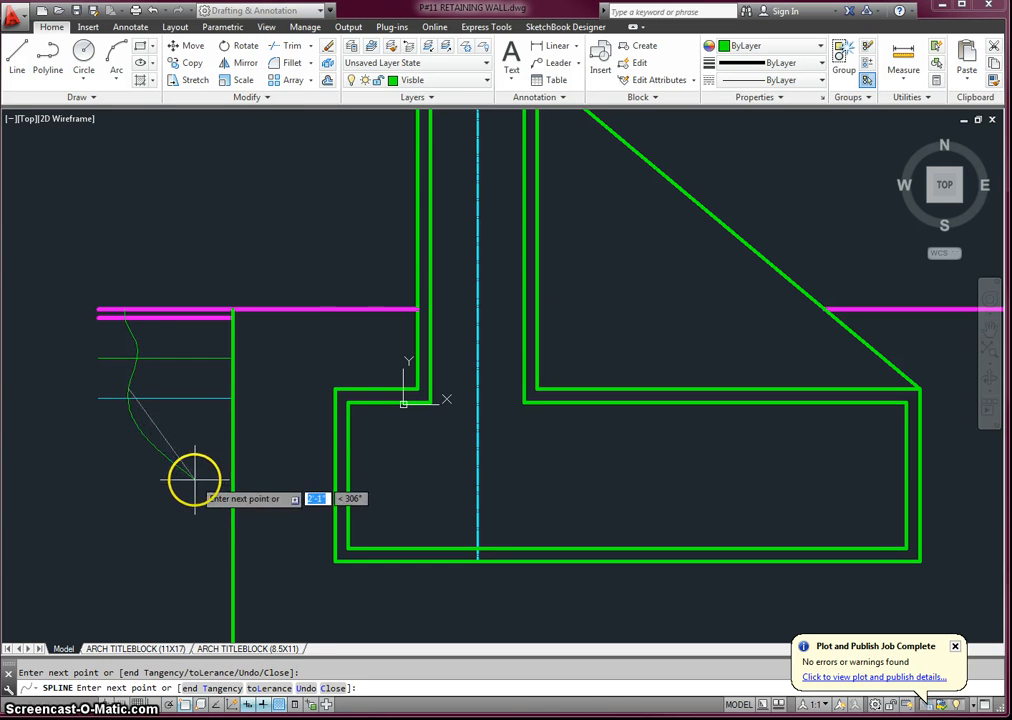
pyautogui.click(287, 57)
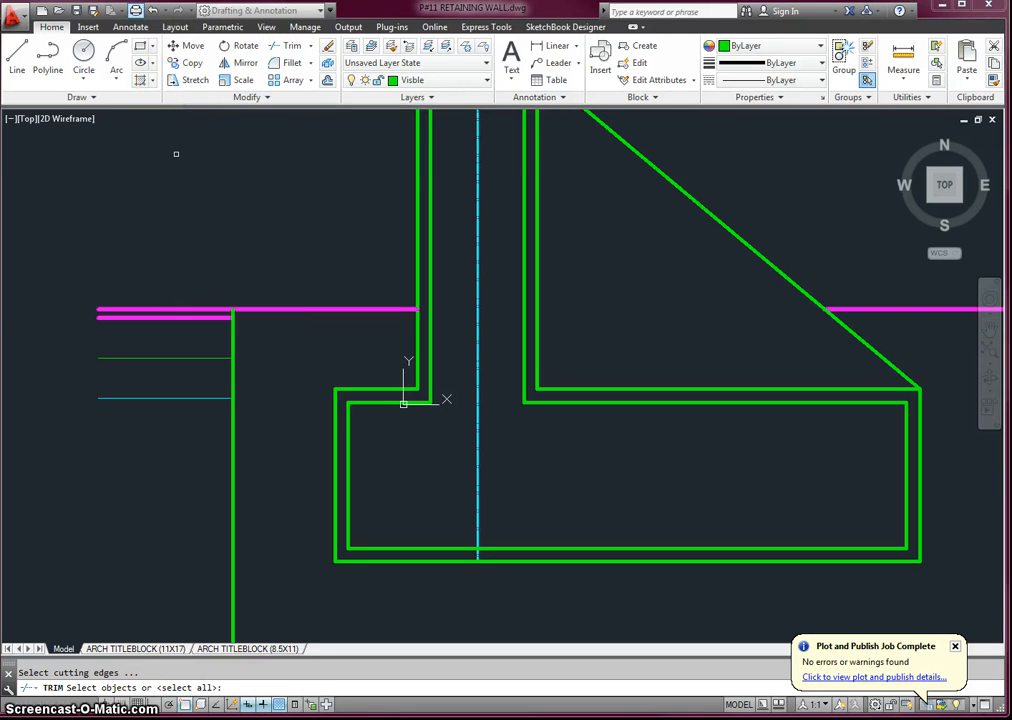
# Step: Draw a curved spline break line through fit points down across all the left ground lines
pyautogui.click(97, 100)
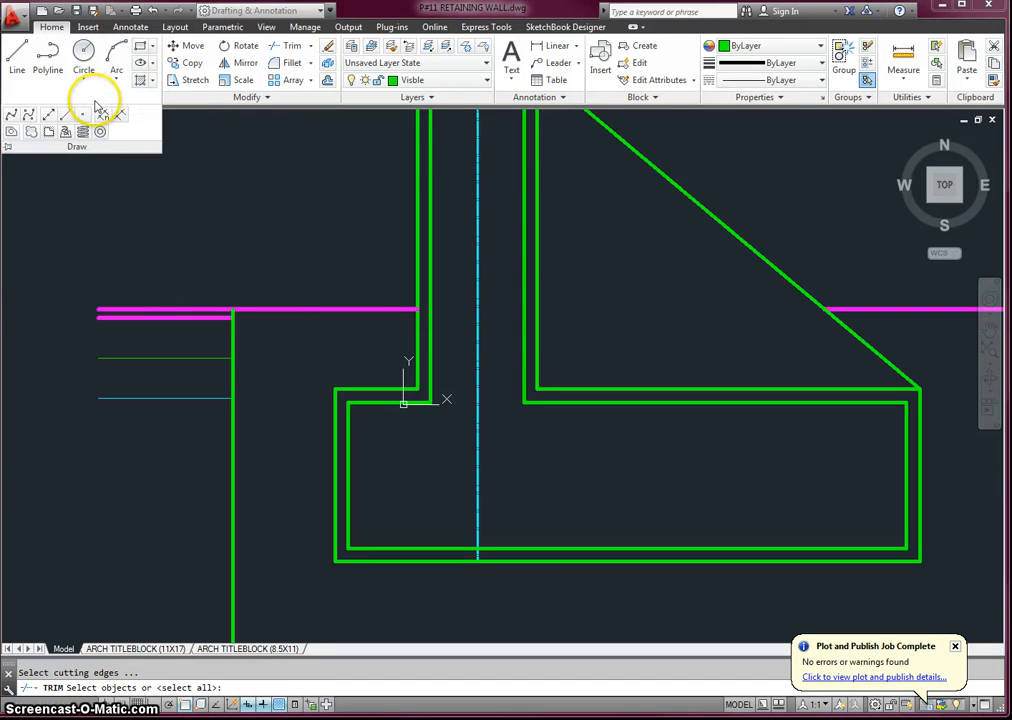
pyautogui.click(28, 115)
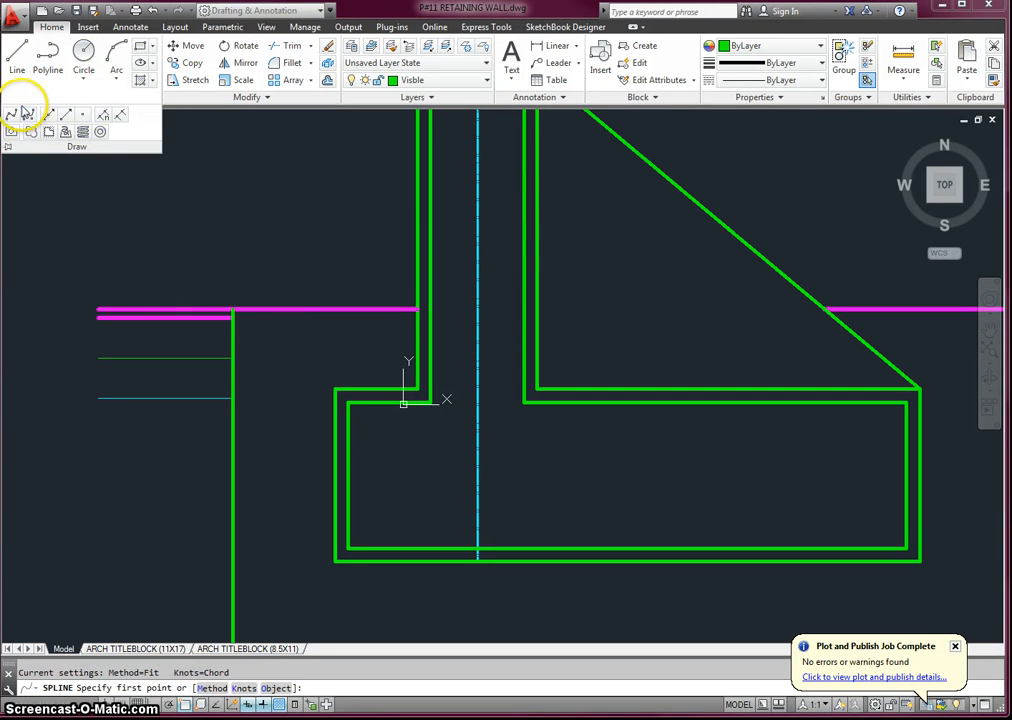
pyautogui.click(124, 313)
pyautogui.click(124, 354)
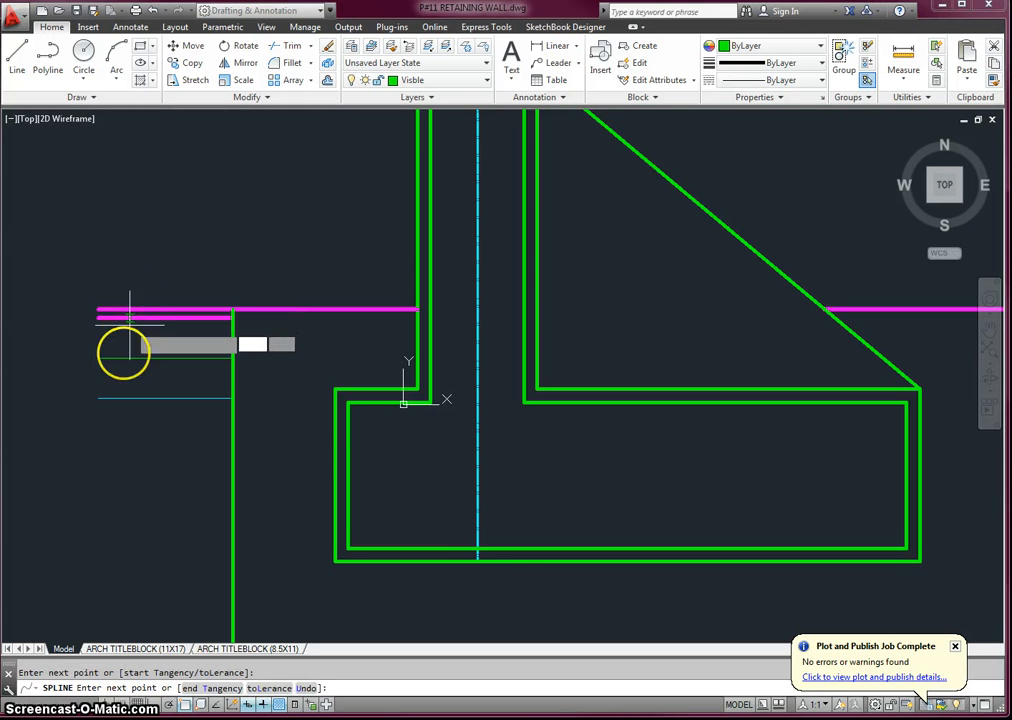
pyautogui.click(174, 413)
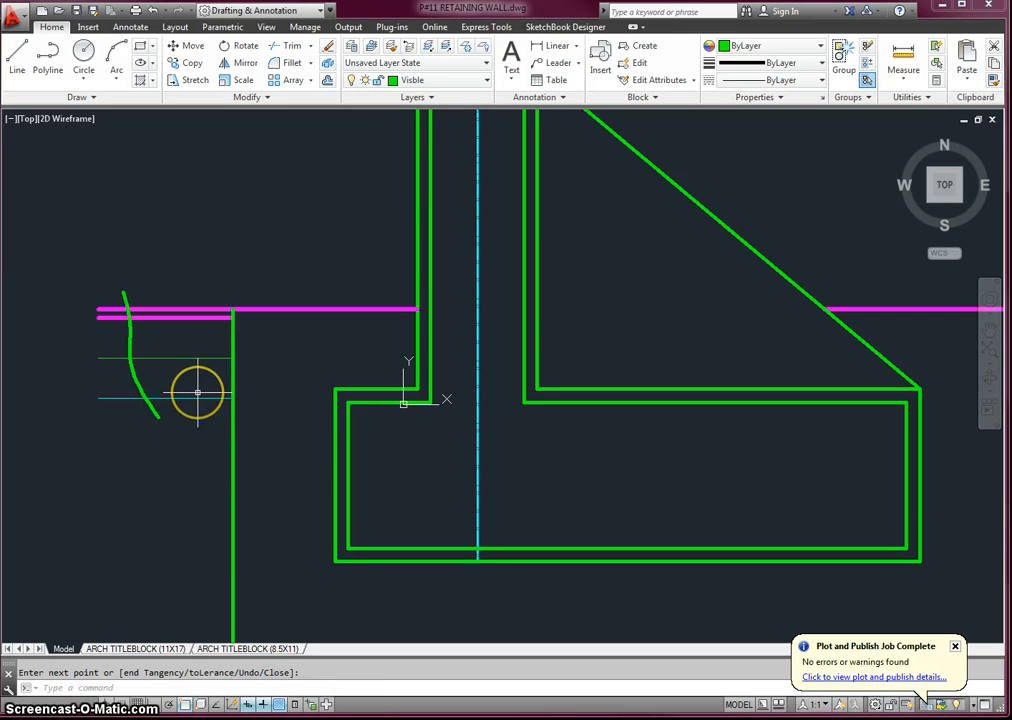
pyautogui.press('Down')
pyautogui.press('Return')
# Step: Draw a wavy spline break line down across all the ground lines on the right of the excavation
pyautogui.scroll(-2, 322, 370)
pyautogui.scroll(3, 380, 384)
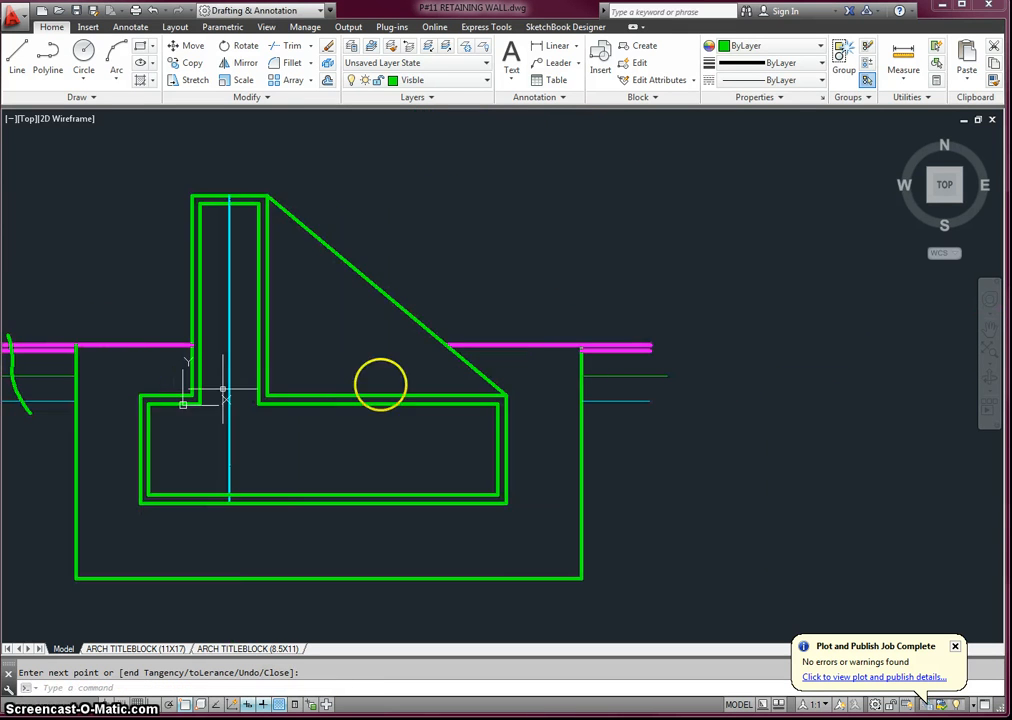
pyautogui.click(80, 97)
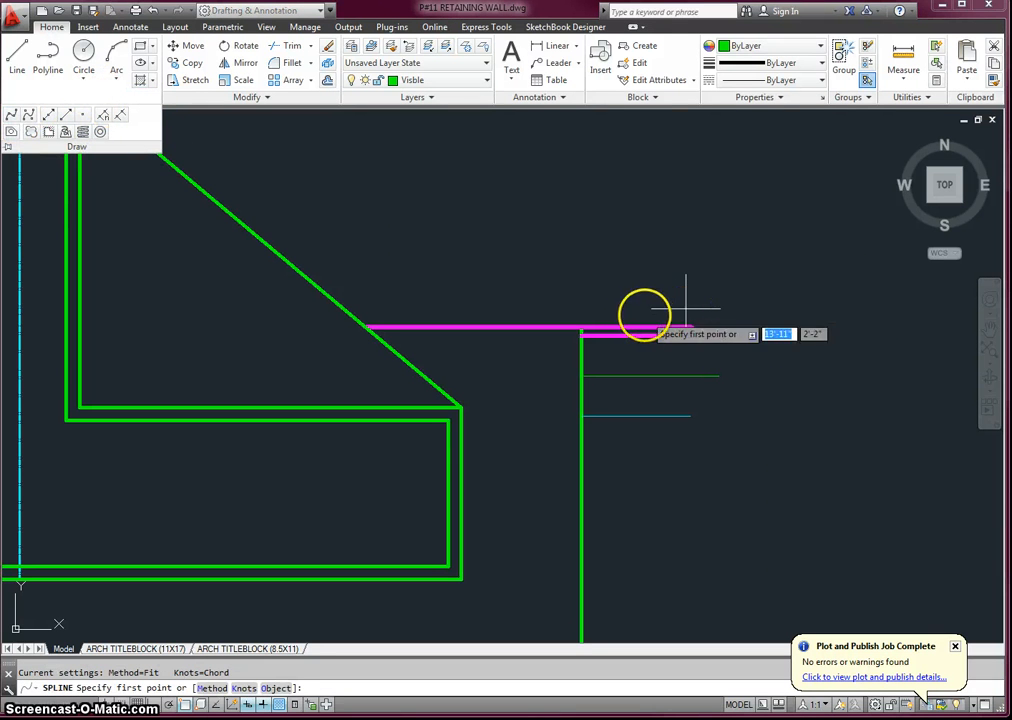
pyautogui.click(618, 345)
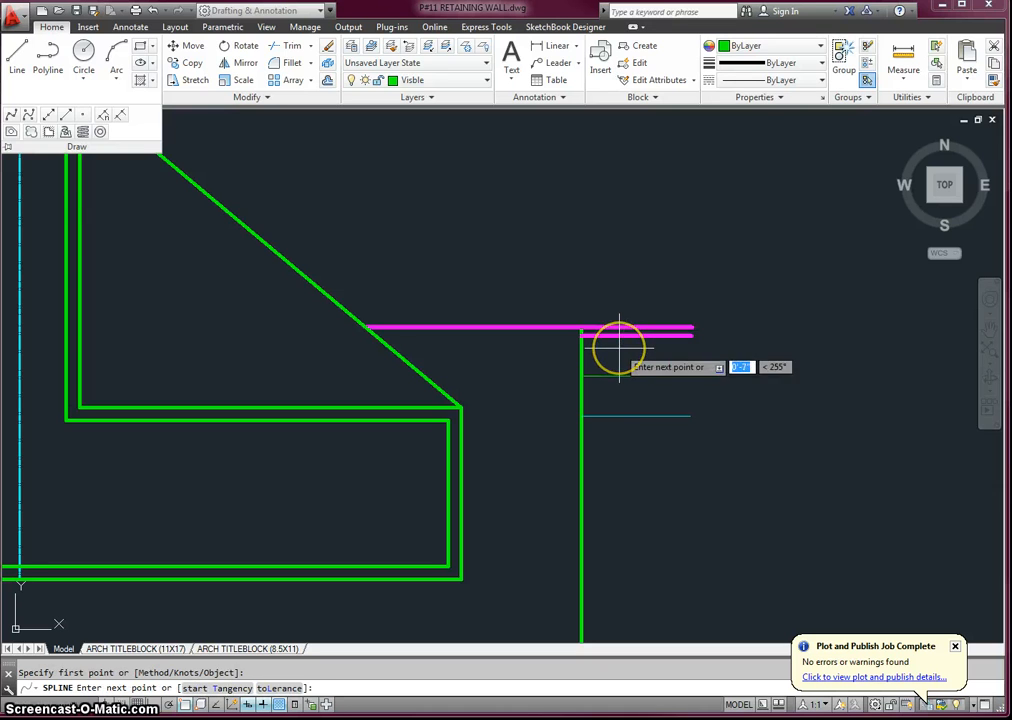
pyautogui.click(619, 386)
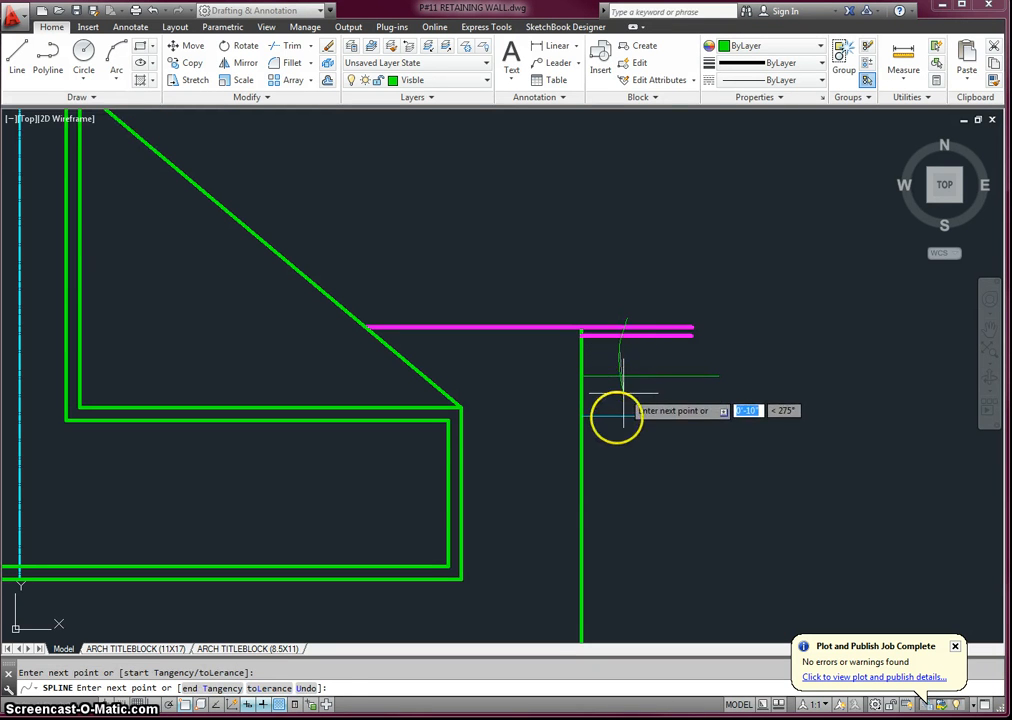
pyautogui.click(612, 433)
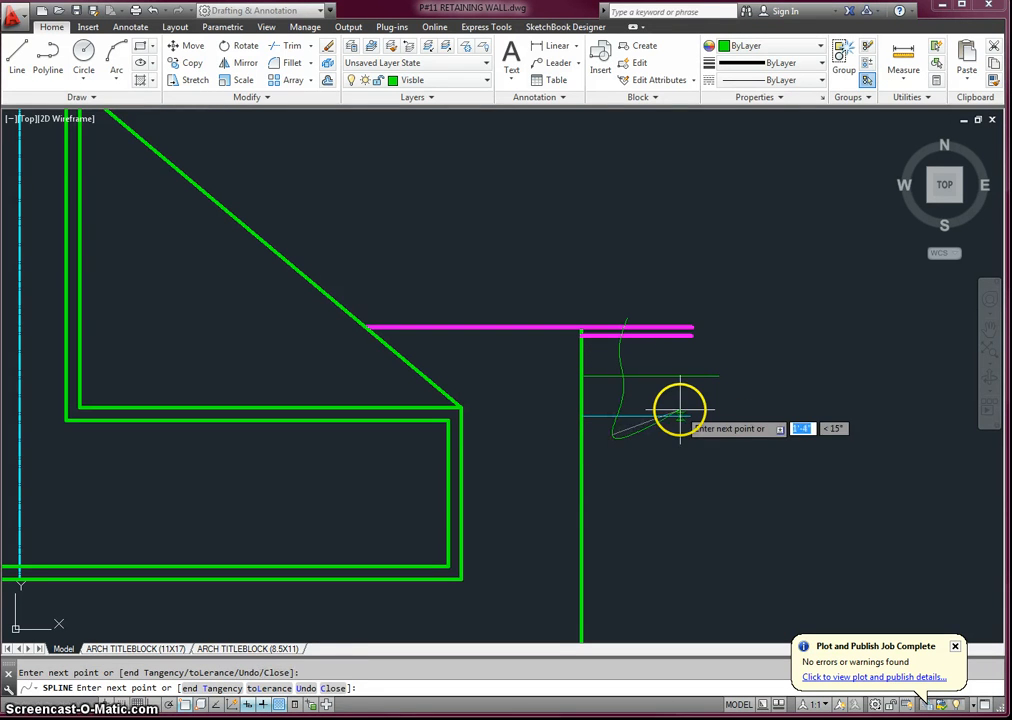
pyautogui.press('Return')
# Step: Trim the right ground lines where they extend outside the right break line
pyautogui.click(276, 46)
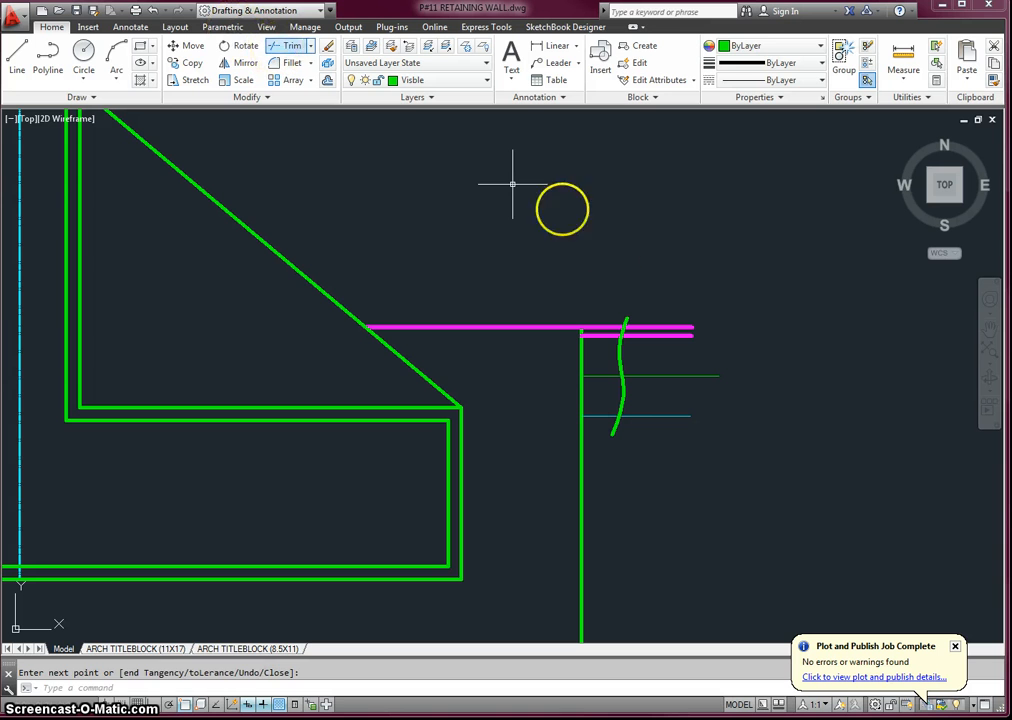
pyautogui.press('Return')
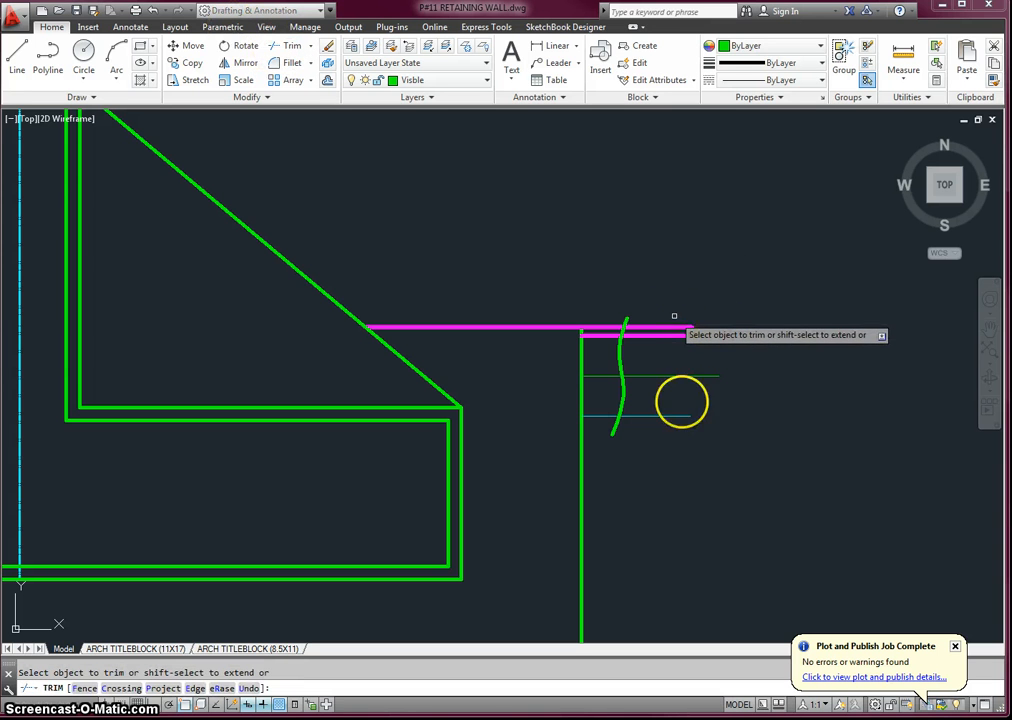
pyautogui.click(674, 316)
pyautogui.click(707, 484)
pyautogui.scroll(-3, 696, 463)
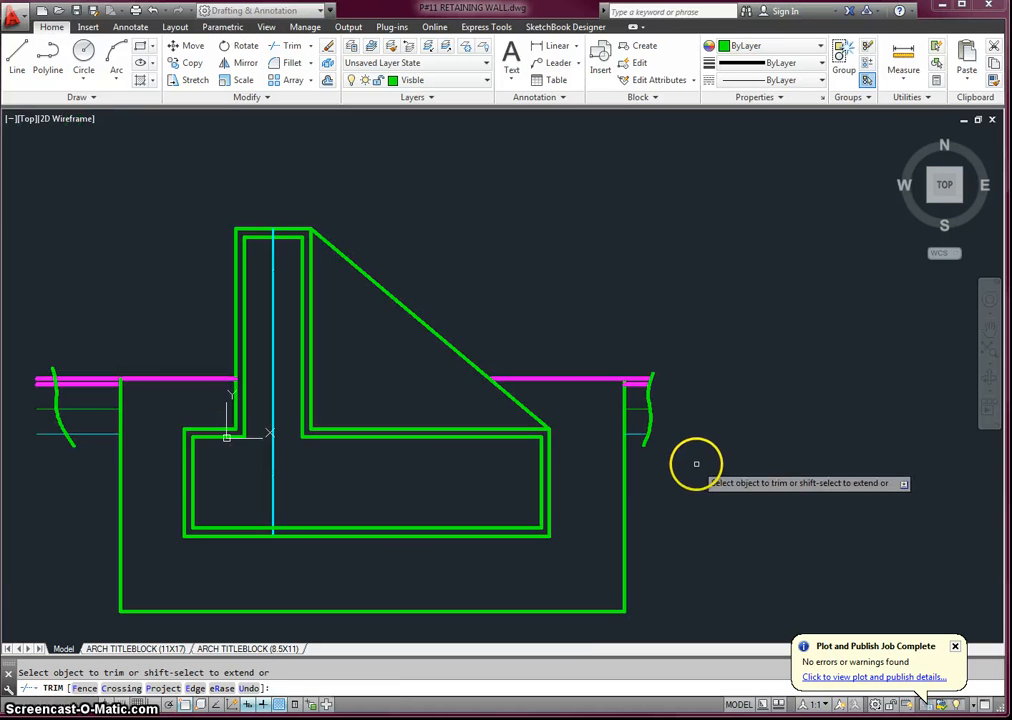
# Step: Trim the left ground lines where they extend outside the left break line
pyautogui.moveTo(696, 463); pyautogui.dragTo(873, 438, button='middle')
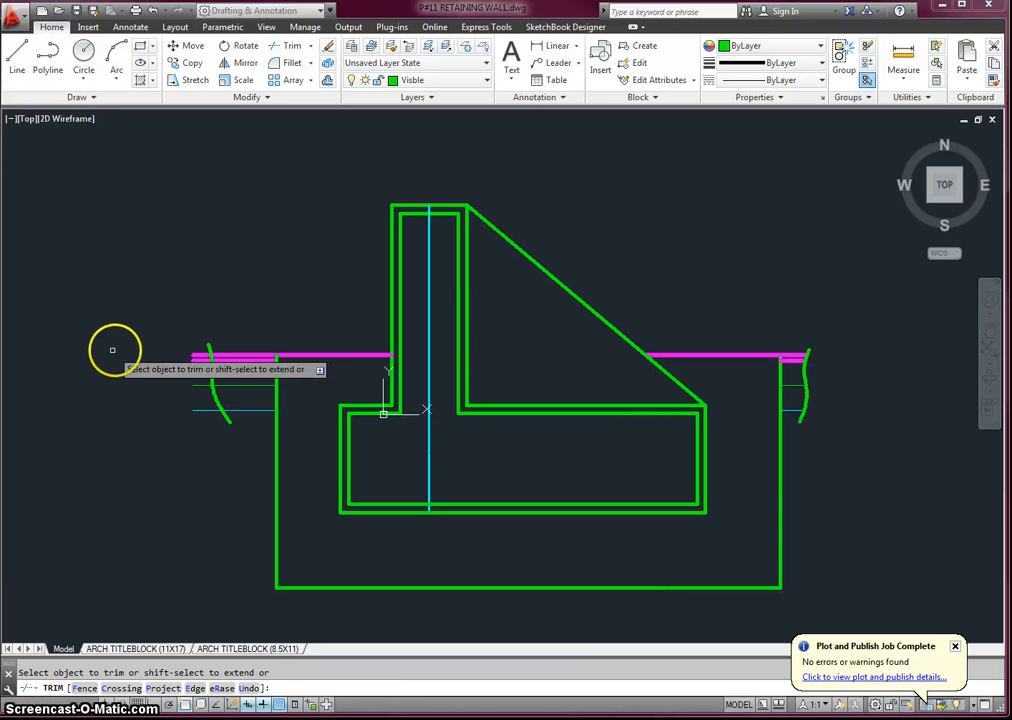
pyautogui.click(147, 350)
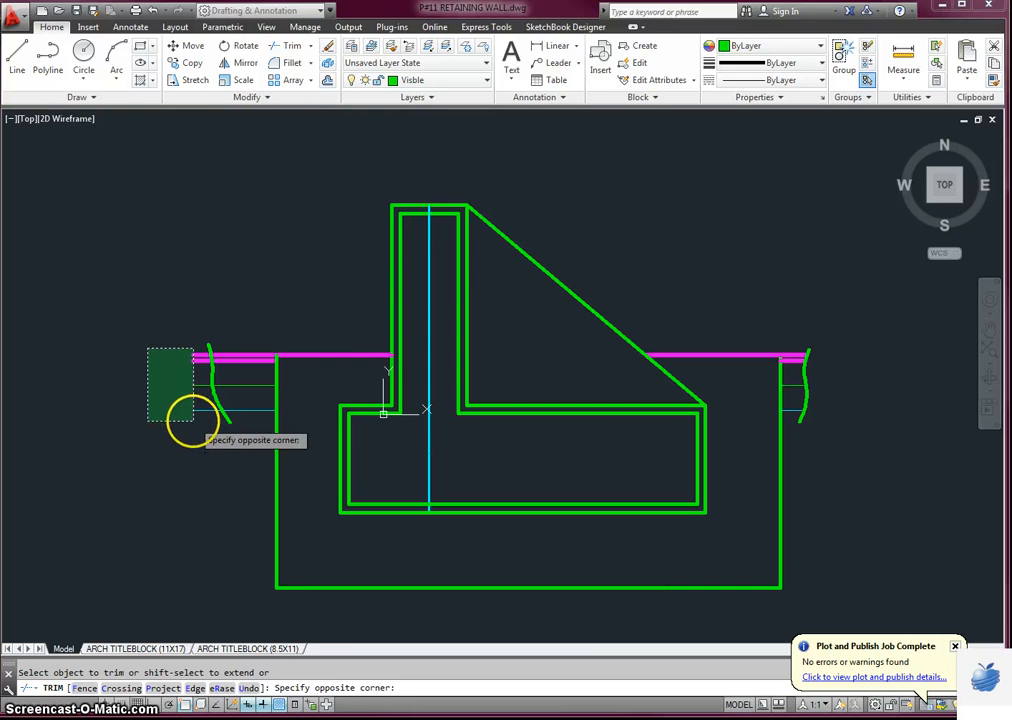
pyautogui.click(197, 418)
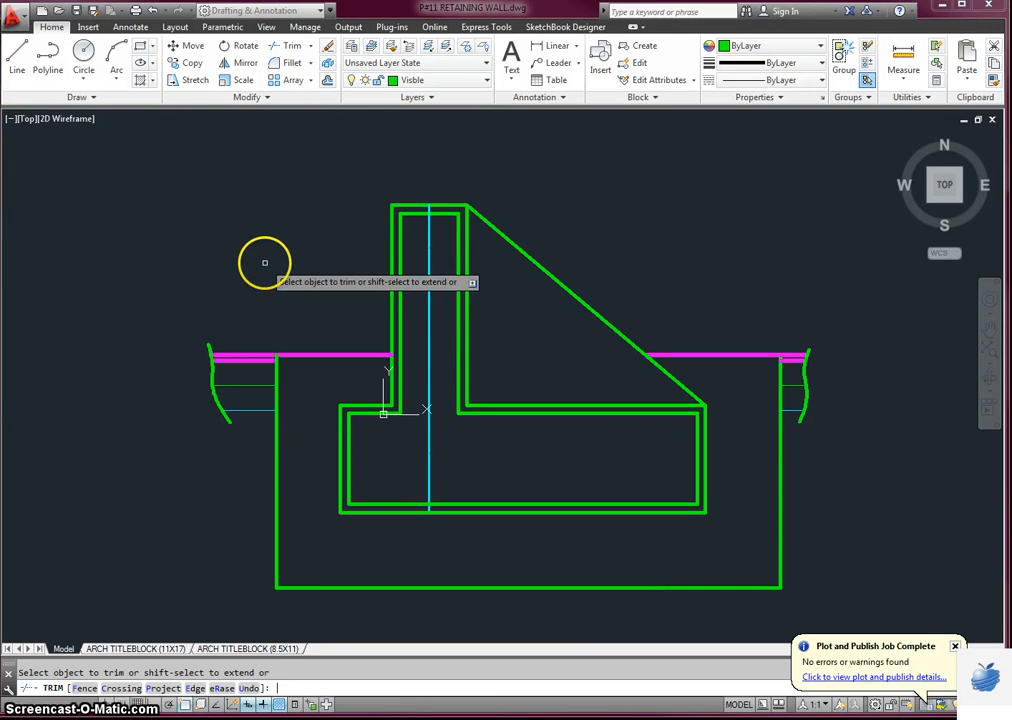
pyautogui.press('Escape')
# Step: Set Hatch as the current layer
pyautogui.click(301, 256)
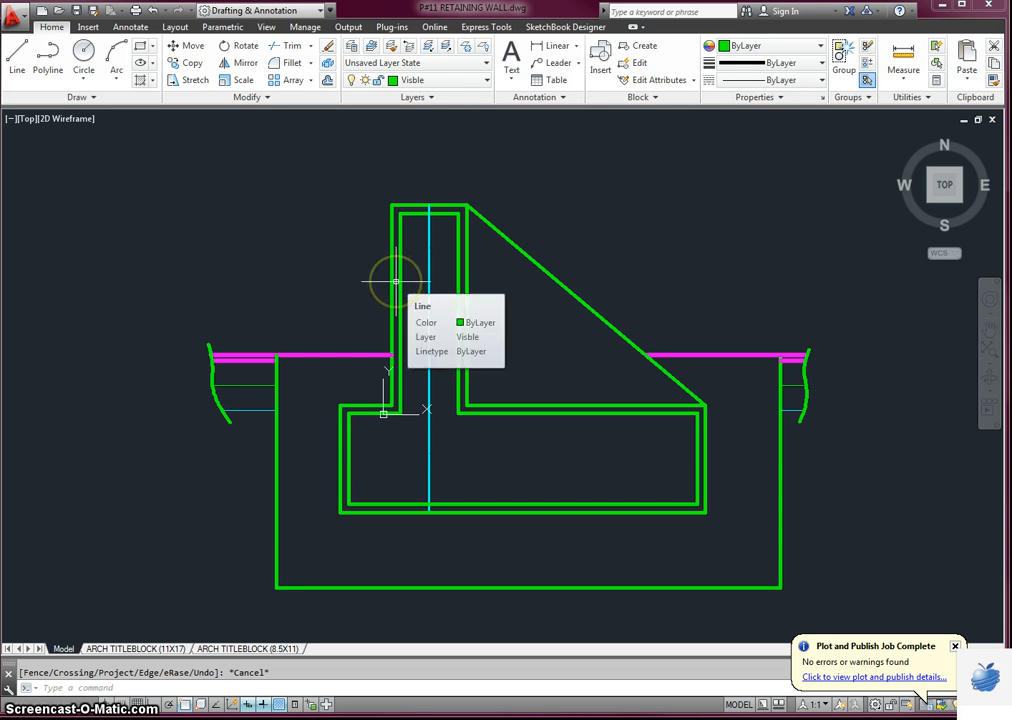
pyautogui.click(482, 80)
pyautogui.click(417, 200)
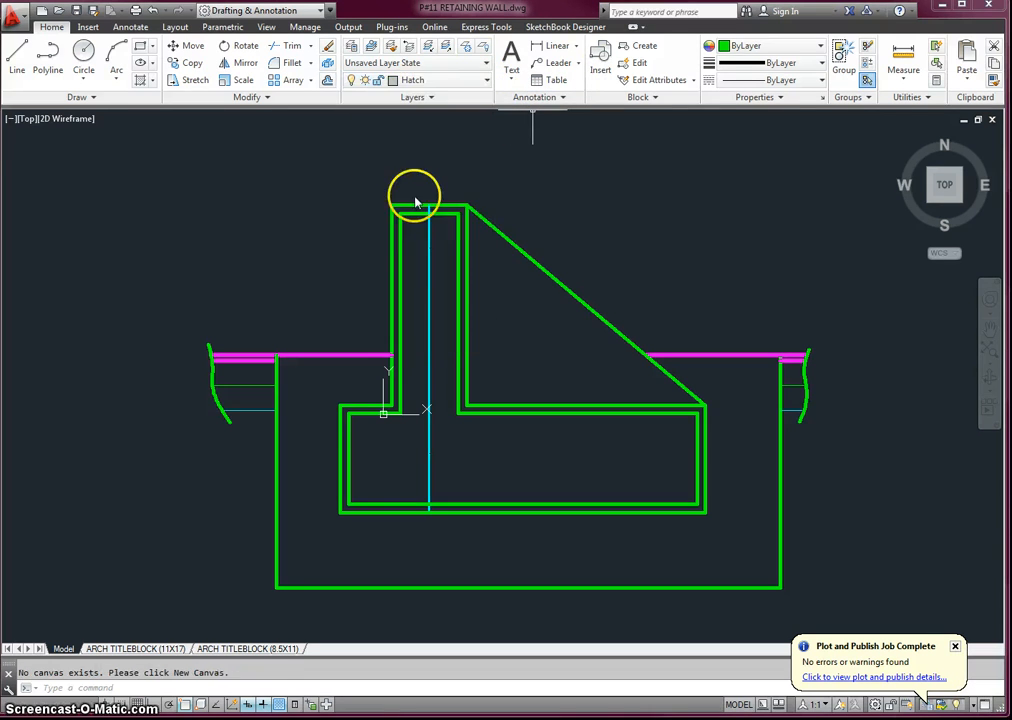
# Step: Hatch the triangular area between the wall stem, the footing top and the sloped line with the STEEL pattern
pyautogui.click(146, 82)
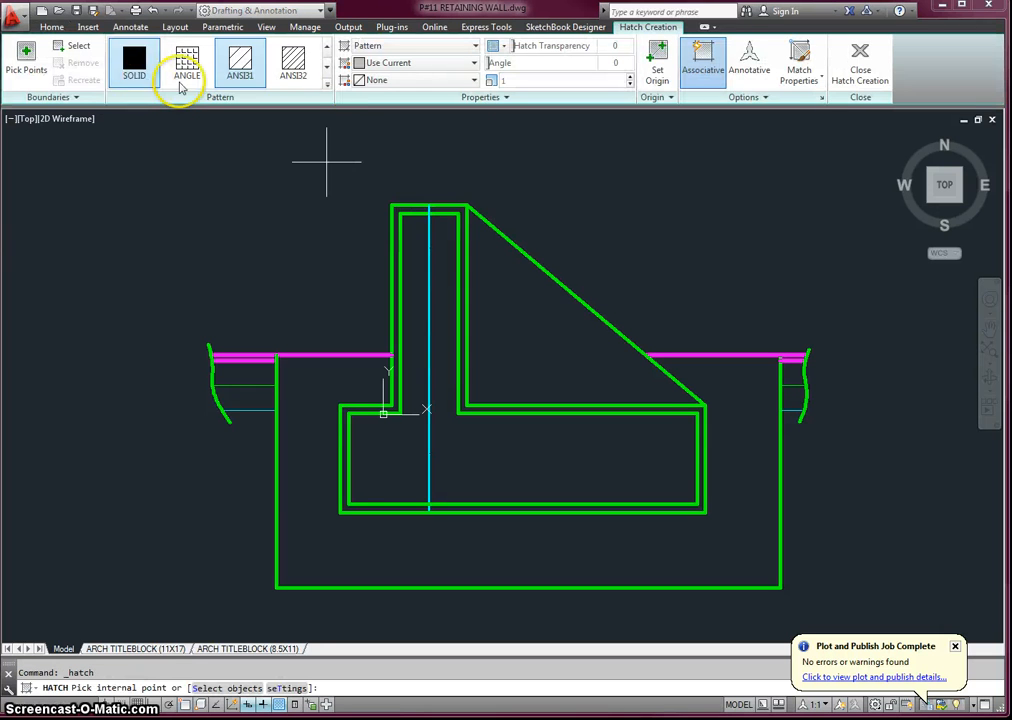
pyautogui.click(339, 86)
pyautogui.scroll(-6, 240, 170)
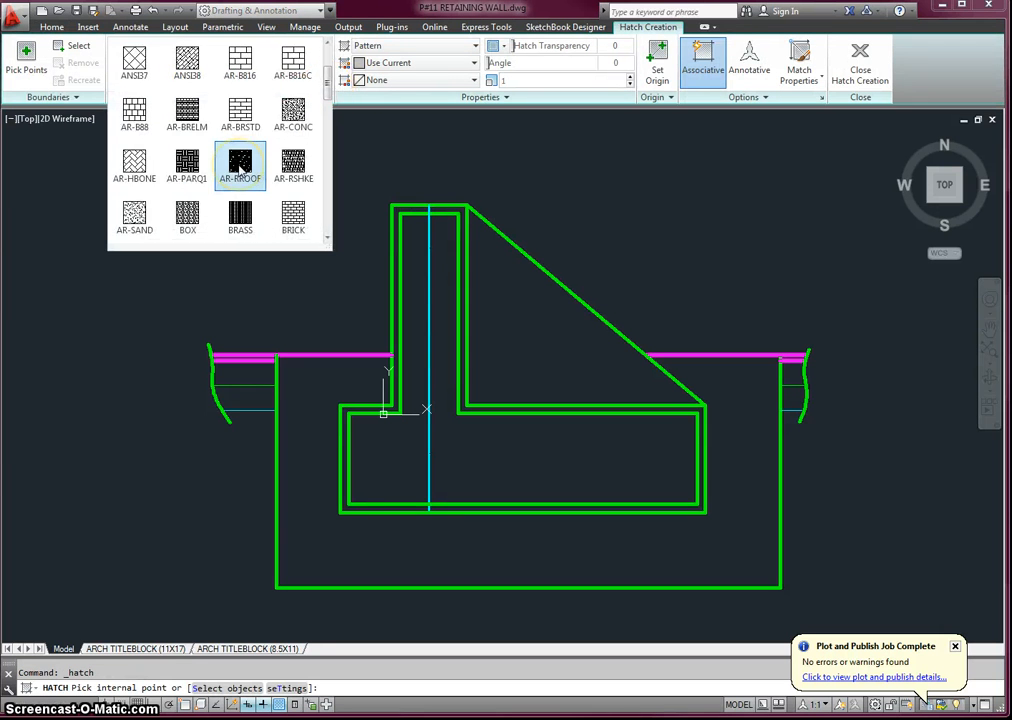
pyautogui.scroll(-8, 240, 170)
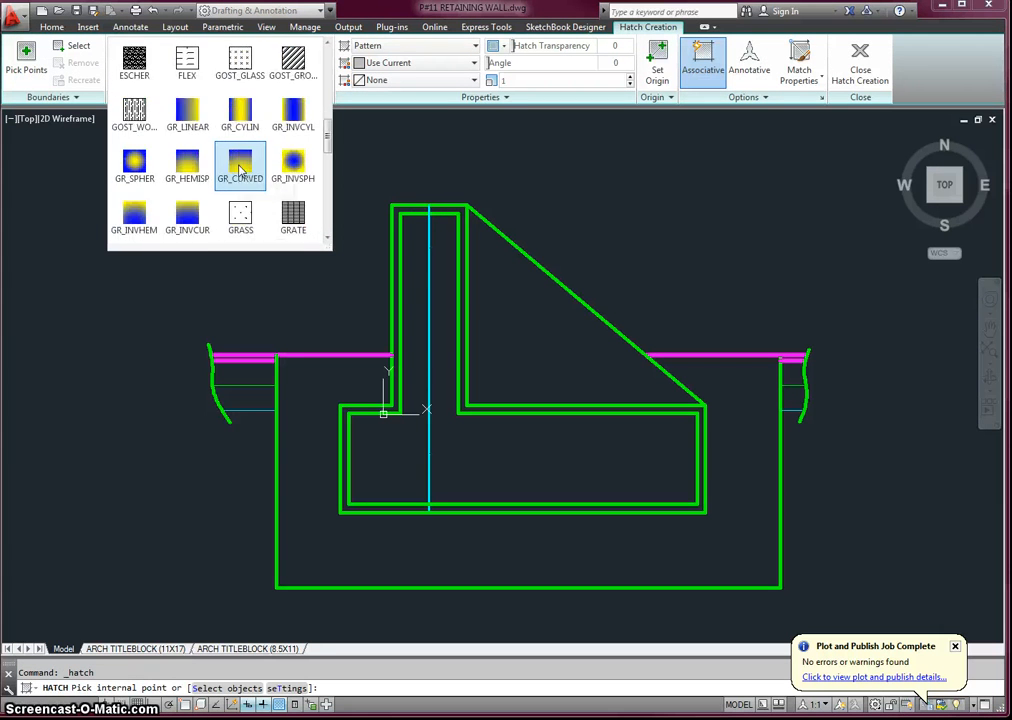
pyautogui.scroll(-2, 240, 170)
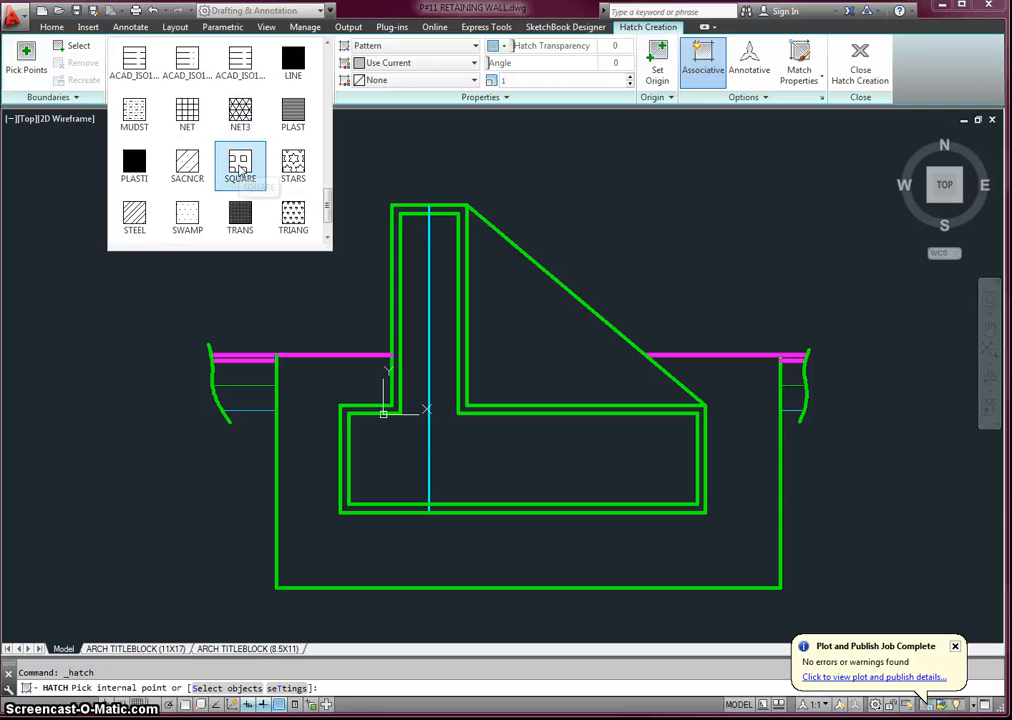
pyautogui.click(133, 214)
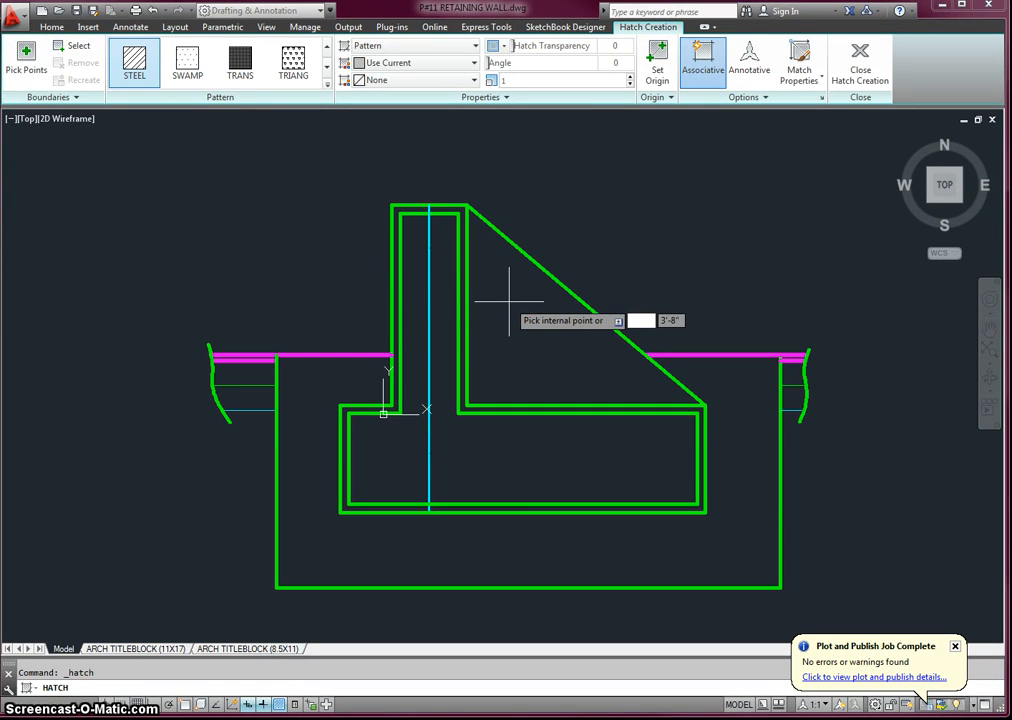
pyautogui.click(497, 268)
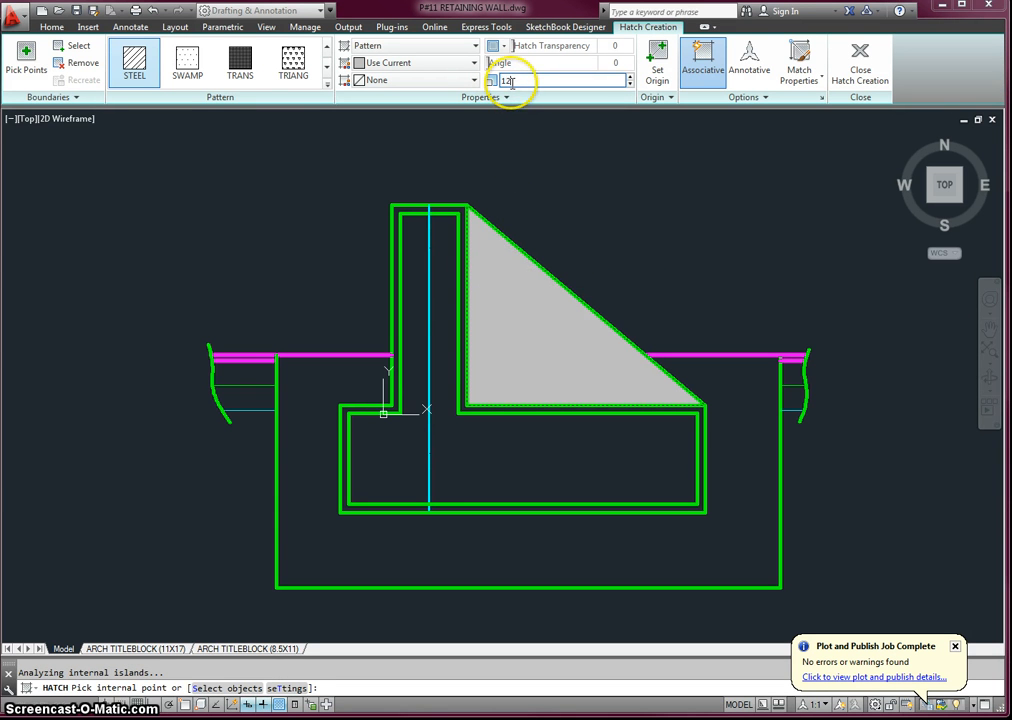
# Step: Set the scale of the triangle's hatch to 12
pyautogui.click(512, 82)
pyautogui.write('12')
pyautogui.press('Tab')
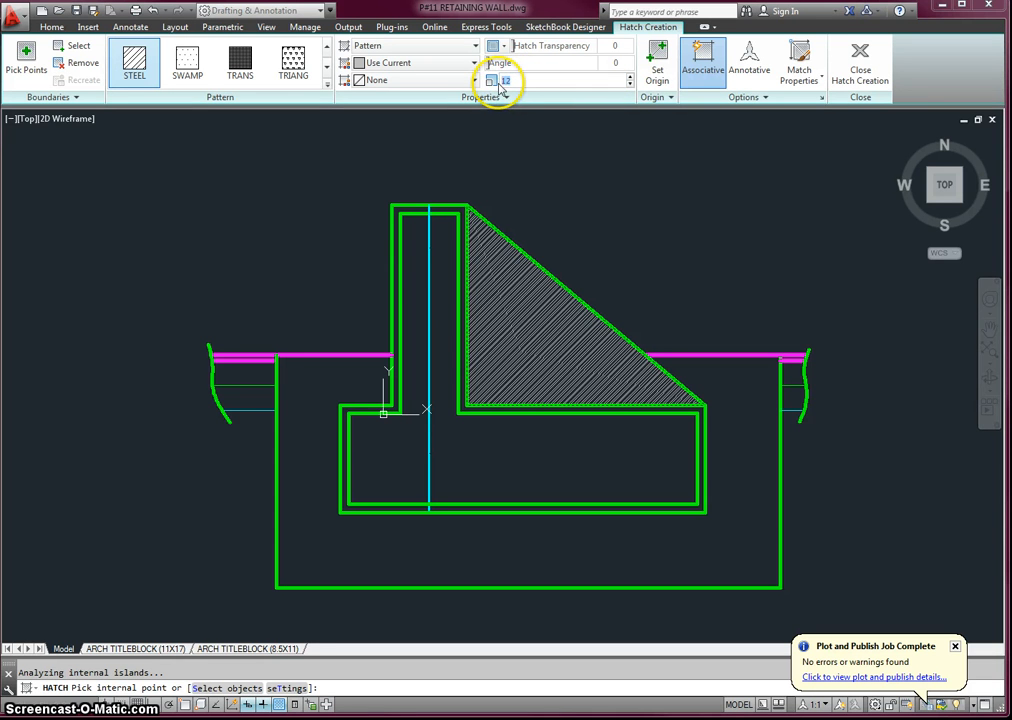
# Step: Set the scale of the triangle's hatch to 24 and finish the hatch
pyautogui.press('Return')
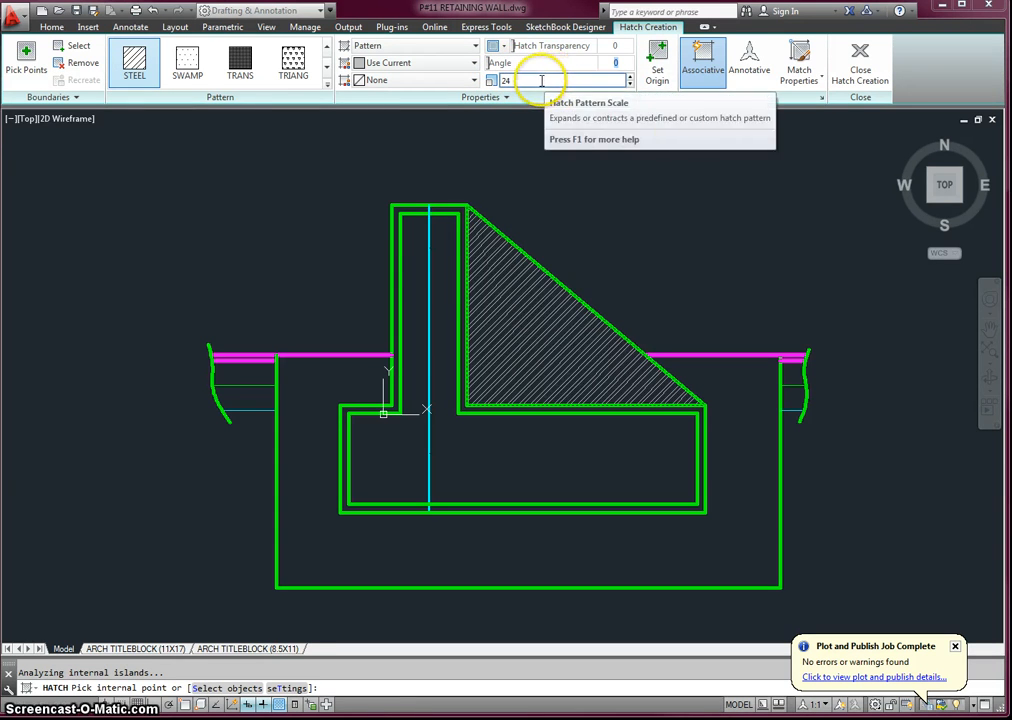
pyautogui.press('Return')
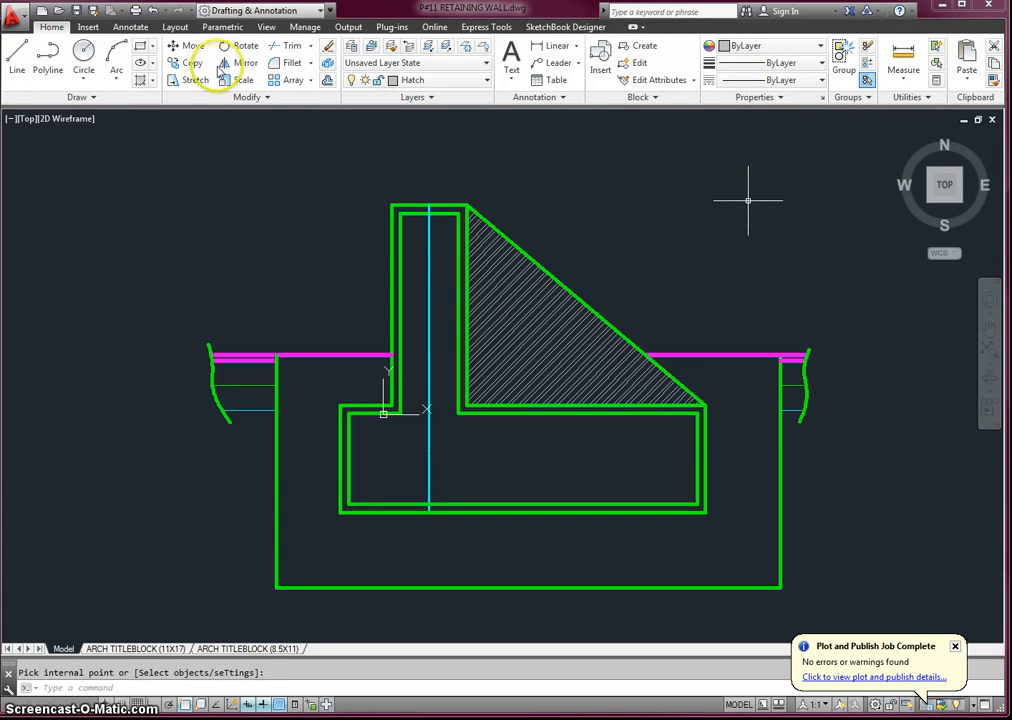
# Step: Set CONCRETE as the current layer
pyautogui.click(415, 80)
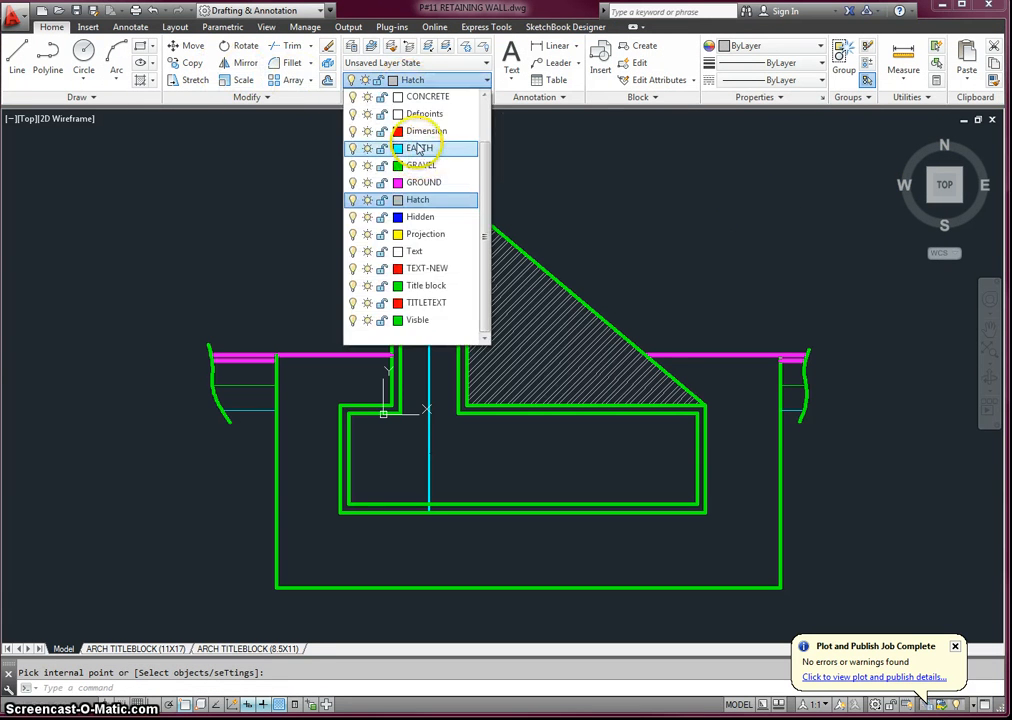
pyautogui.scroll(1, 420, 155)
pyautogui.click(424, 146)
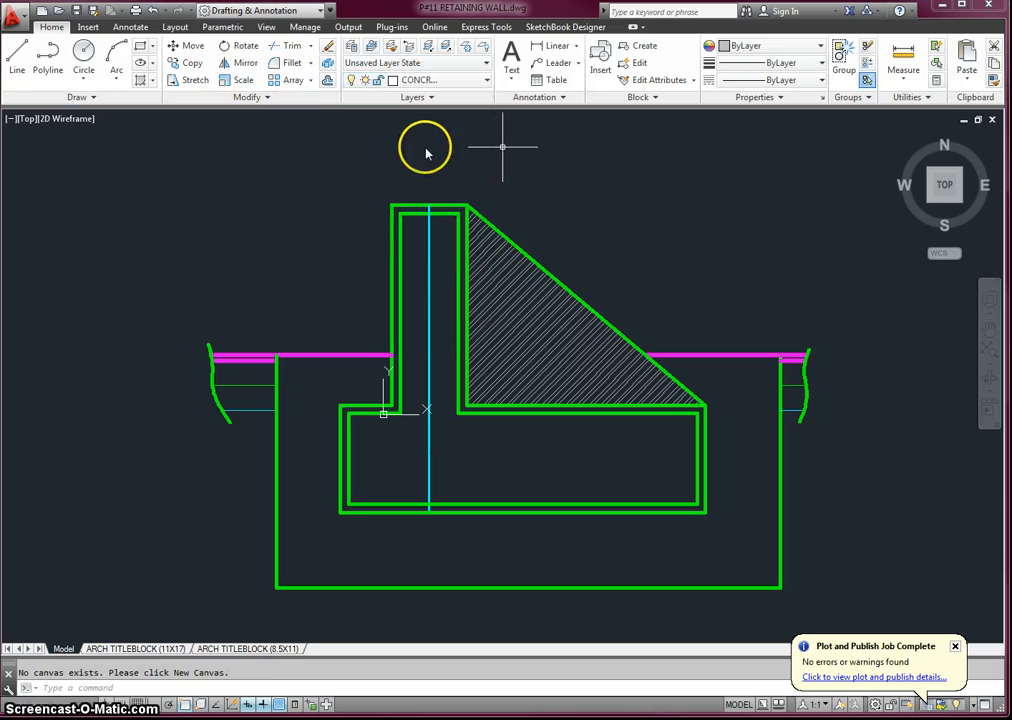
# Step: Hatch the below-ground area surrounding the wall footing with the AR-CONC pattern
pyautogui.click(150, 80)
pyautogui.click(165, 103)
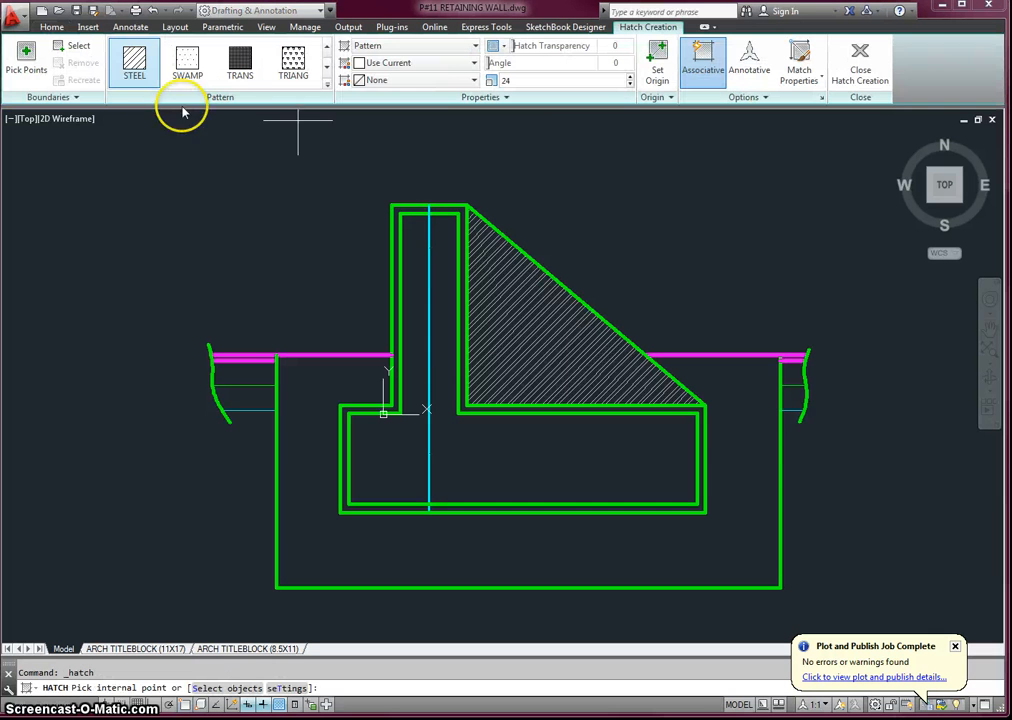
pyautogui.click(326, 86)
pyautogui.scroll(-3, 309, 162)
pyautogui.scroll(5, 309, 162)
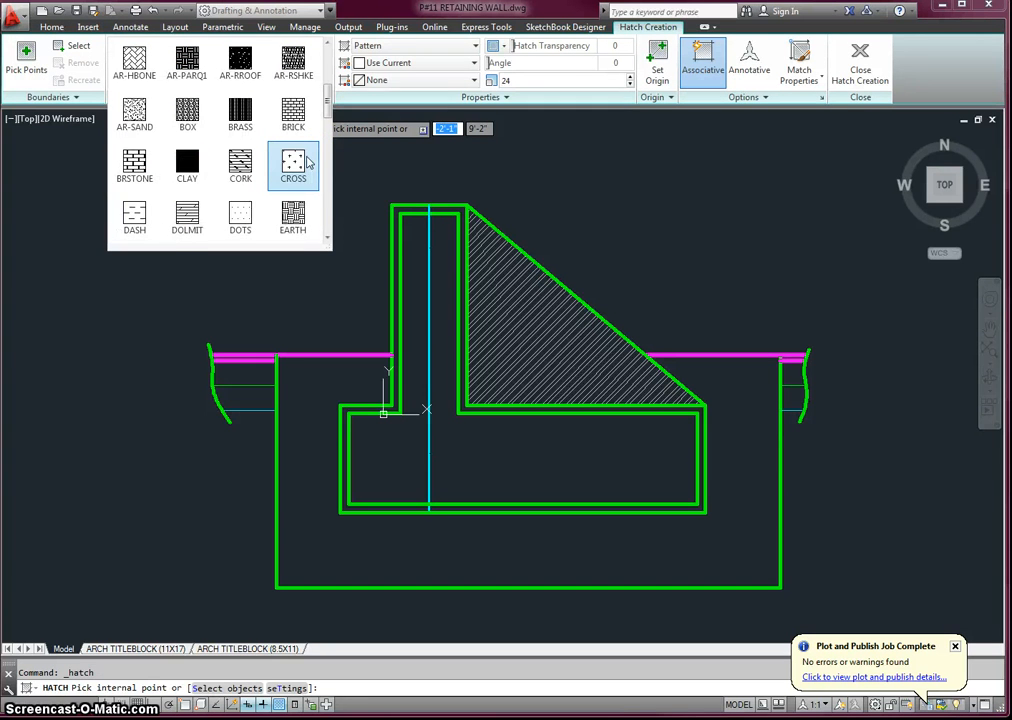
pyautogui.scroll(2, 309, 162)
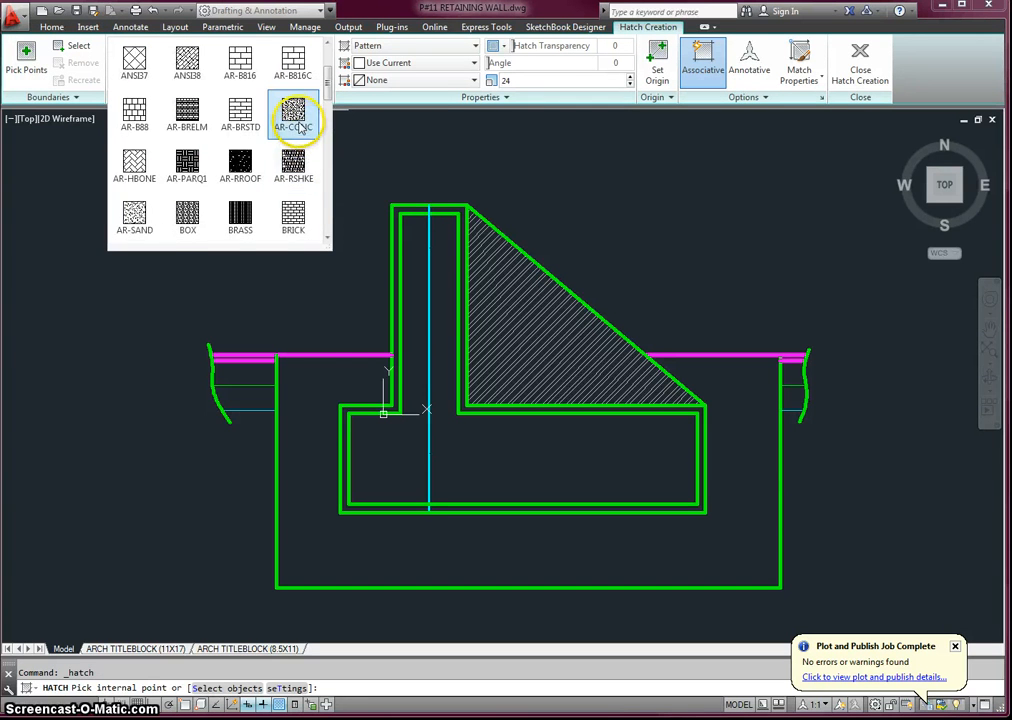
pyautogui.click(301, 130)
pyautogui.click(333, 369)
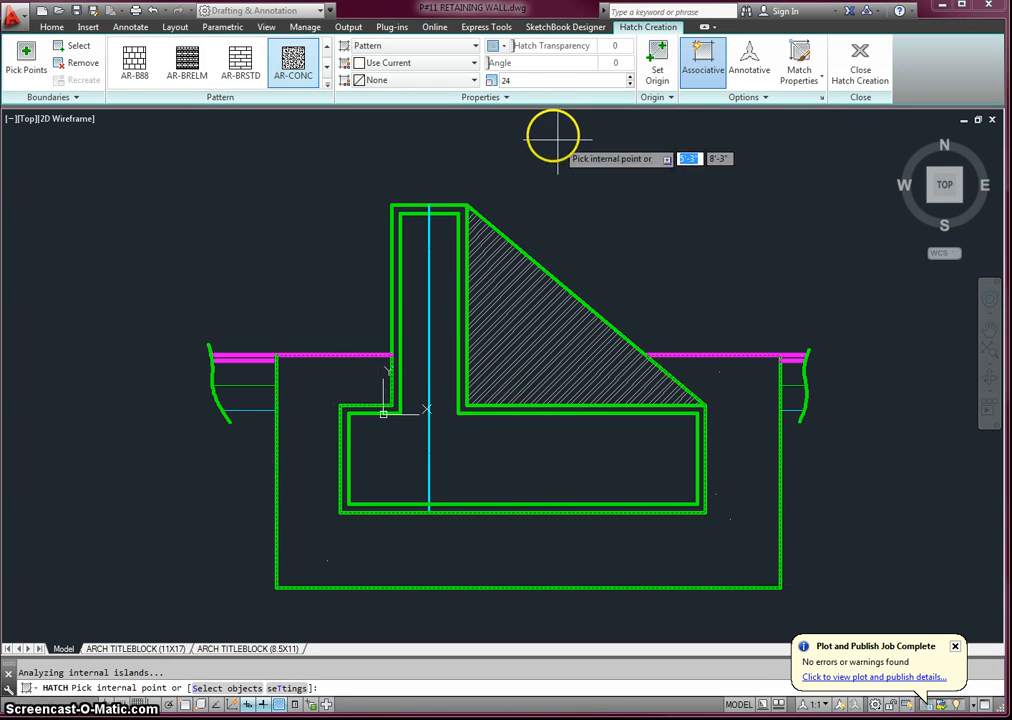
# Step: Try a scale of 1 for the AR-CONC hatch around the footing
pyautogui.click(500, 81)
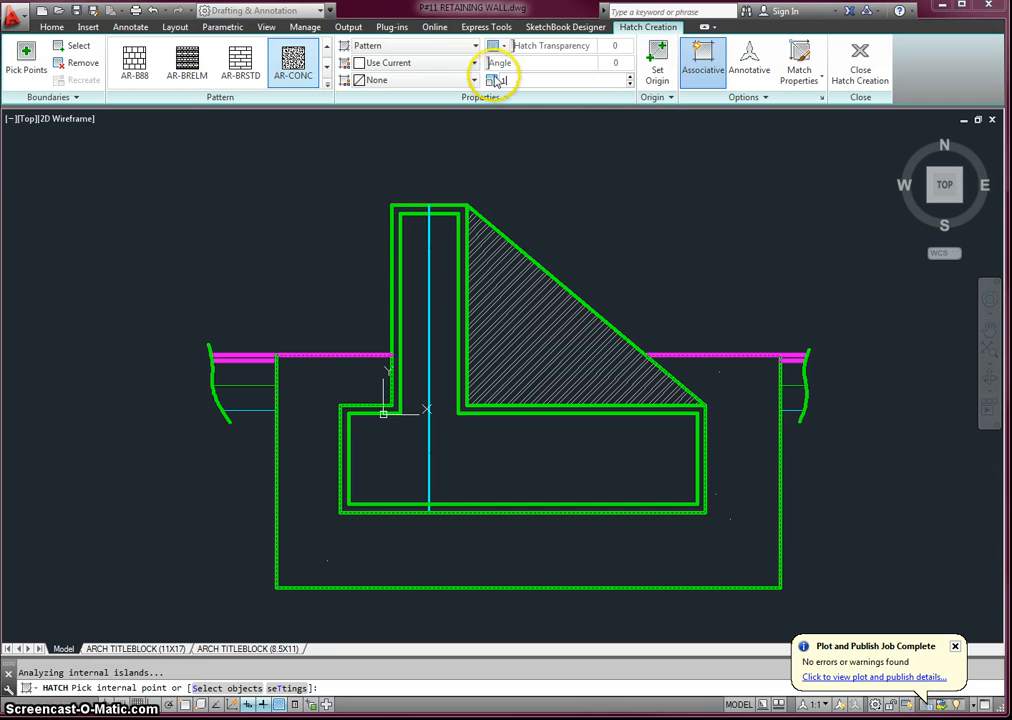
pyautogui.click(552, 63)
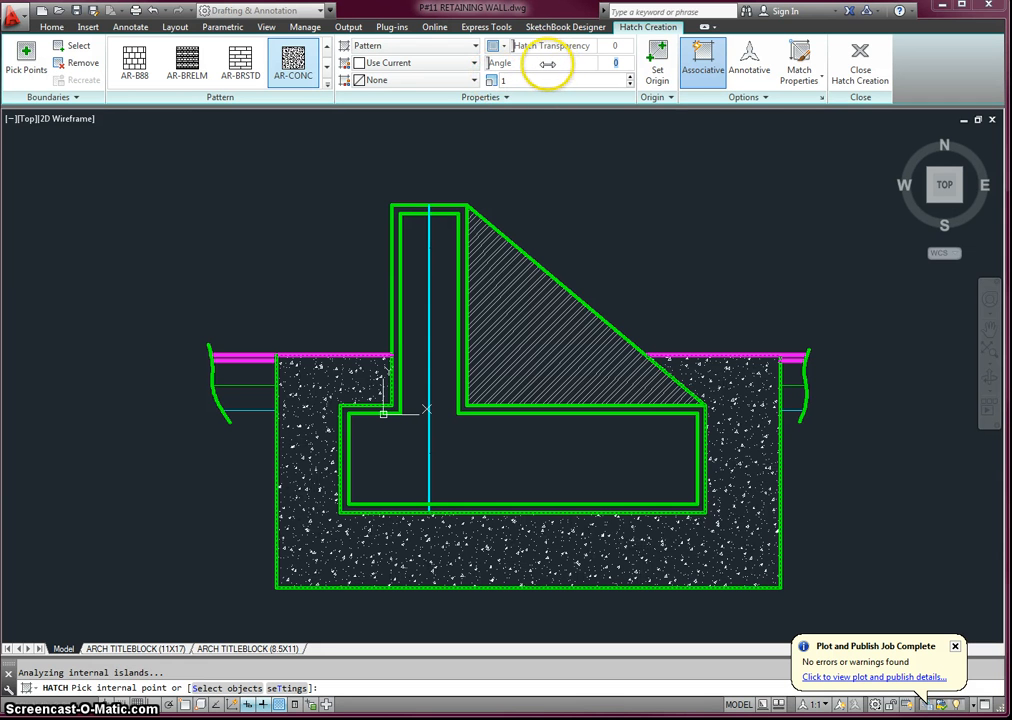
pyautogui.click(515, 81)
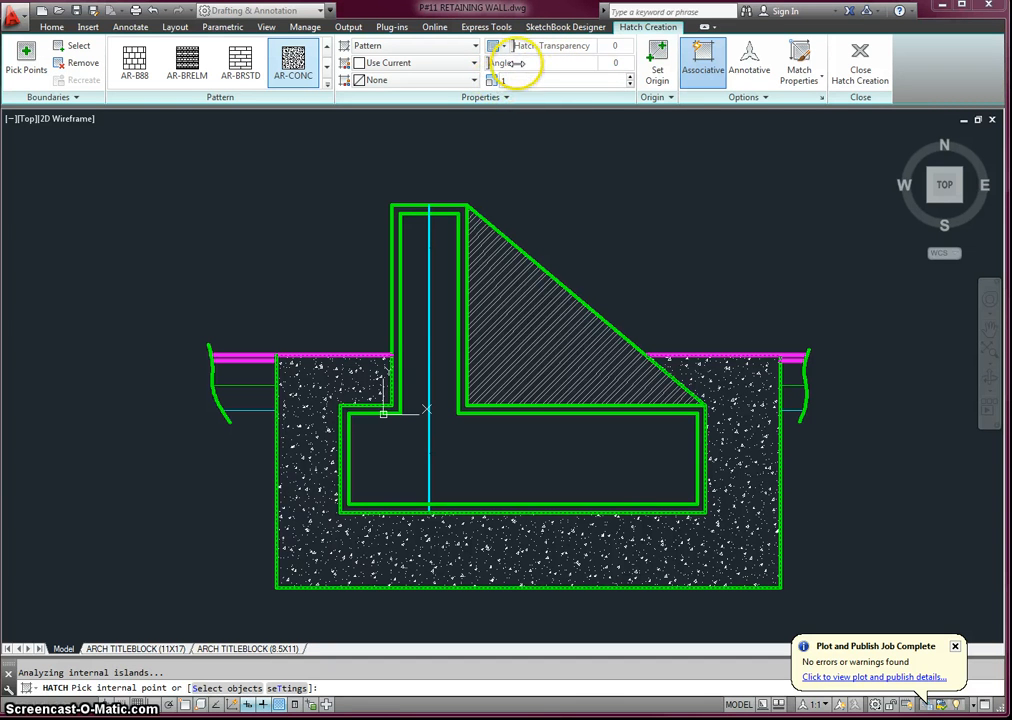
pyautogui.click(557, 65)
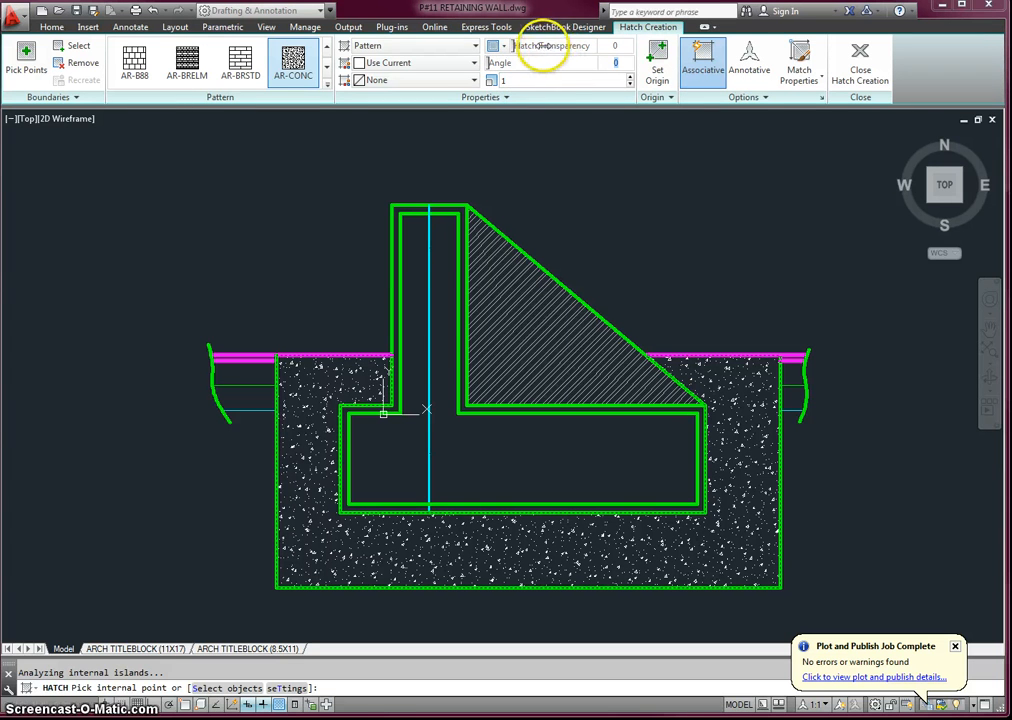
pyautogui.click(533, 82)
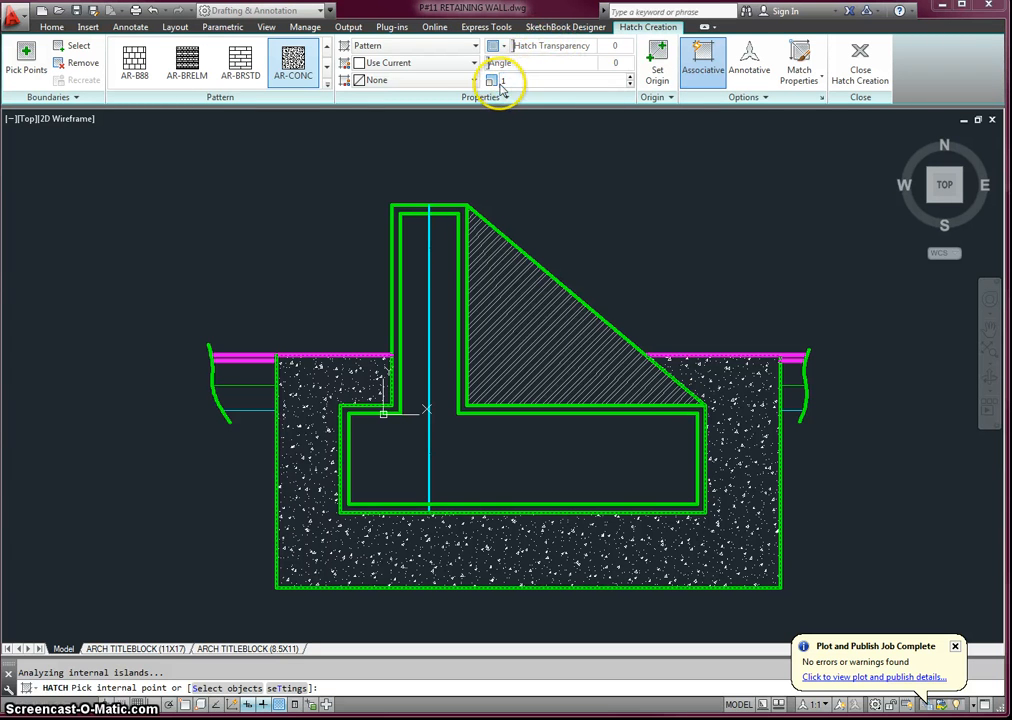
# Step: Set the scale of the AR-CONC hatch around the footing to 2 and finish the hatch
pyautogui.doubleClick(500, 84)
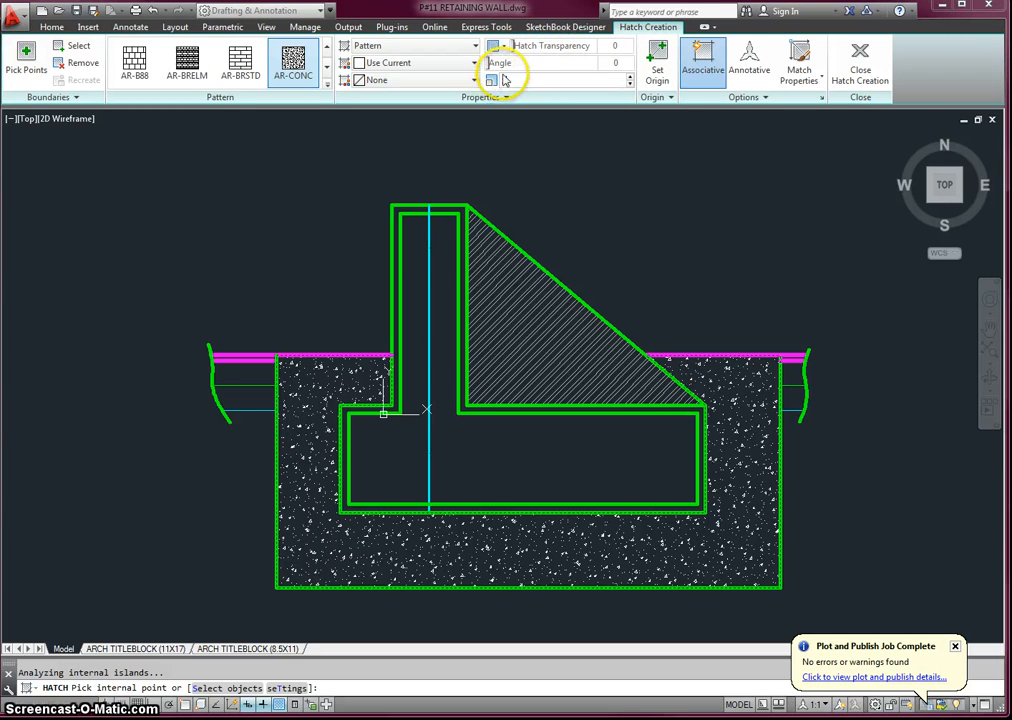
pyautogui.write('2')
pyautogui.press('Return')
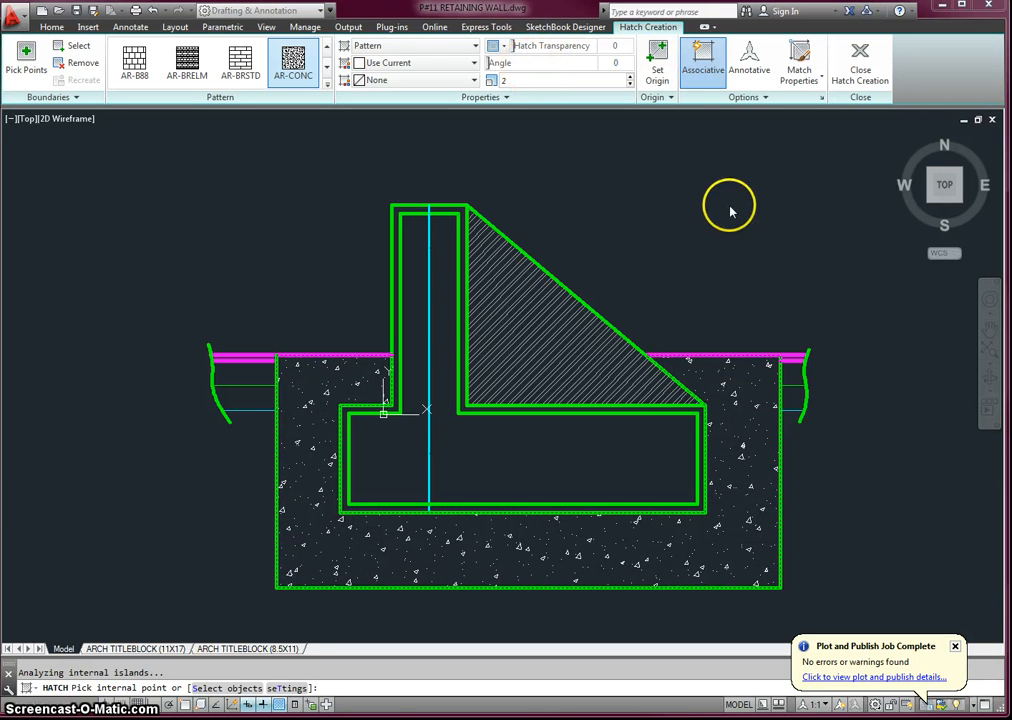
pyautogui.click(862, 78)
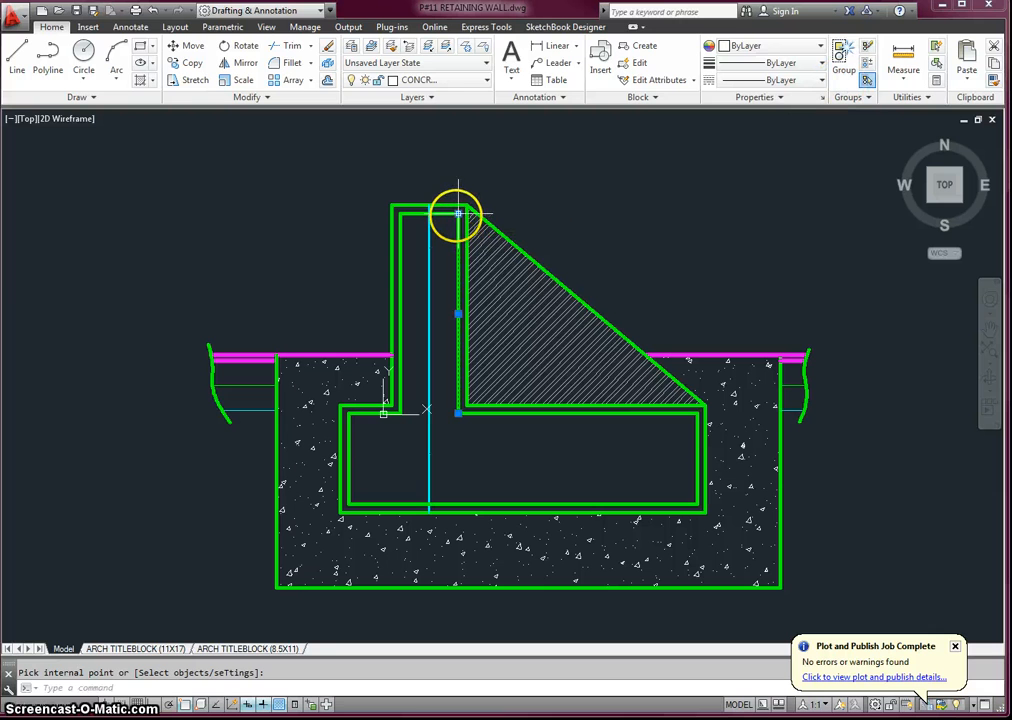
# Step: Move all inner offset lines of the wall stem and footing to the Hidden layer
pyautogui.click(402, 242)
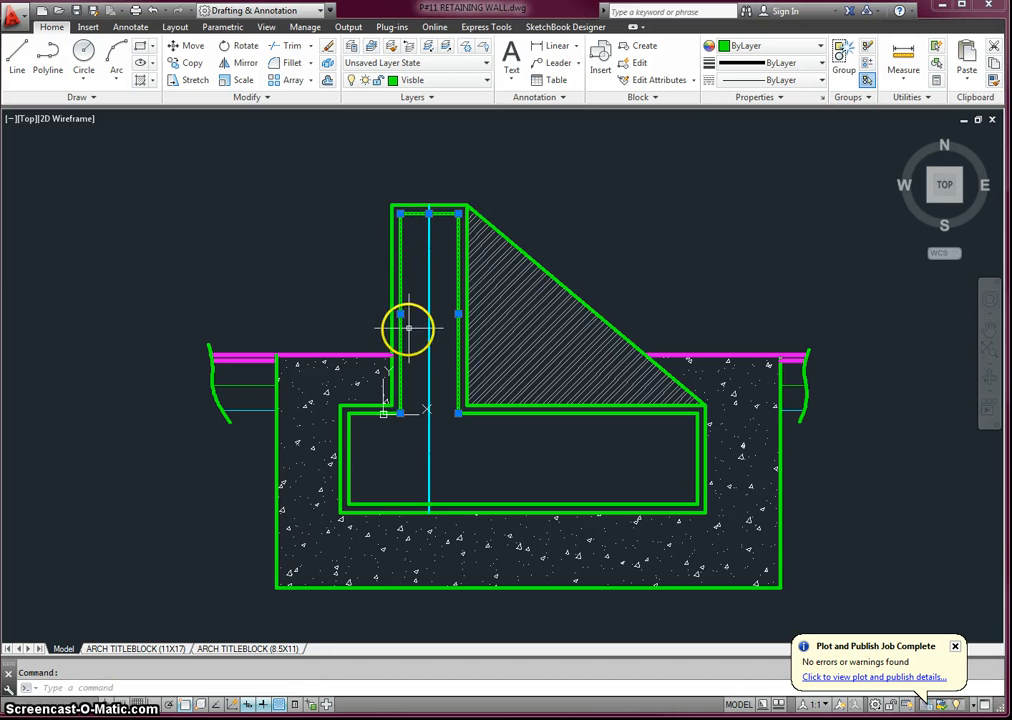
pyautogui.click(383, 398)
pyautogui.click(381, 413)
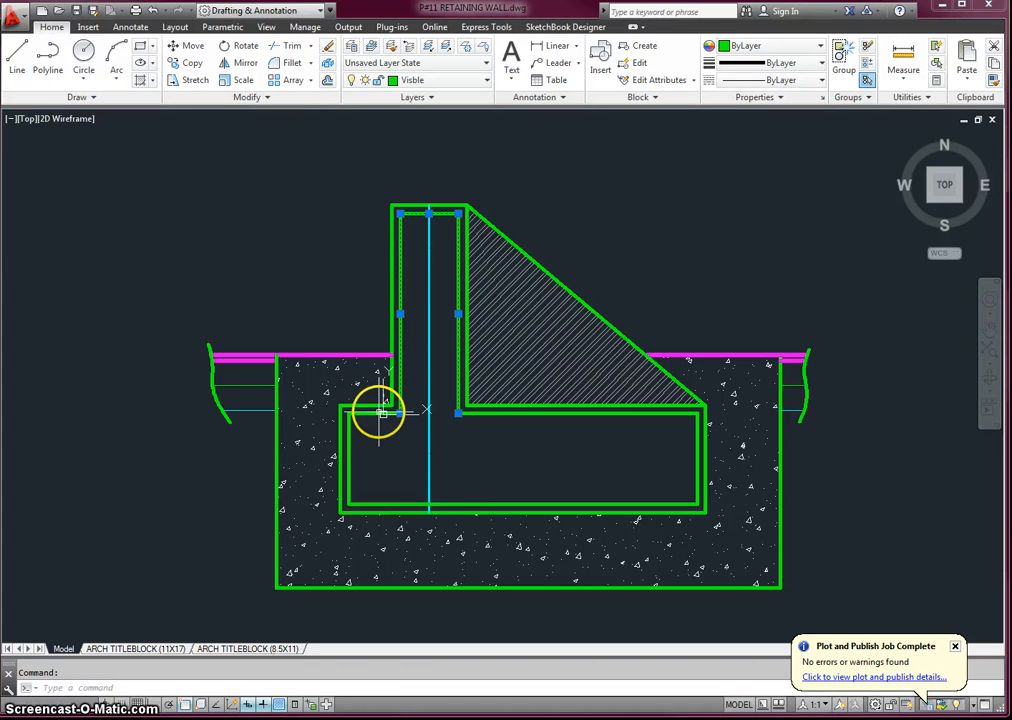
pyautogui.click(347, 458)
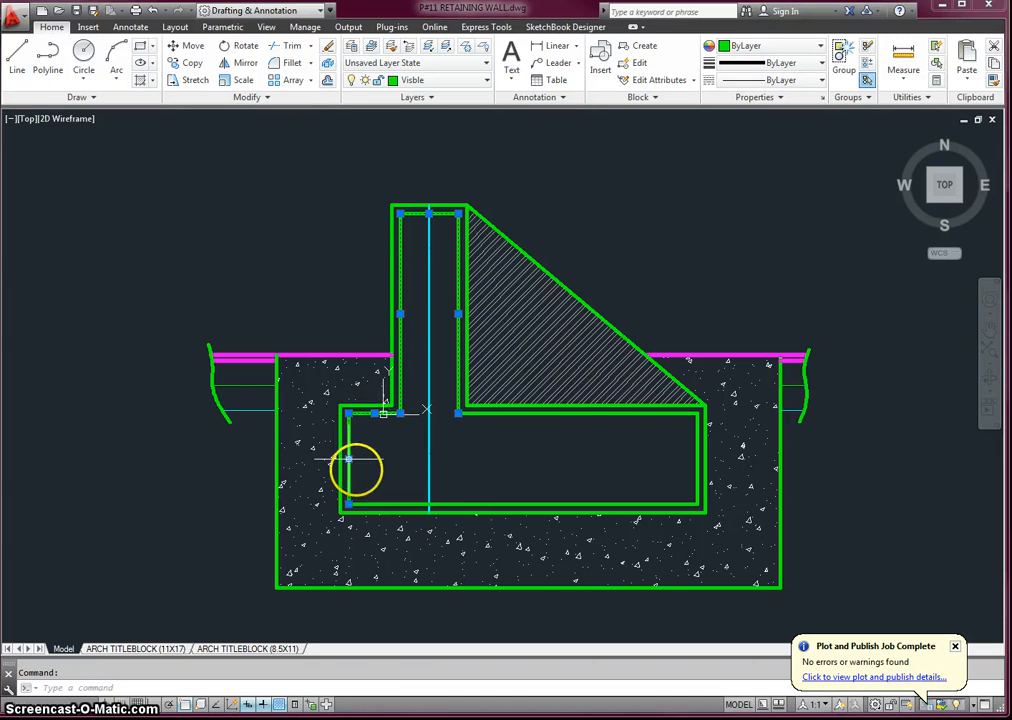
pyautogui.click(392, 502)
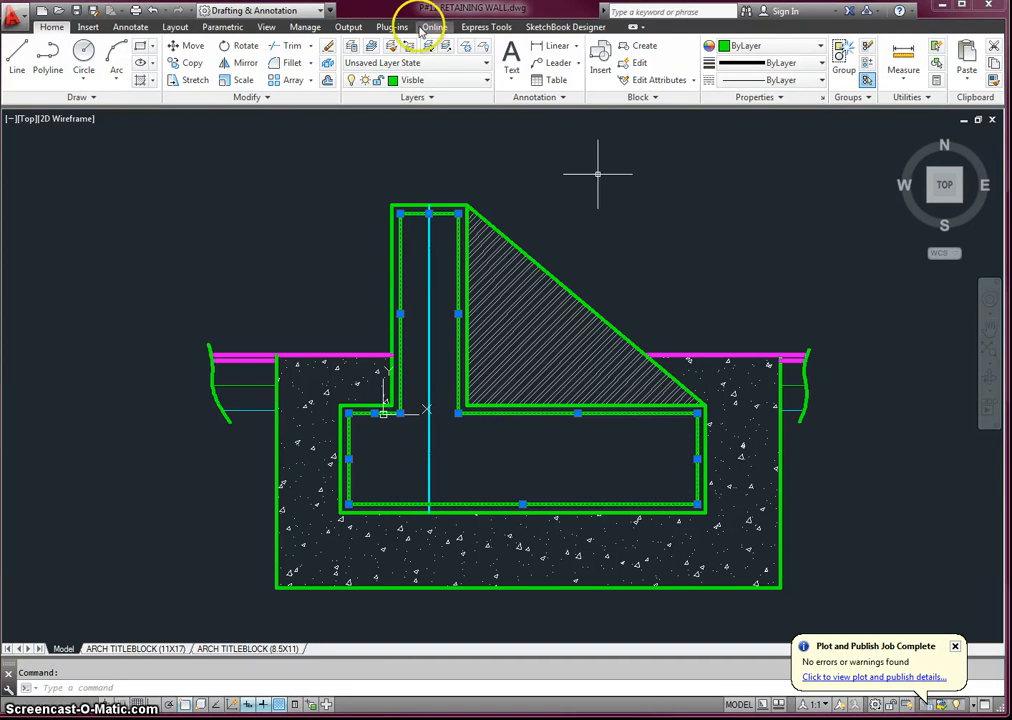
pyautogui.click(440, 80)
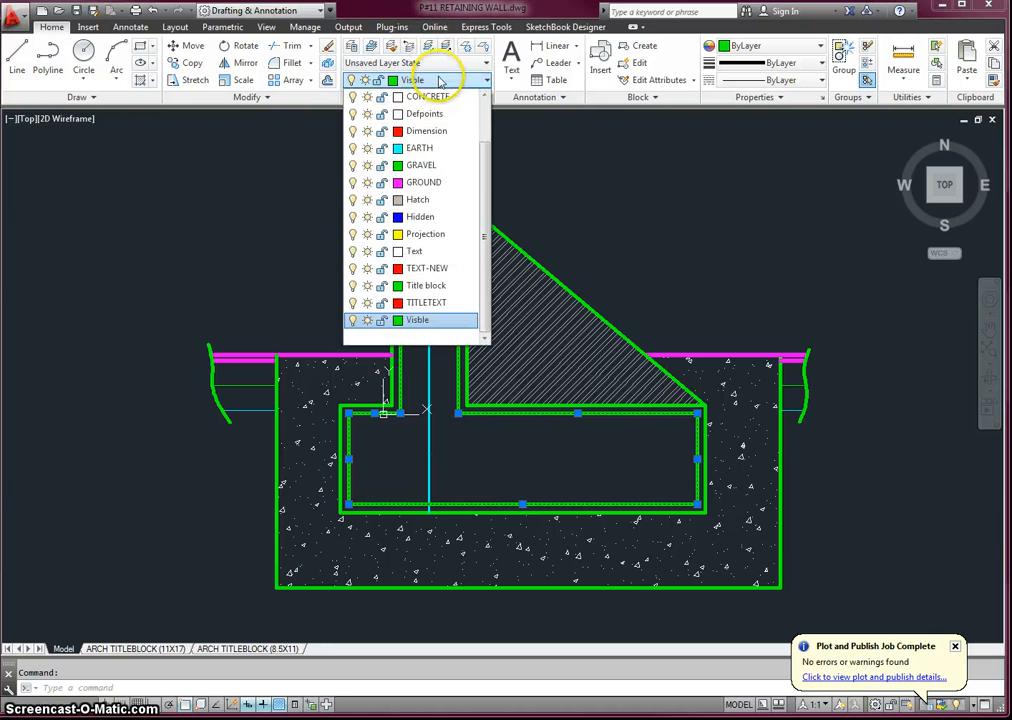
pyautogui.click(428, 216)
pyautogui.press('Escape')
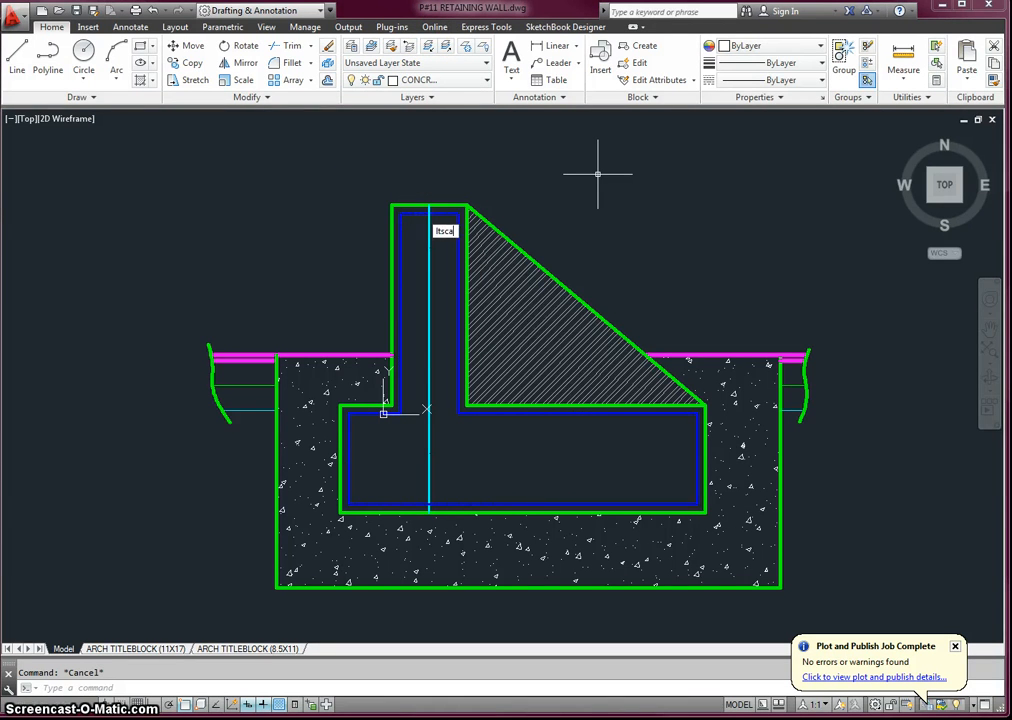
# Step: Try global linetype scale factors of 0.5 and 0.25 with LTSCALE
pyautogui.write('ltscale')
pyautogui.press('Return')
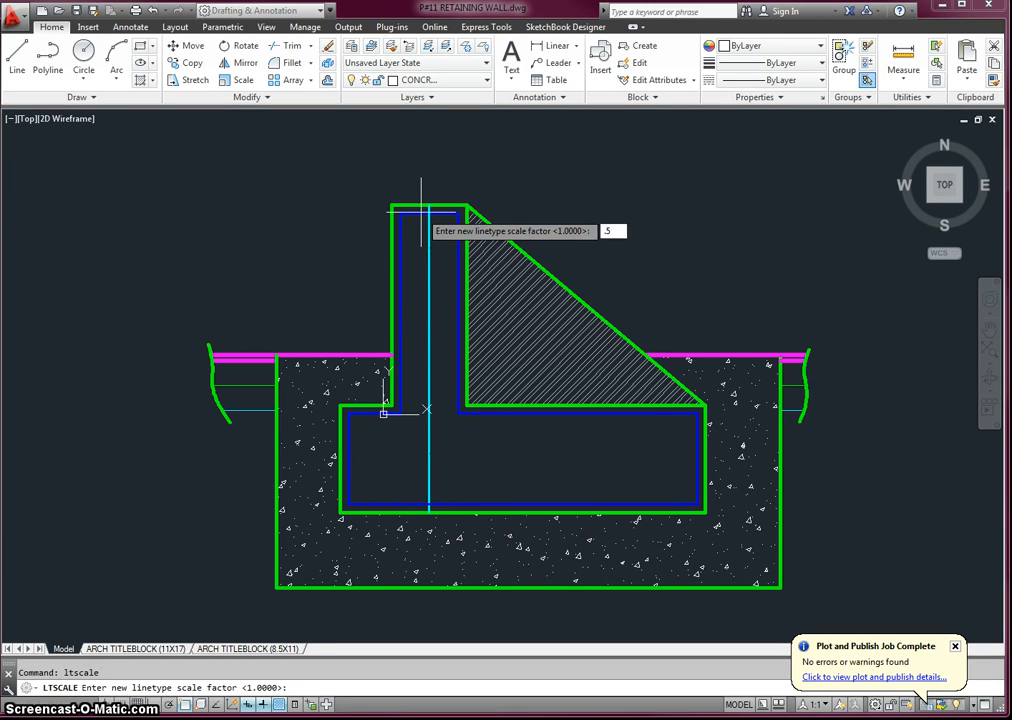
pyautogui.write('.5')
pyautogui.press('Return')
pyautogui.press('Return')
pyautogui.write('.2')
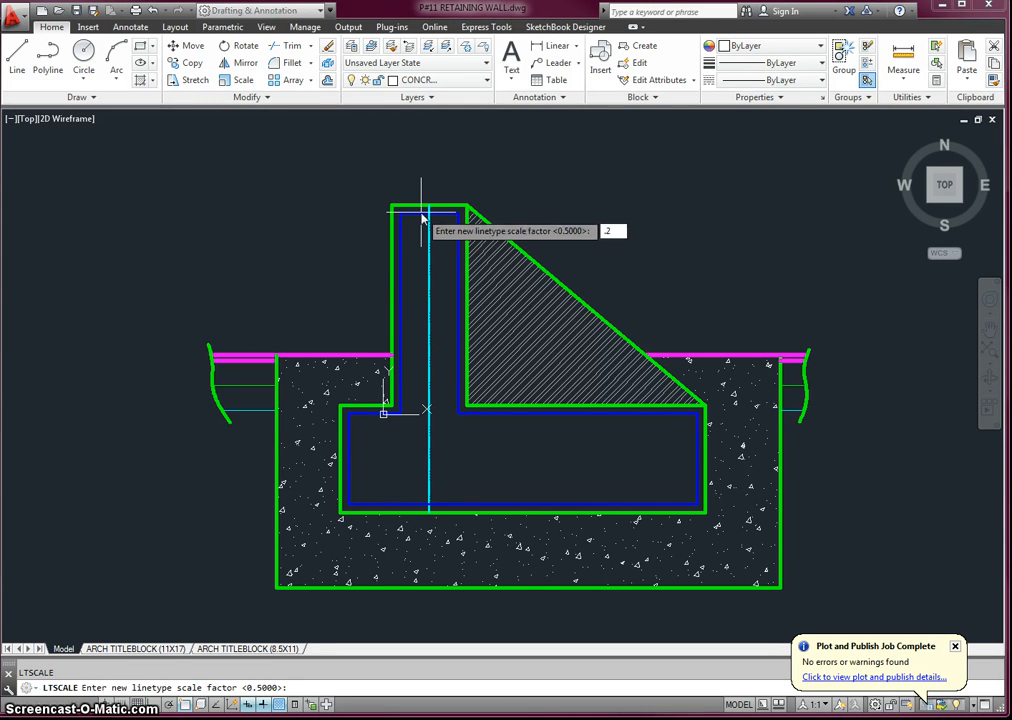
pyautogui.press('Return')
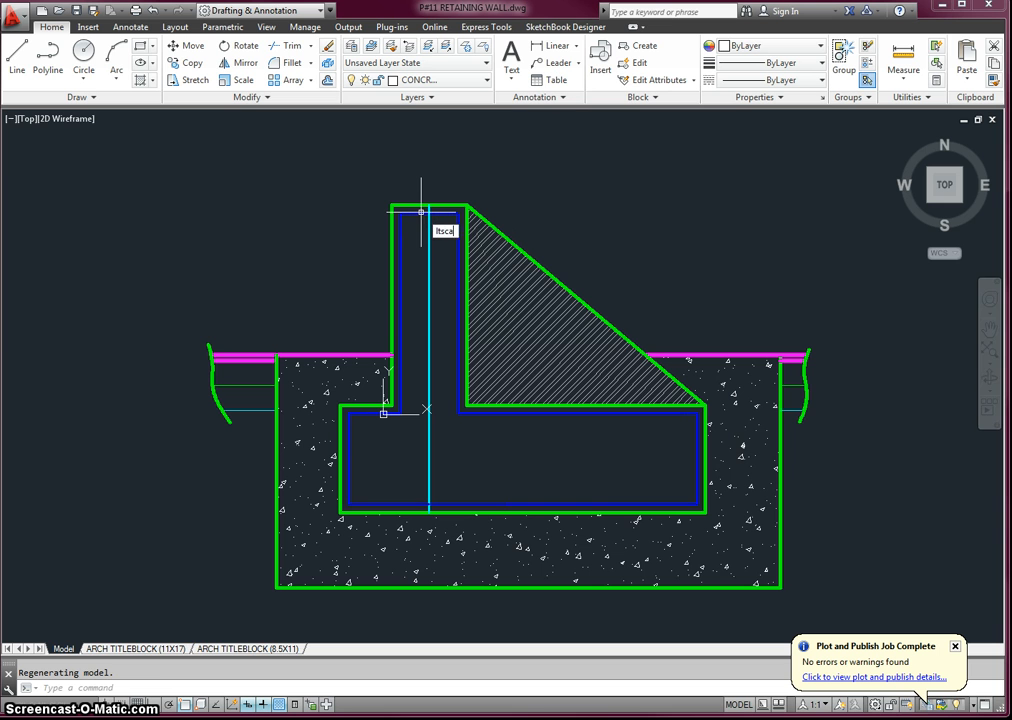
# Step: Try further LTSCALE factors, including 0.1 and 0.5, and inspect the centre line and hidden lines up close
pyautogui.press('Return')
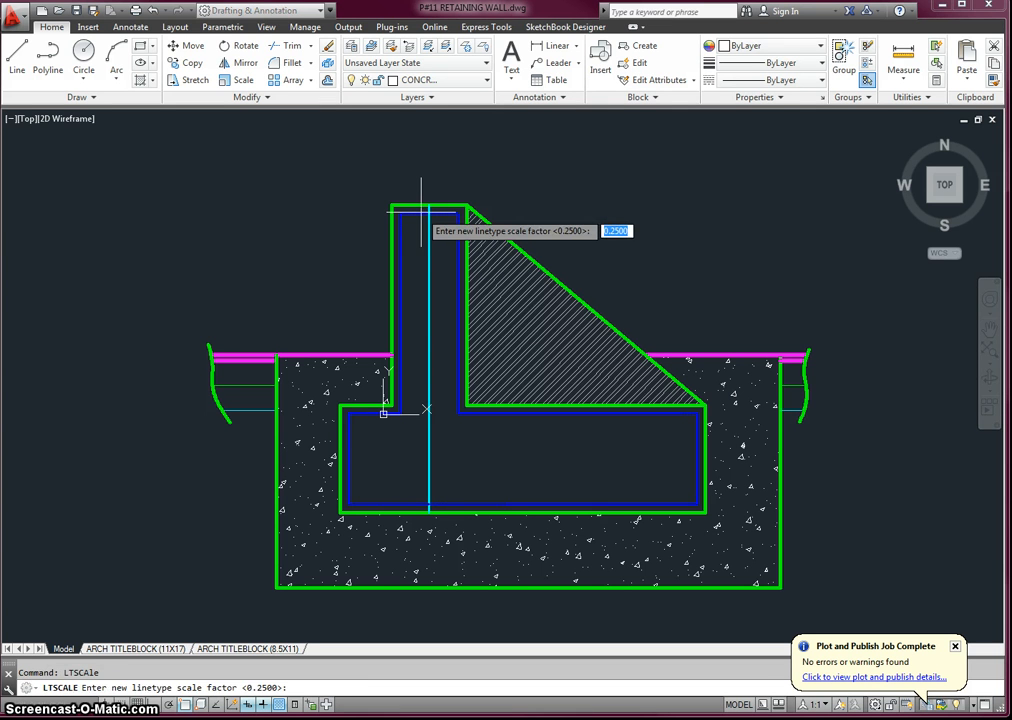
pyautogui.press('Return')
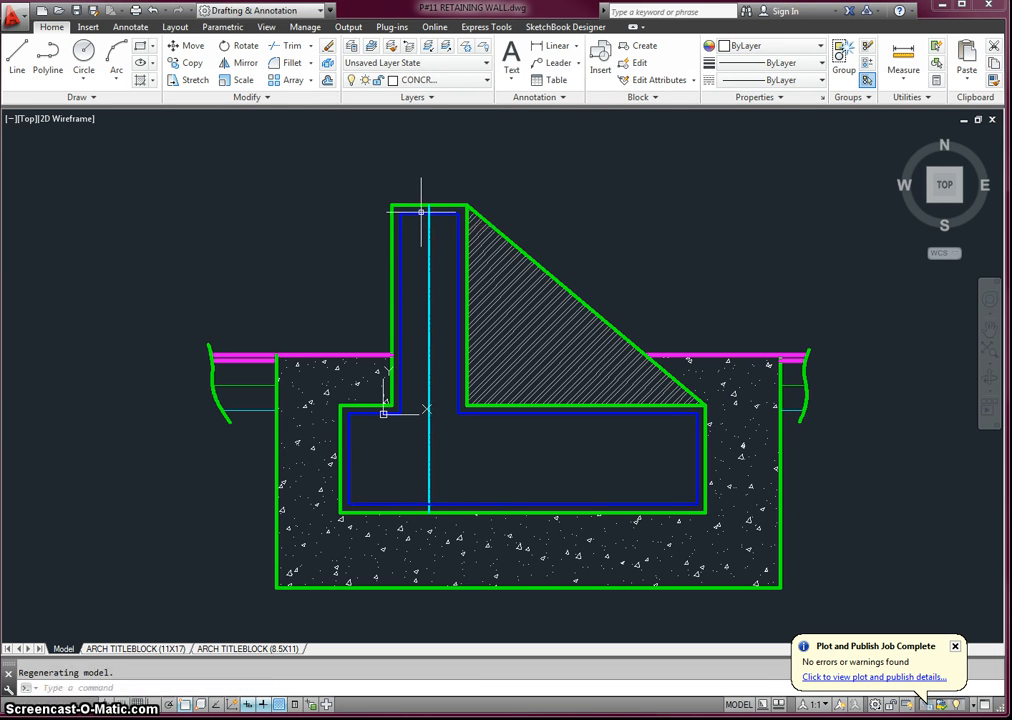
pyautogui.press('Return')
pyautogui.press('Return')
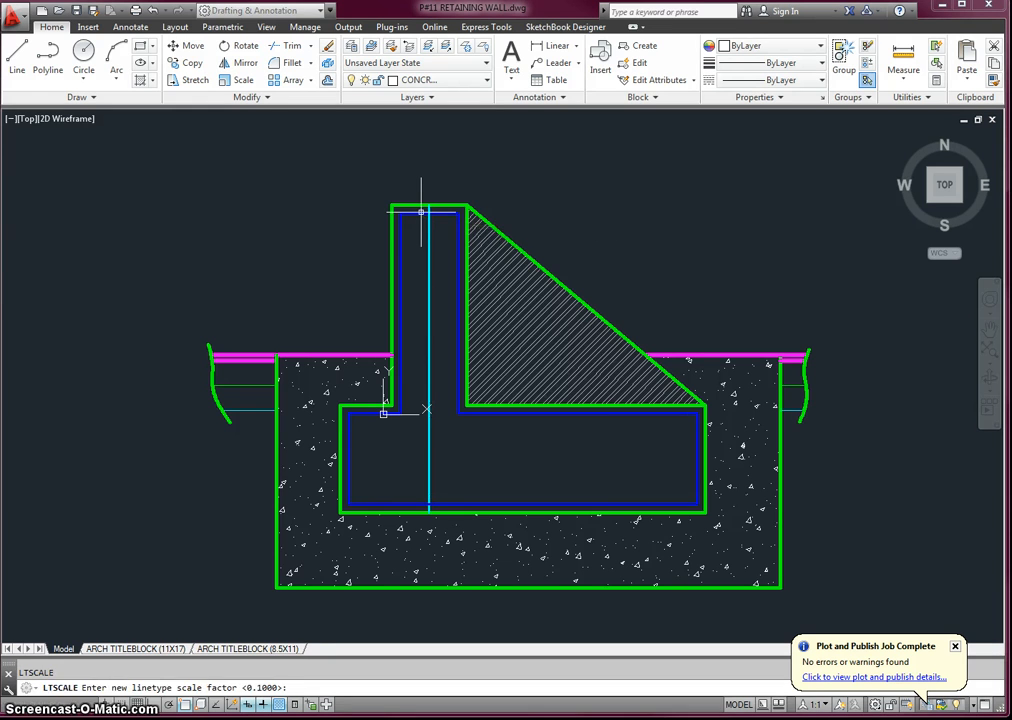
pyautogui.press('Return')
pyautogui.press('Return')
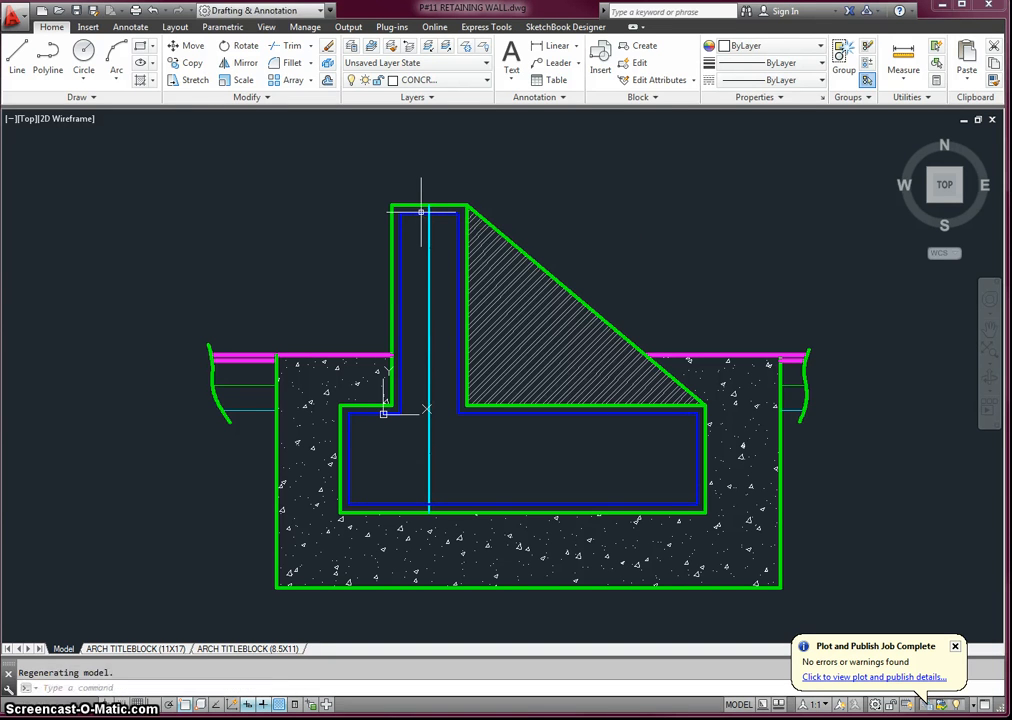
pyautogui.press('Return')
pyautogui.press('Return')
pyautogui.press('Return')
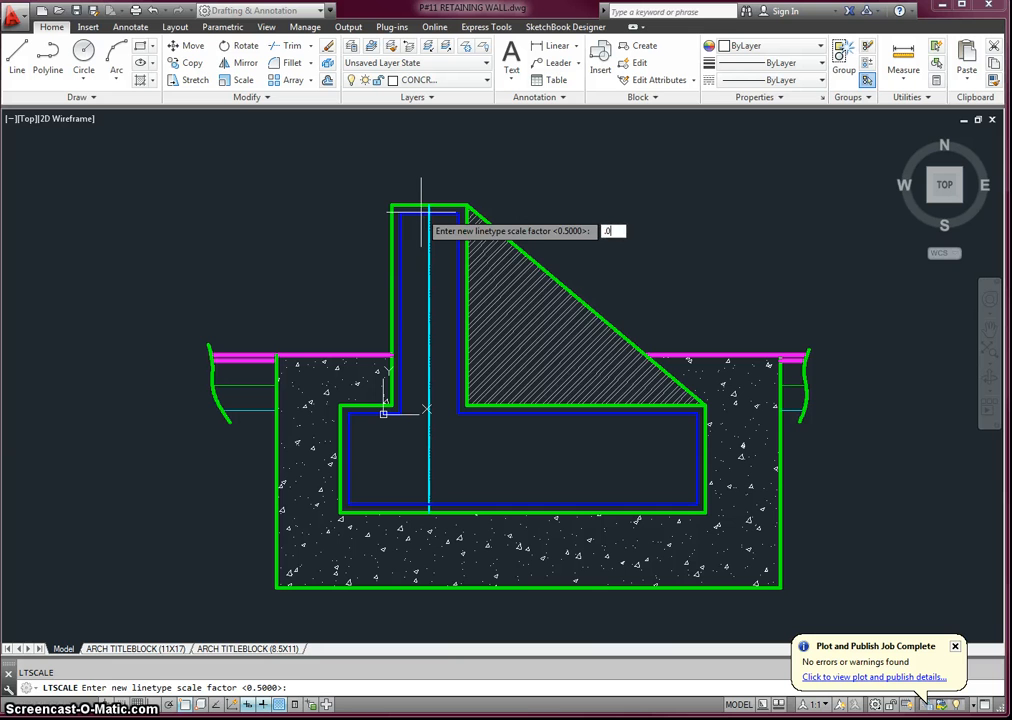
pyautogui.press('Return')
pyautogui.scroll(5, 421, 212)
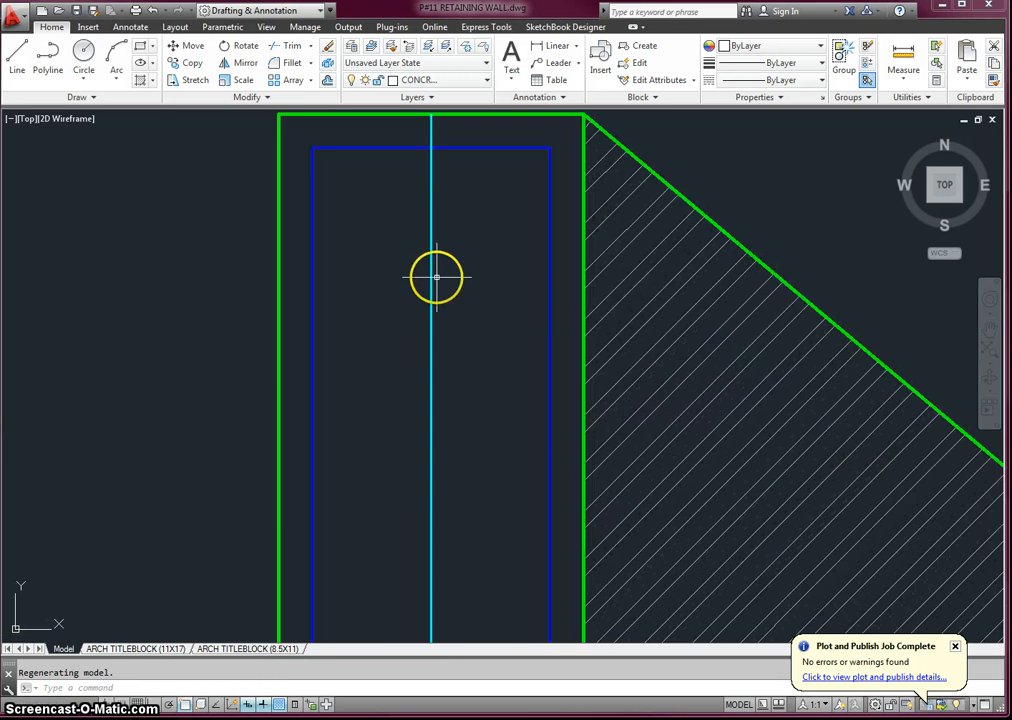
pyautogui.scroll(-5, 436, 277)
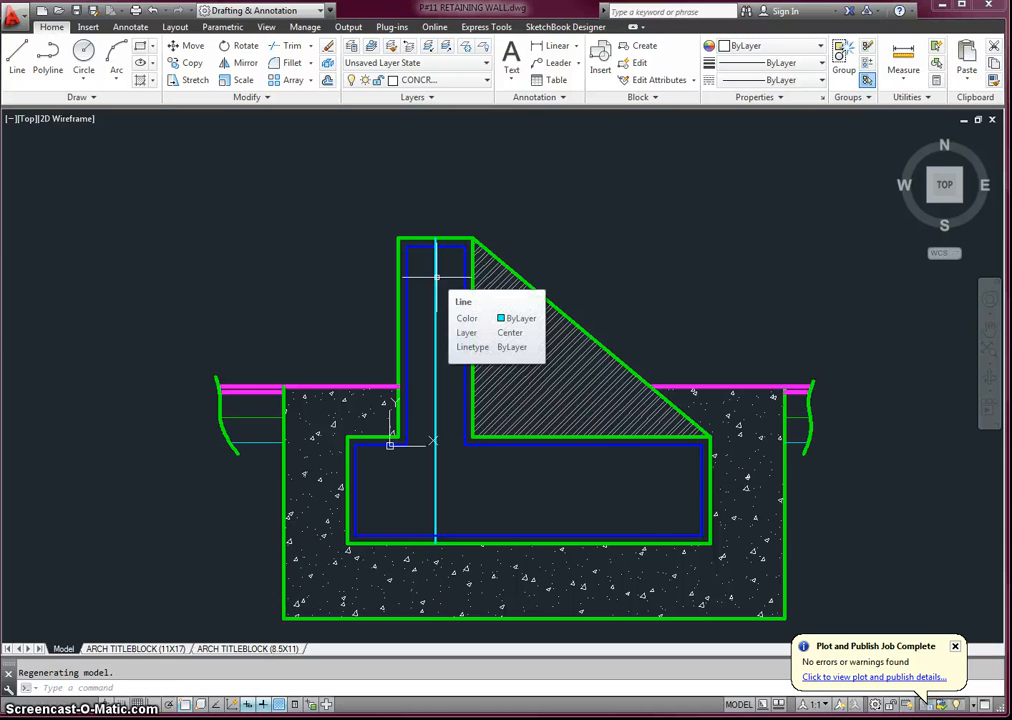
# Step: Change the global linetype scale factor with LTSCALE and check the dashes of the wall's centre line up close
pyautogui.write('TScale')
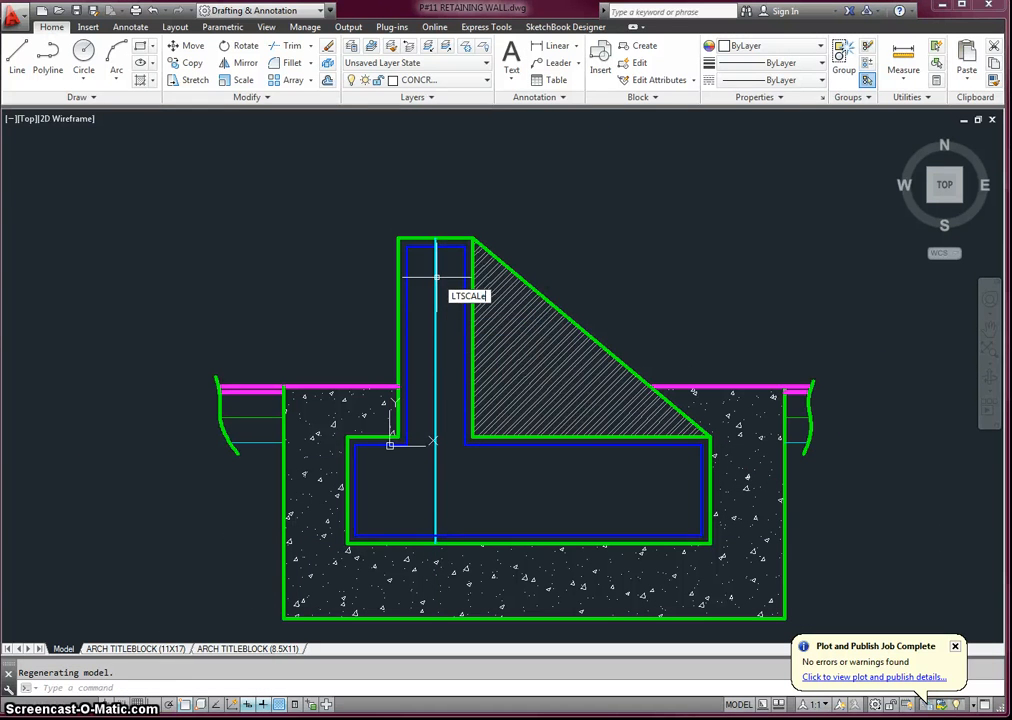
pyautogui.press('Return')
pyautogui.press('Return')
pyautogui.scroll(4, 433, 277)
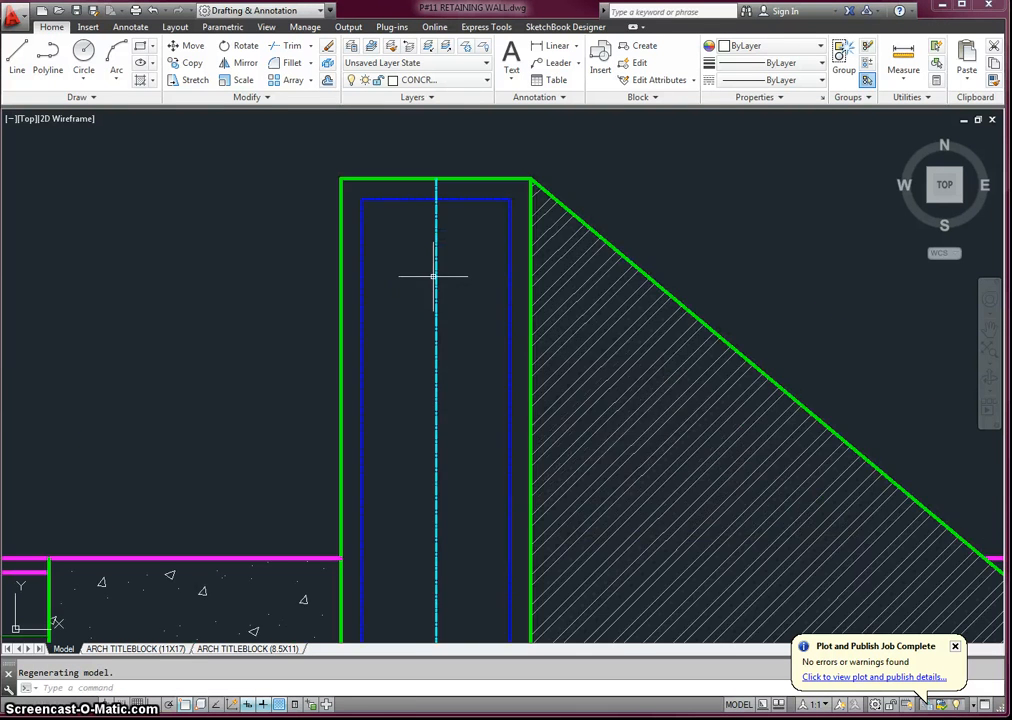
pyautogui.scroll(4, 433, 277)
pyautogui.scroll(-6, 433, 277)
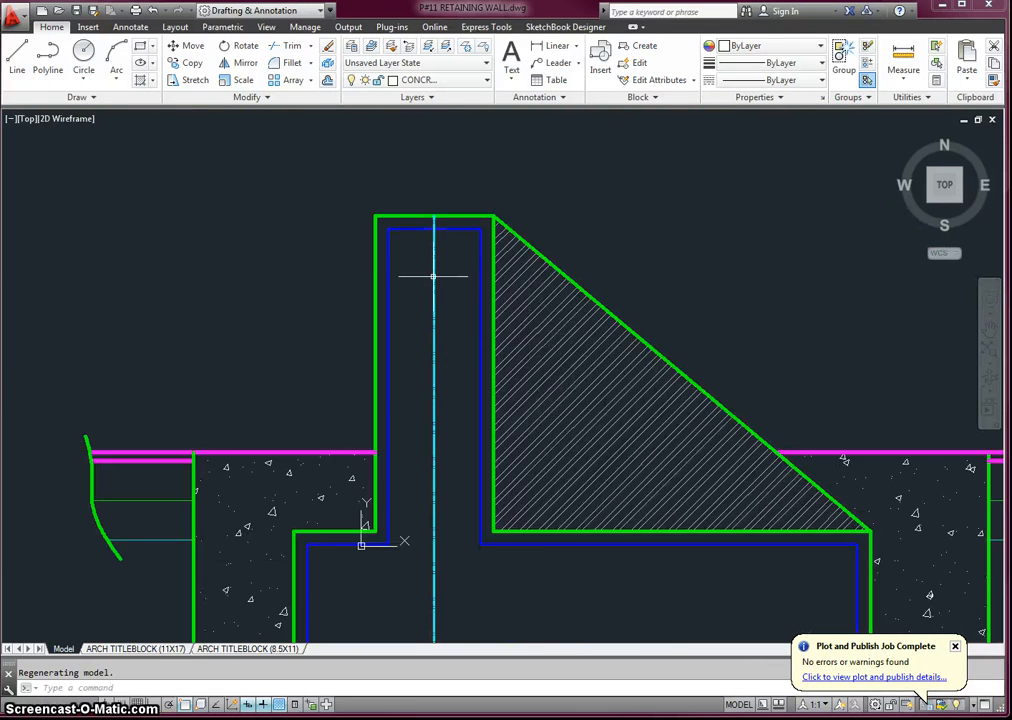
# Step: Make EARTH the current layer and hatch the lower soil strips on both outer sides of the section with the EARTH pattern
pyautogui.moveTo(432, 271); pyautogui.dragTo(432, 174, button='middle')
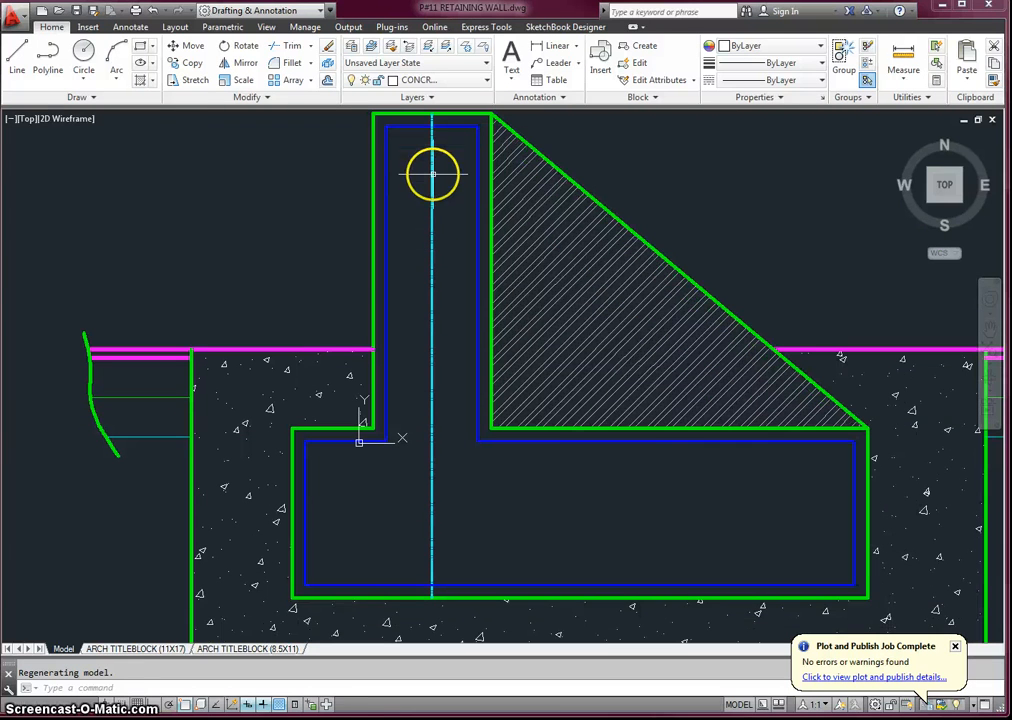
pyautogui.moveTo(433, 174)
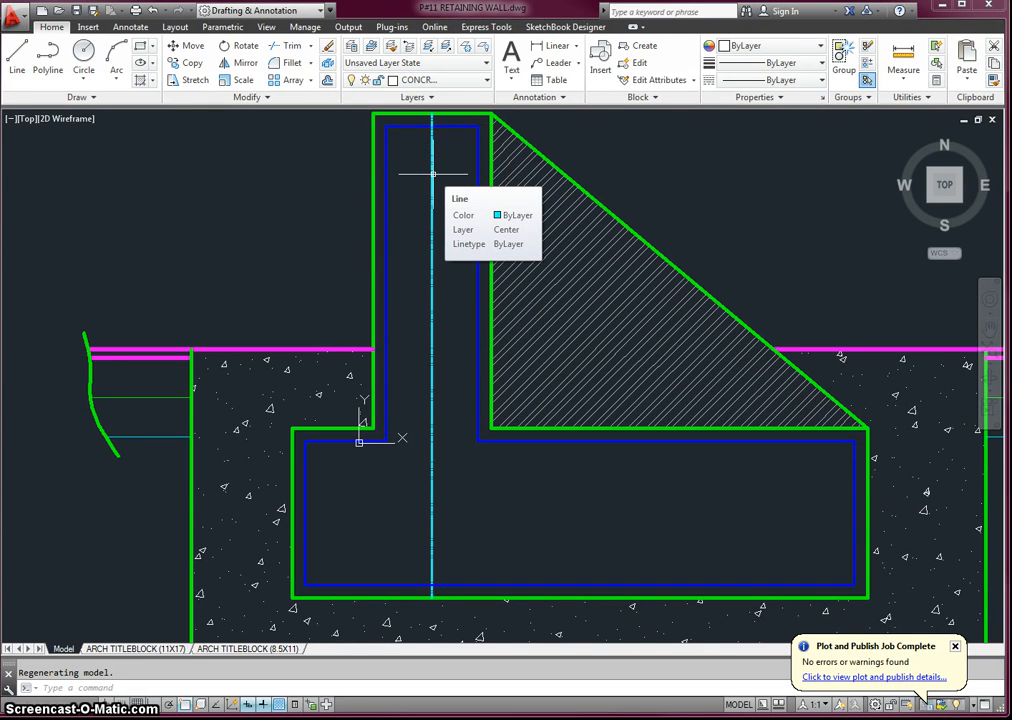
pyautogui.click(468, 82)
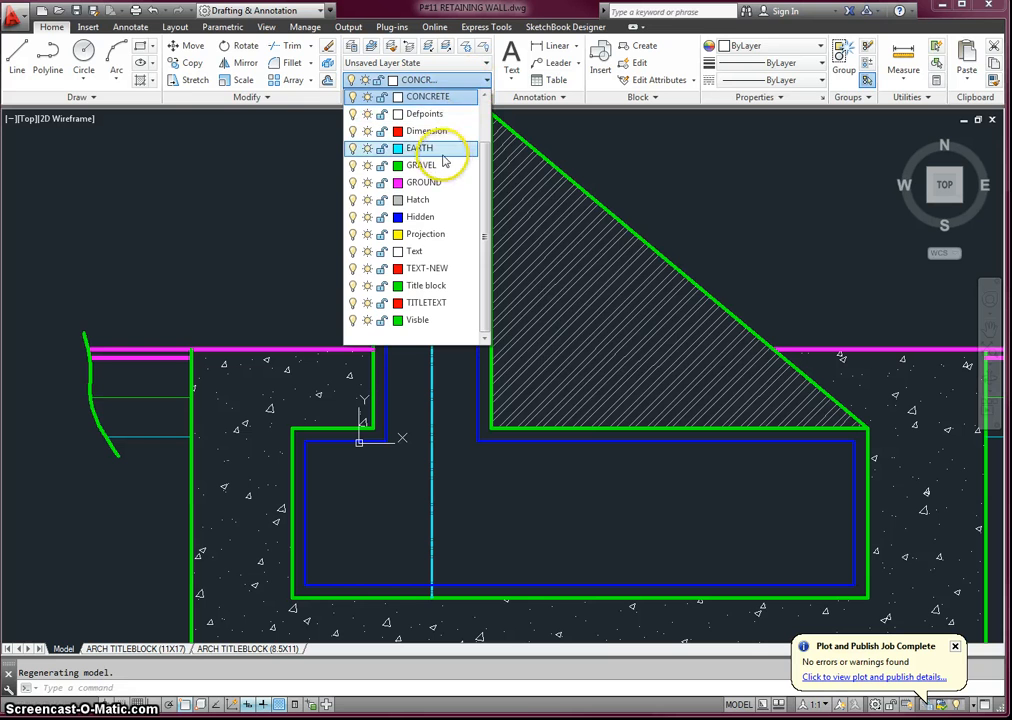
pyautogui.click(442, 152)
pyautogui.click(145, 82)
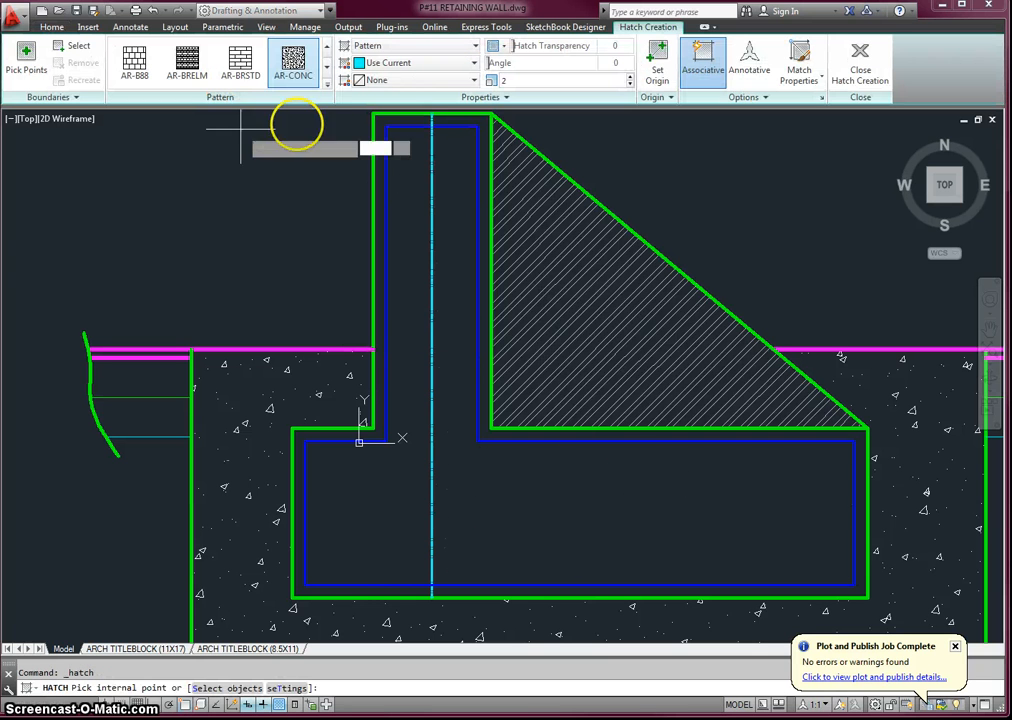
pyautogui.click(325, 88)
pyautogui.scroll(-2, 255, 165)
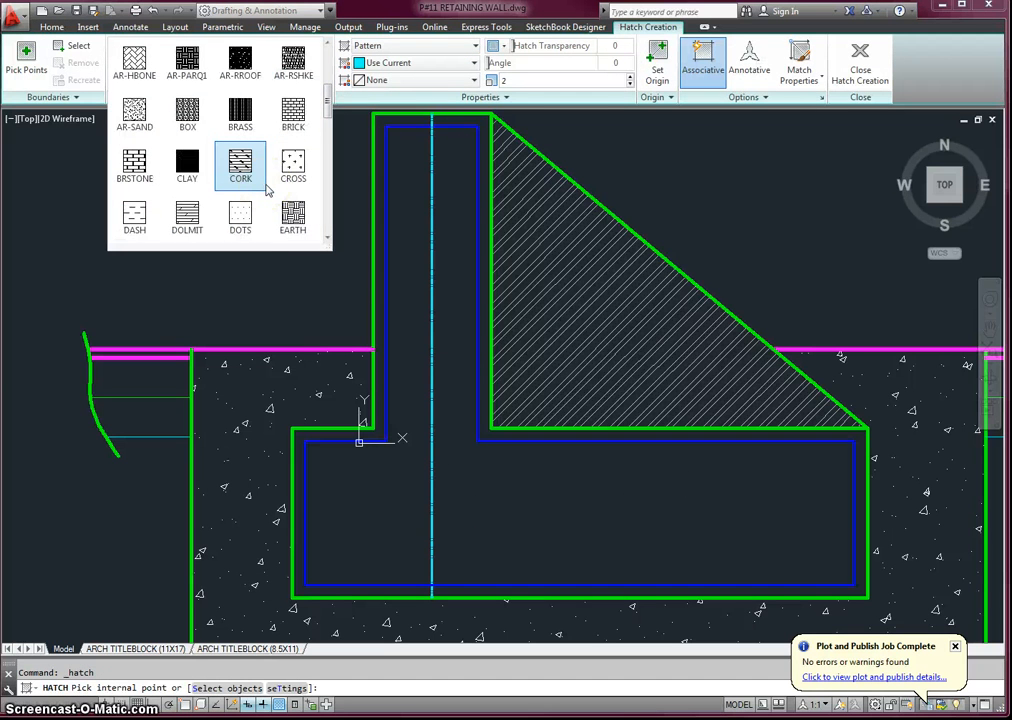
pyautogui.scroll(-1, 268, 190)
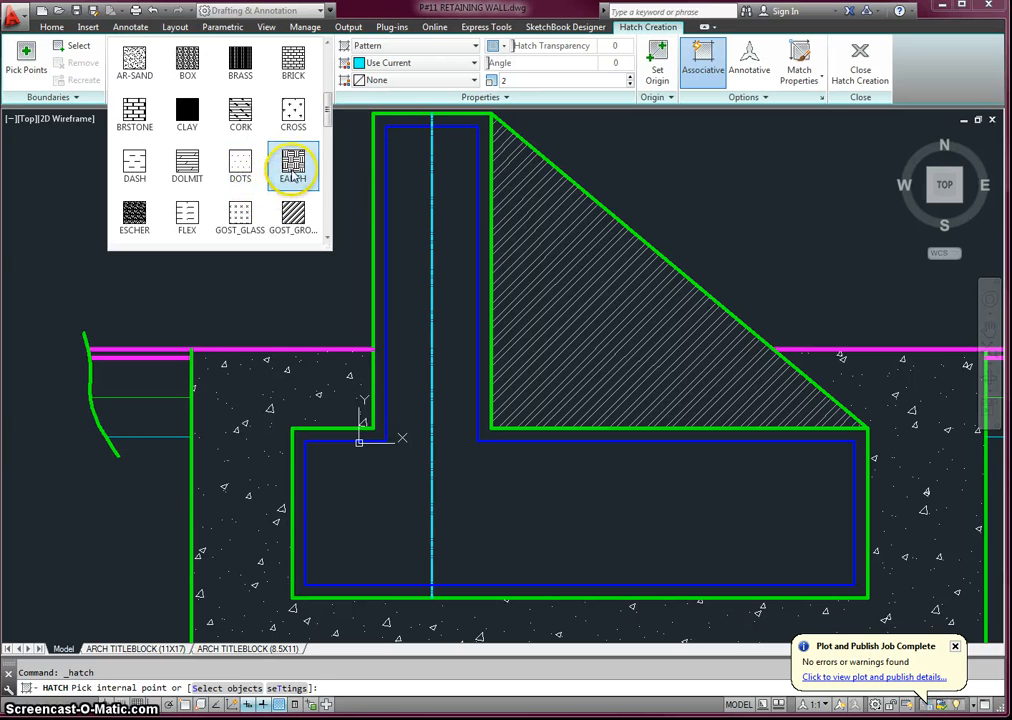
pyautogui.click(290, 165)
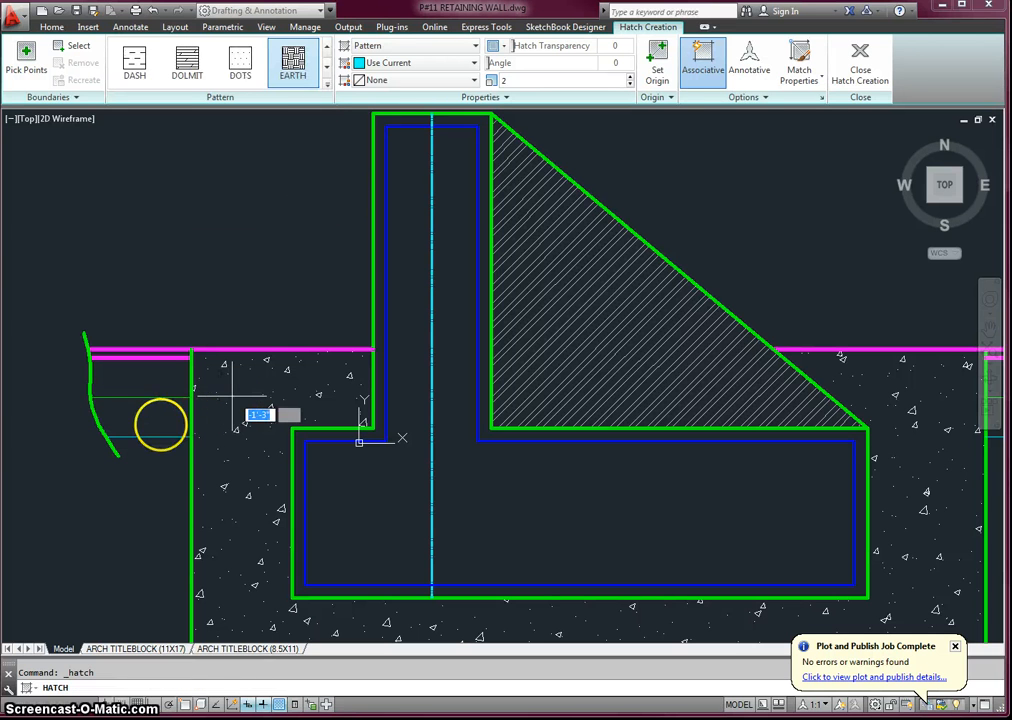
pyautogui.click(128, 420)
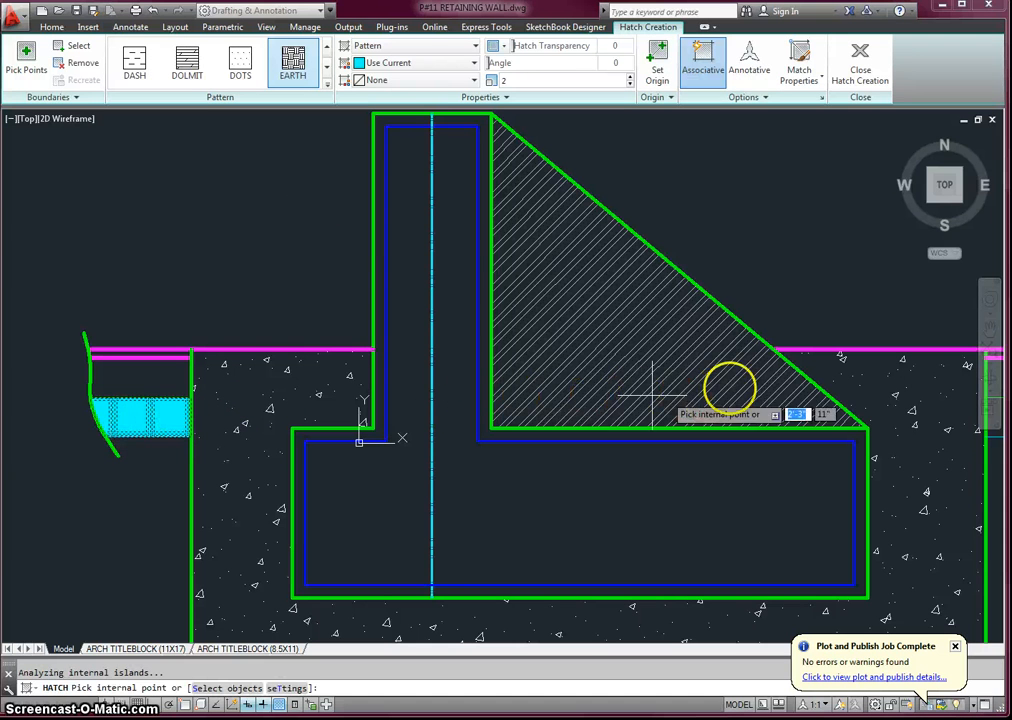
pyautogui.moveTo(858, 398); pyautogui.dragTo(657, 372, button='middle')
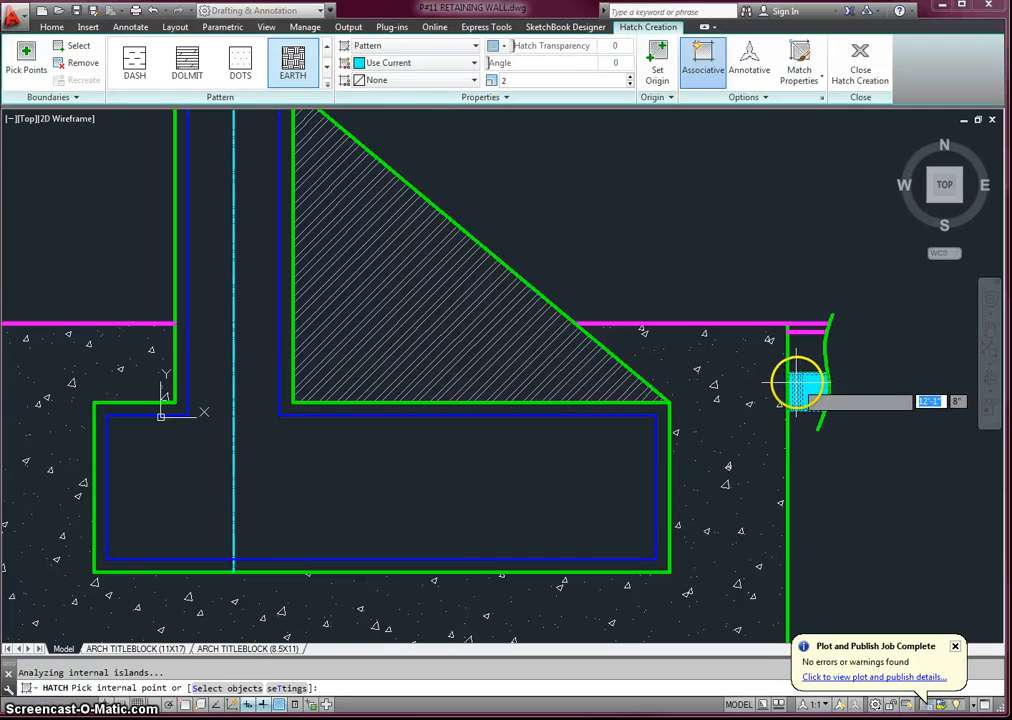
# Step: Set the earth hatch scale to 12 and finish the hatch
pyautogui.click(530, 82)
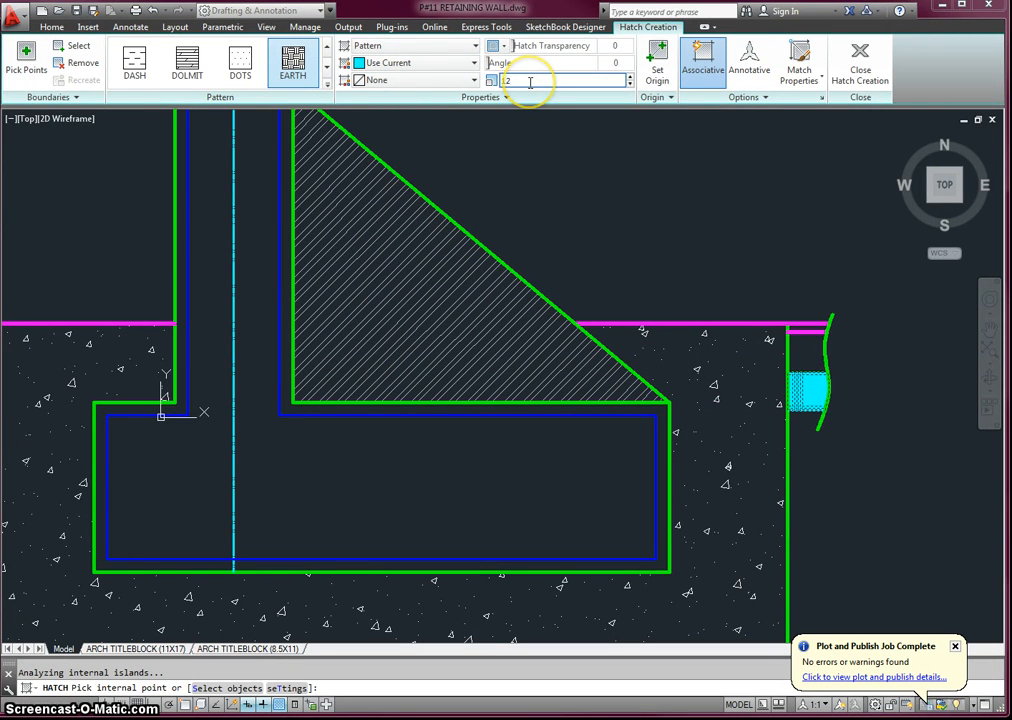
pyautogui.press('Tab')
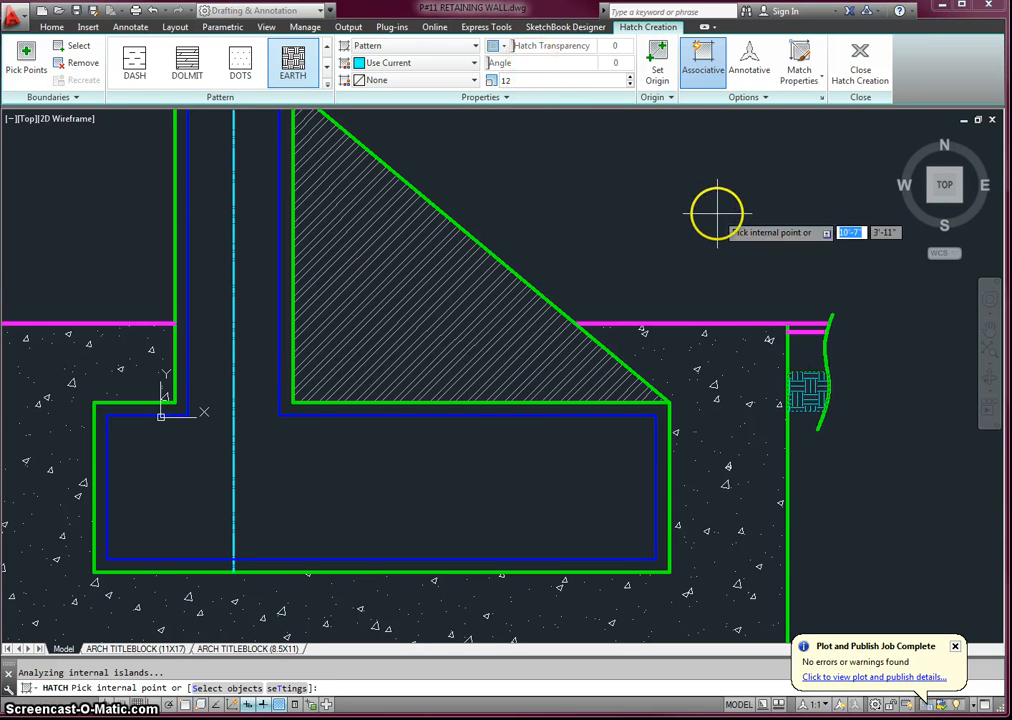
pyautogui.press('Return')
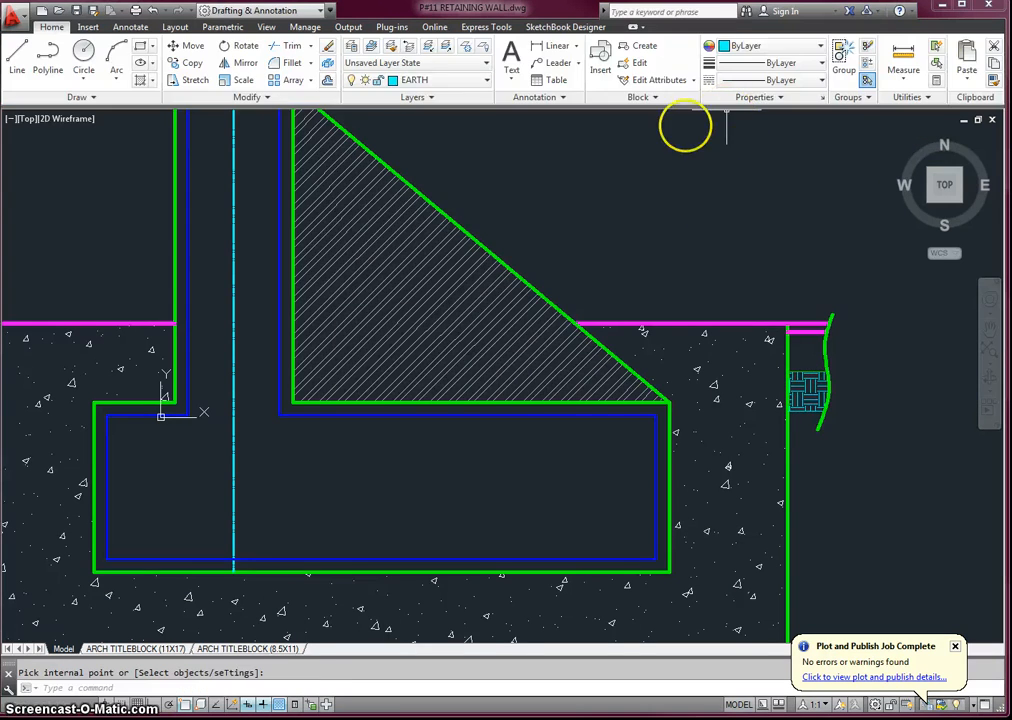
# Step: Make GRAVEL the current layer and fill the strips above the earth hatch on both sides with the GRAVEL pattern
pyautogui.click(425, 80)
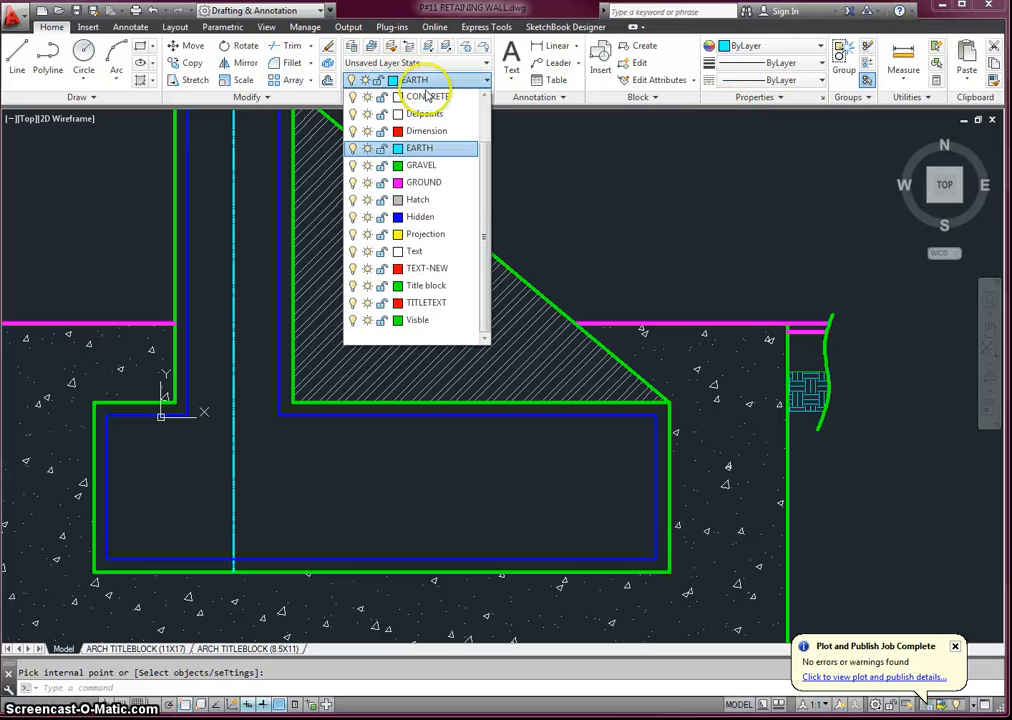
pyautogui.click(421, 165)
pyautogui.click(158, 79)
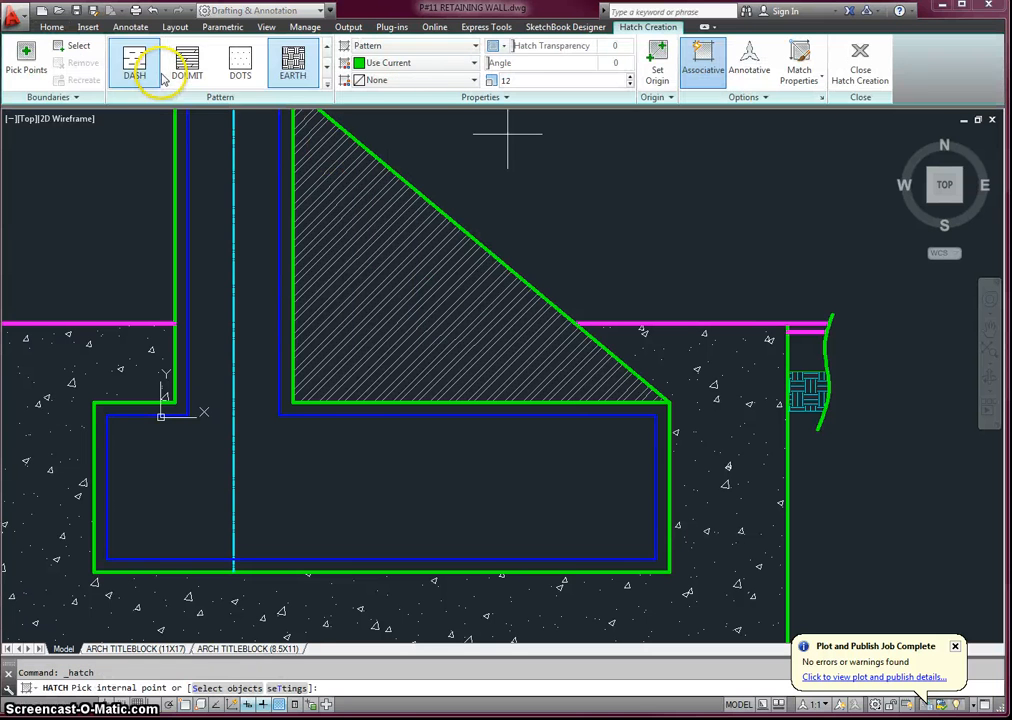
pyautogui.click(326, 88)
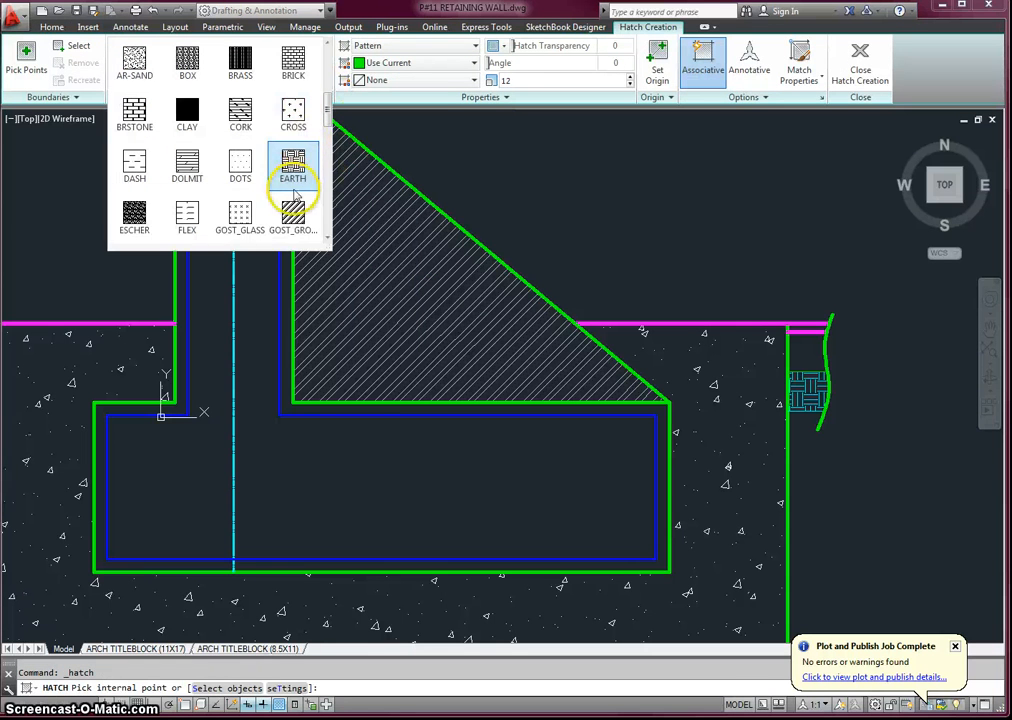
pyautogui.scroll(-1, 250, 207)
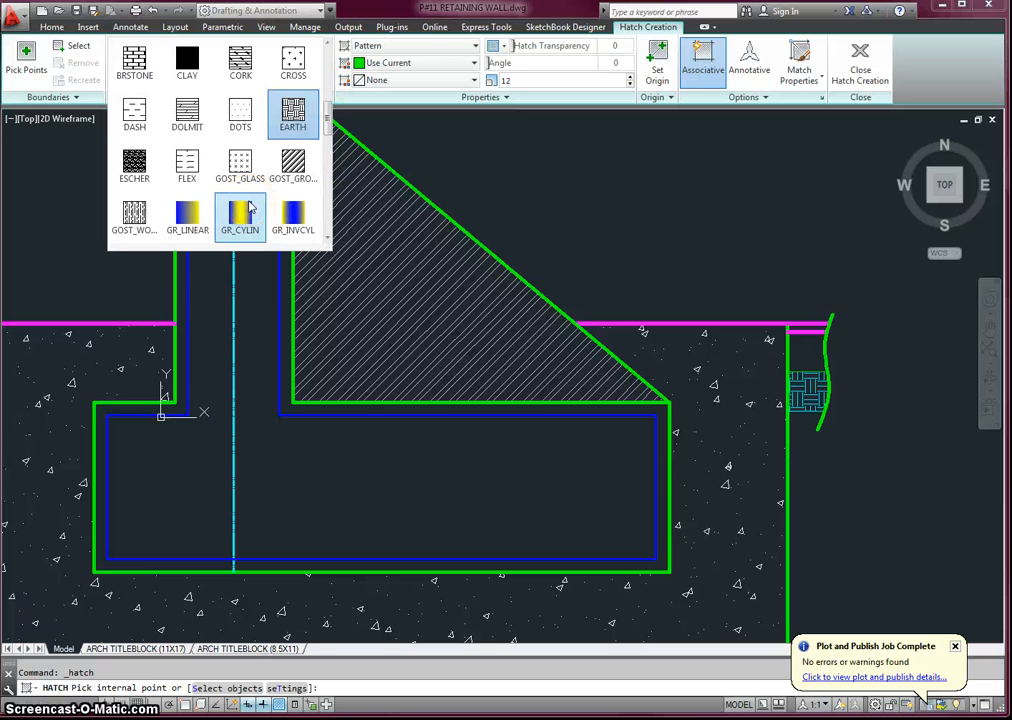
pyautogui.scroll(-3, 250, 207)
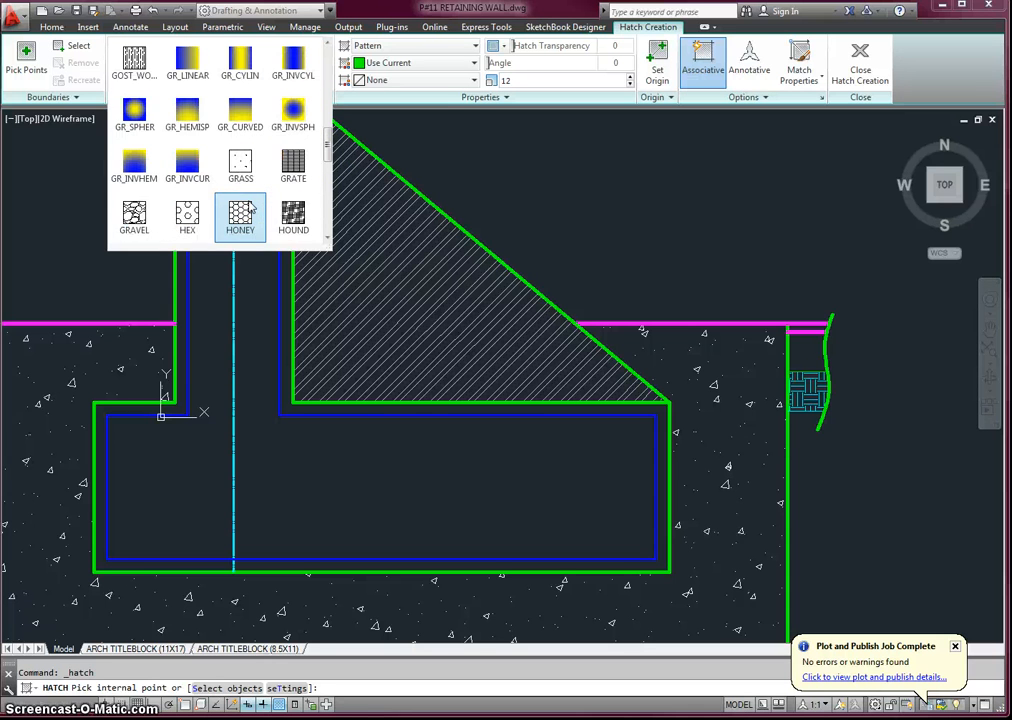
pyautogui.click(133, 216)
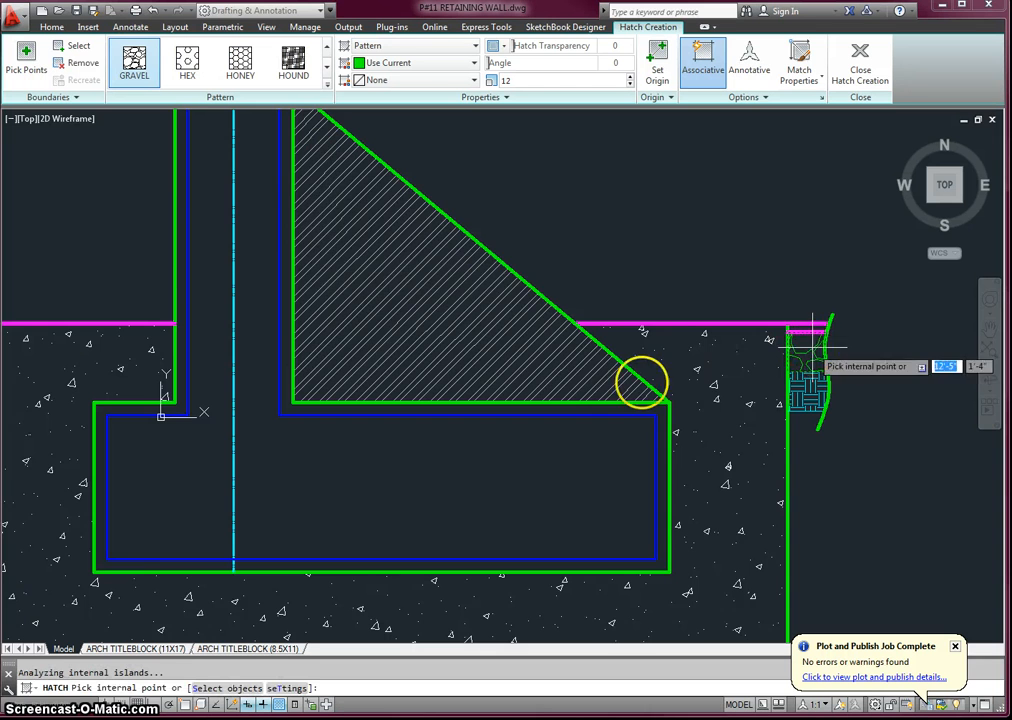
pyautogui.moveTo(617, 379); pyautogui.dragTo(926, 339, button='middle')
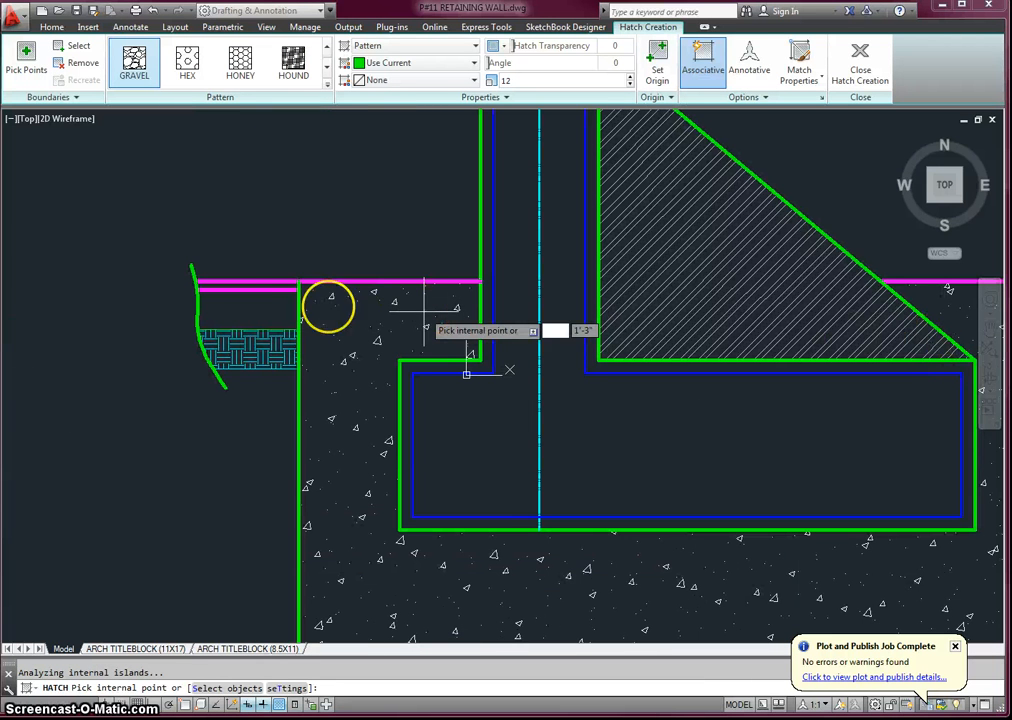
pyautogui.click(274, 293)
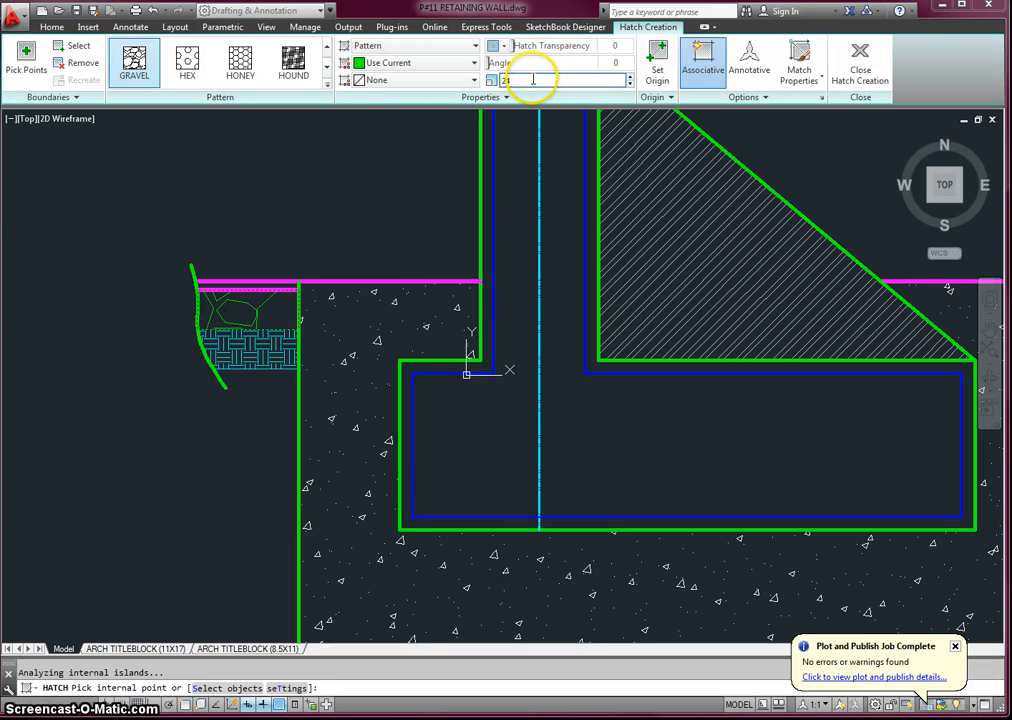
# Step: Set the gravel hatch scale to 6 and finish the hatch
pyautogui.doubleClick(505, 80)
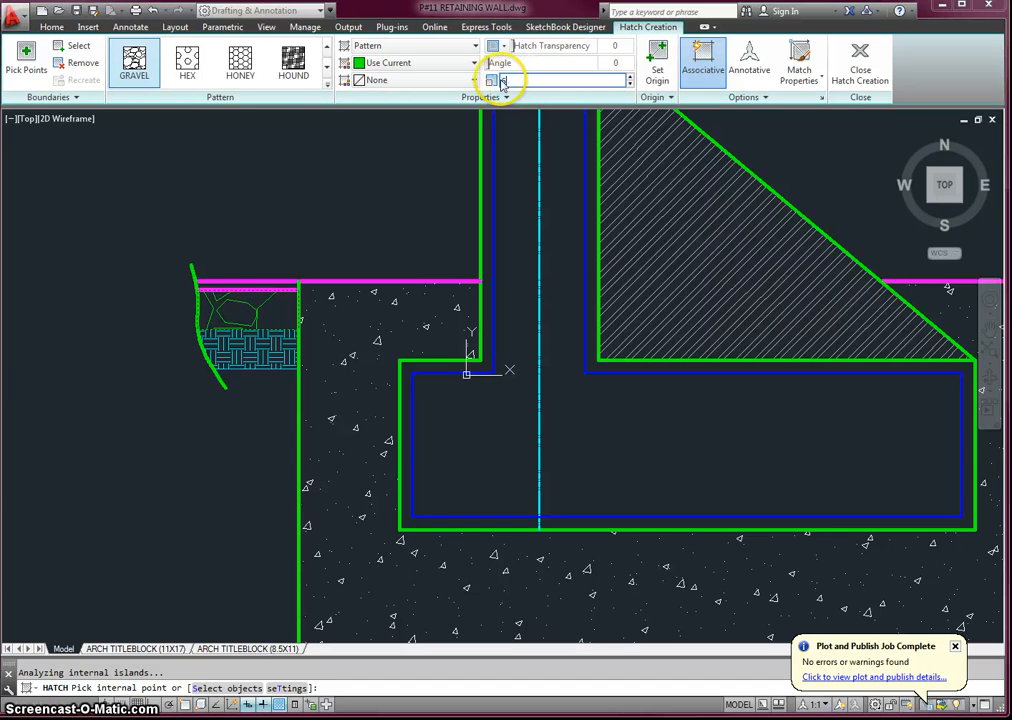
pyautogui.write('6')
pyautogui.press('Return')
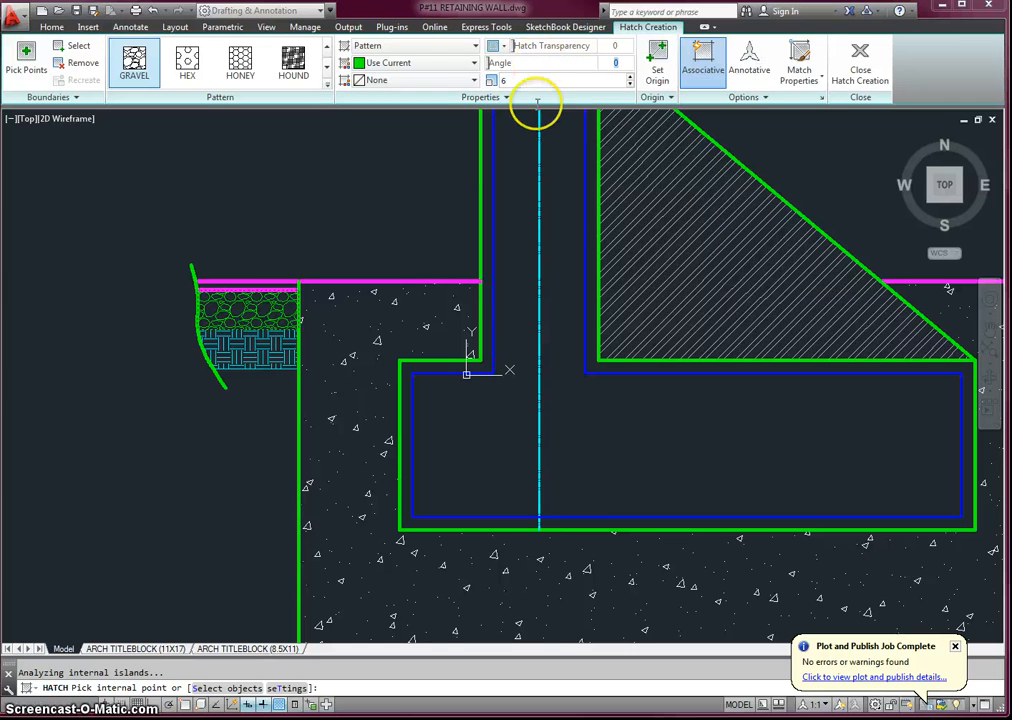
pyautogui.click(866, 70)
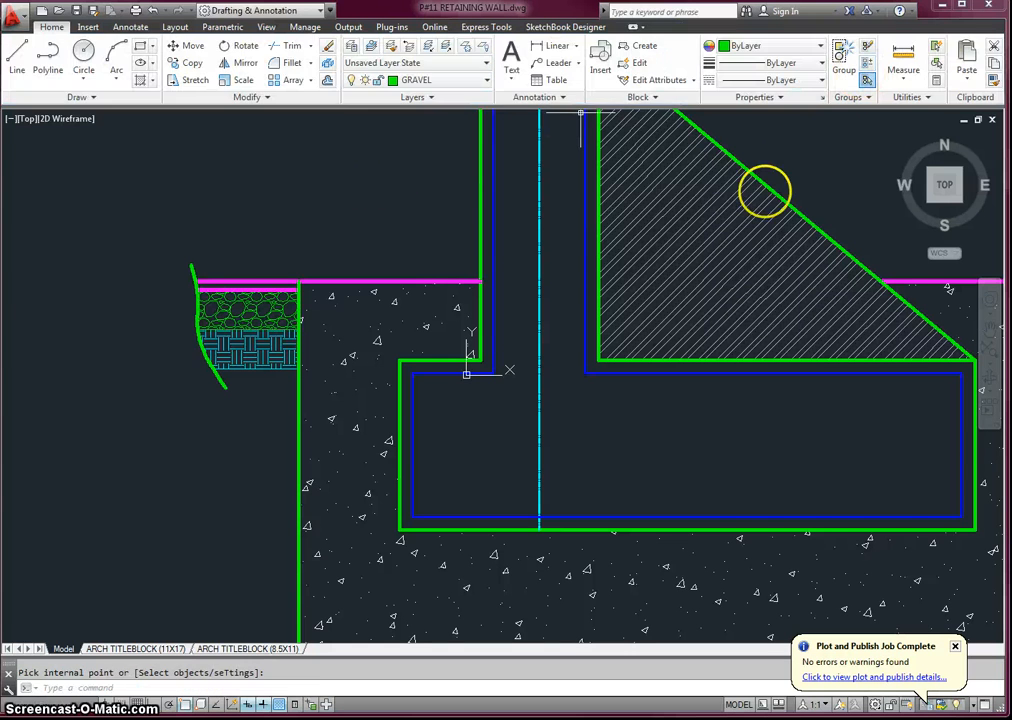
# Step: Delete the diagonal-line hatch from the triangular area beside the wall stem
pyautogui.scroll(3, 761, 191)
pyautogui.scroll(-6, 766, 175)
pyautogui.scroll(3, 672, 200)
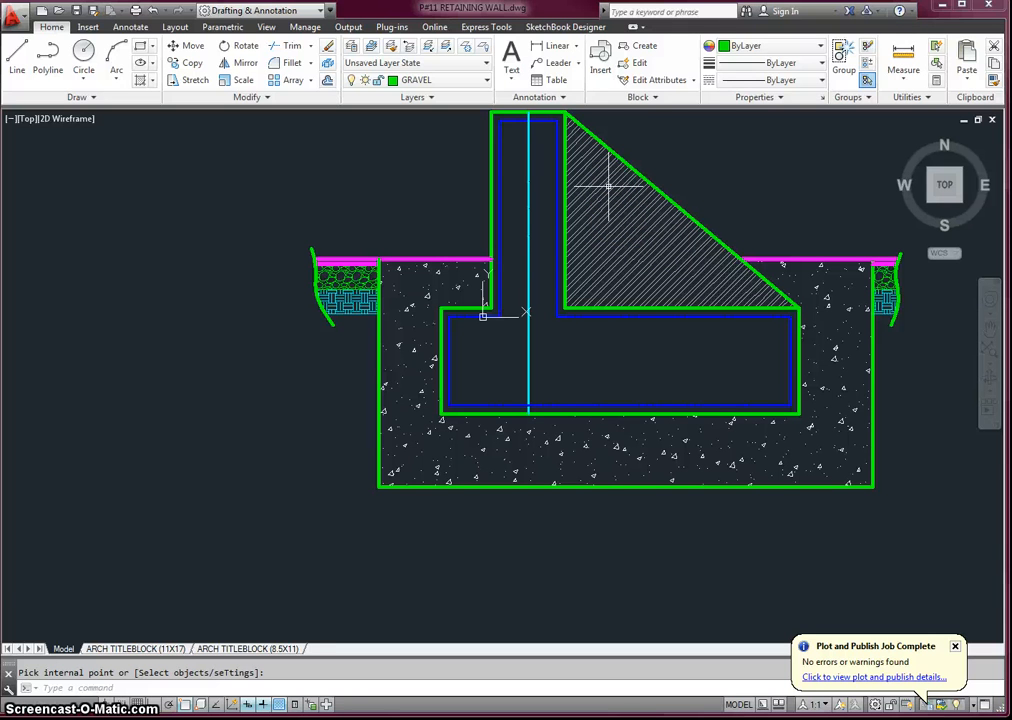
pyautogui.click(608, 186)
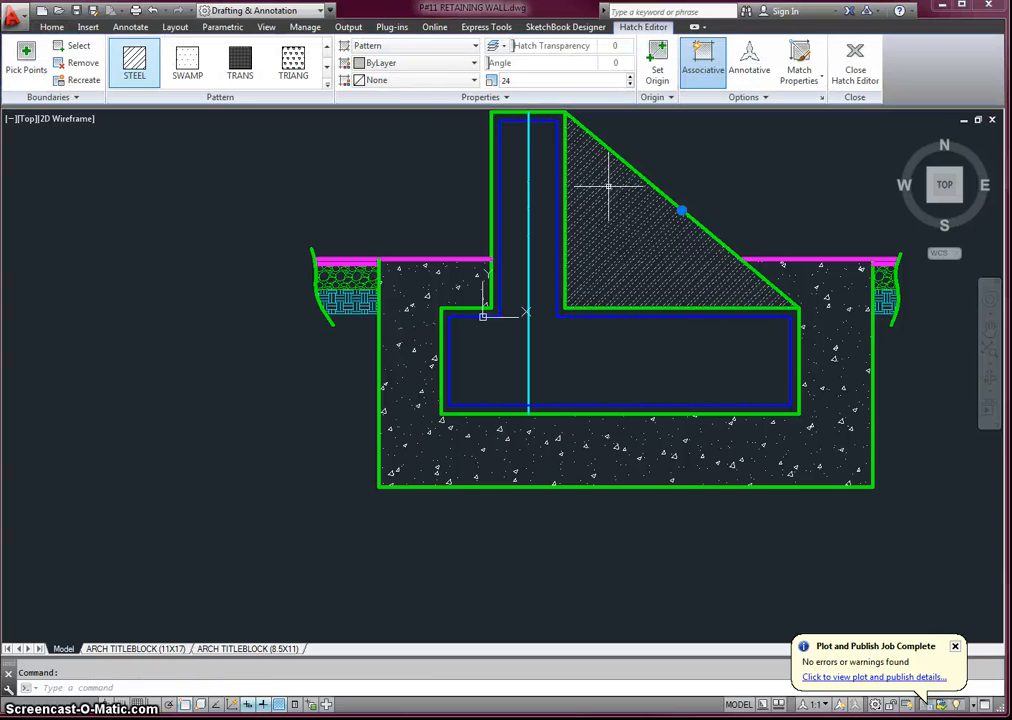
pyautogui.press('Delete')
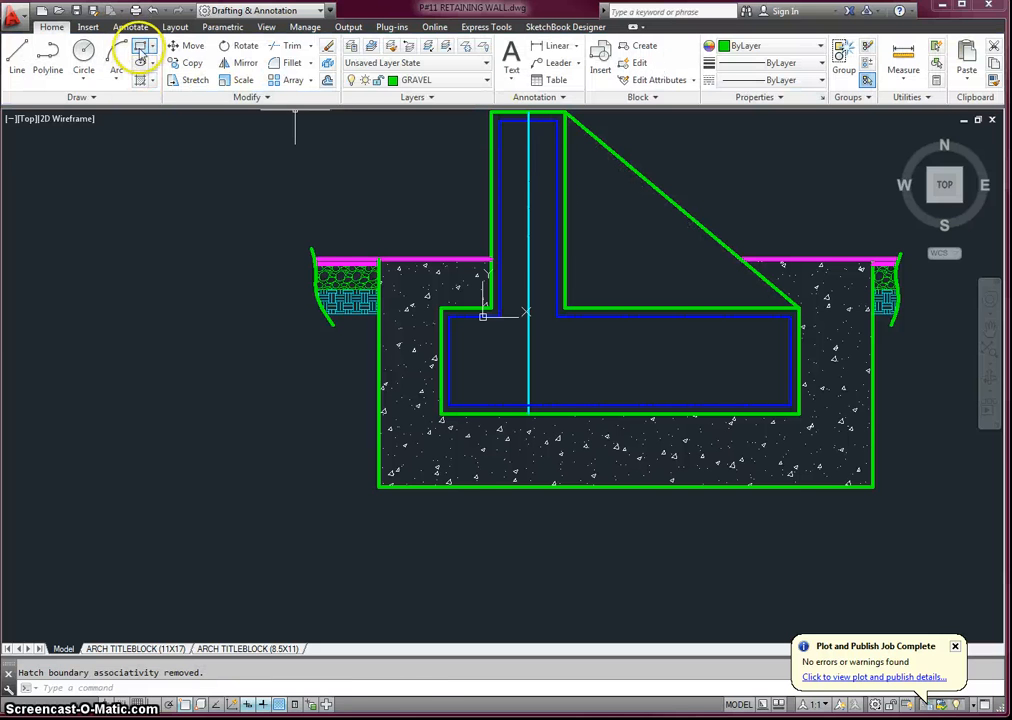
# Step: Draw a small rectangle inside the triangular area beside the wall stem and move it to the Hatch layer
pyautogui.click(140, 46)
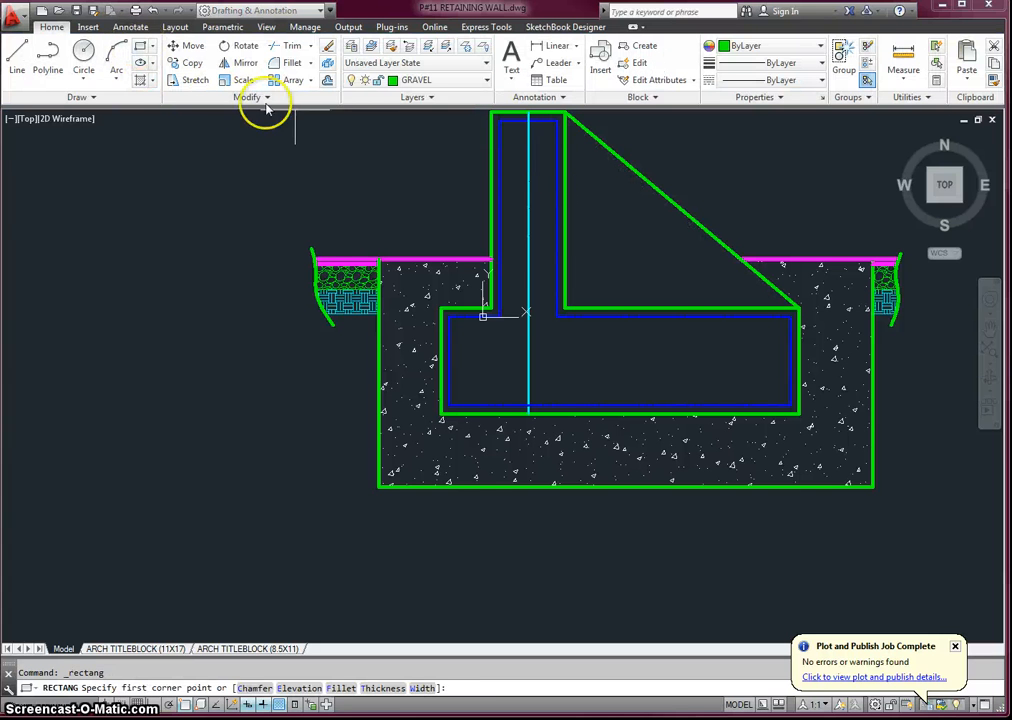
pyautogui.click(588, 178)
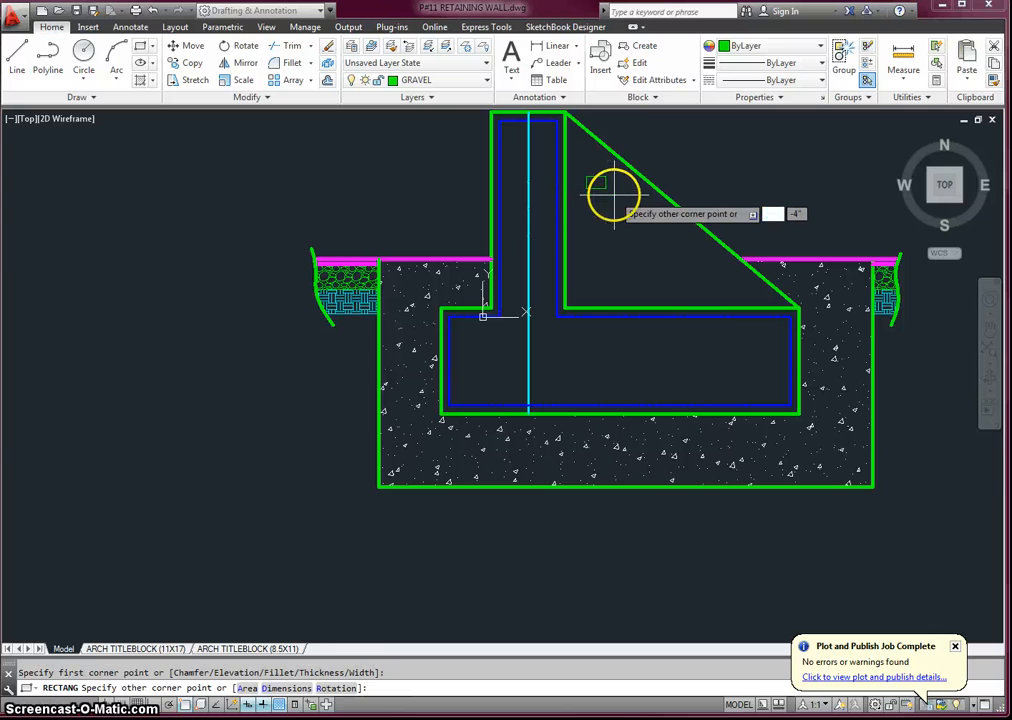
pyautogui.click(614, 196)
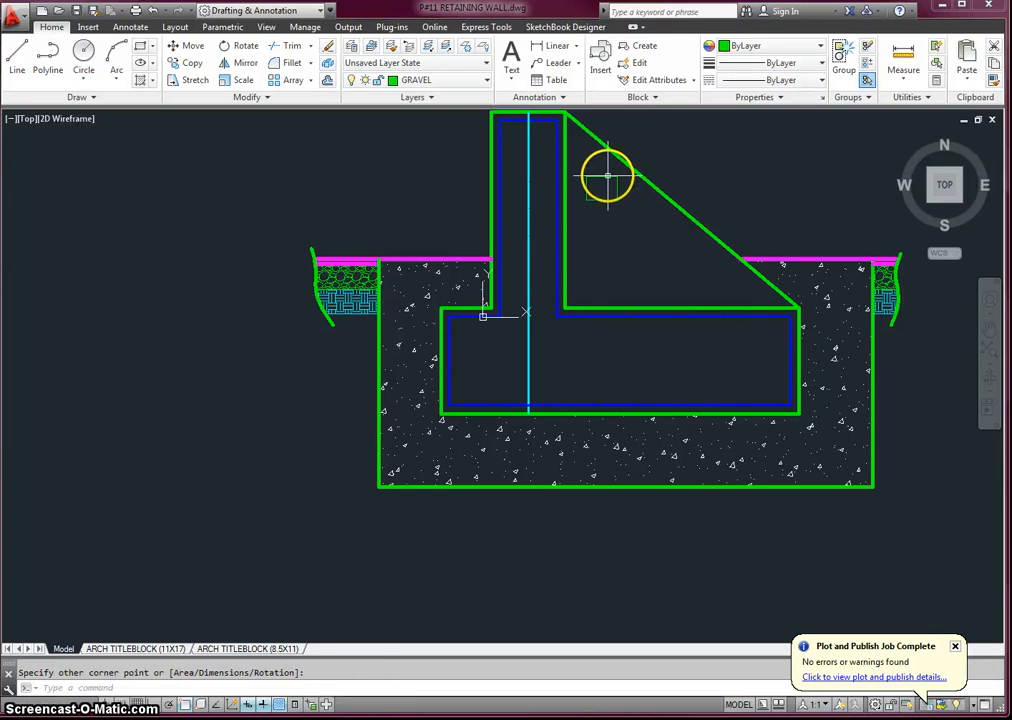
pyautogui.click(607, 177)
pyautogui.click(472, 80)
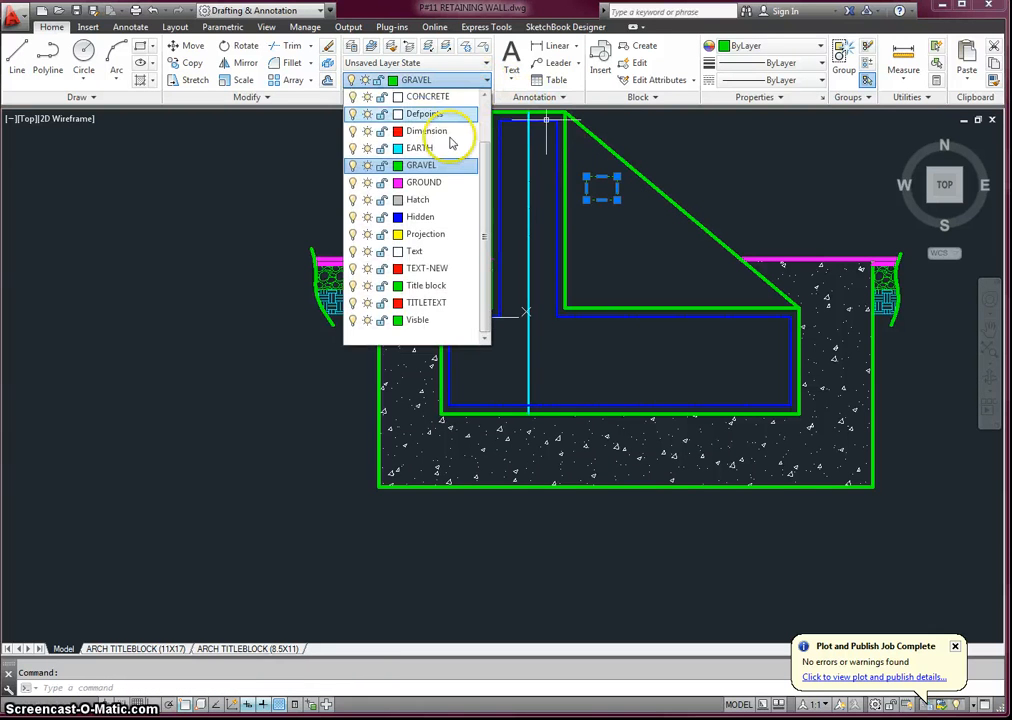
pyautogui.click(420, 199)
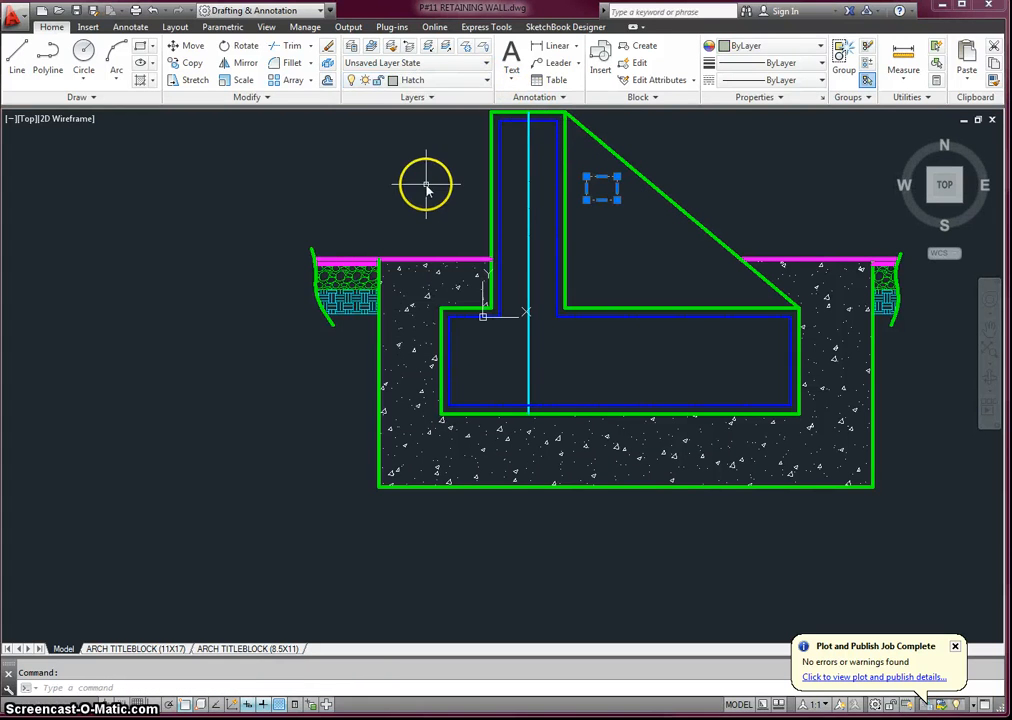
pyautogui.press('Escape')
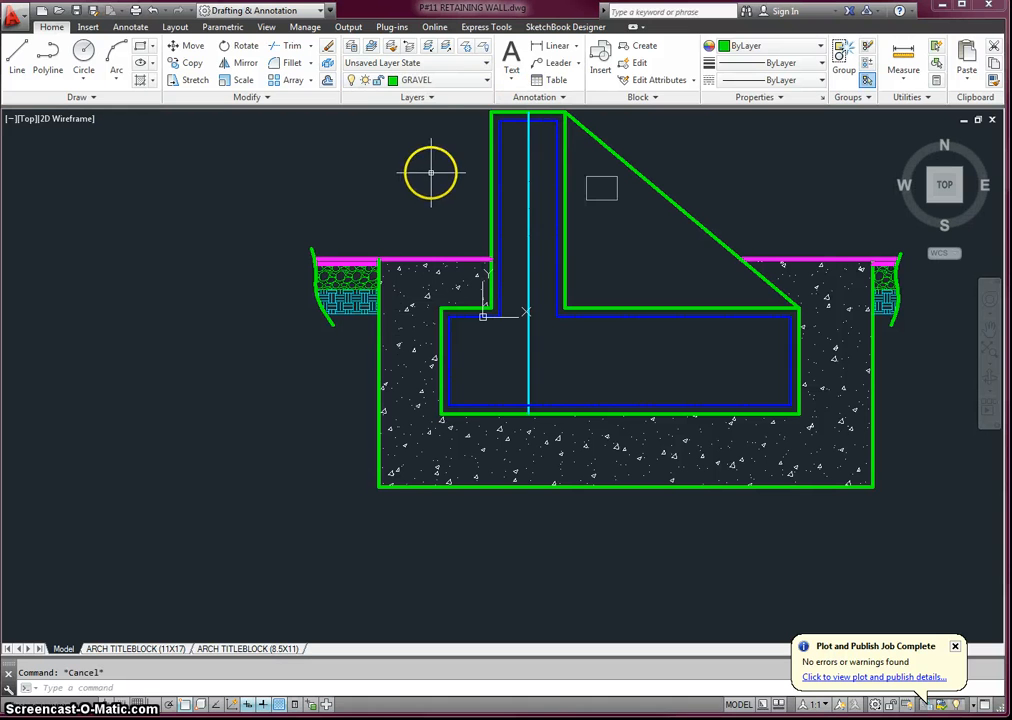
# Step: Make Hatch the current layer and fill the triangular area around the small rectangle with the STEEL pattern
pyautogui.click(447, 86)
pyautogui.click(432, 197)
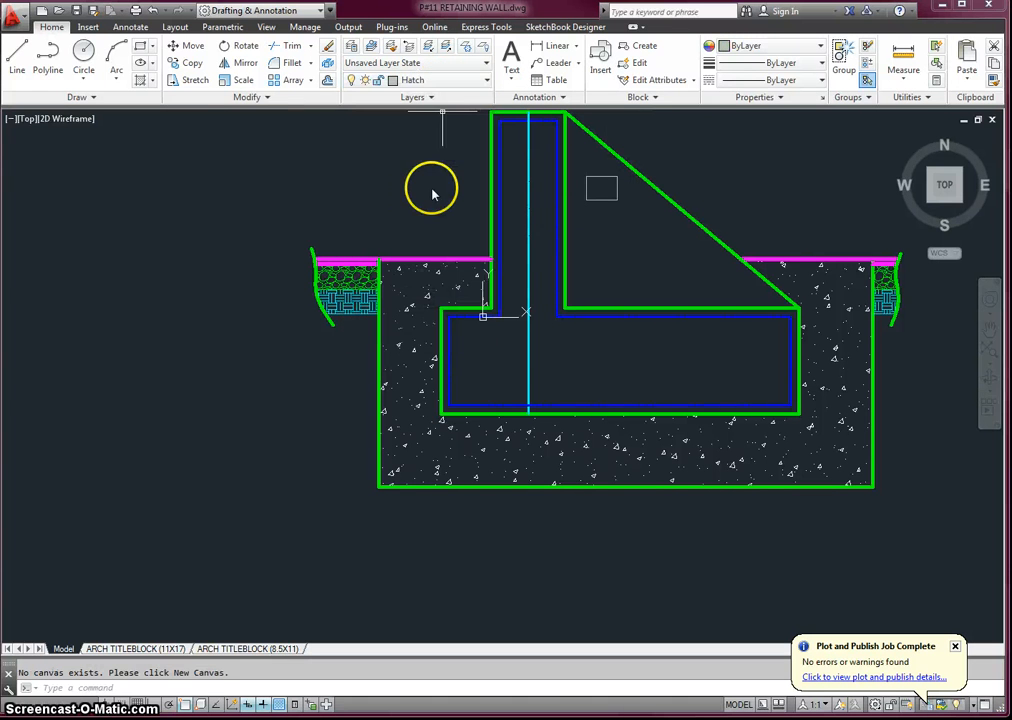
pyautogui.click(140, 79)
pyautogui.click(327, 84)
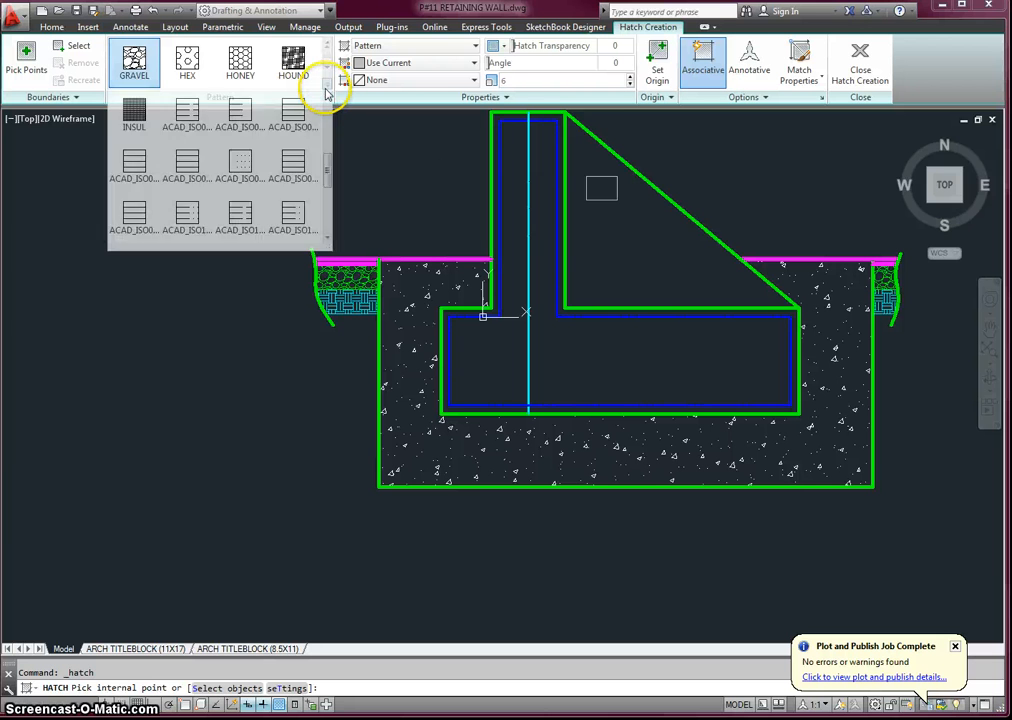
pyautogui.scroll(-5, 328, 98)
pyautogui.scroll(8, 328, 98)
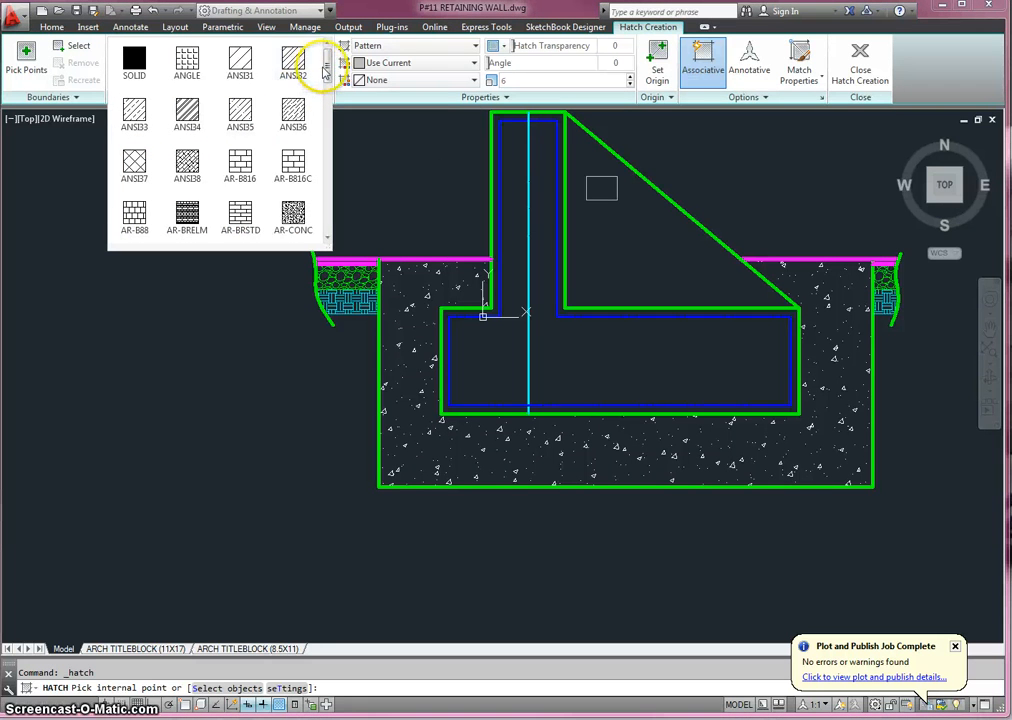
pyautogui.moveTo(327, 80); pyautogui.dragTo(322, 212)
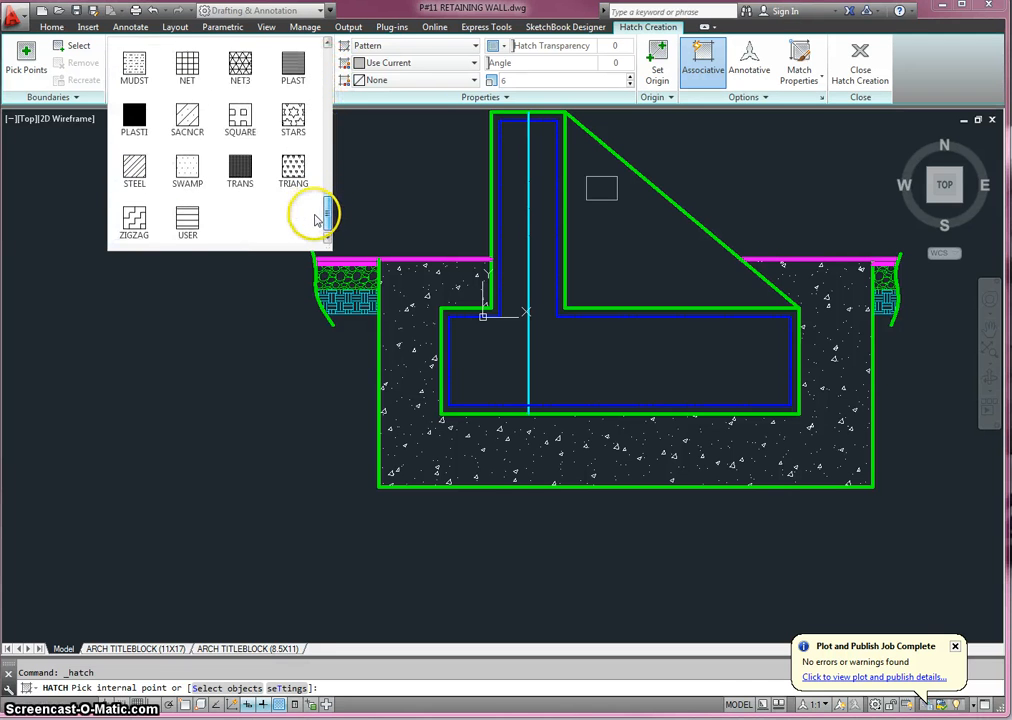
pyautogui.click(137, 178)
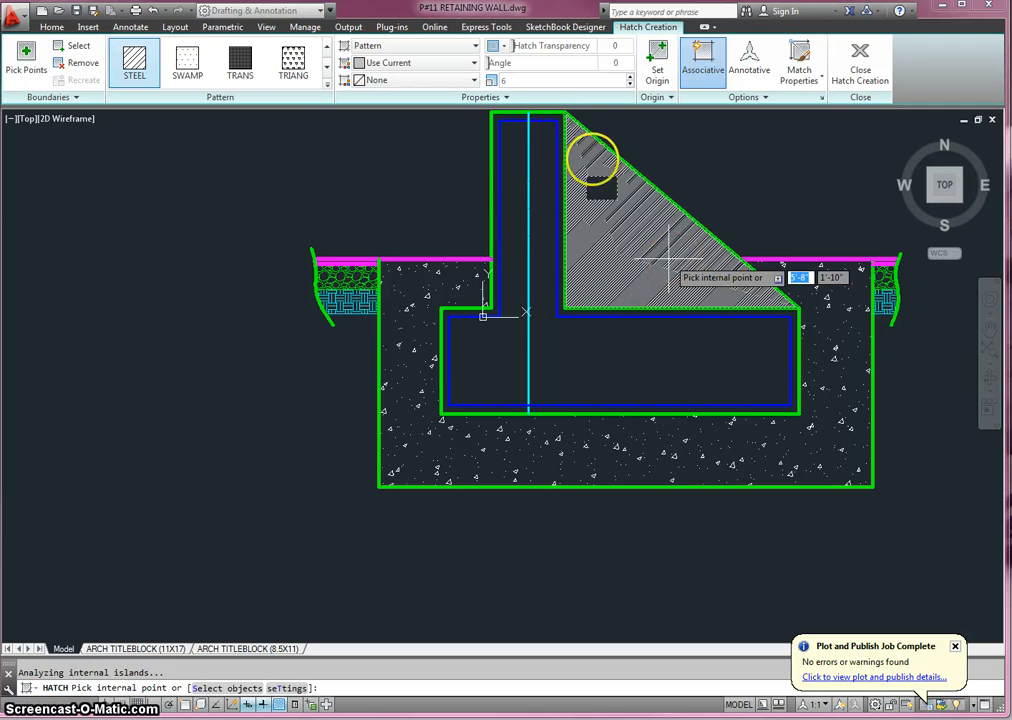
# Step: Set the triangular area's hatch scale to 24 and finish the hatch
pyautogui.click(500, 80)
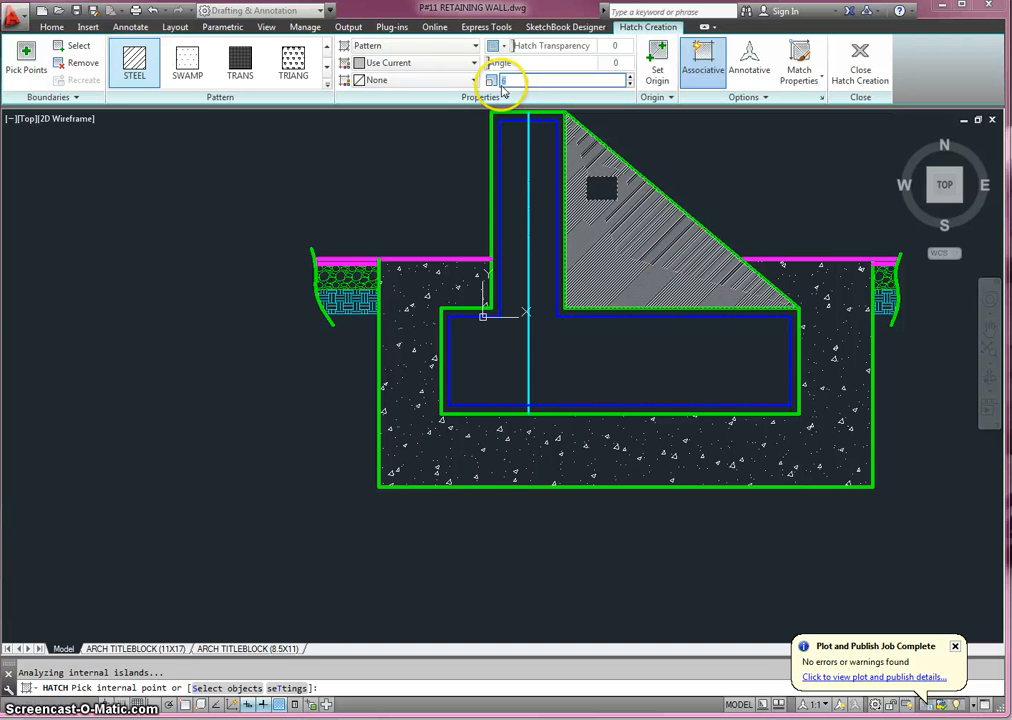
pyautogui.press('Return')
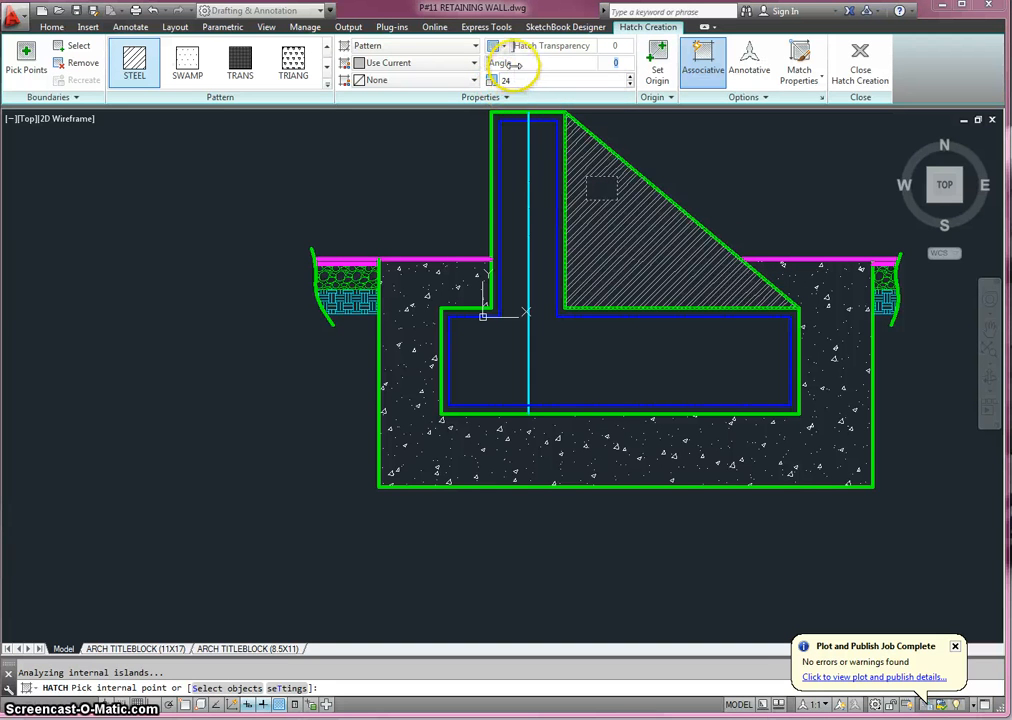
pyautogui.click(862, 62)
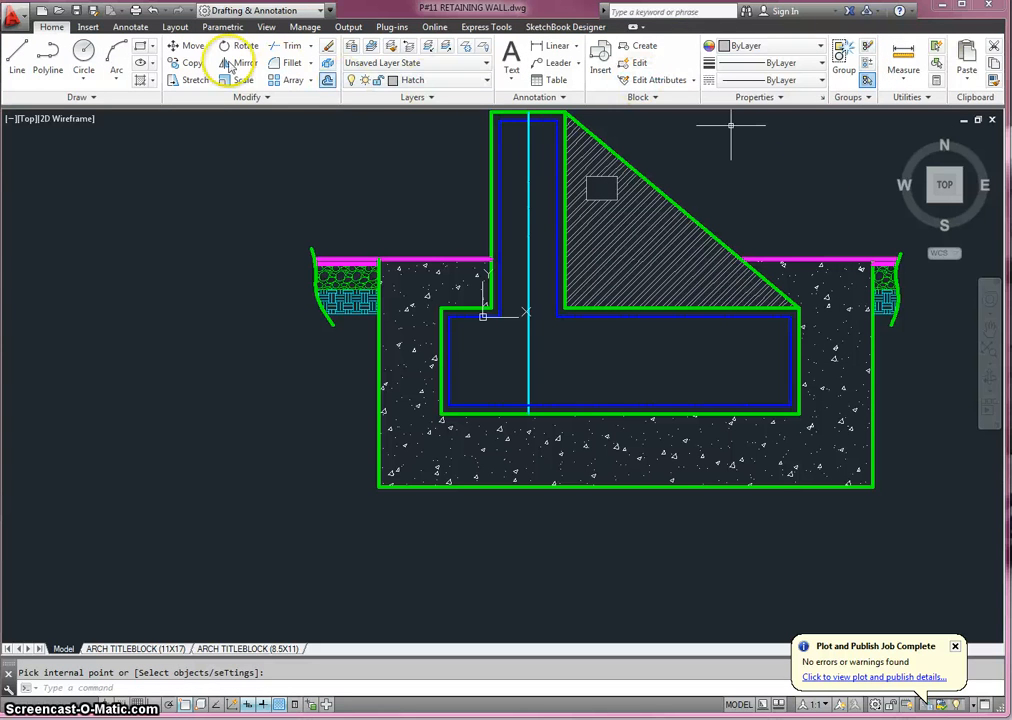
# Step: Move the small rectangle in the triangular hatch slightly down and toward the wall stem, using its upper-right corner as base point
pyautogui.click(186, 46)
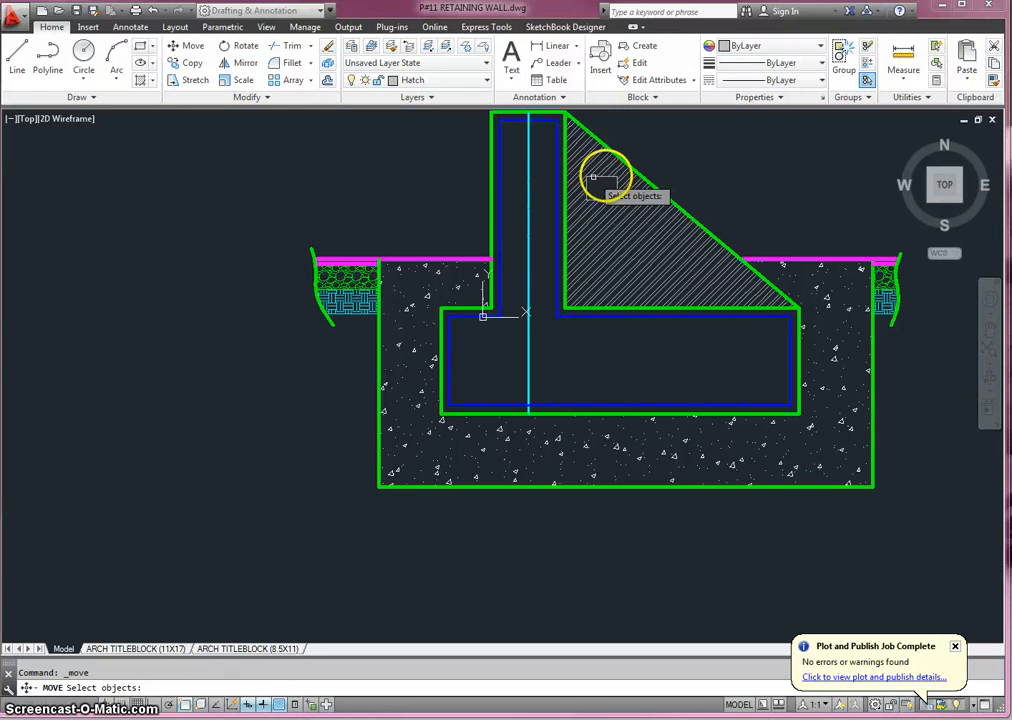
pyautogui.scroll(4, 605, 177)
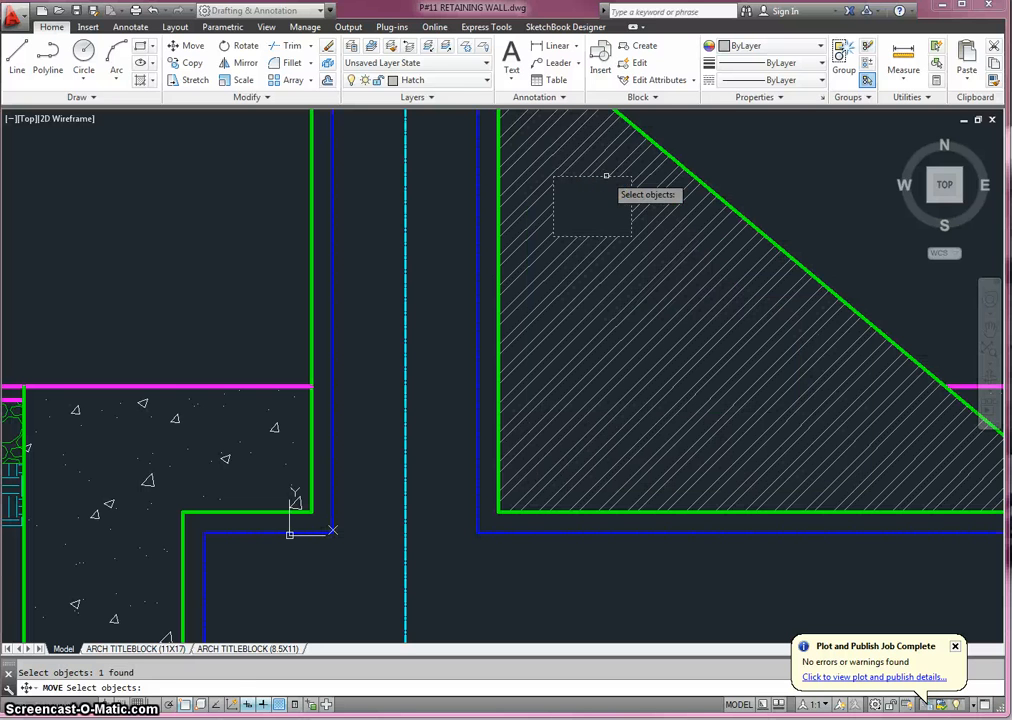
pyautogui.rightClick(605, 194)
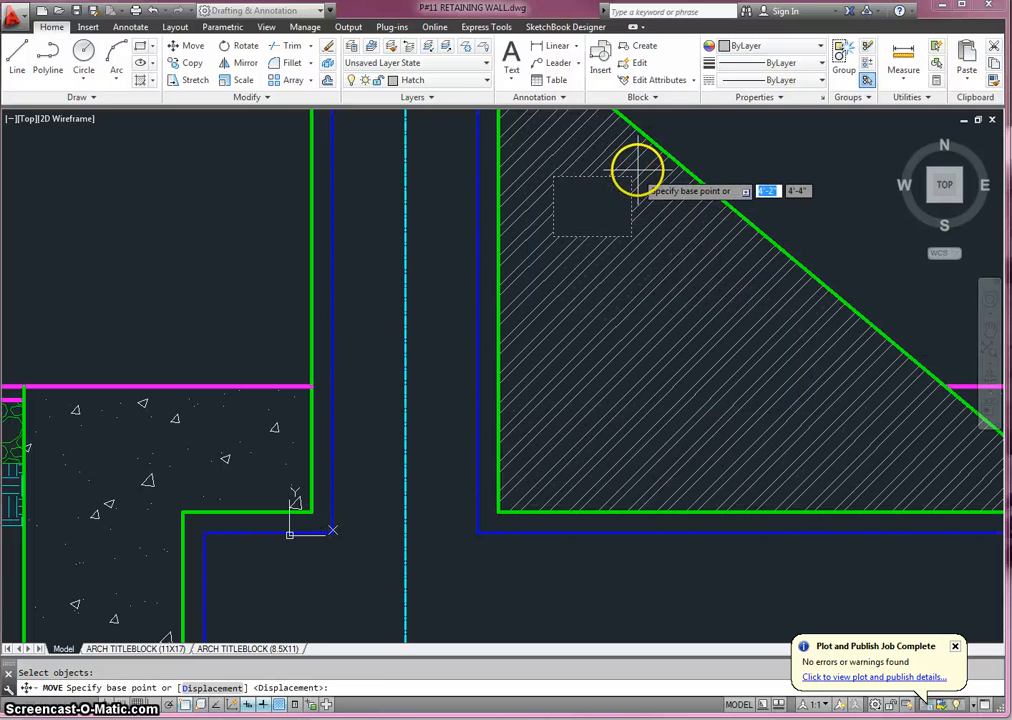
pyautogui.click(631, 177)
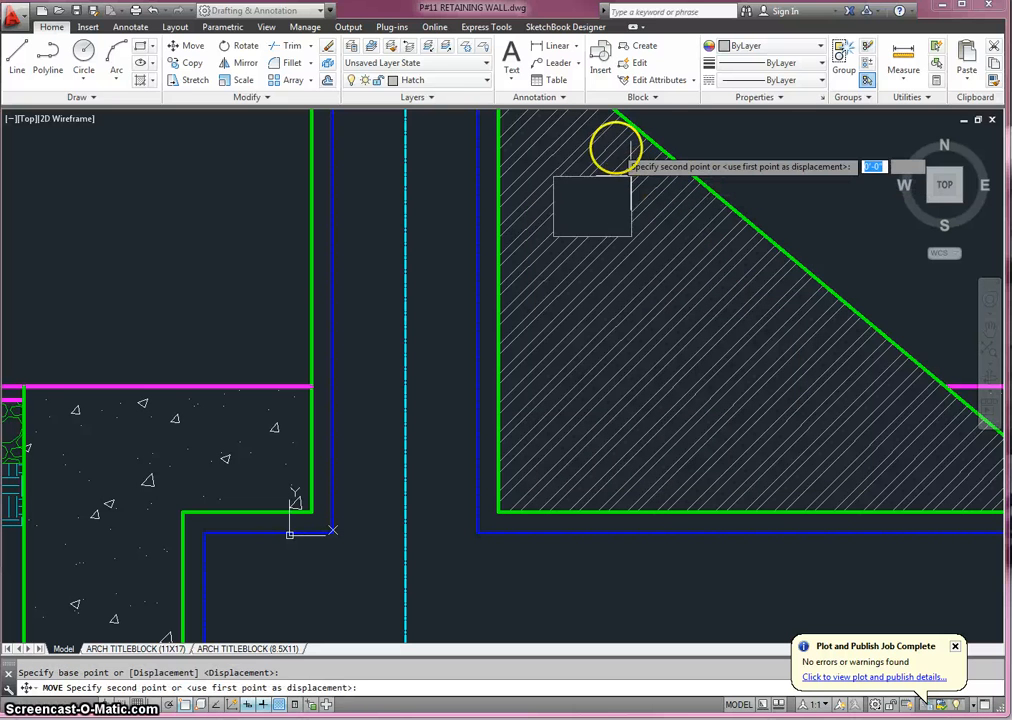
pyautogui.click(621, 200)
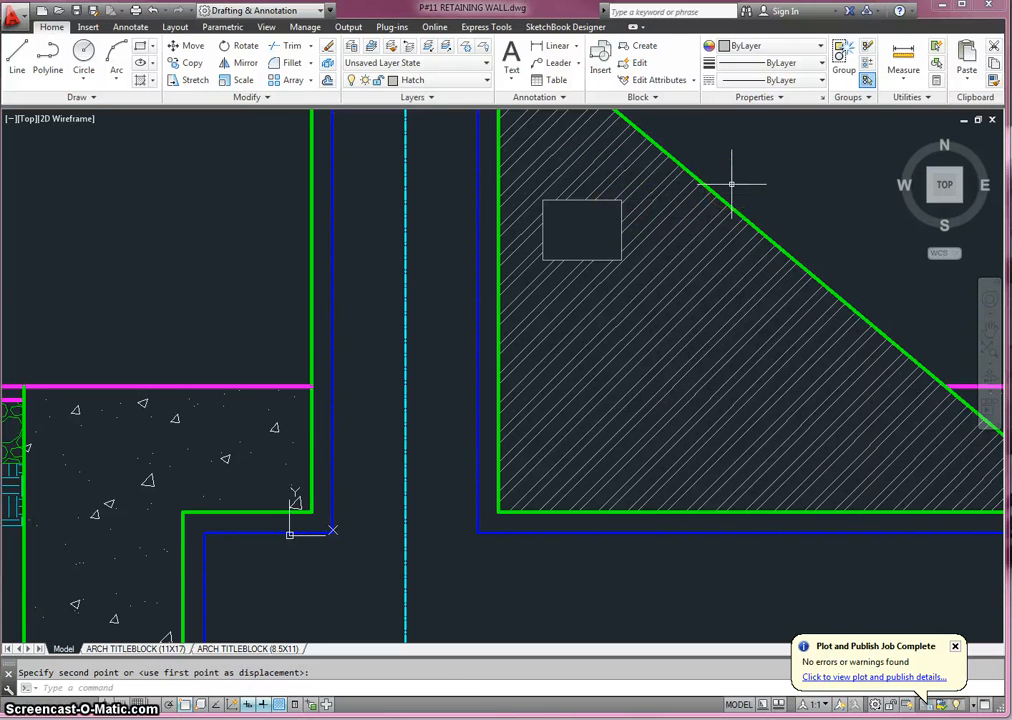
pyautogui.scroll(-5, 725, 195)
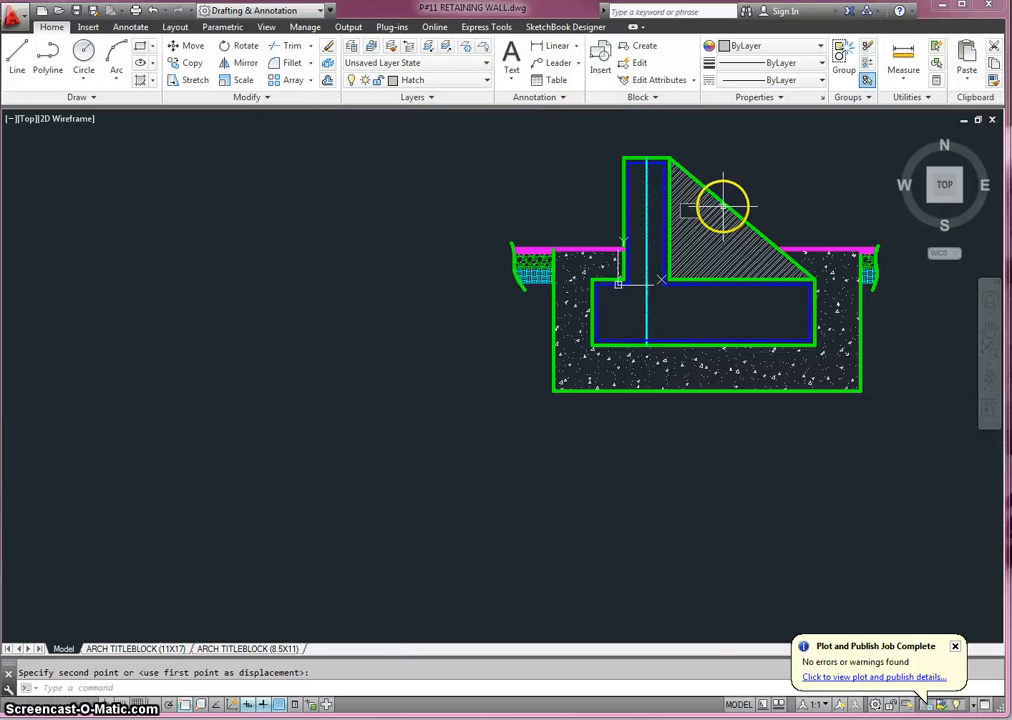
pyautogui.scroll(2, 718, 203)
pyautogui.scroll(-1, 718, 202)
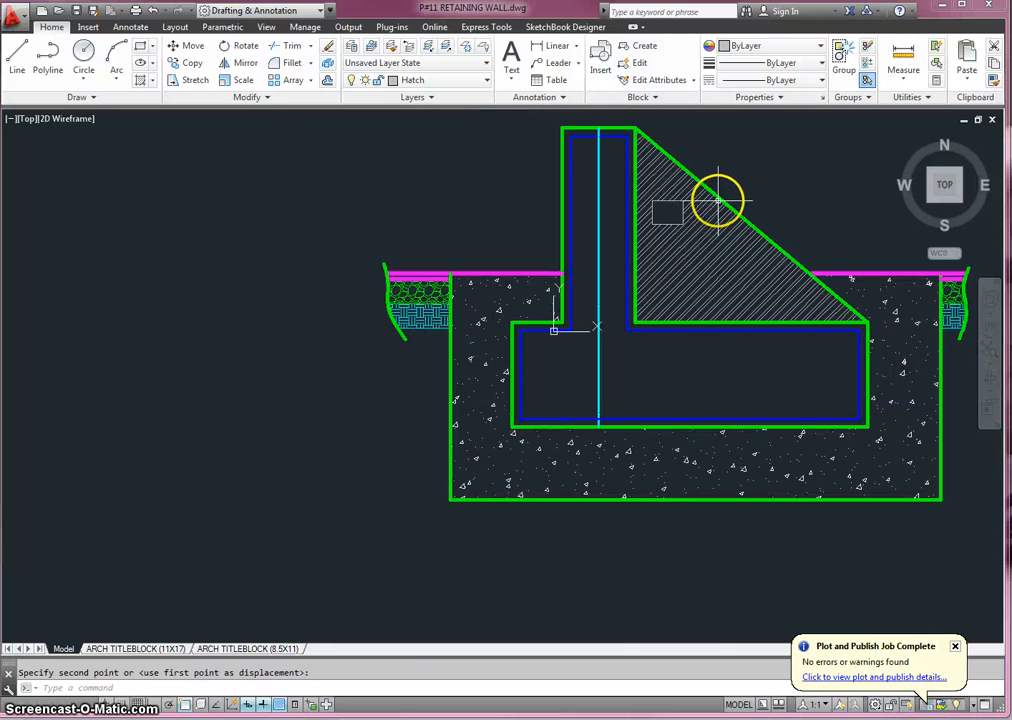
# Step: Delete the curved break lines at the outer ends of the ground strips on both sides
pyautogui.click(960, 337)
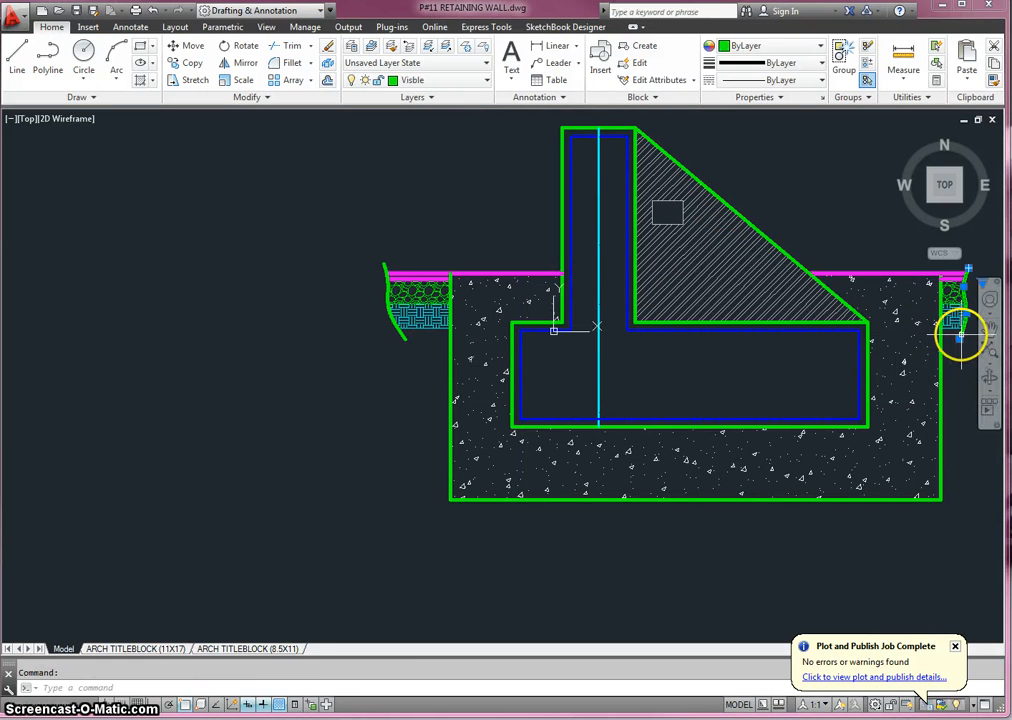
pyautogui.click(960, 335)
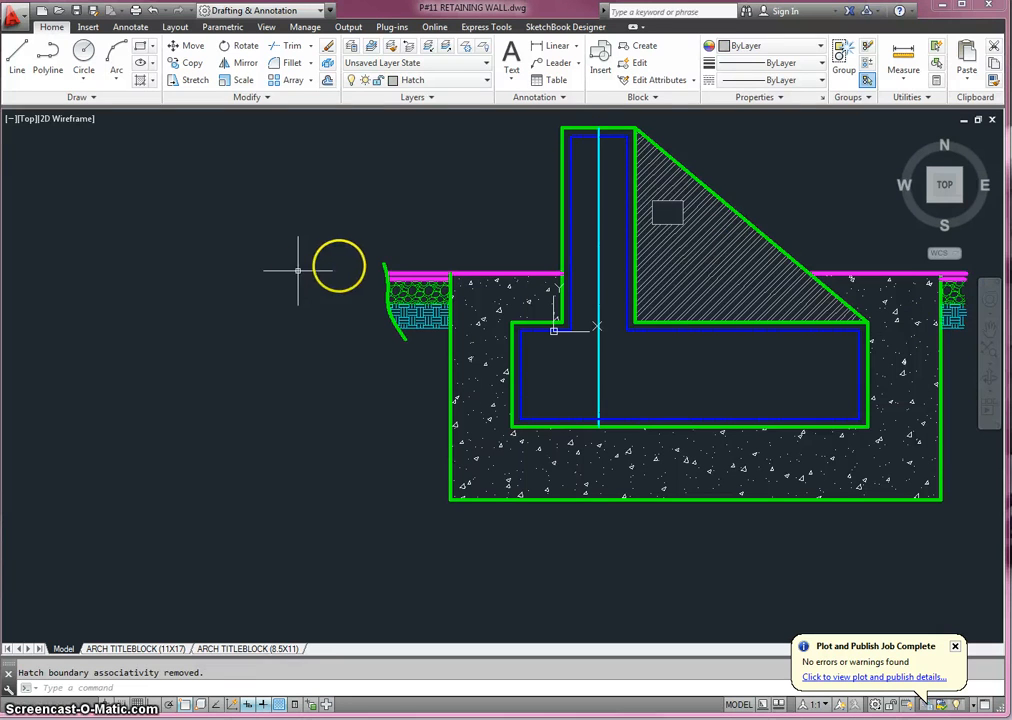
pyautogui.click(384, 265)
pyautogui.press('Delete')
pyautogui.moveTo(387, 266)
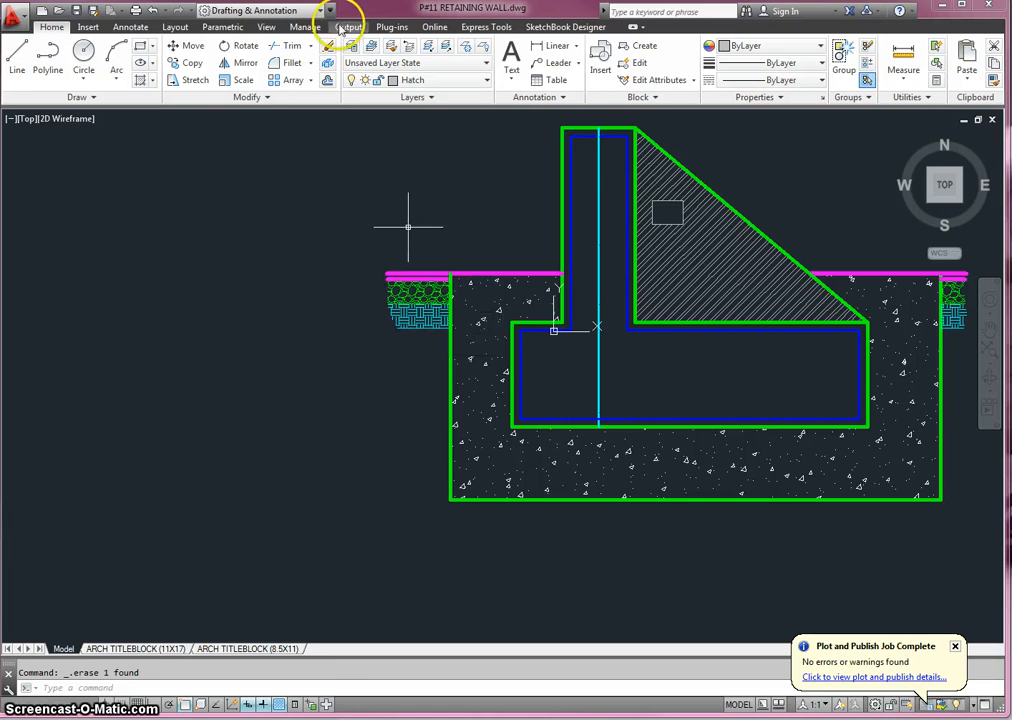
# Step: Offset the wall stem's top edge upward twice, with each copy 12 inches above the previous one
pyautogui.click(327, 81)
pyautogui.press('Return')
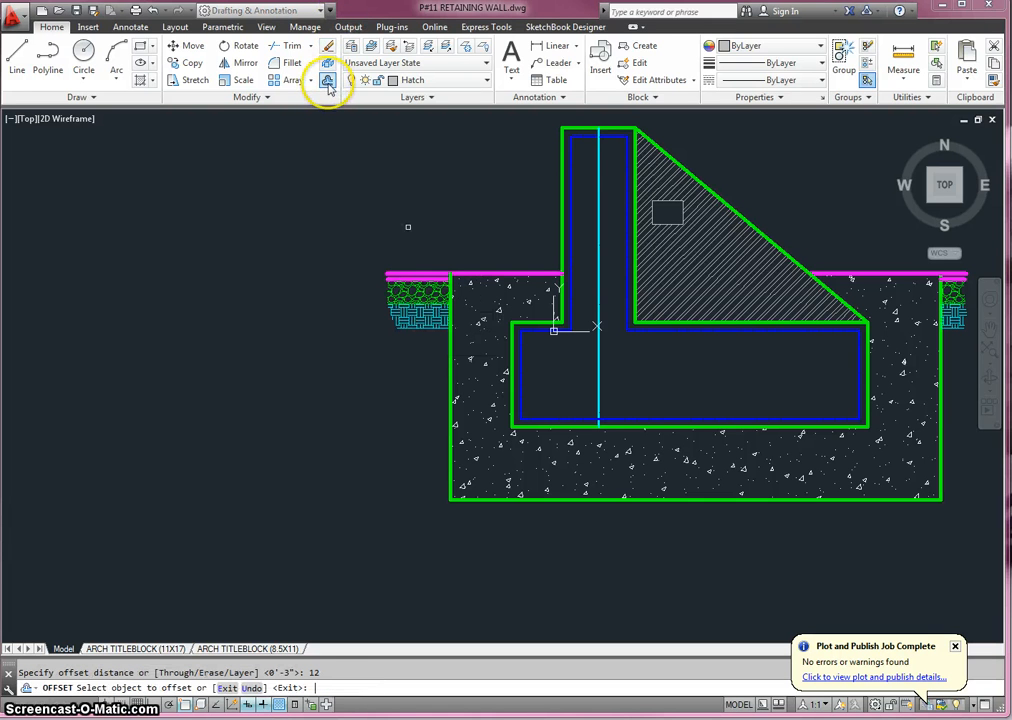
pyautogui.click(611, 131)
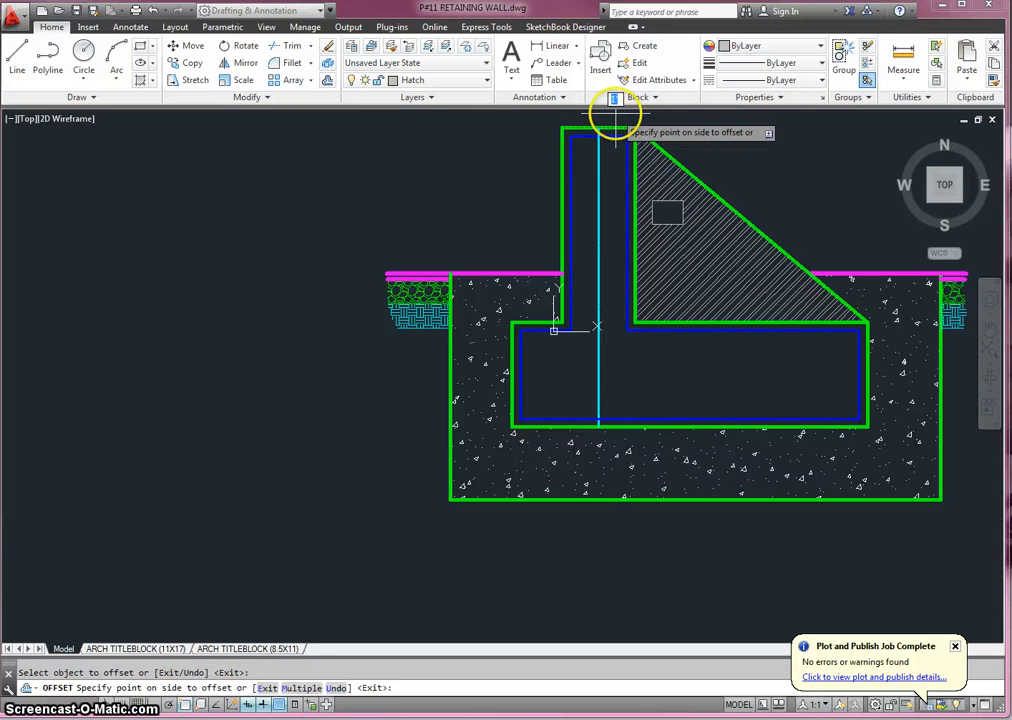
pyautogui.scroll(-2, 613, 122)
pyautogui.moveTo(615, 107)
pyautogui.mouseDown(button='middle')
pyautogui.moveTo(524, 233)
pyautogui.moveTo(522, 219)
pyautogui.mouseUp(button='middle')
pyautogui.click(515, 250)
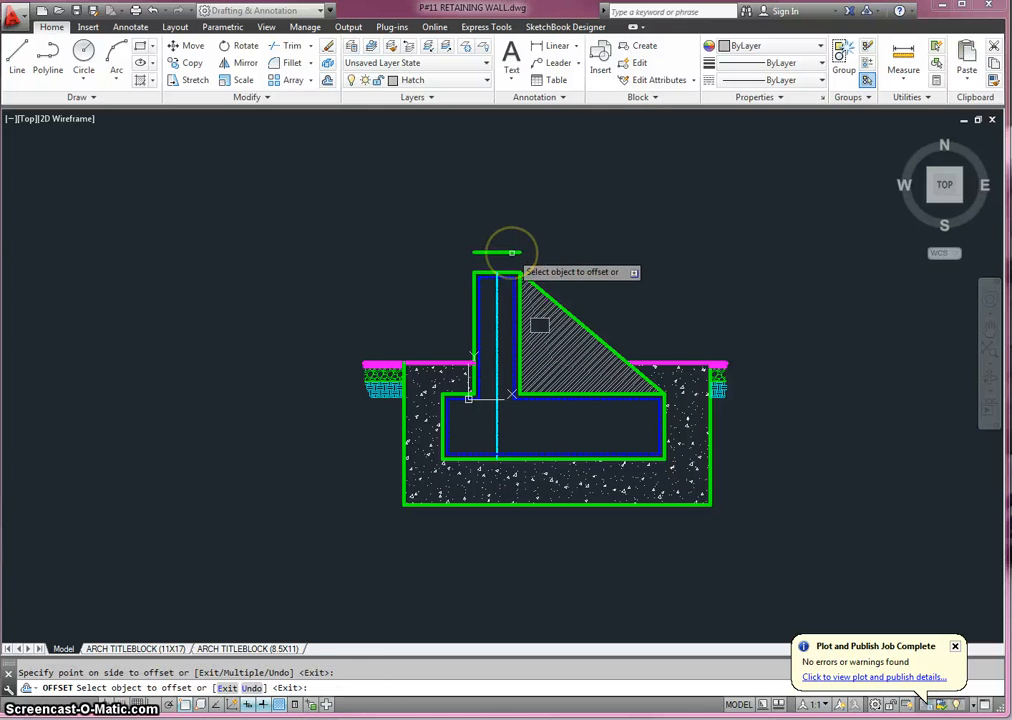
pyautogui.click(511, 252)
pyautogui.click(508, 229)
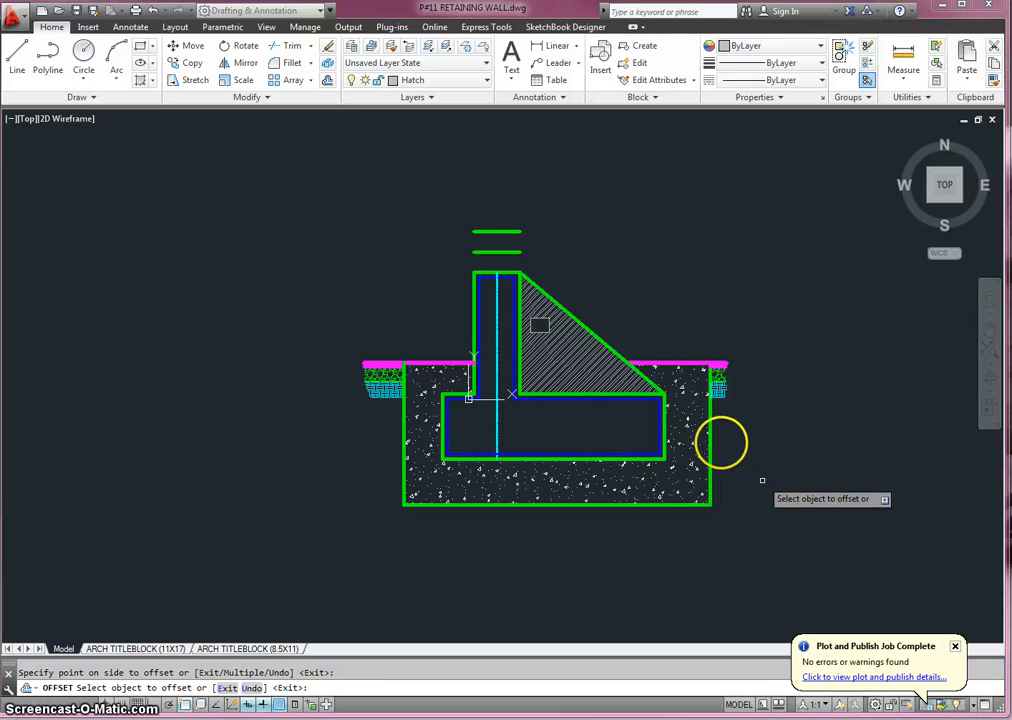
# Step: Offset the outer concrete's right edge outward twice and its bottom edge downward once, at 12-inch spacing
pyautogui.click(710, 433)
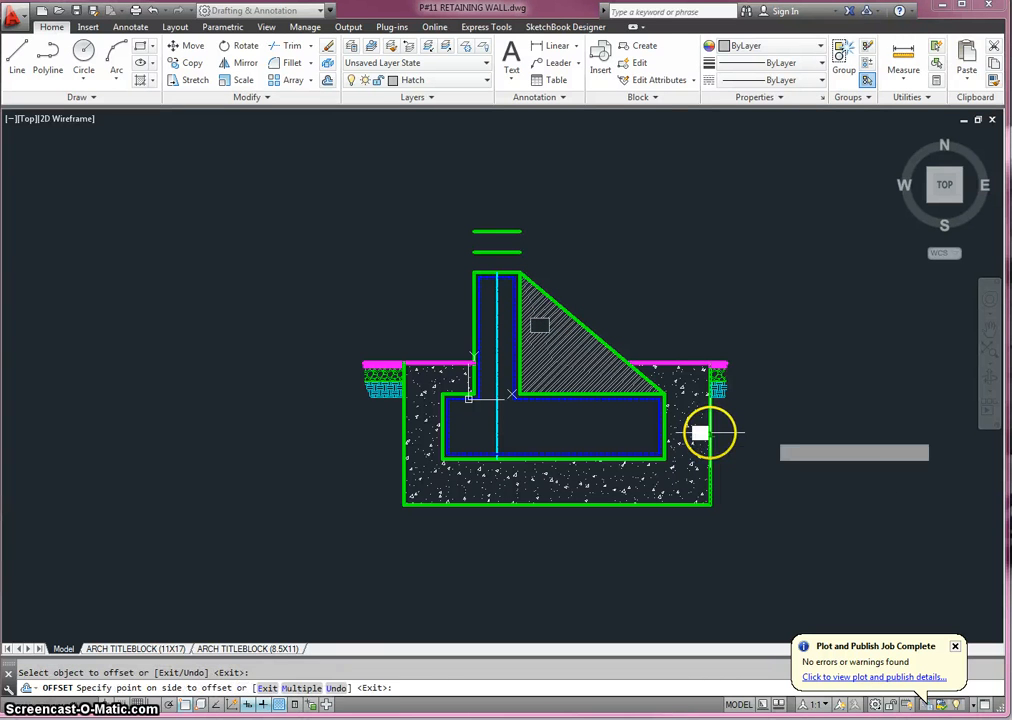
pyautogui.click(773, 431)
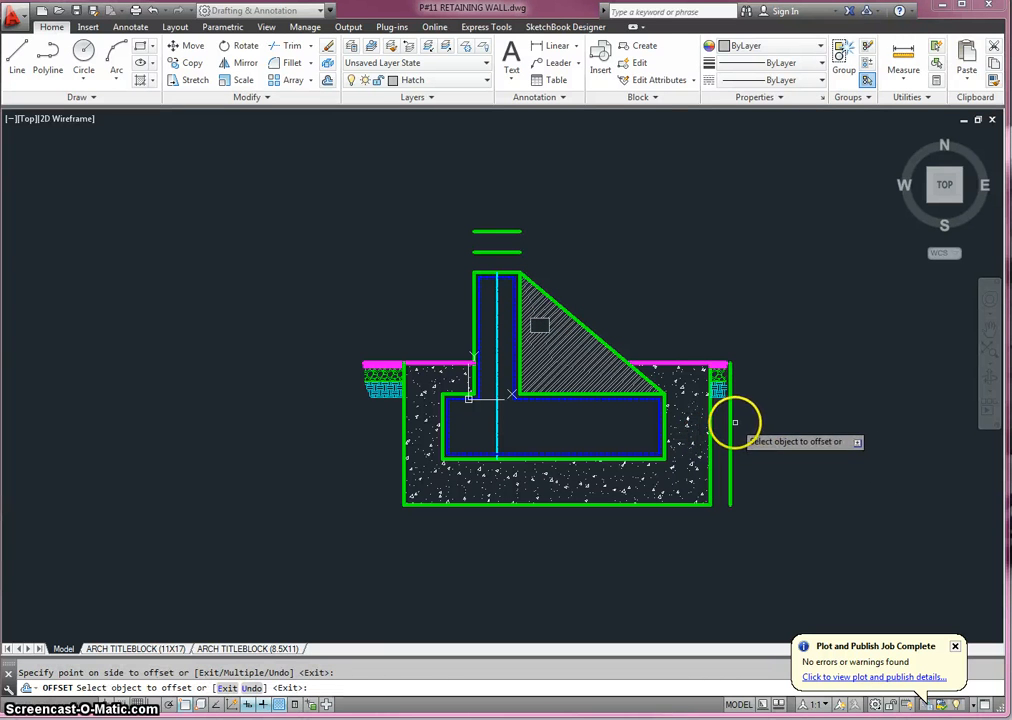
pyautogui.click(731, 420)
pyautogui.click(806, 420)
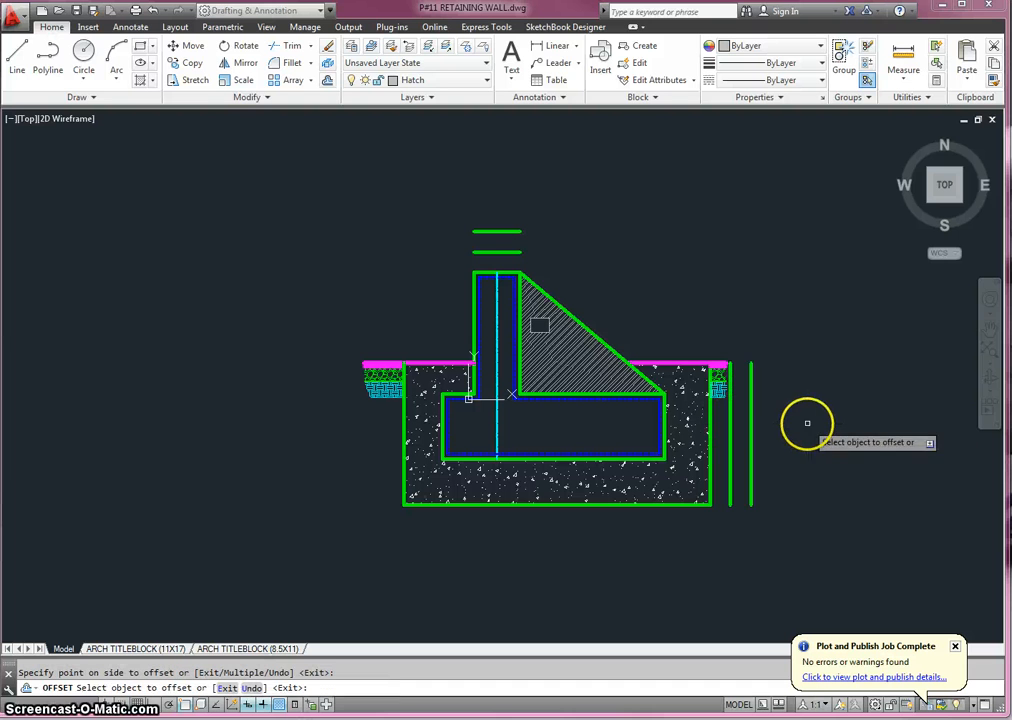
pyautogui.click(629, 505)
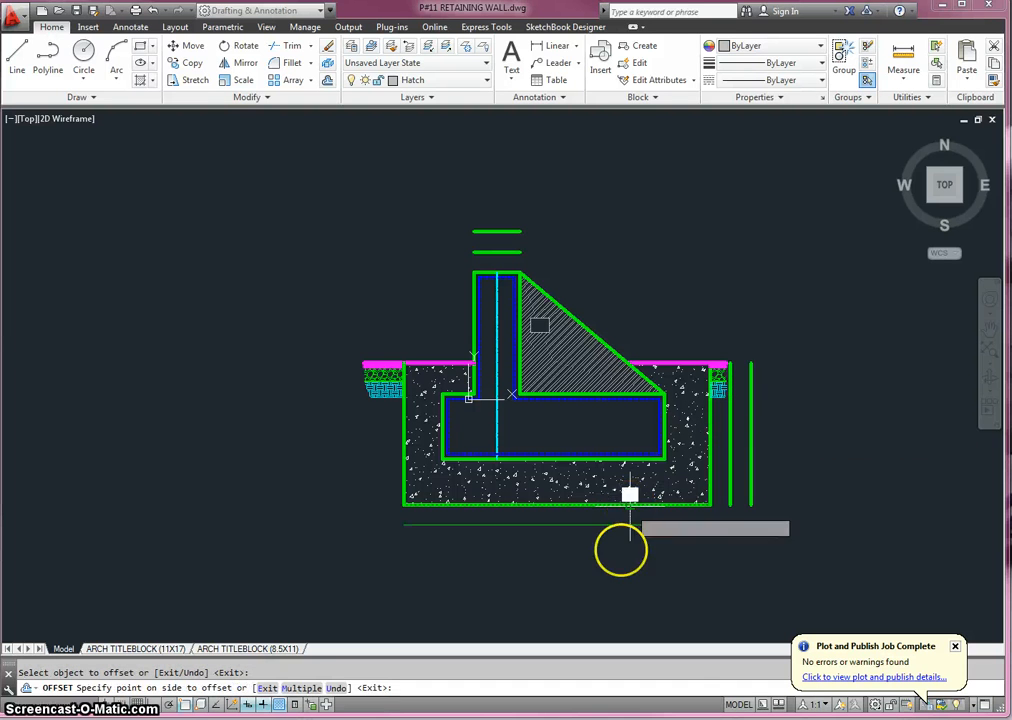
pyautogui.click(621, 547)
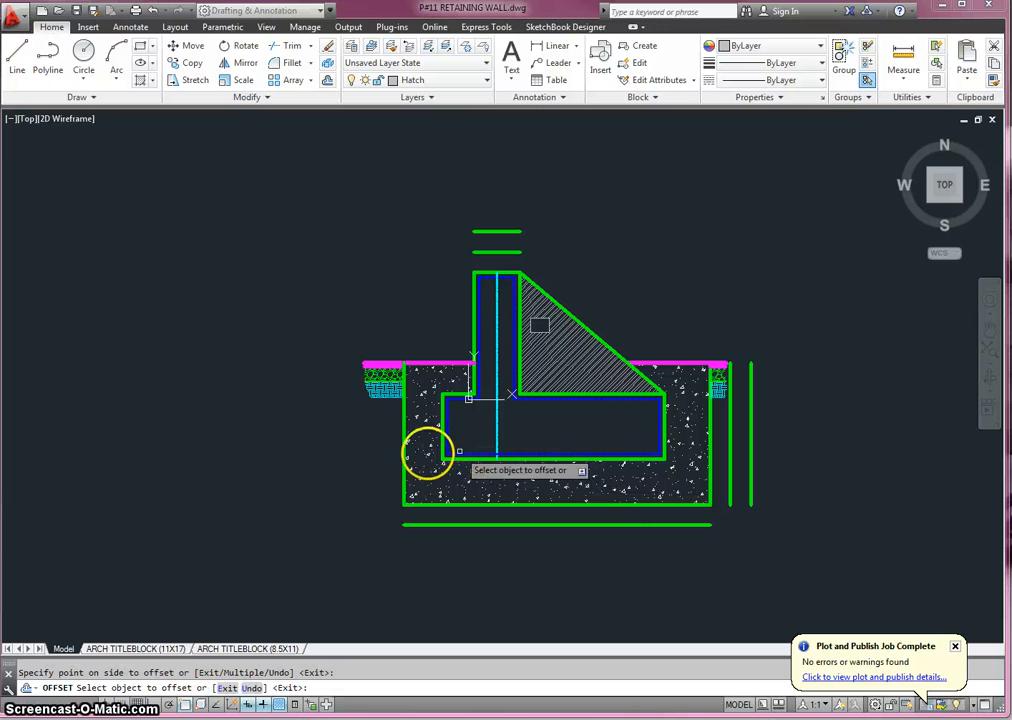
# Step: Offset the outer concrete's left edge outward four times at successive 12-inch spacing
pyautogui.click(402, 447)
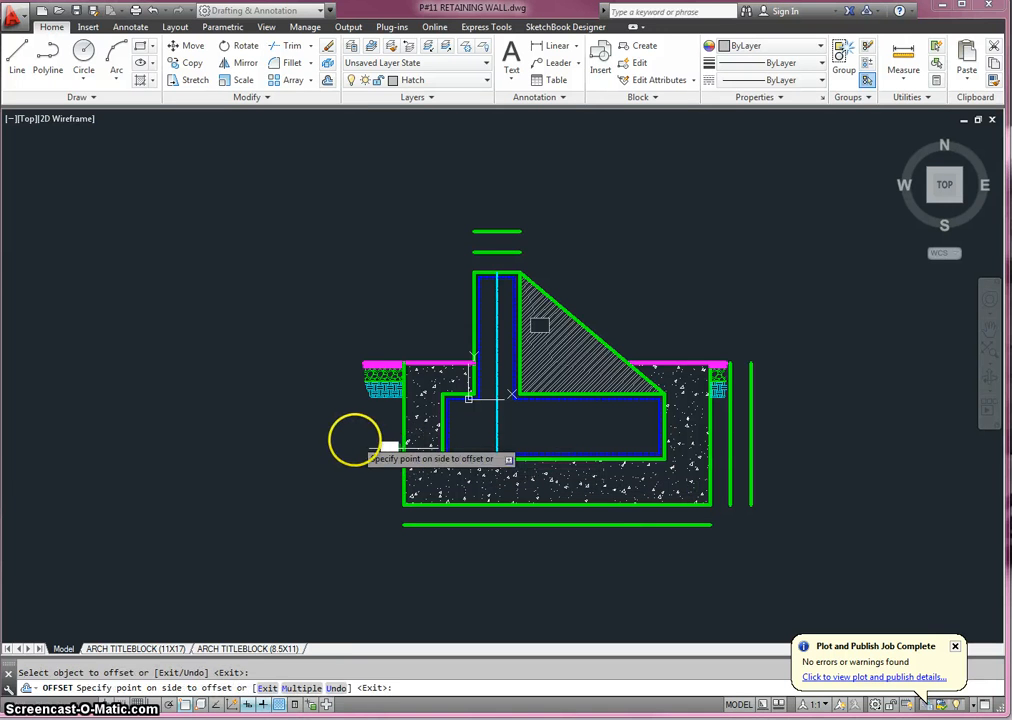
pyautogui.click(358, 439)
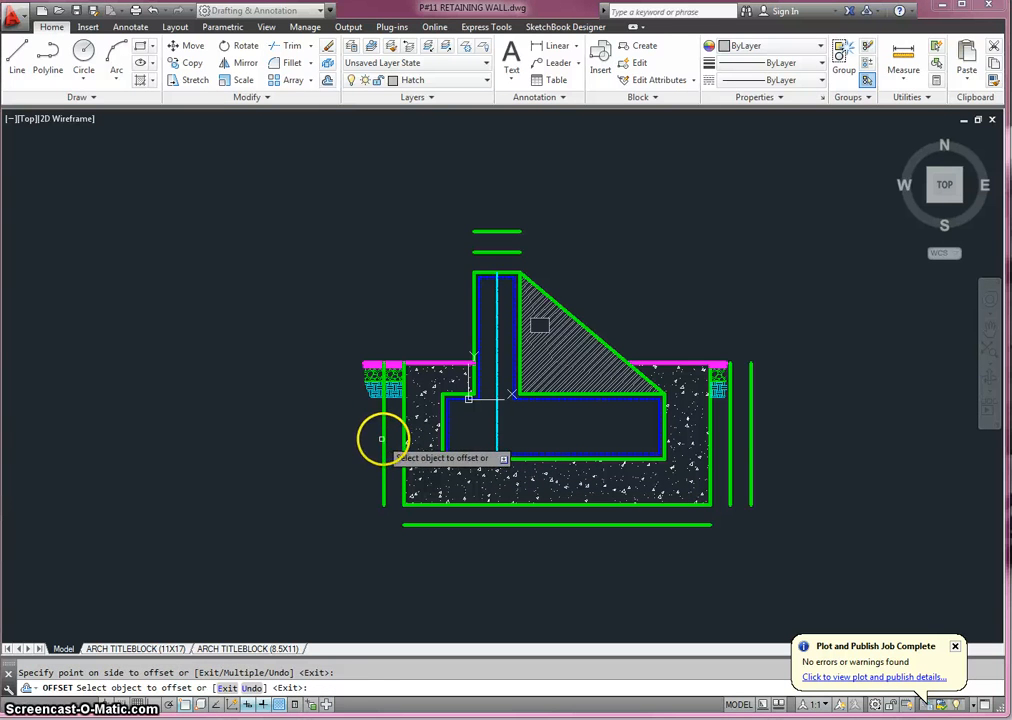
pyautogui.click(382, 439)
pyautogui.click(360, 437)
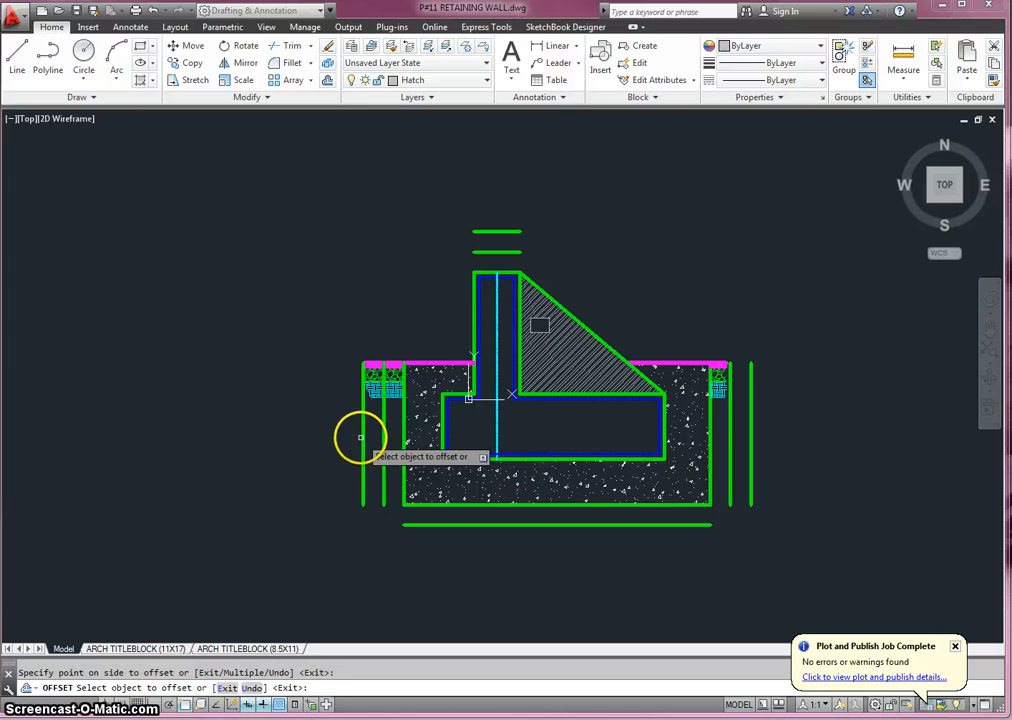
pyautogui.click(361, 437)
pyautogui.click(322, 435)
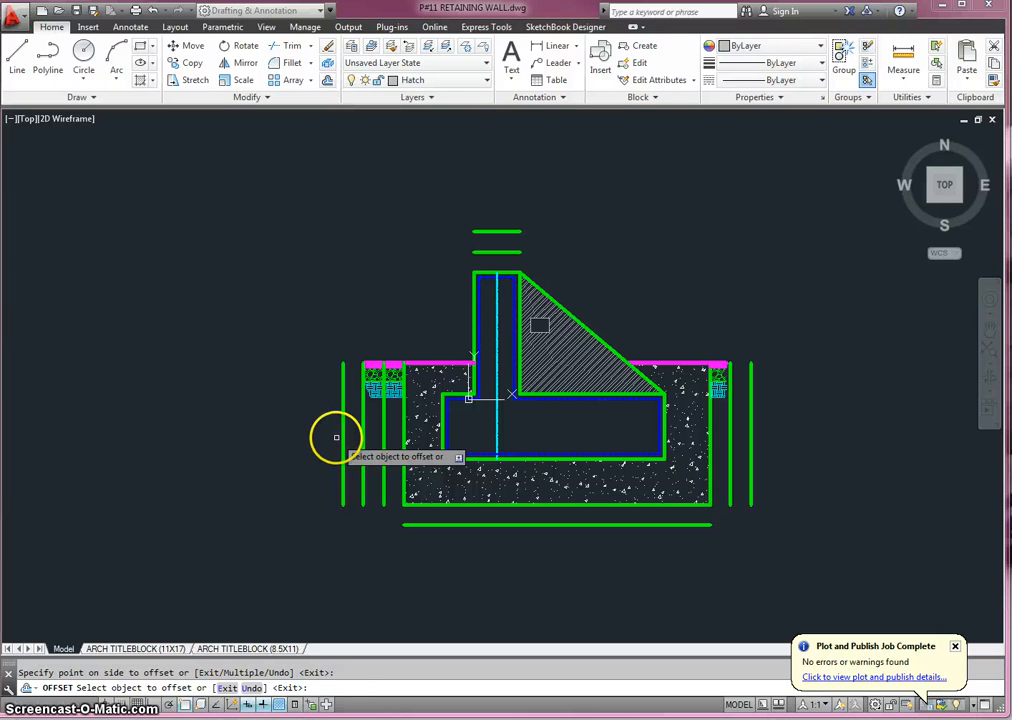
pyautogui.click(340, 437)
pyautogui.click(276, 429)
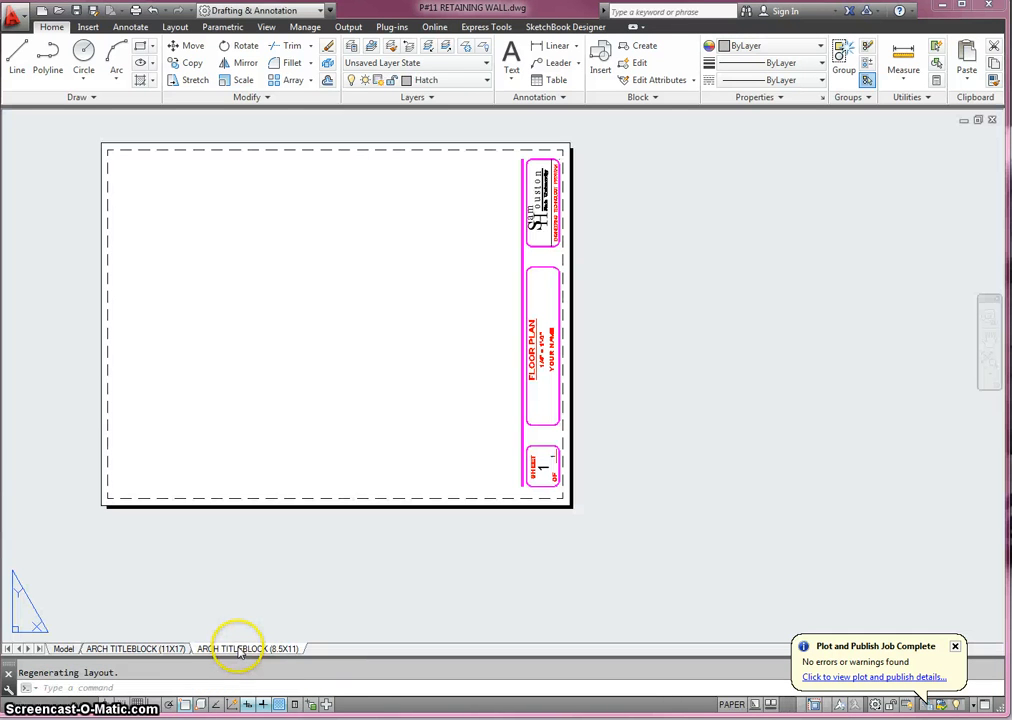
# Step: Make layer 0 current and create a rectangular viewport filling the sheet area beside the title block
pyautogui.click(435, 81)
pyautogui.click(425, 97)
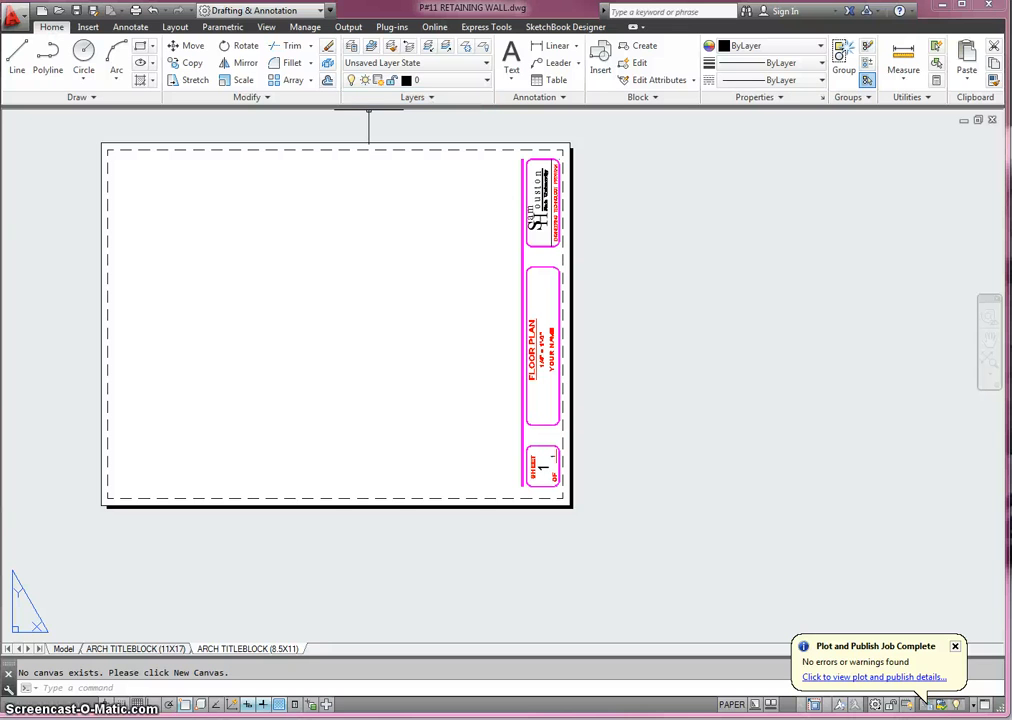
pyautogui.click(172, 27)
pyautogui.click(96, 55)
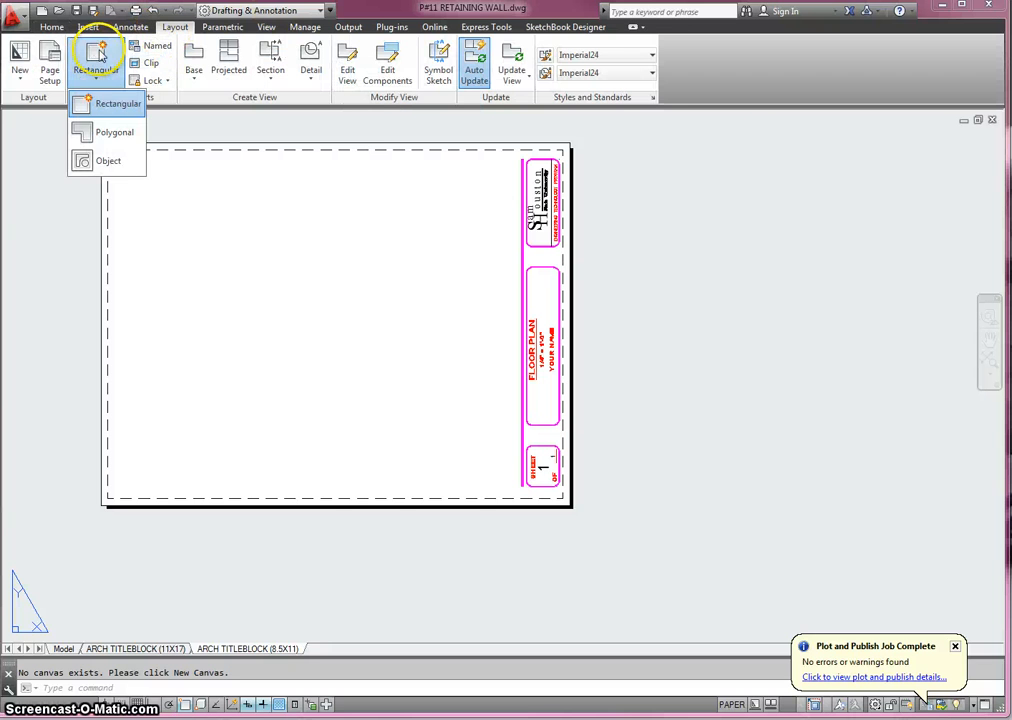
pyautogui.click(102, 104)
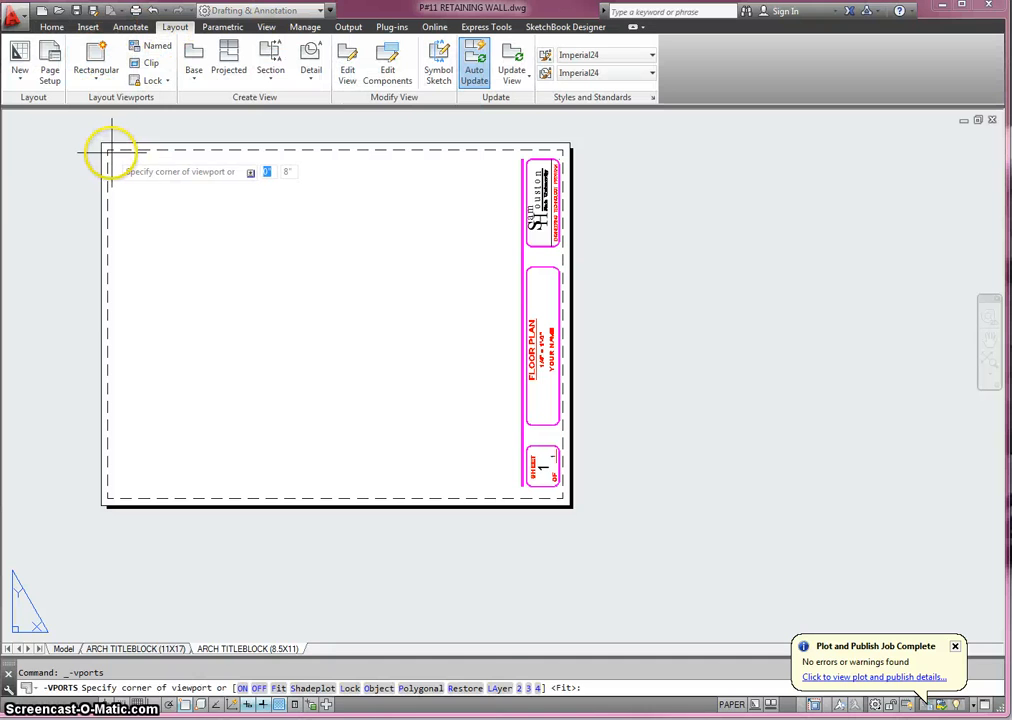
pyautogui.click(109, 151)
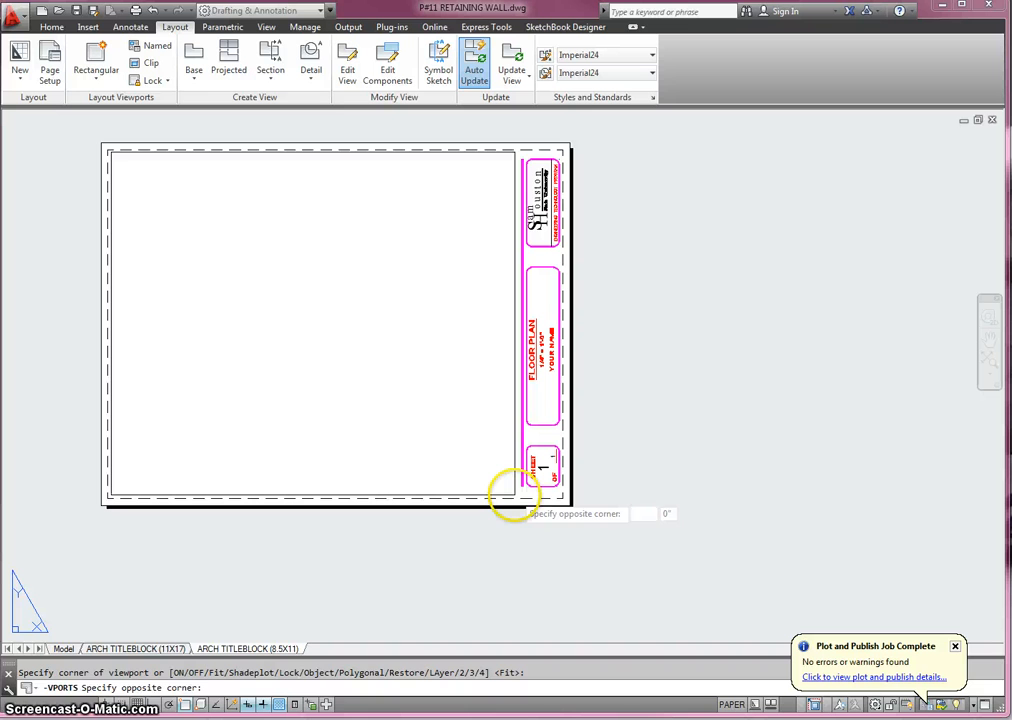
pyautogui.click(515, 495)
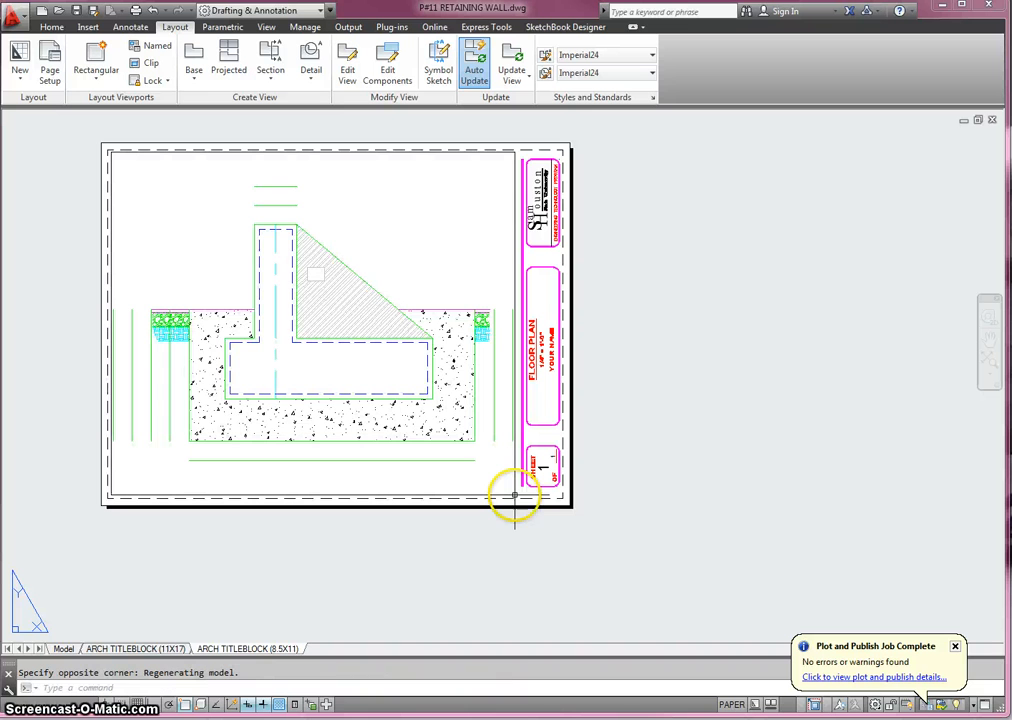
# Step: Set the new viewport's standard scale to 1/2" = 1'-0"
pyautogui.click(433, 152)
pyautogui.rightClick(433, 152)
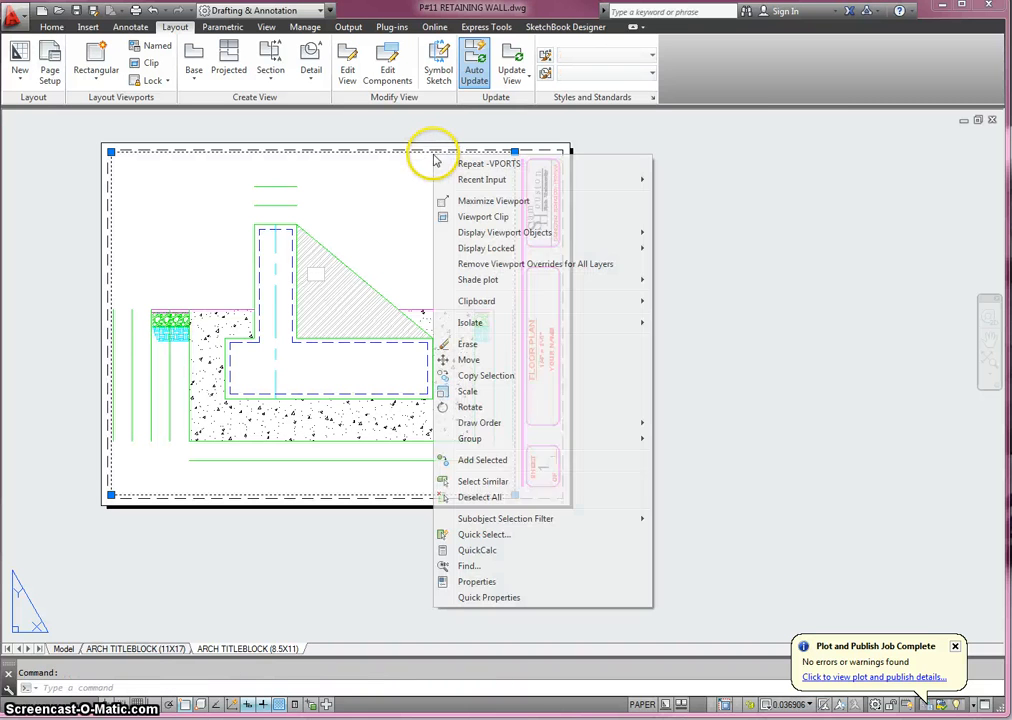
pyautogui.click(478, 582)
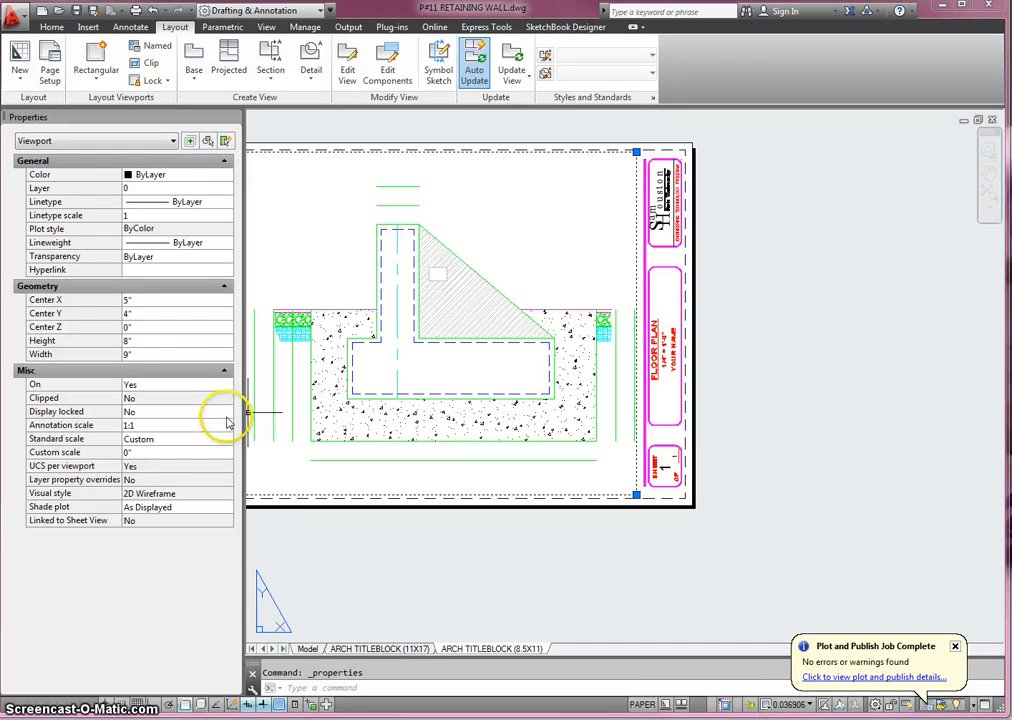
pyautogui.click(181, 443)
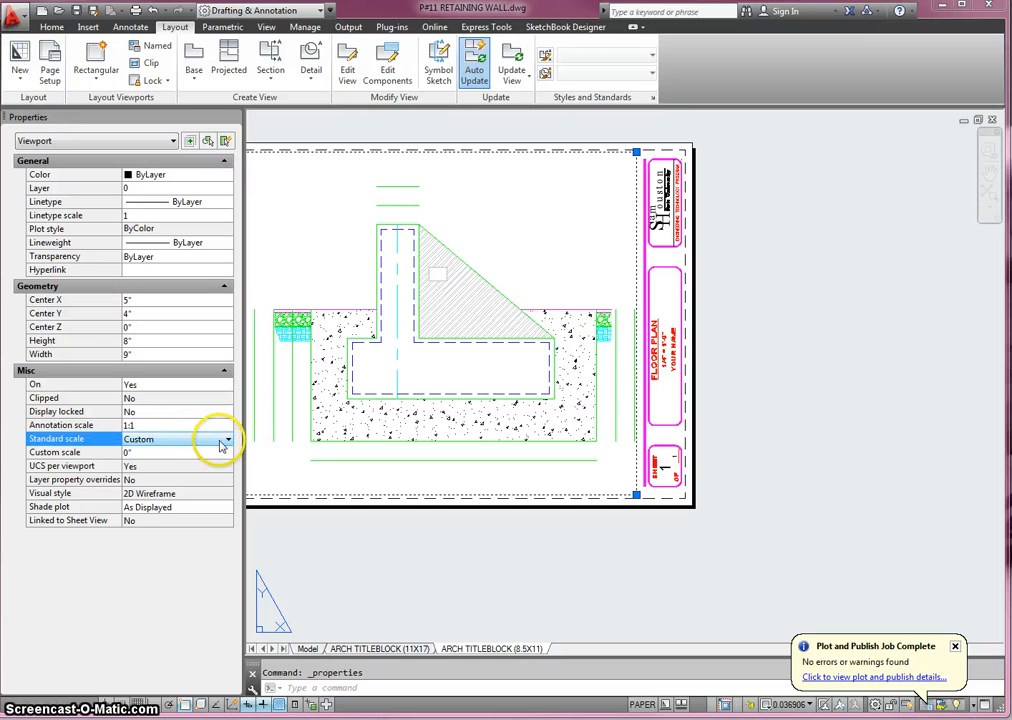
pyautogui.click(228, 446)
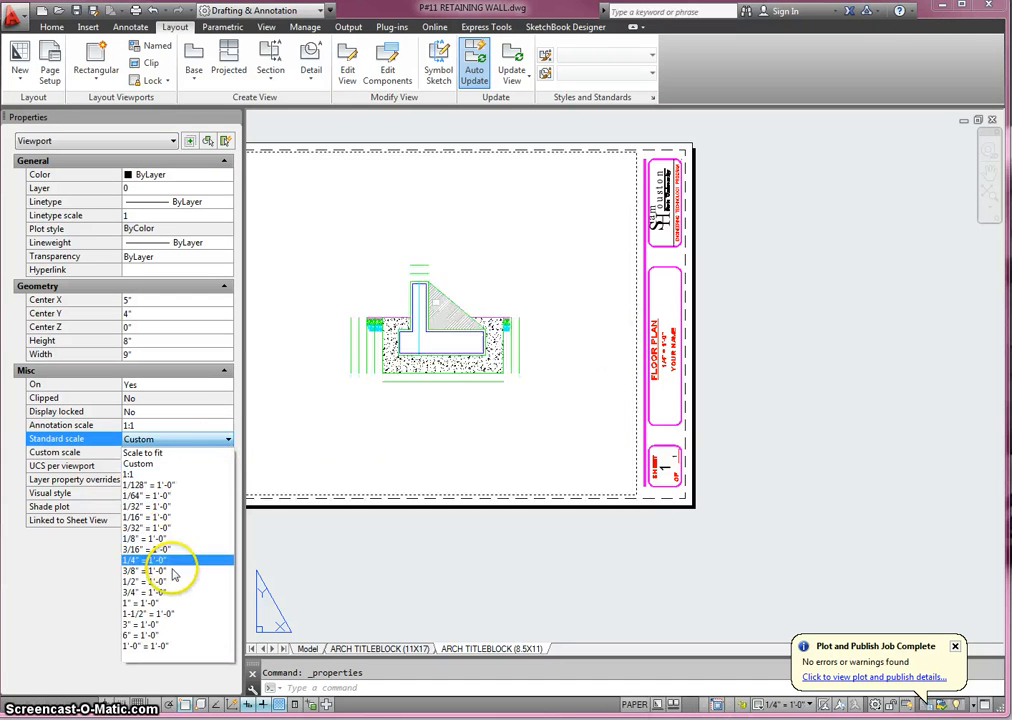
pyautogui.click(172, 582)
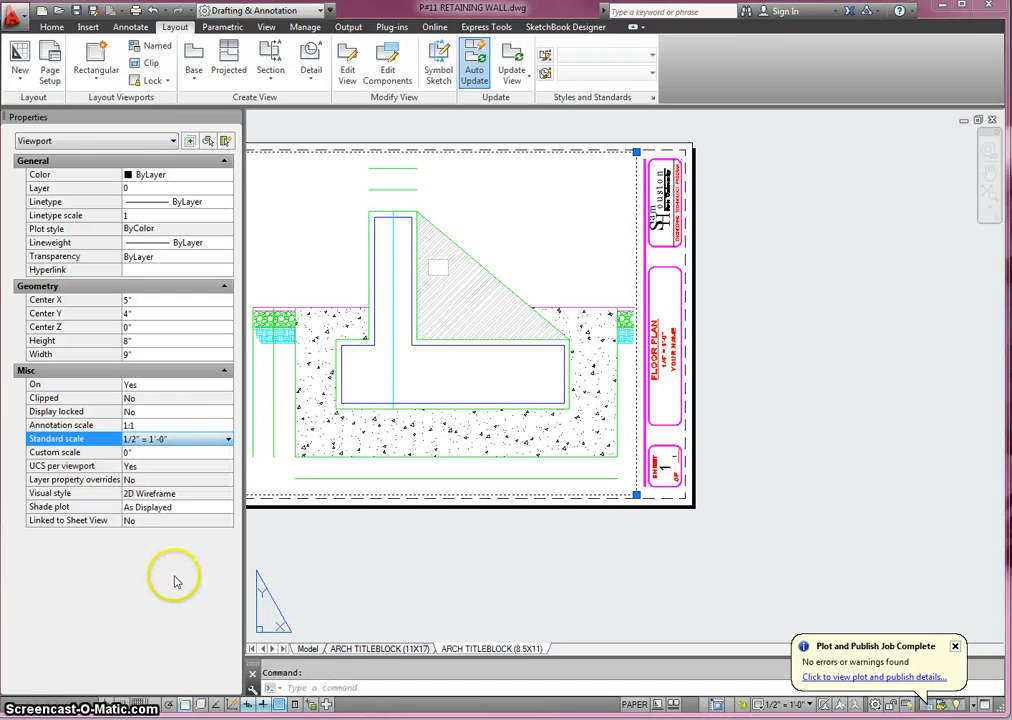
pyautogui.click(234, 117)
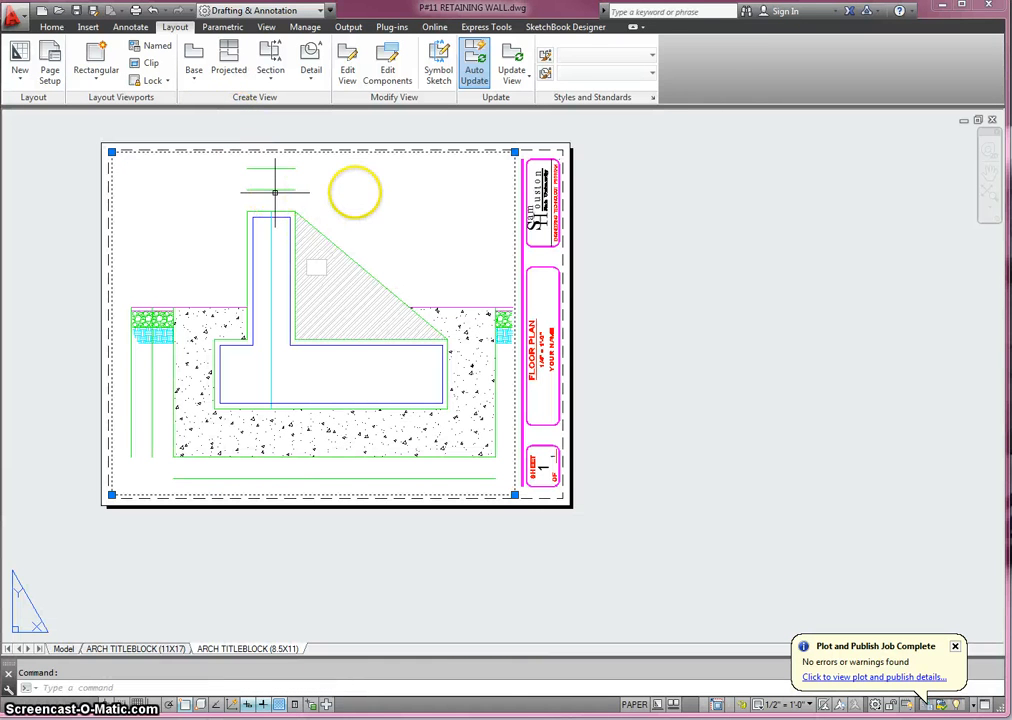
# Step: Shift the section slightly to the left within the viewport and return to paper space
pyautogui.doubleClick(358, 202)
pyautogui.moveTo(361, 196); pyautogui.dragTo(353, 206, button='middle')
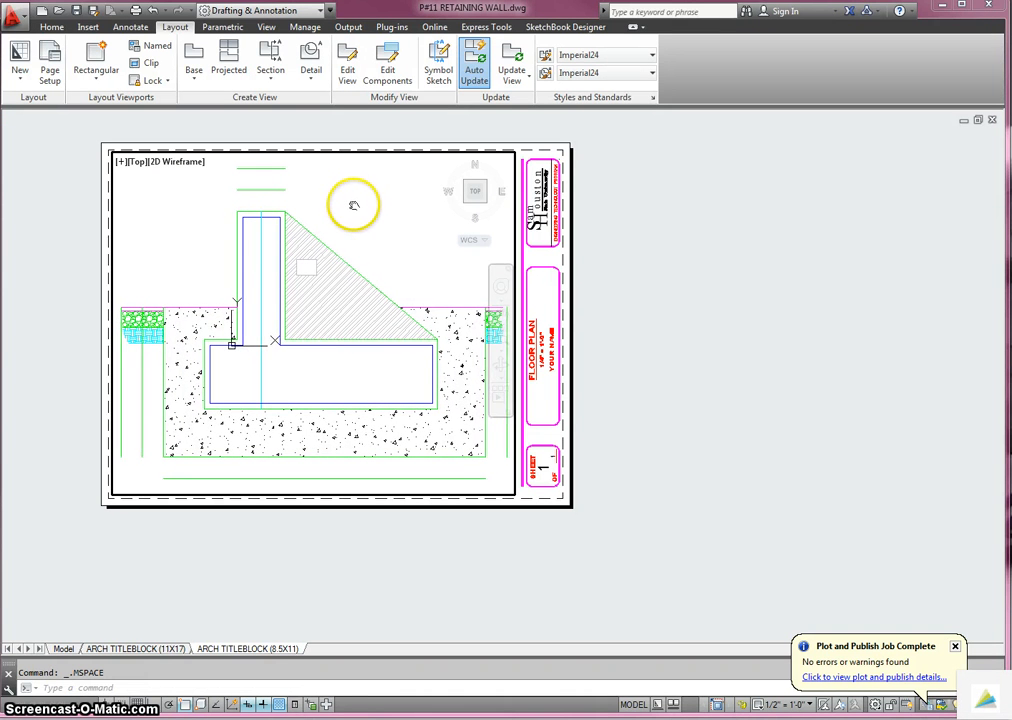
pyautogui.doubleClick(776, 239)
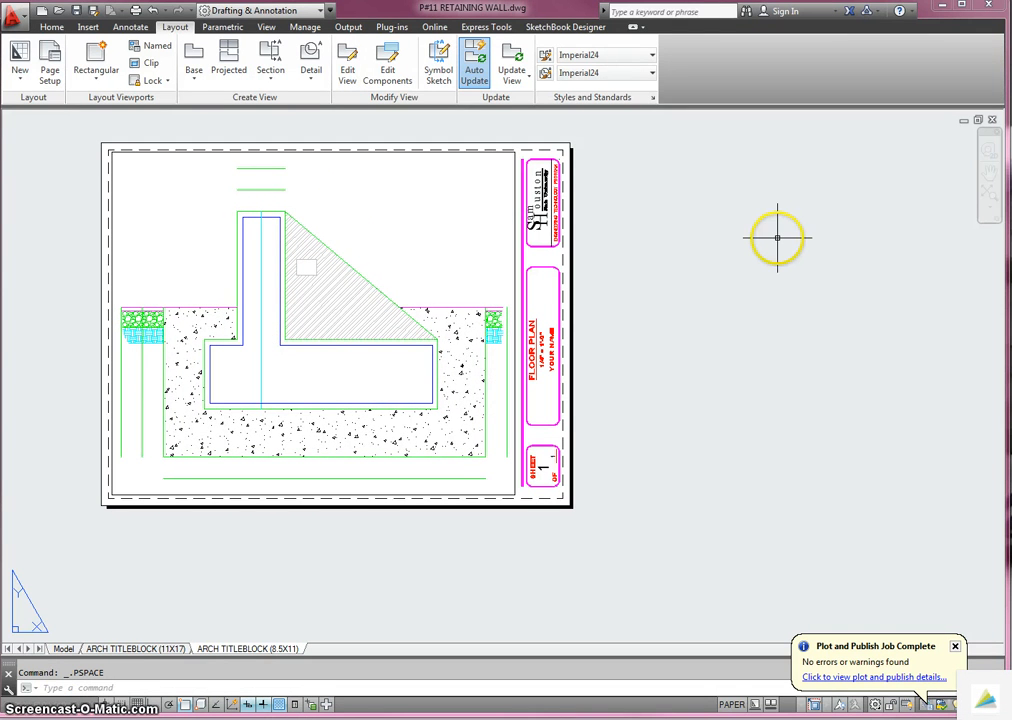
# Step: On the Dimension layer, add an angular dimension between the stem's right edge and the sloped line, placed inside the hatched triangle
pyautogui.click(52, 27)
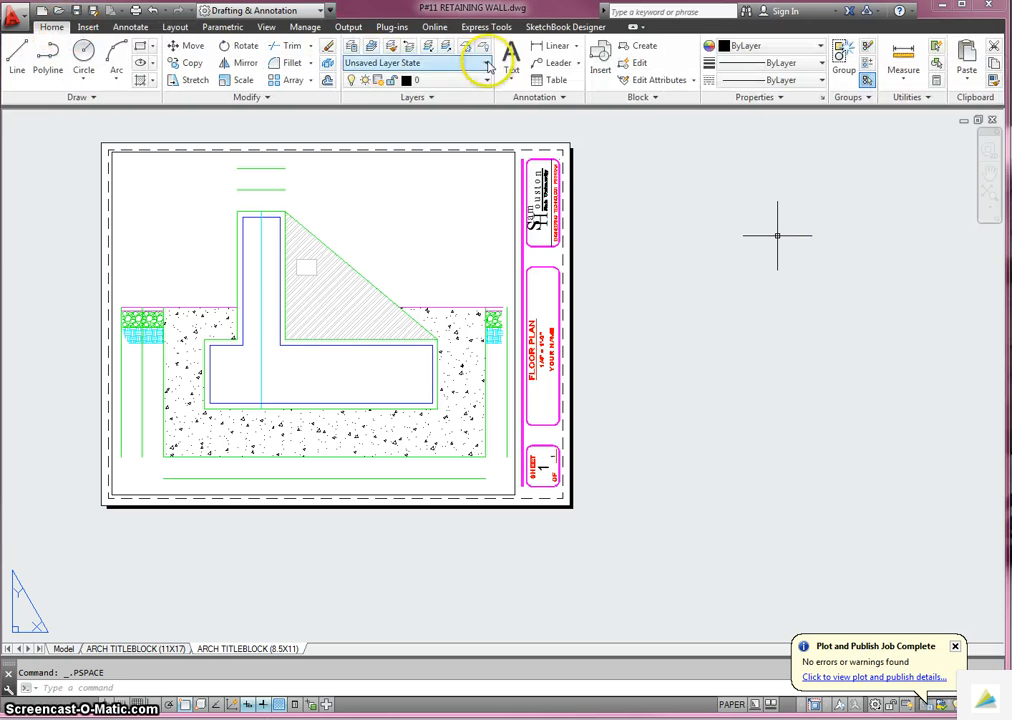
pyautogui.click(457, 80)
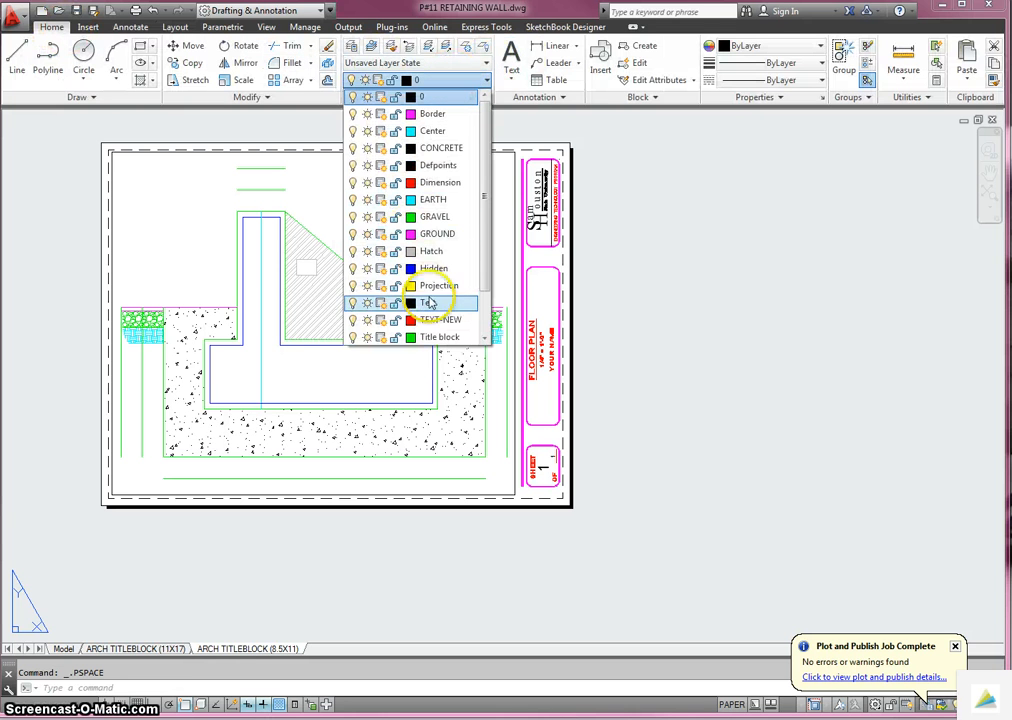
pyautogui.click(436, 182)
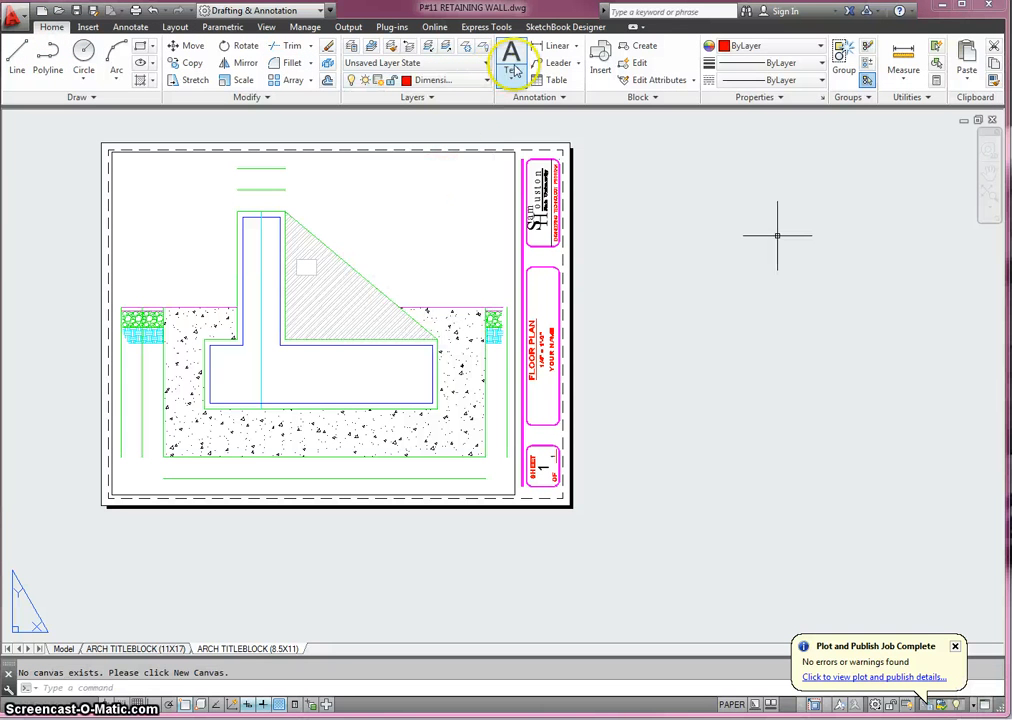
pyautogui.click(576, 47)
pyautogui.click(562, 155)
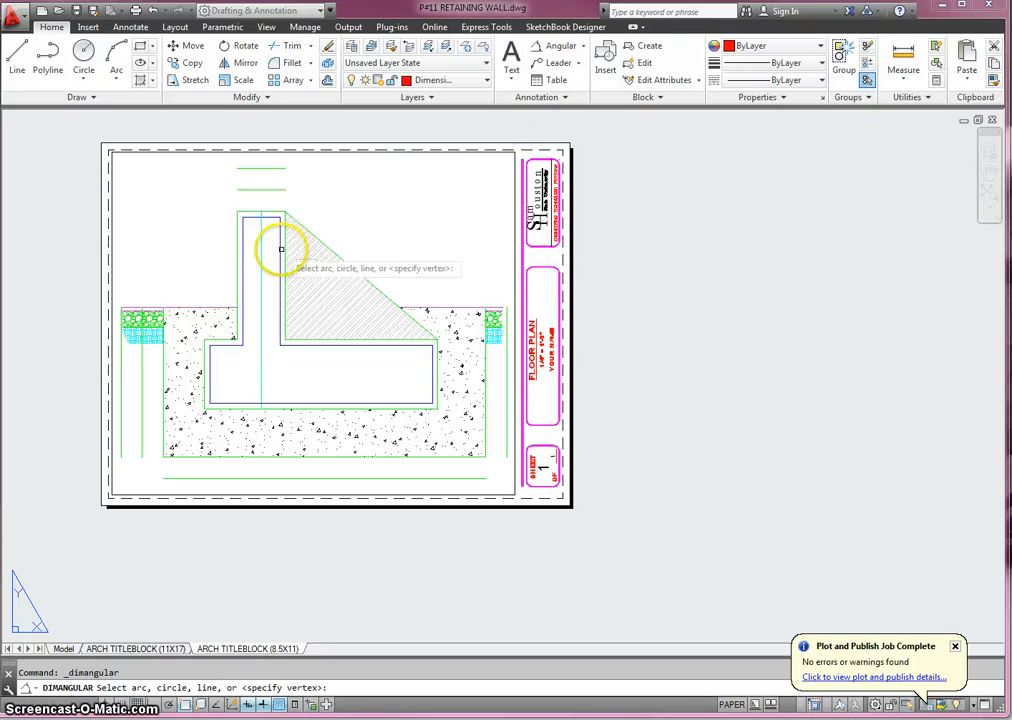
pyautogui.click(285, 250)
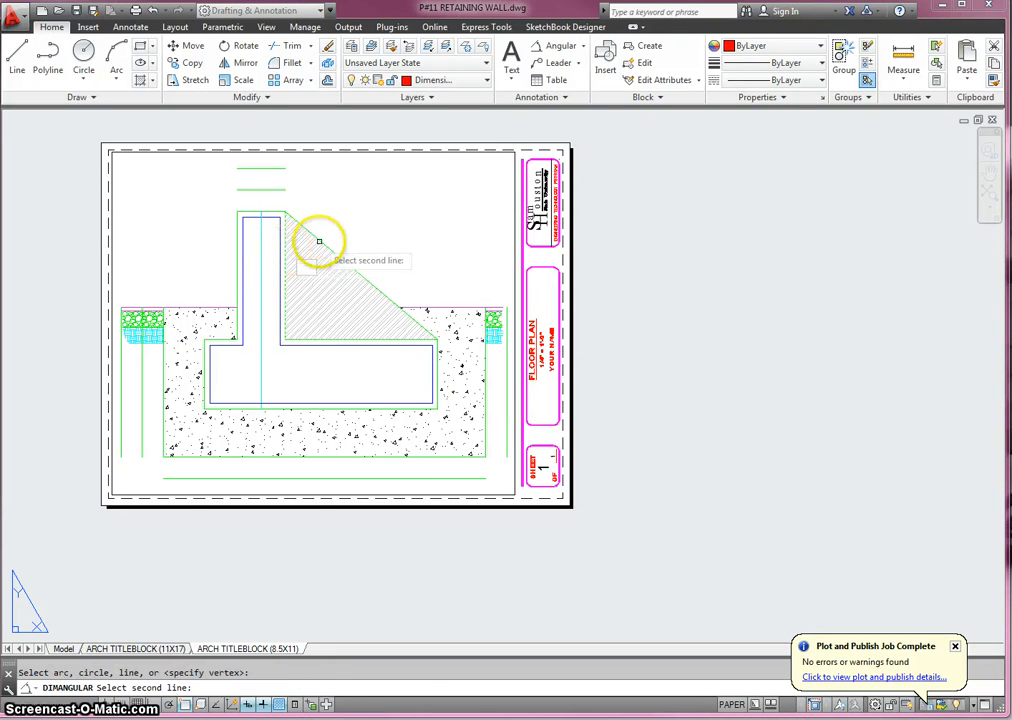
pyautogui.click(318, 241)
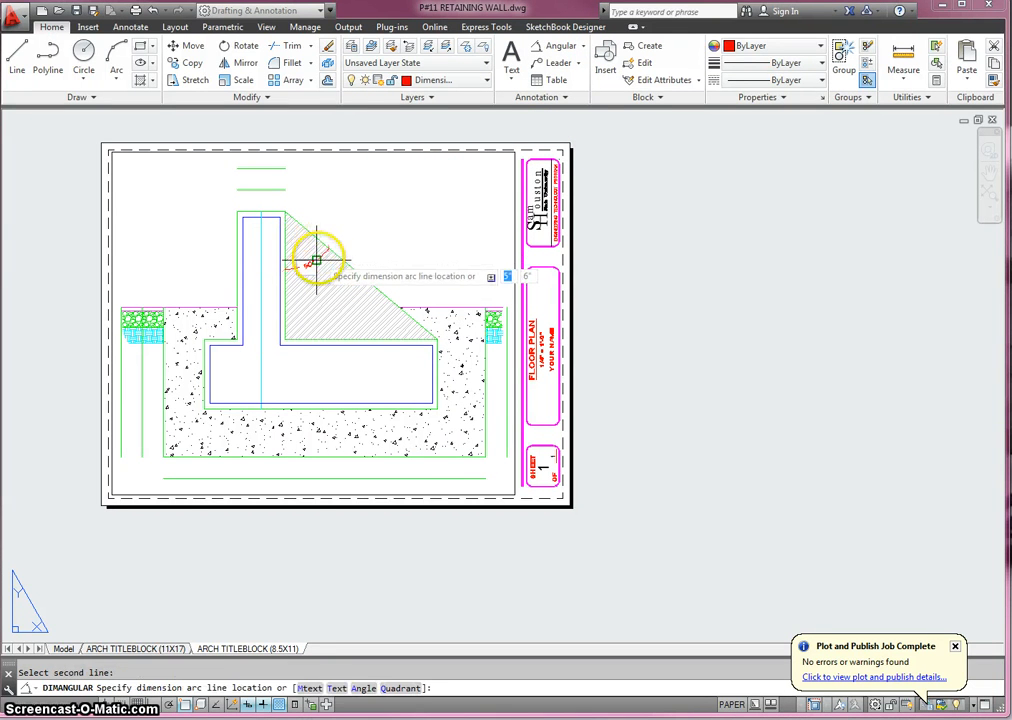
pyautogui.click(317, 259)
pyautogui.scroll(4, 323, 255)
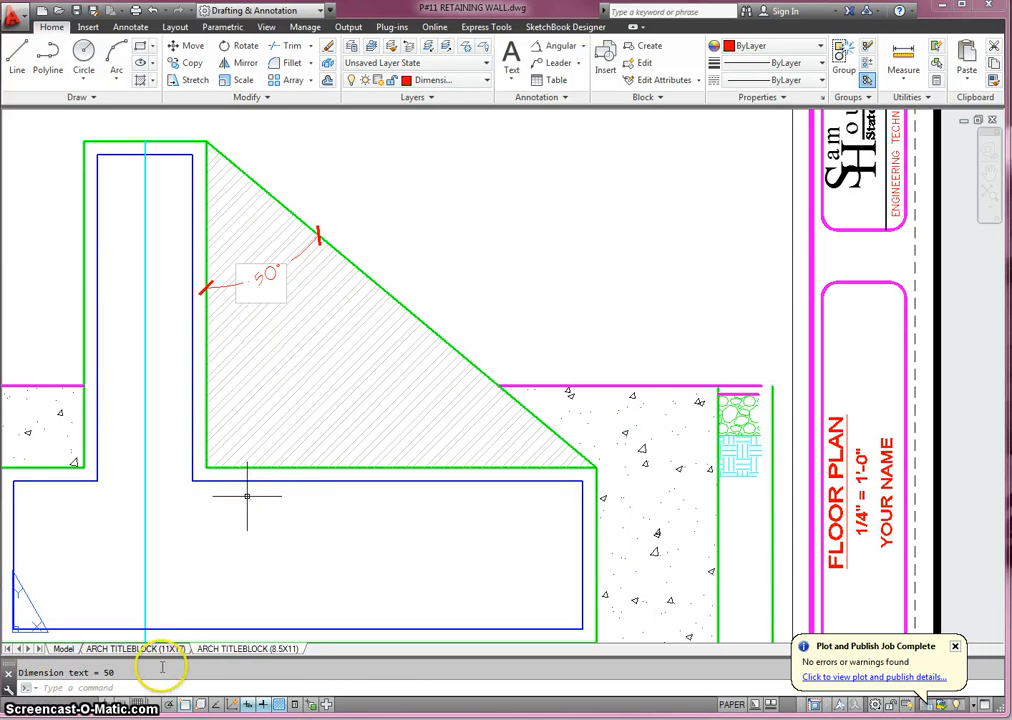
# Step: In model space, move the small blank box in the triangular hatch slightly up and to the right
pyautogui.click(68, 647)
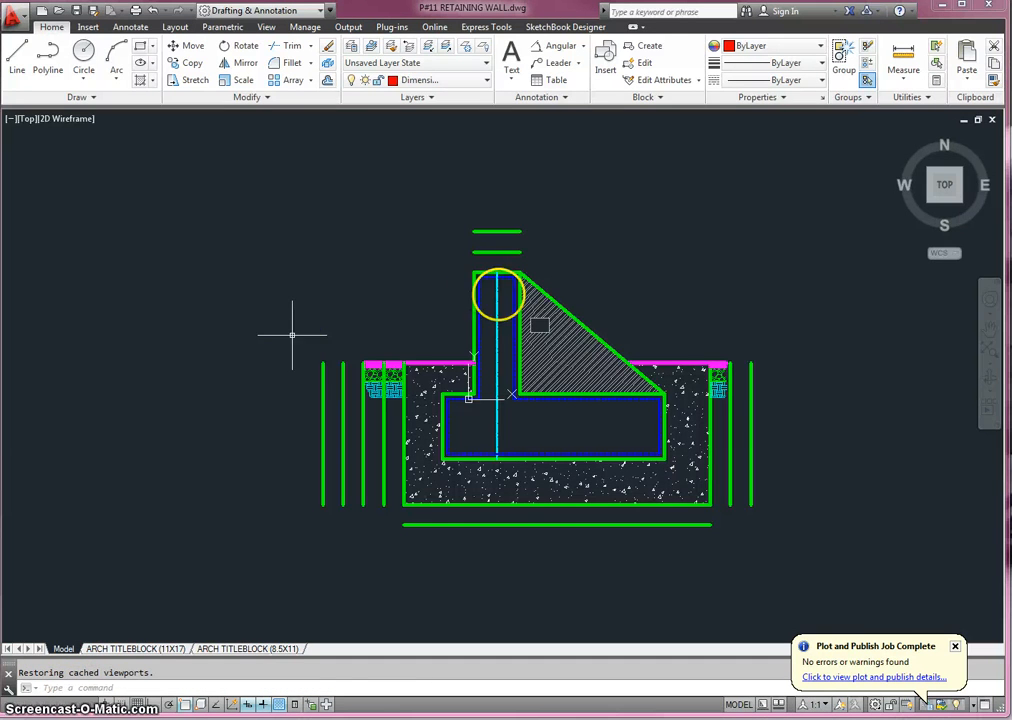
pyautogui.scroll(4, 616, 306)
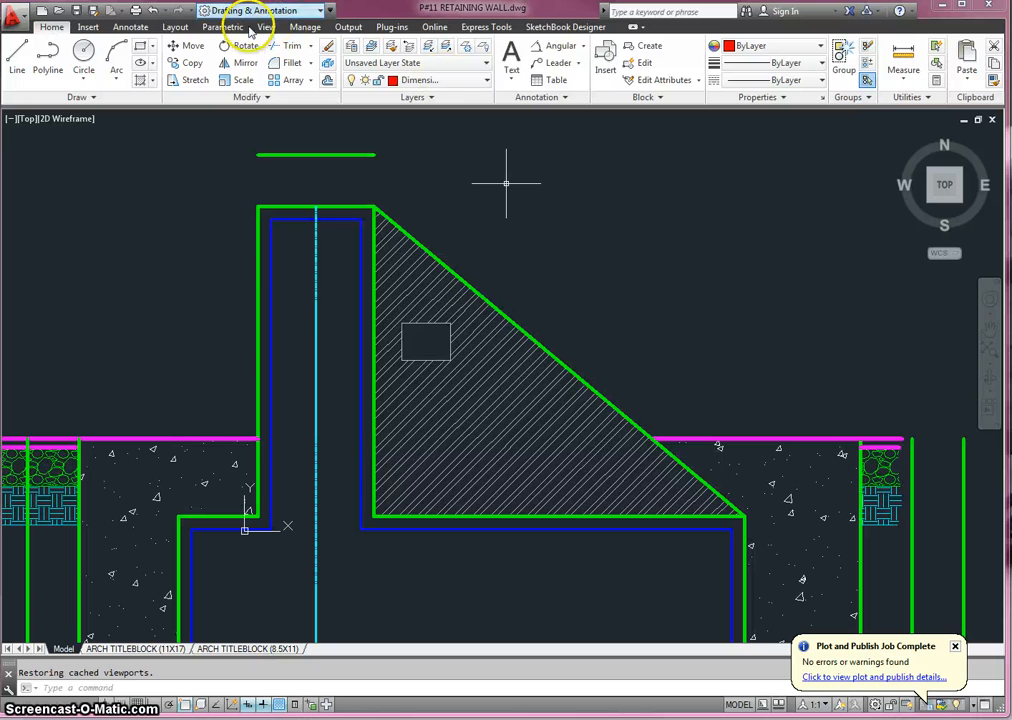
pyautogui.click(185, 47)
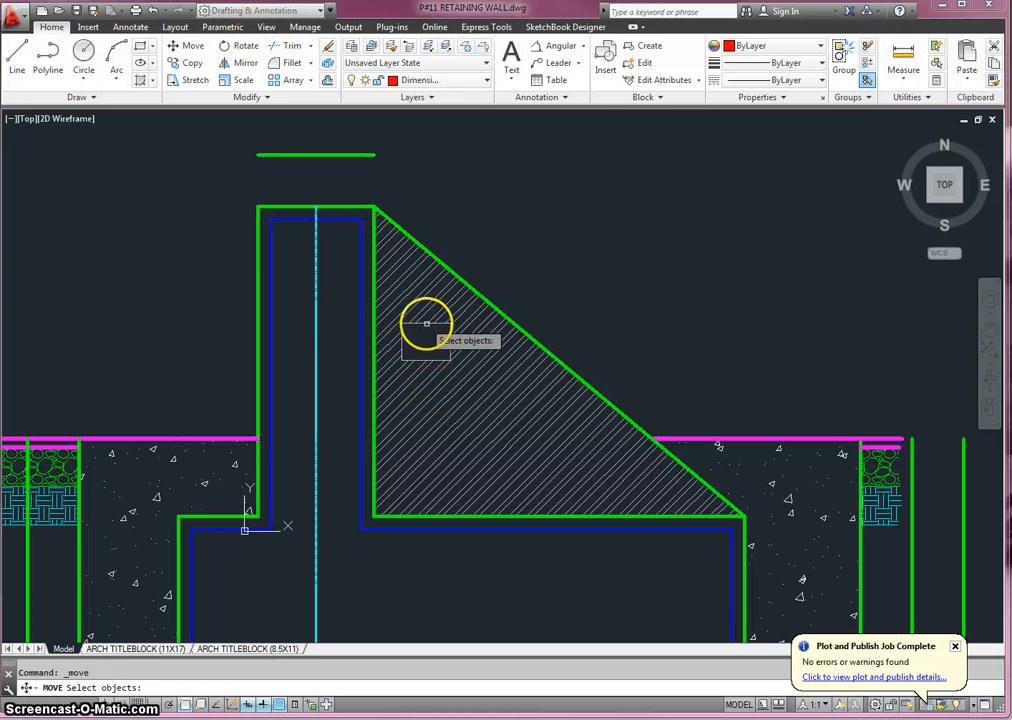
pyautogui.press('Return')
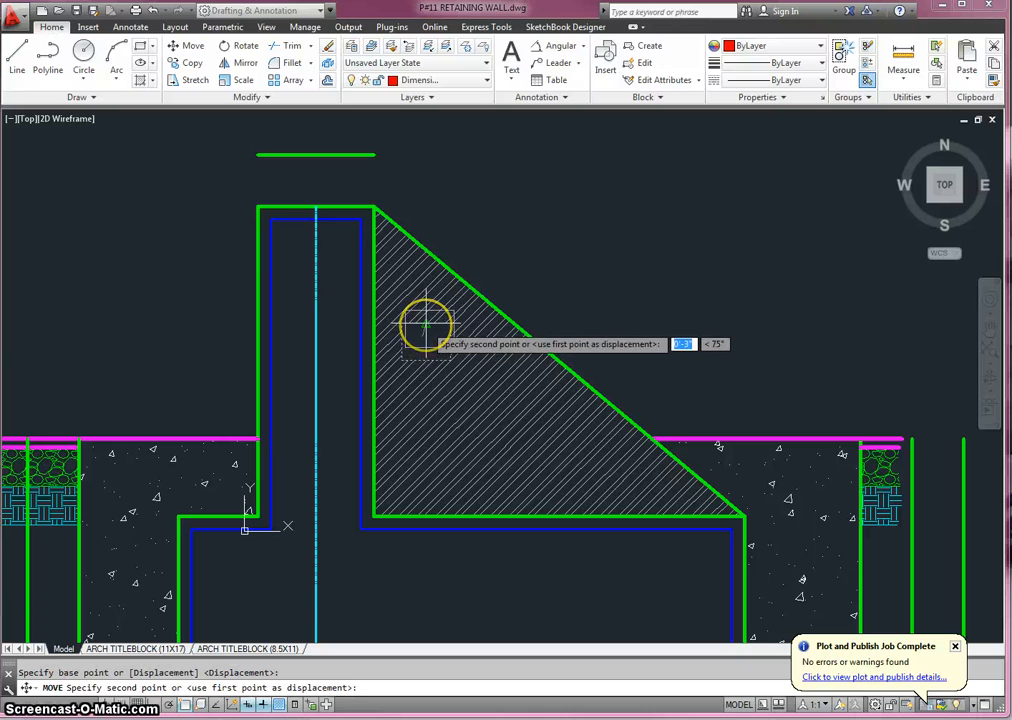
pyautogui.click(427, 328)
# Step: Narrow the blank box in the triangular hatch by stretching its two left corners inward
pyautogui.click(405, 327)
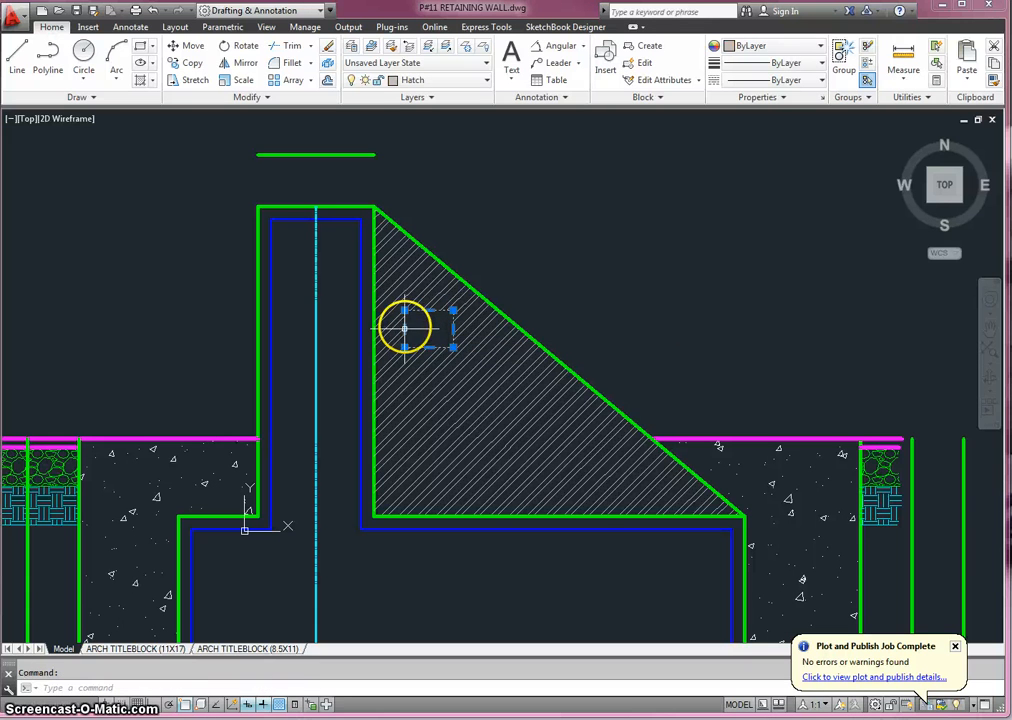
pyautogui.click(405, 310)
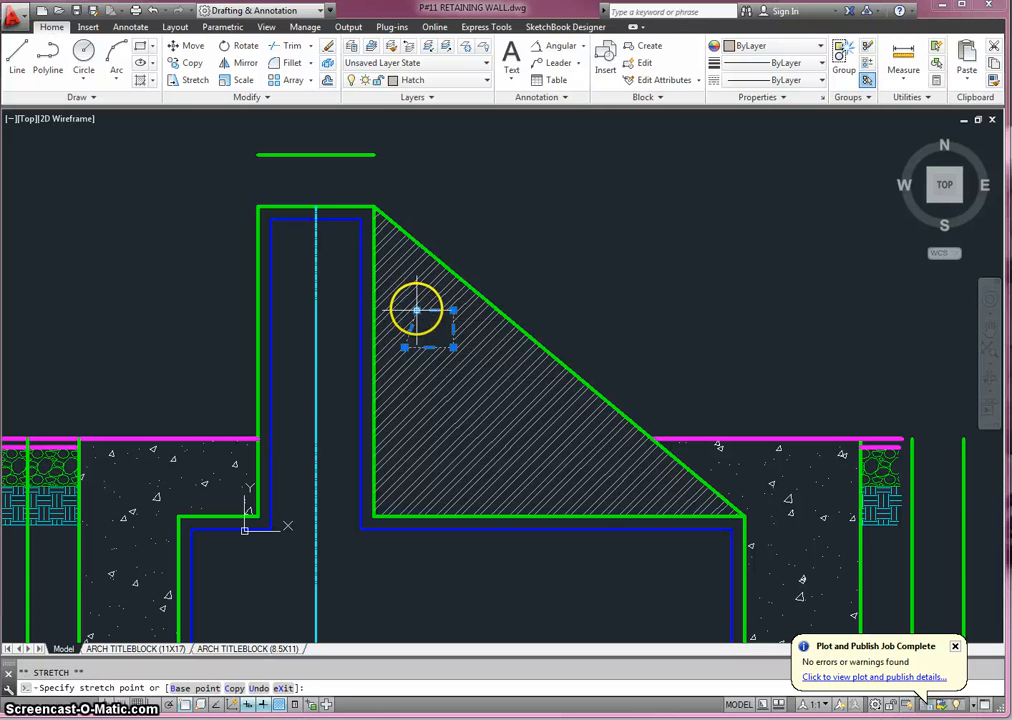
pyautogui.click(415, 311)
pyautogui.click(405, 347)
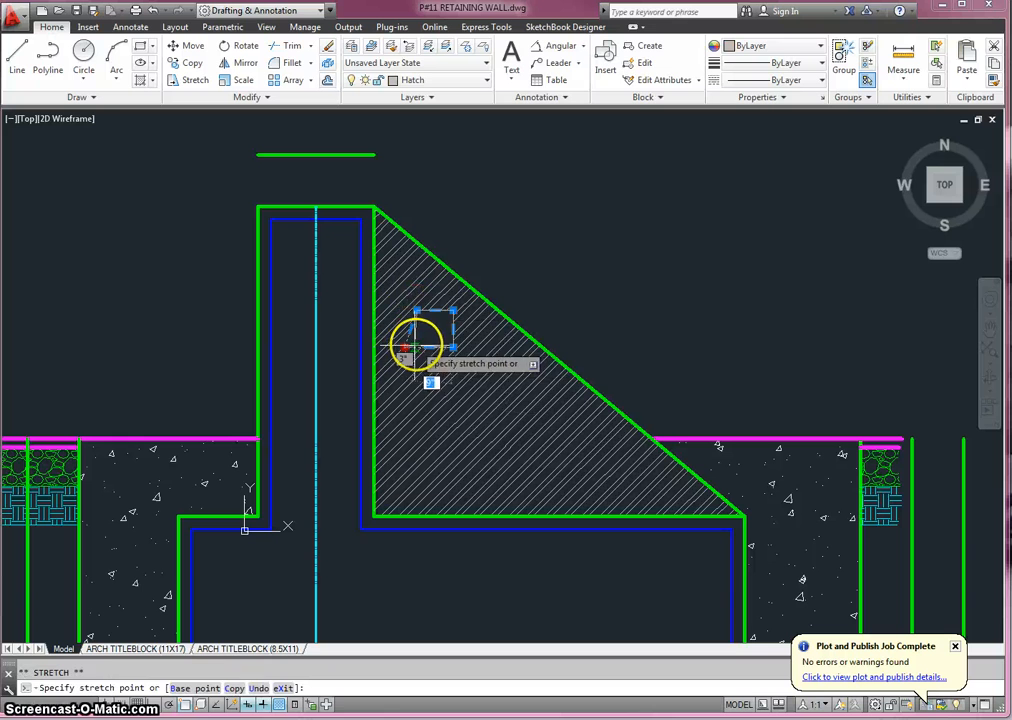
pyautogui.click(416, 347)
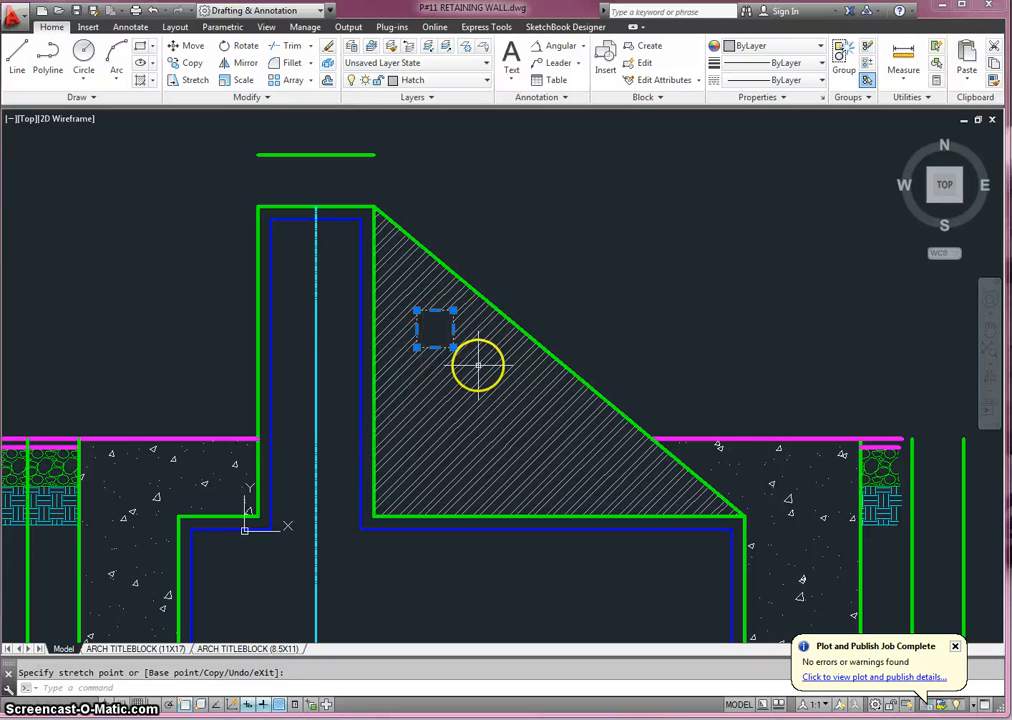
pyautogui.press('Escape')
pyautogui.press('Escape')
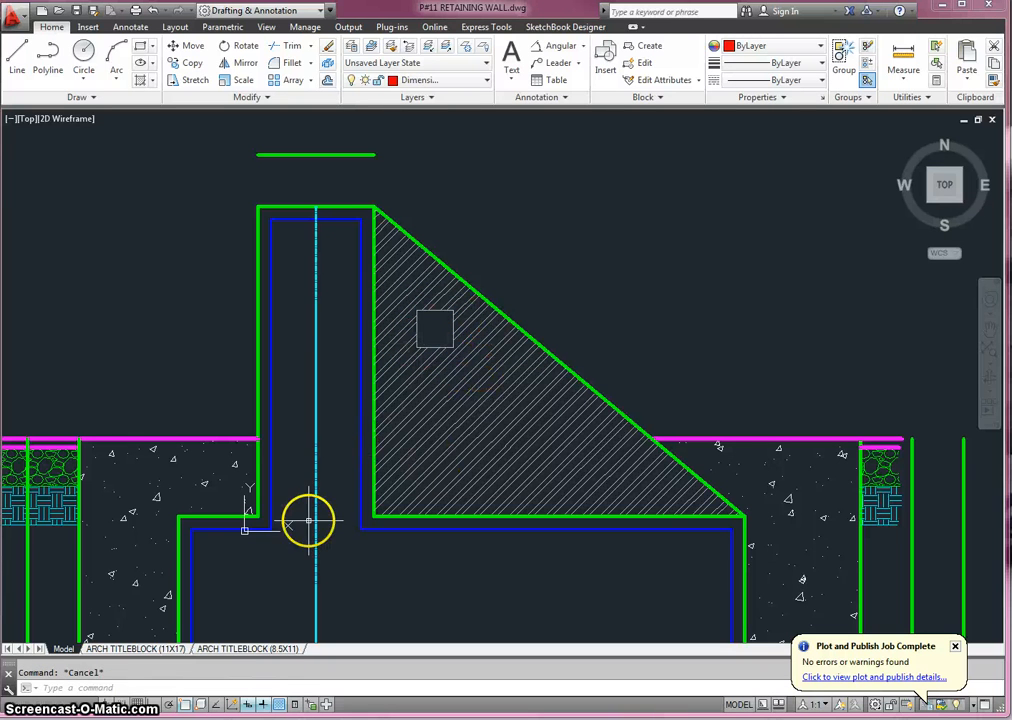
# Step: Return to the 8.5x11 title block layout and set the global linetype scale (LTSCALE) to .5
pyautogui.click(271, 648)
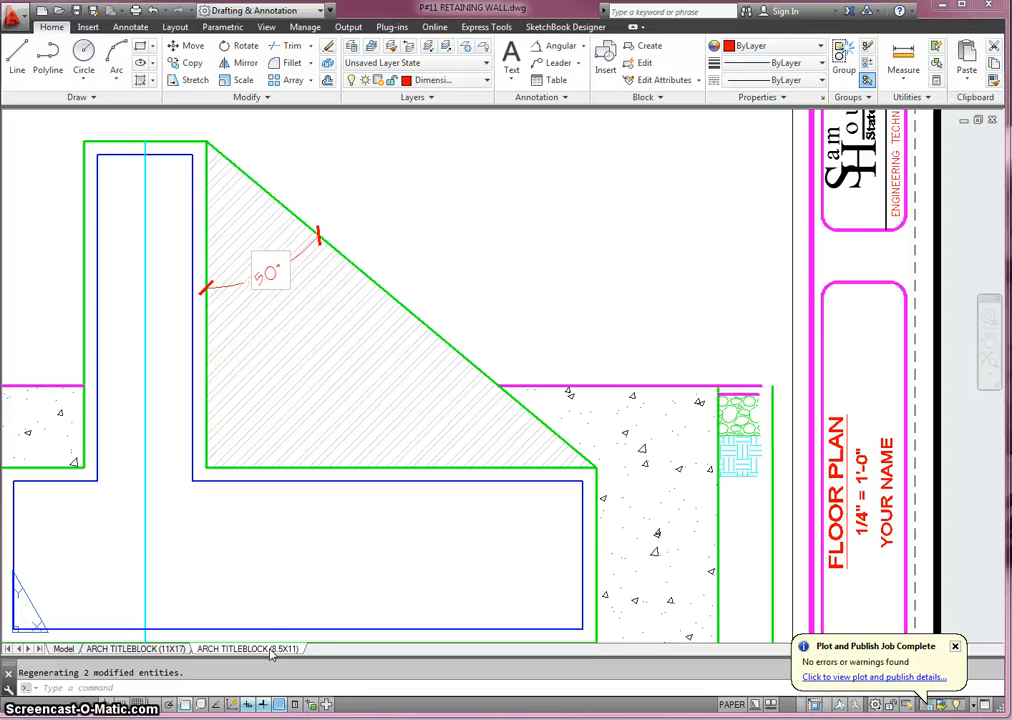
pyautogui.press('Return')
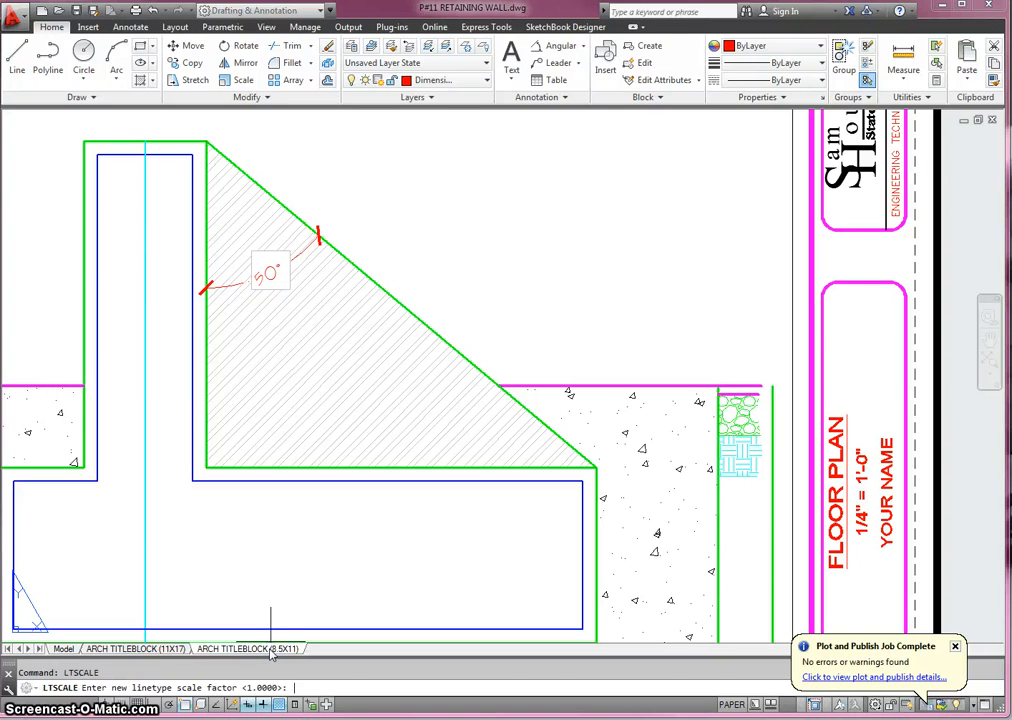
pyautogui.write('.5')
pyautogui.press('Return')
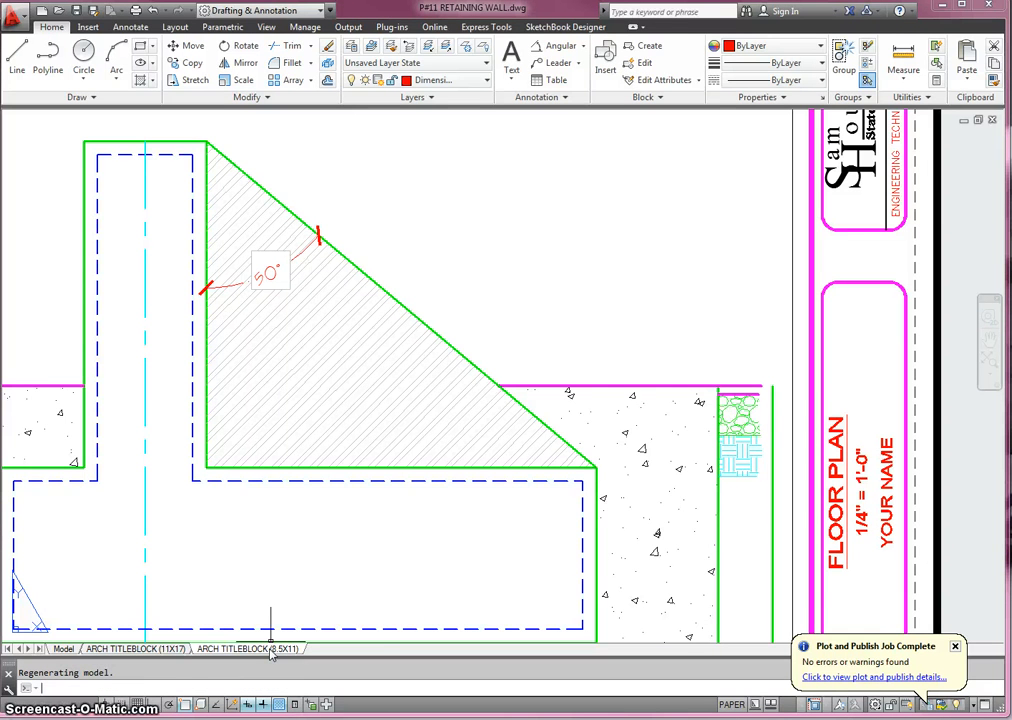
# Step: Add a linear dimension from the stem's right outer edge to its dashed inner line, placed on the lower guide line above the stem
pyautogui.scroll(-6, 522, 560)
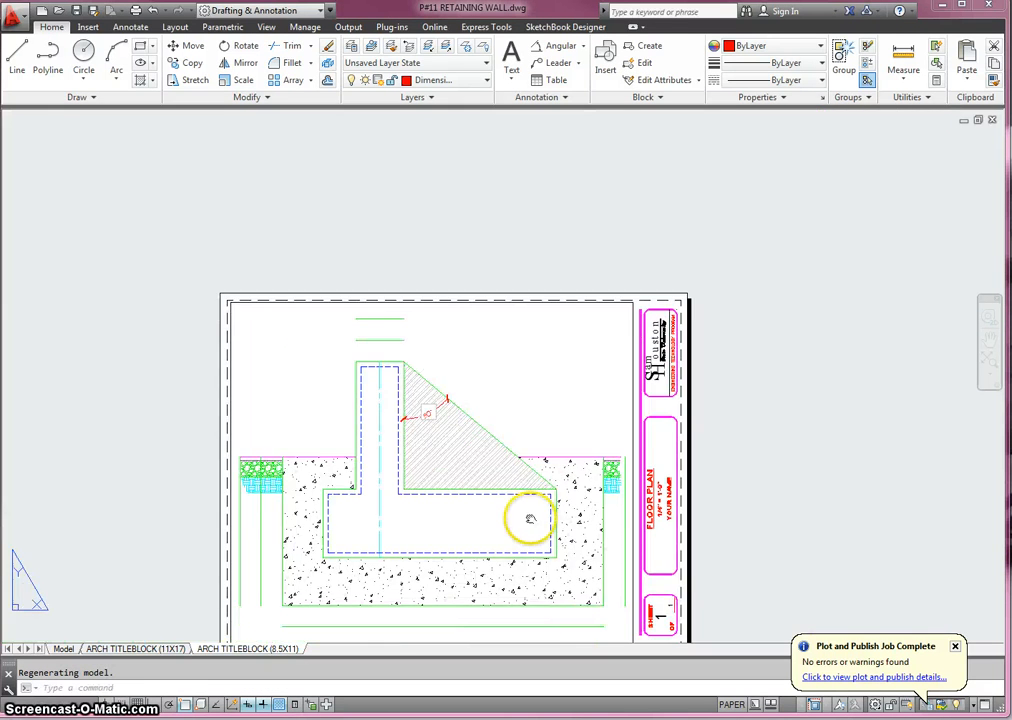
pyautogui.moveTo(530, 518); pyautogui.dragTo(527, 430, button='middle')
pyautogui.click(583, 46)
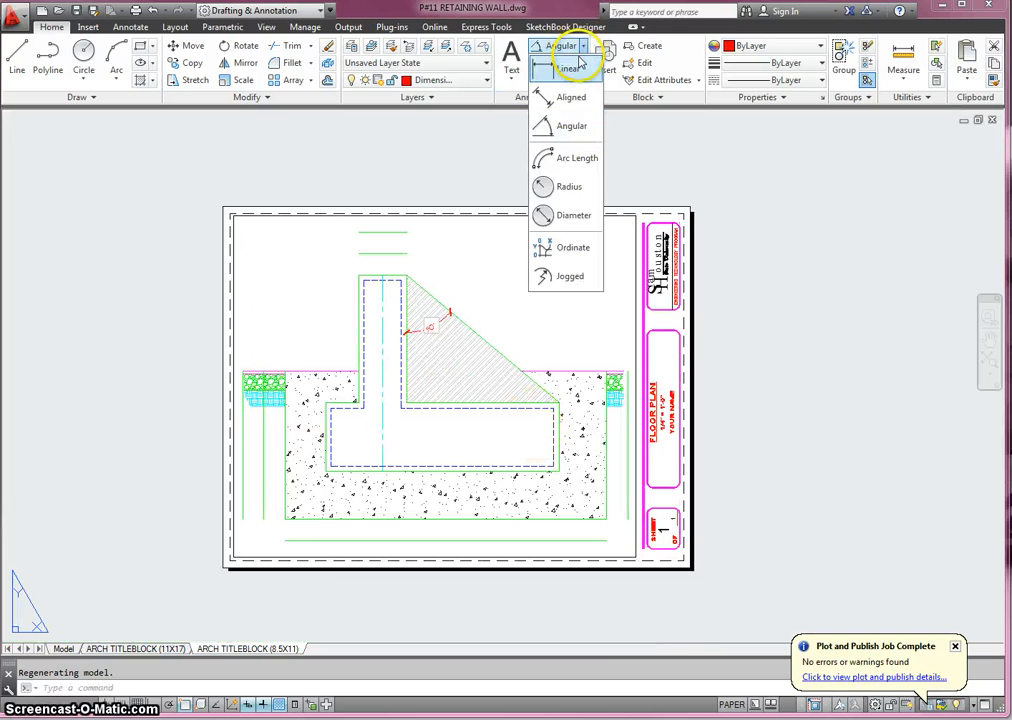
pyautogui.click(570, 67)
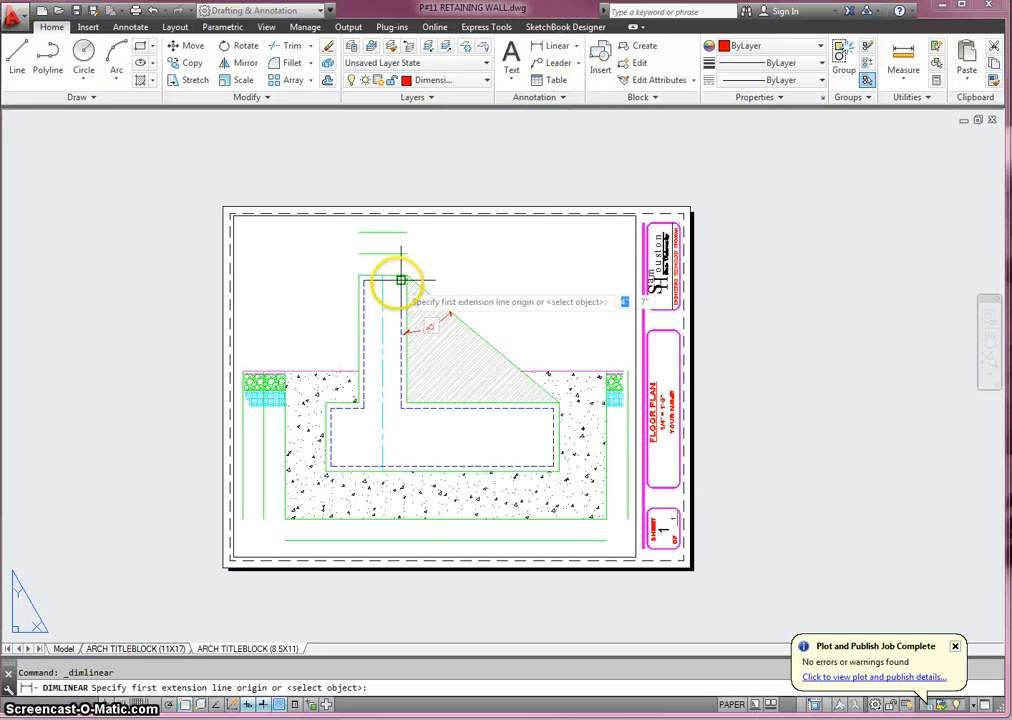
pyautogui.scroll(2, 400, 280)
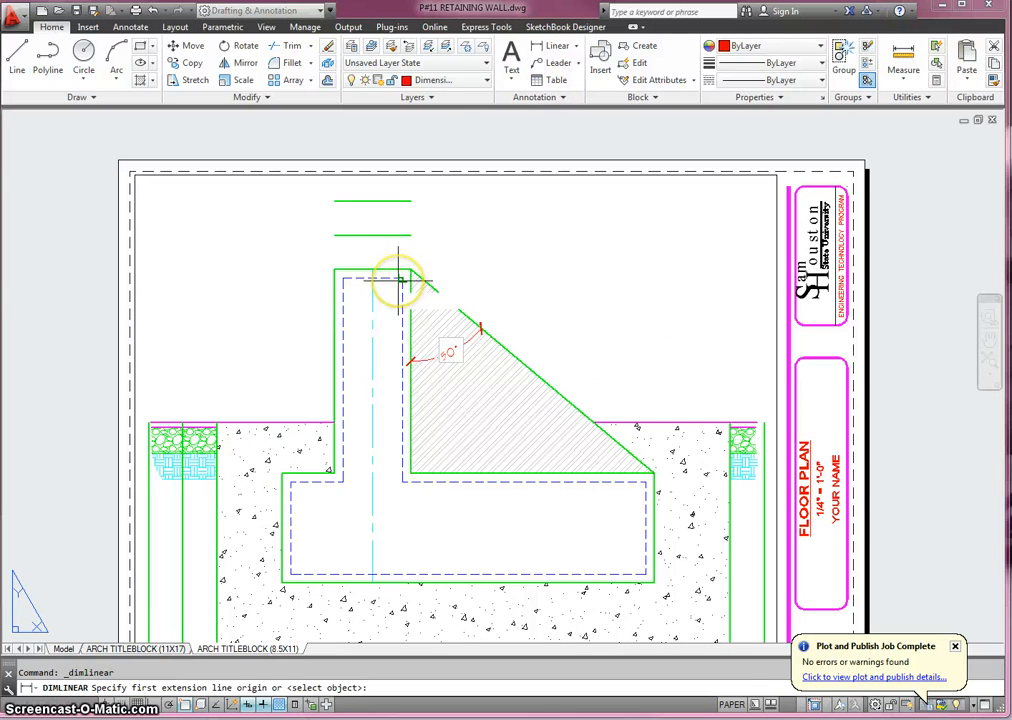
pyautogui.click(409, 270)
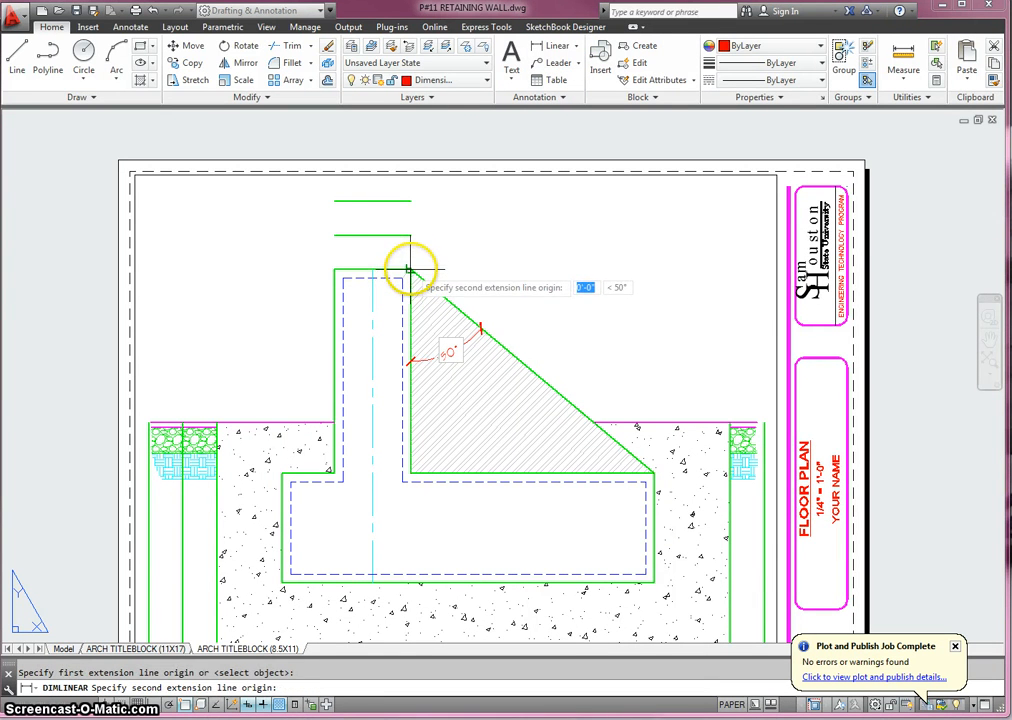
pyautogui.click(409, 236)
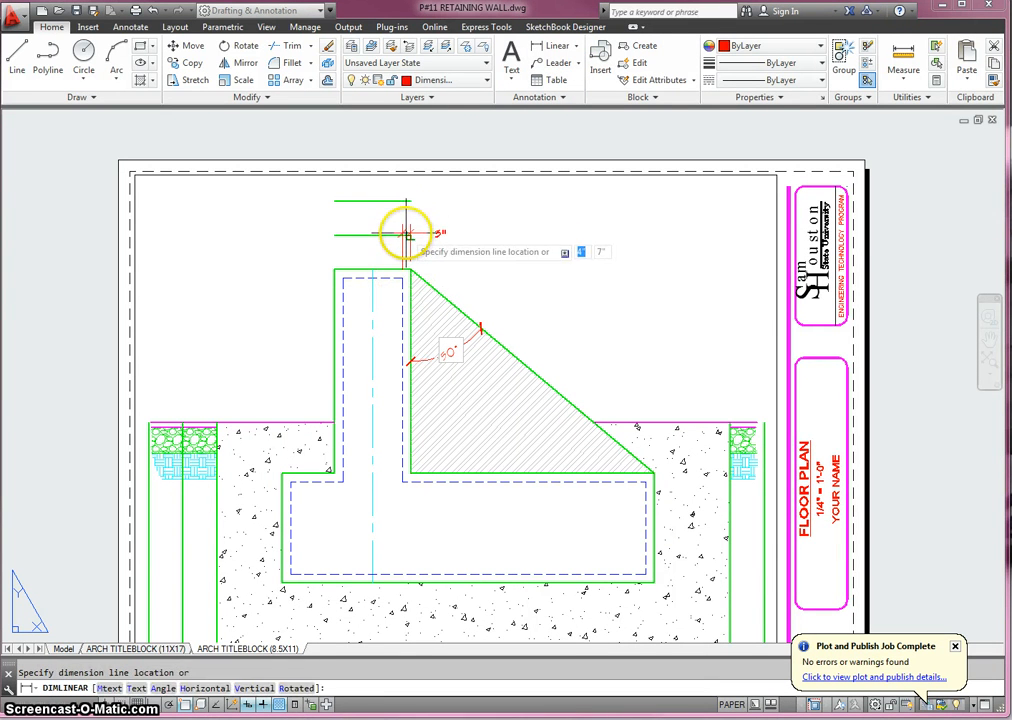
pyautogui.click(407, 234)
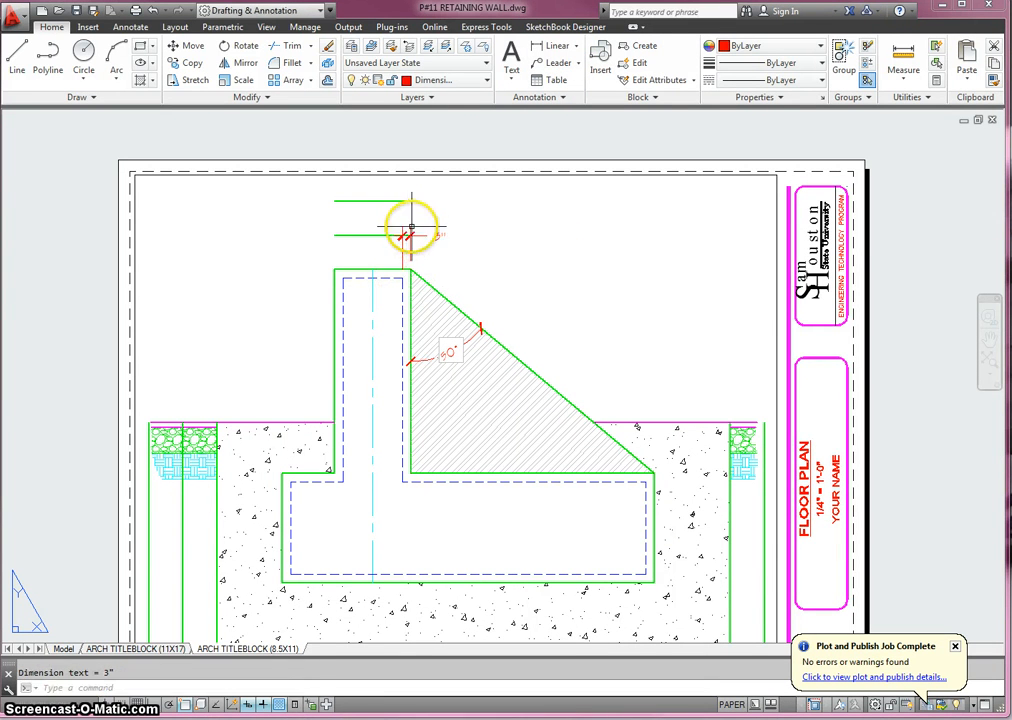
# Step: Add a linear dimension across the full width of the stem top, placed on the upper guide line
pyautogui.rightClick(339, 271)
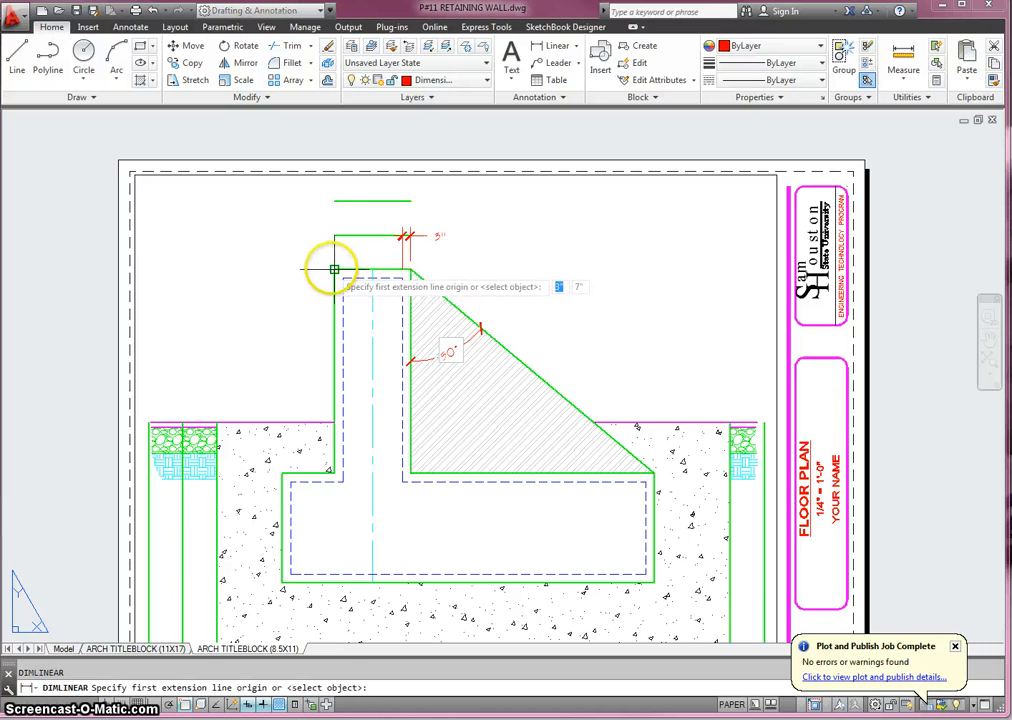
pyautogui.click(420, 264)
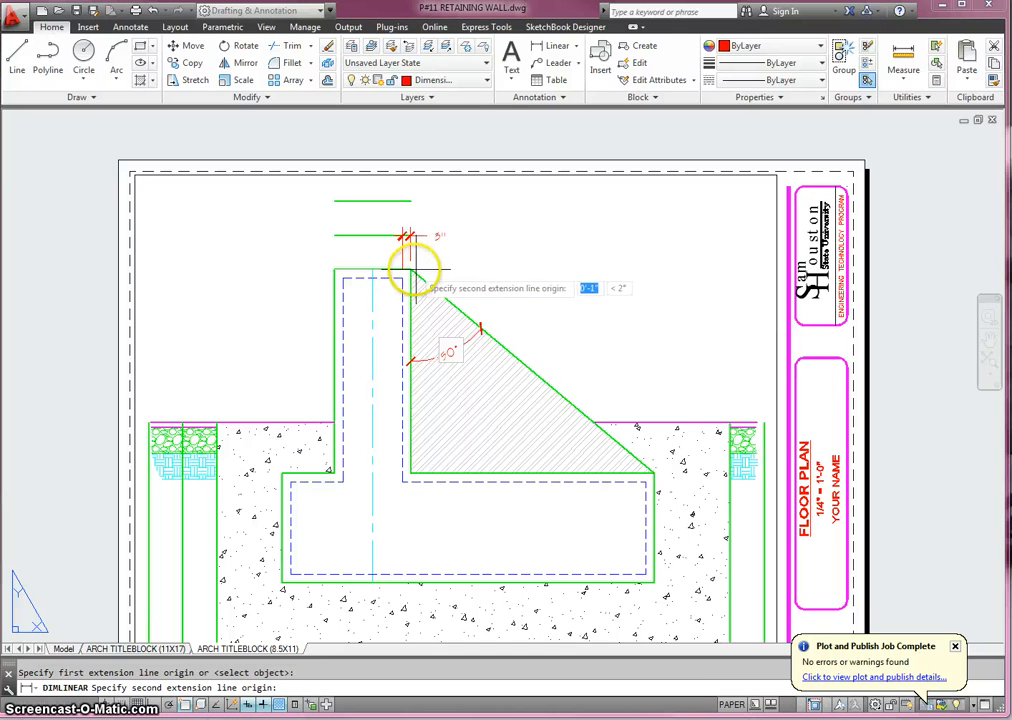
pyautogui.click(406, 204)
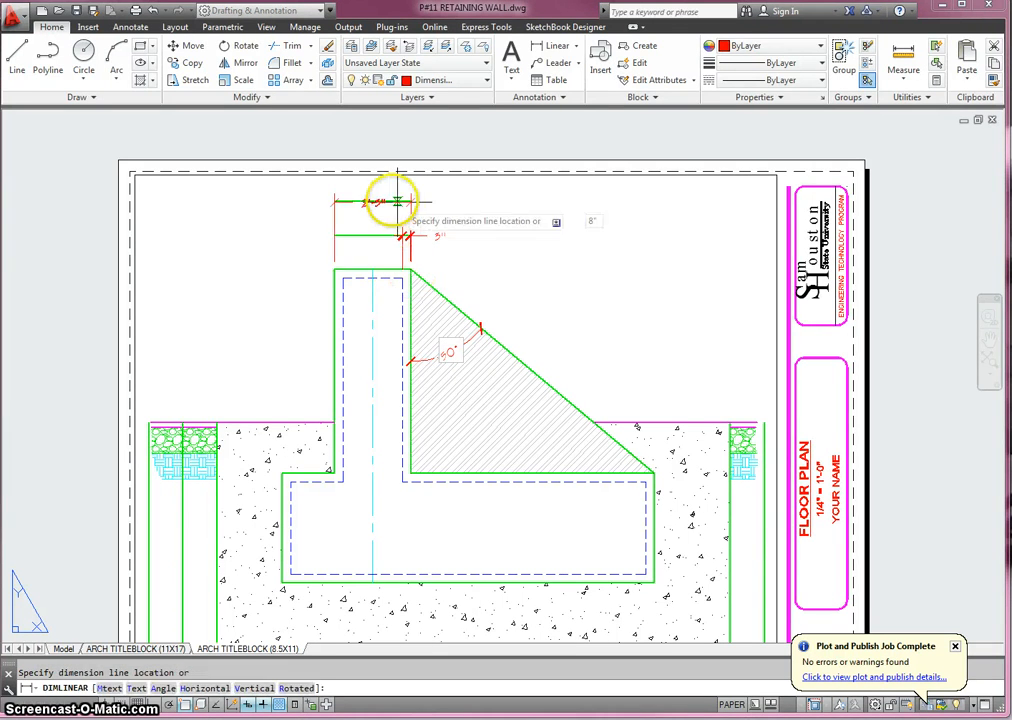
pyautogui.click(395, 202)
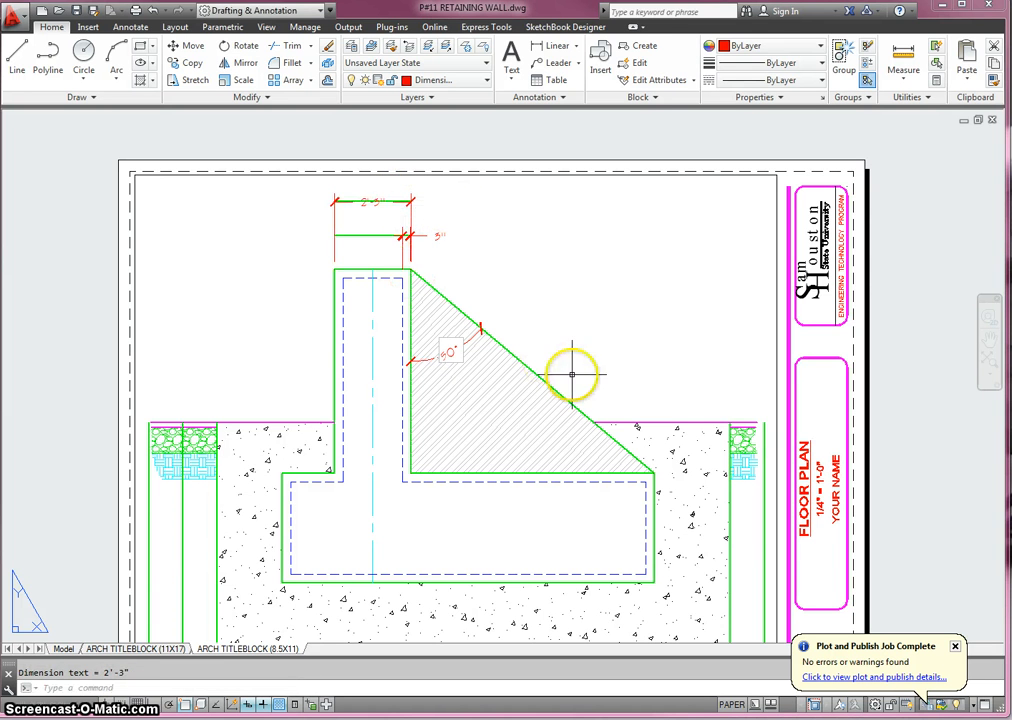
# Step: Add a vertical linear dimension between the two magenta surface lines above the right gravel hatch, placed on the vertical guide line beside it
pyautogui.moveTo(680, 422); pyautogui.dragTo(620, 368, button='middle')
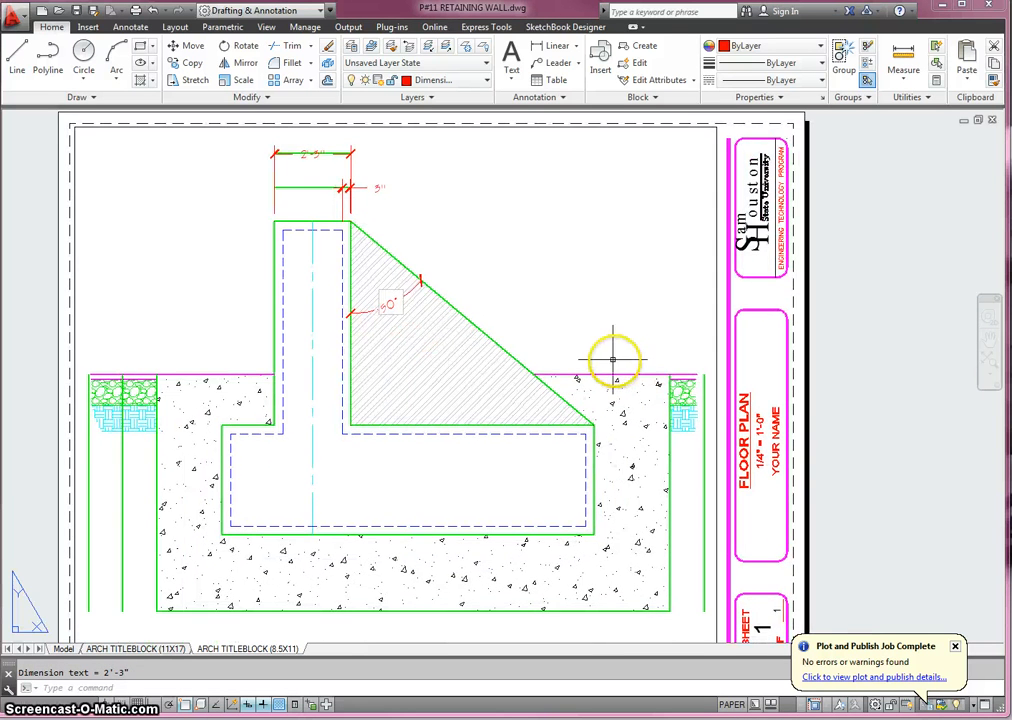
pyautogui.moveTo(655, 405); pyautogui.dragTo(634, 368, button='middle')
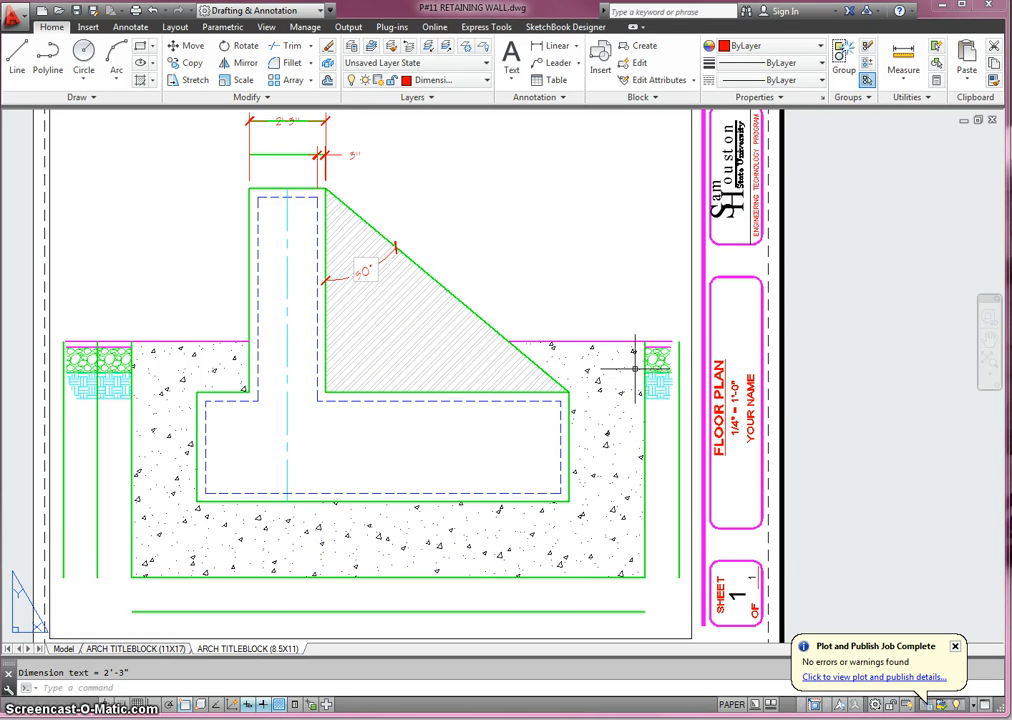
pyautogui.click(535, 46)
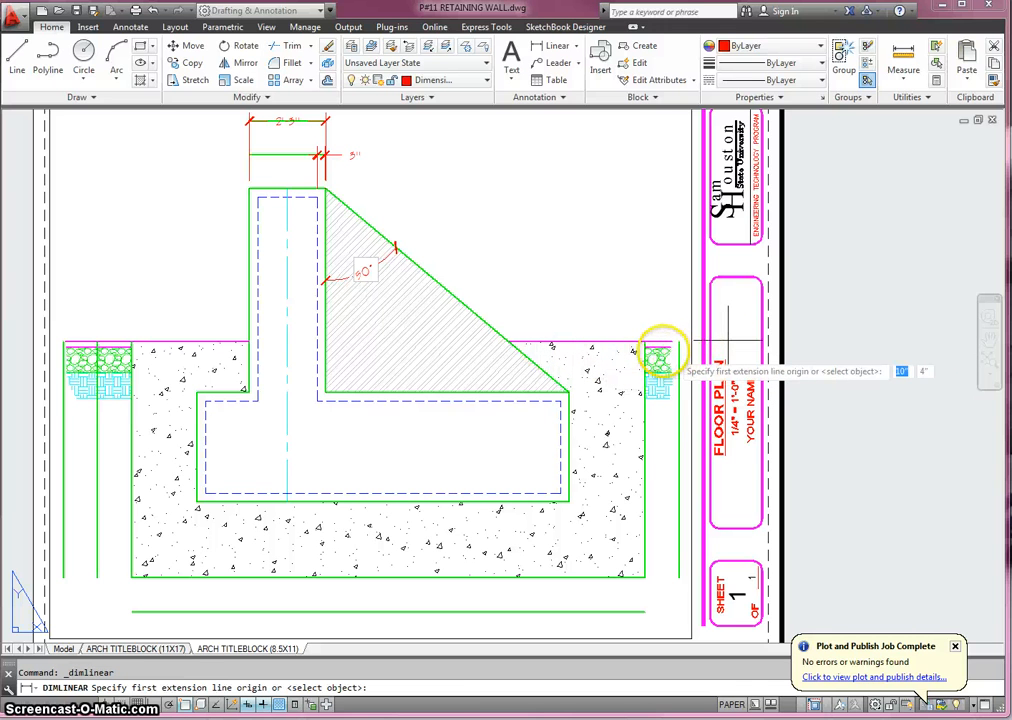
pyautogui.click(661, 348)
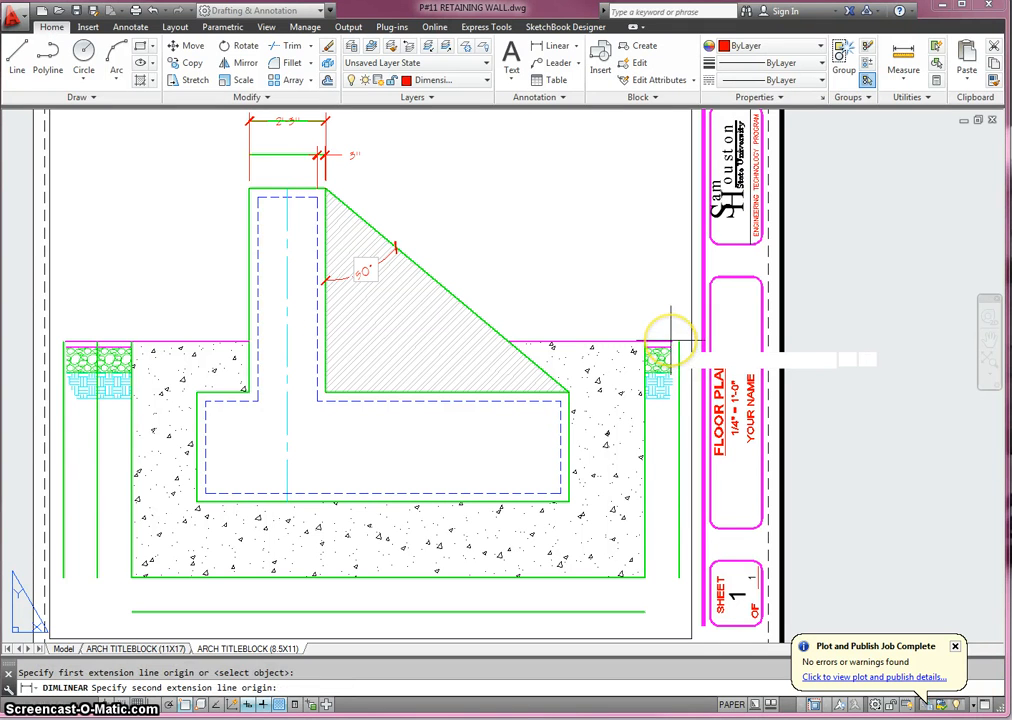
pyautogui.click(670, 342)
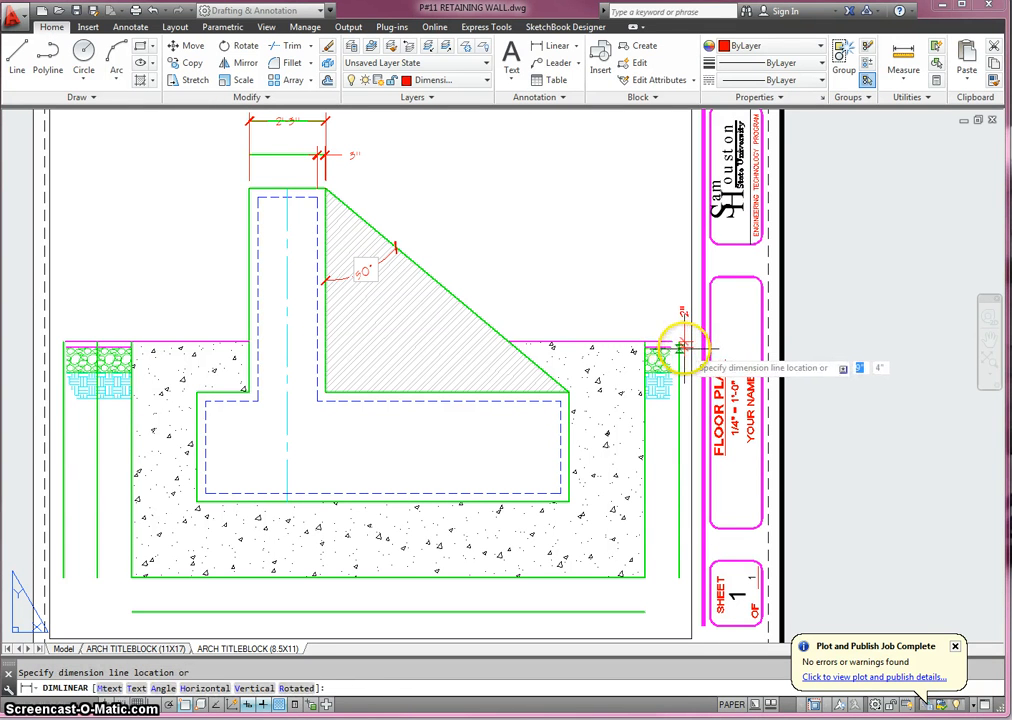
pyautogui.click(680, 345)
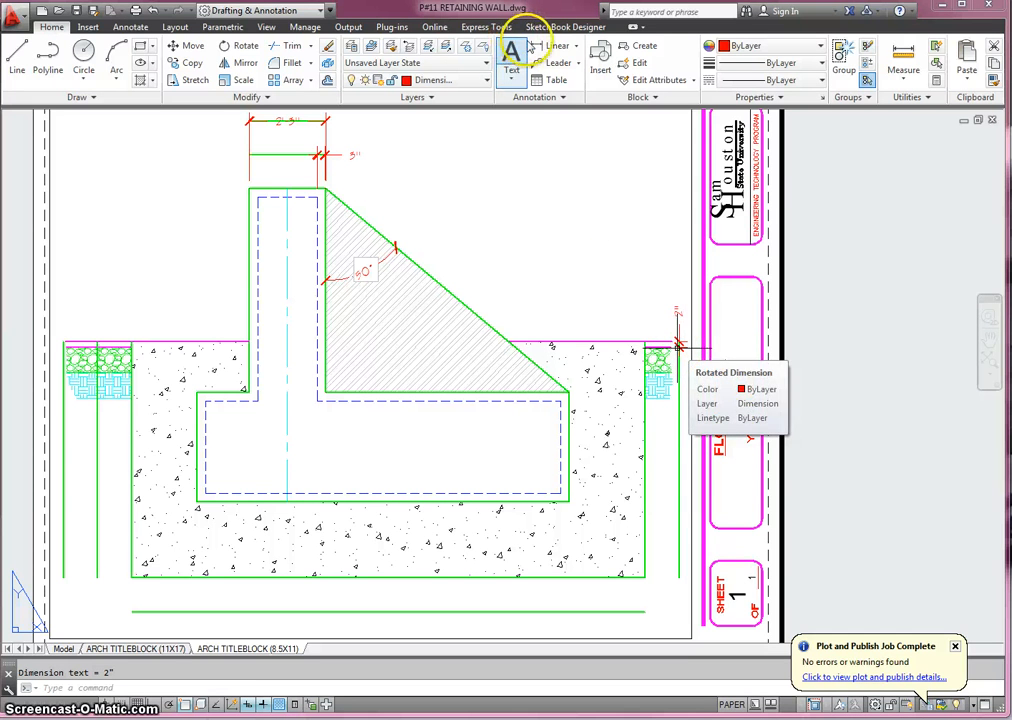
# Step: Add a vertical linear dimension from the top magenta line to the bottom of the right gravel layer, placed near the sheet border
pyautogui.press('space')
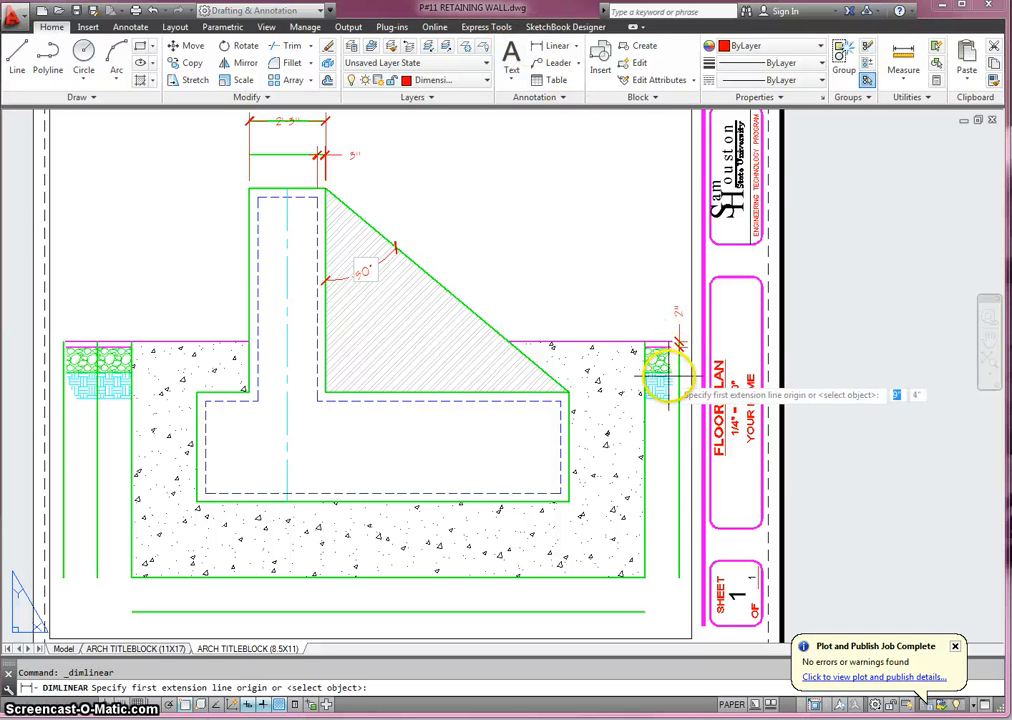
pyautogui.click(674, 341)
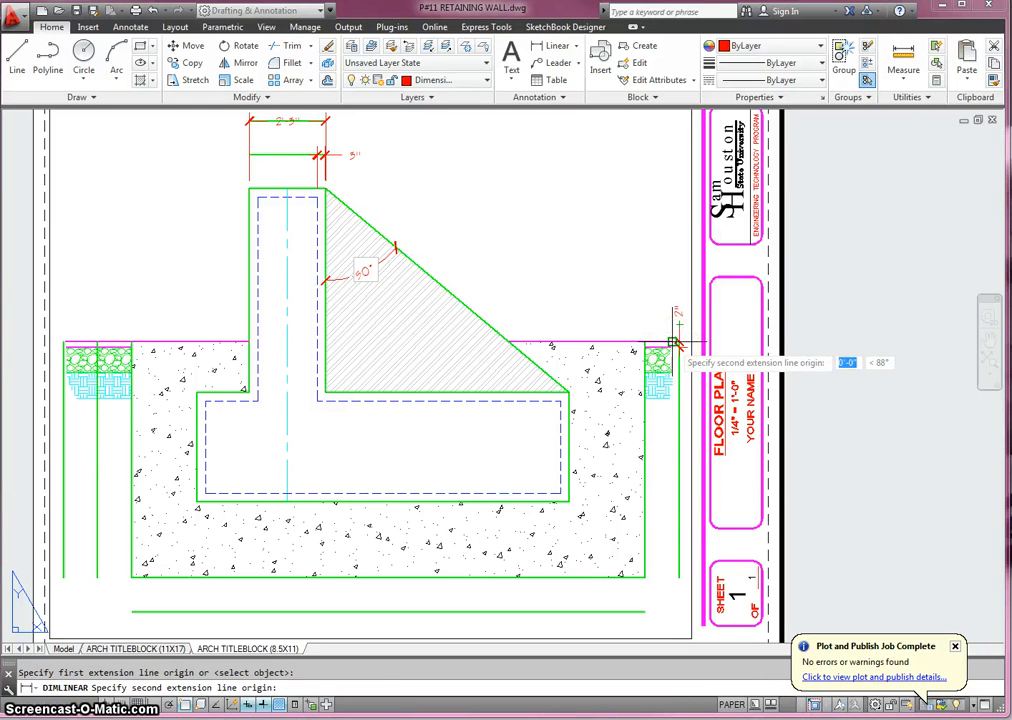
pyautogui.click(697, 361)
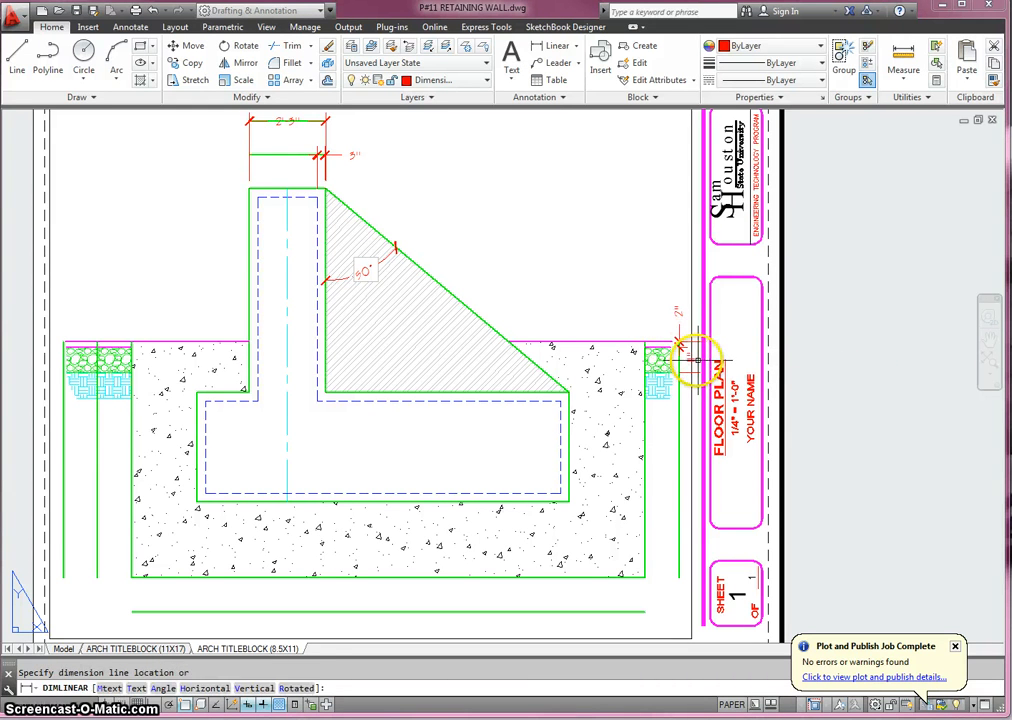
pyautogui.click(680, 344)
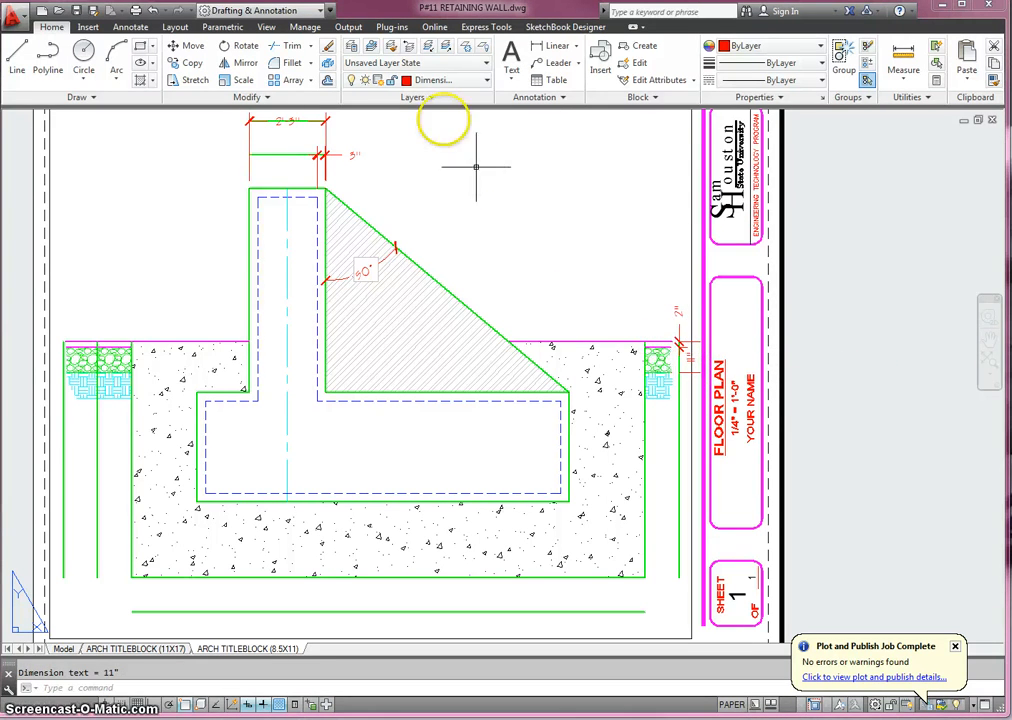
# Step: Add a vertical linear dimension for the height of the right cyan earth hatch, placed near the sheet border
pyautogui.press('Return')
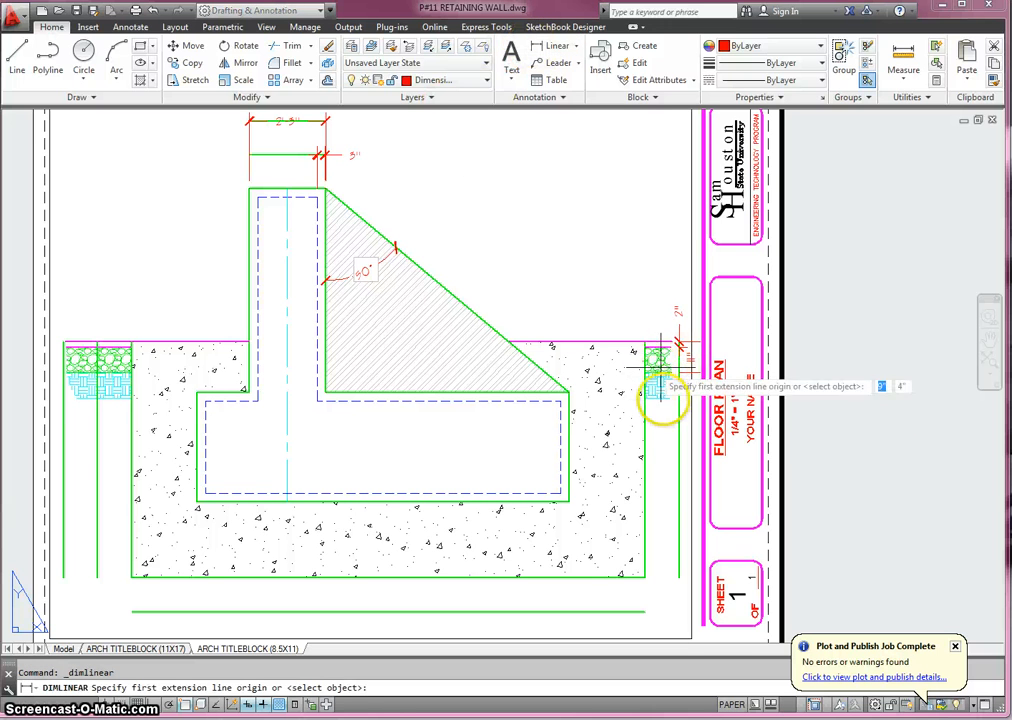
pyautogui.click(668, 382)
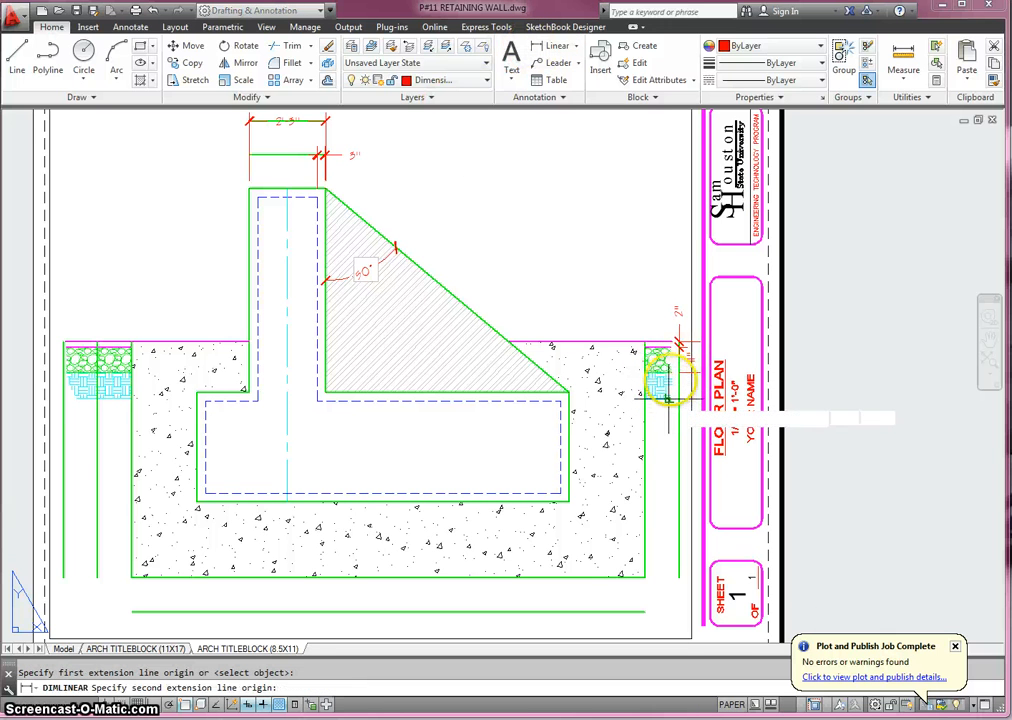
pyautogui.click(678, 386)
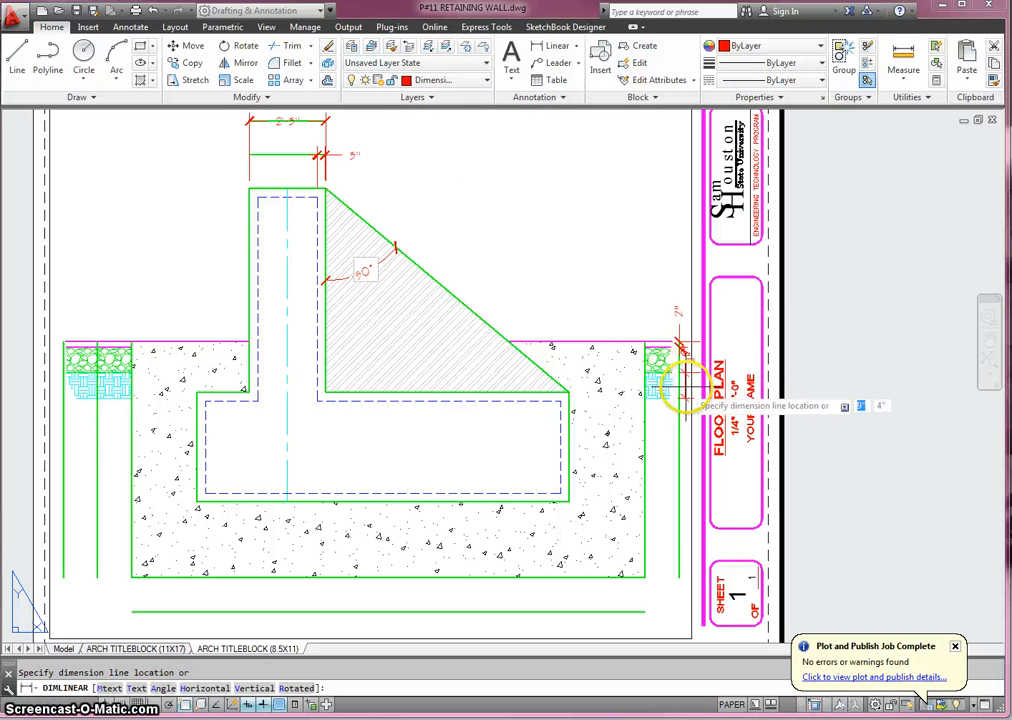
pyautogui.click(690, 395)
# Step: Erase the gravel-layer and earth-layer dimensions beside the right hatches, keeping the 2" dimension
pyautogui.scroll(5, 690, 400)
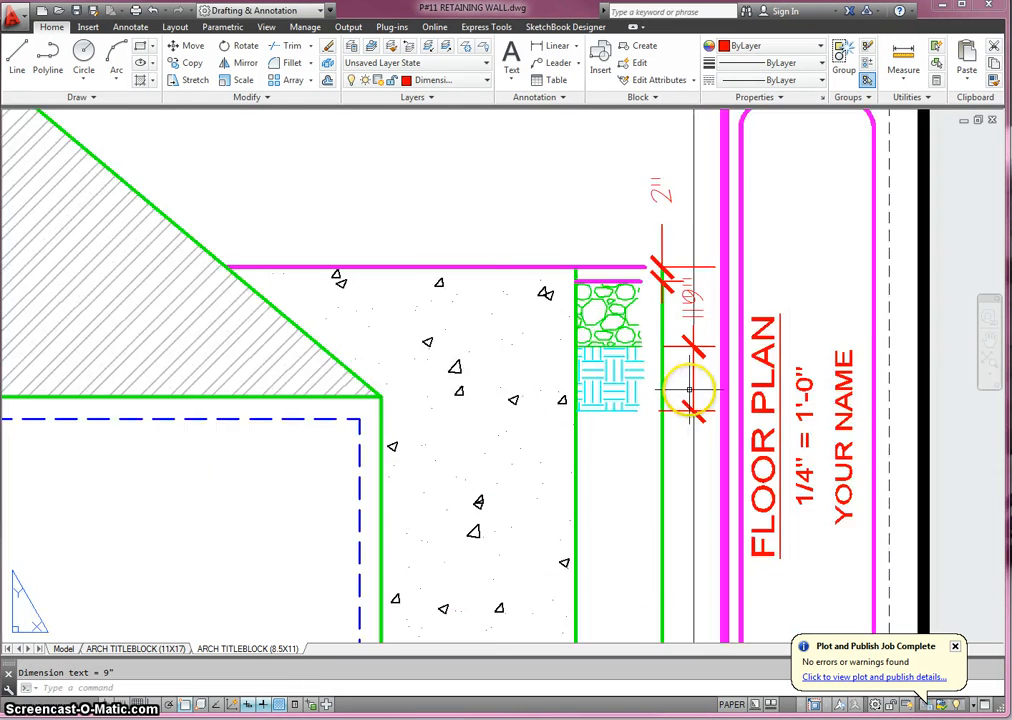
pyautogui.click(693, 418)
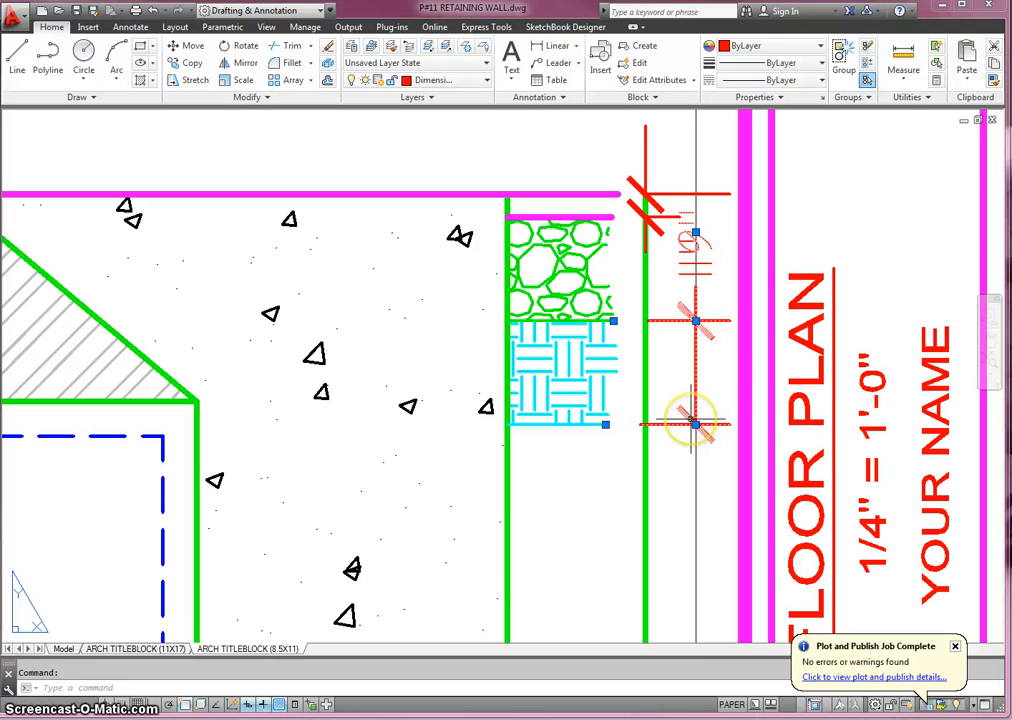
pyautogui.press('Delete')
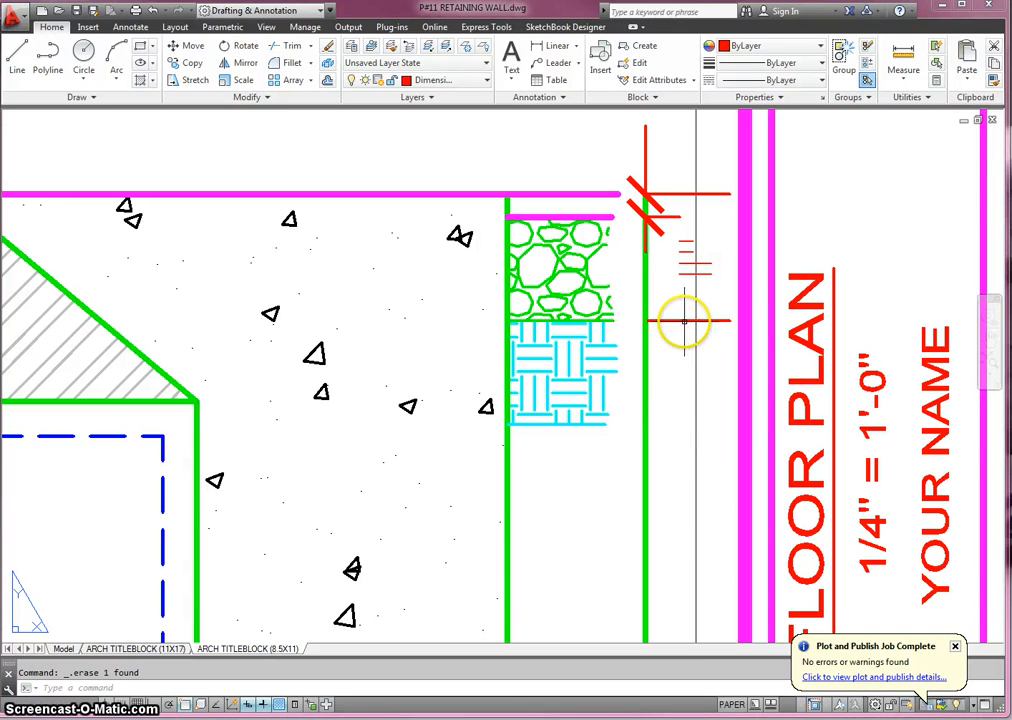
pyautogui.press('Delete')
pyautogui.scroll(-5, 502, 354)
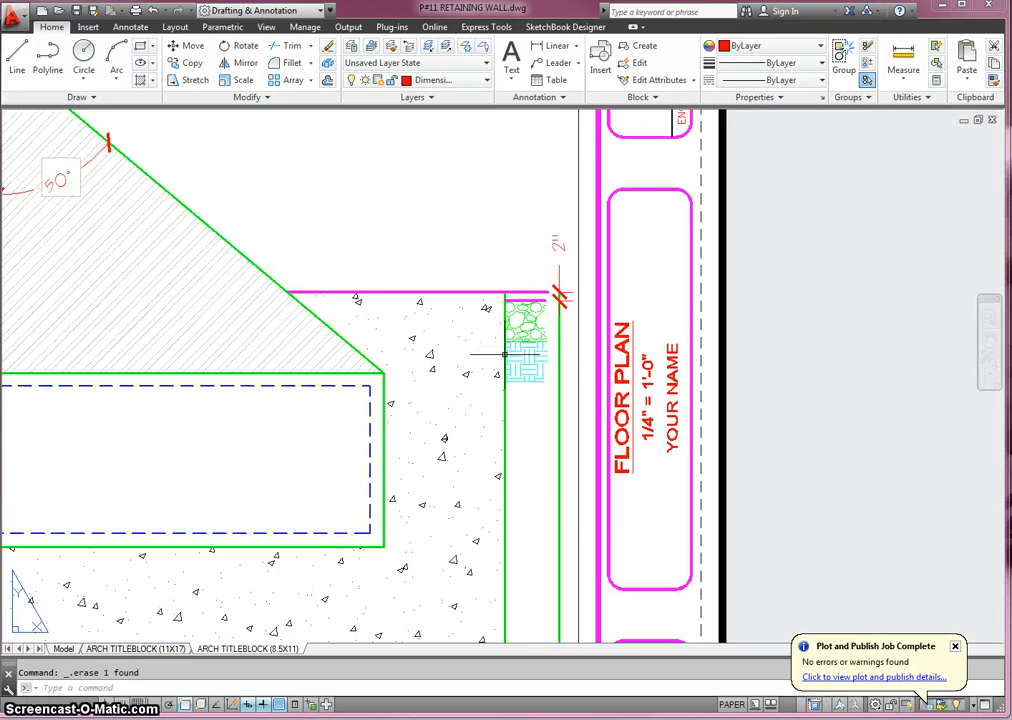
# Step: In model space, draw a spline from the top of the middle green vertical line down through the gravel and earth hatches to below them
pyautogui.scroll(-3, 503, 353)
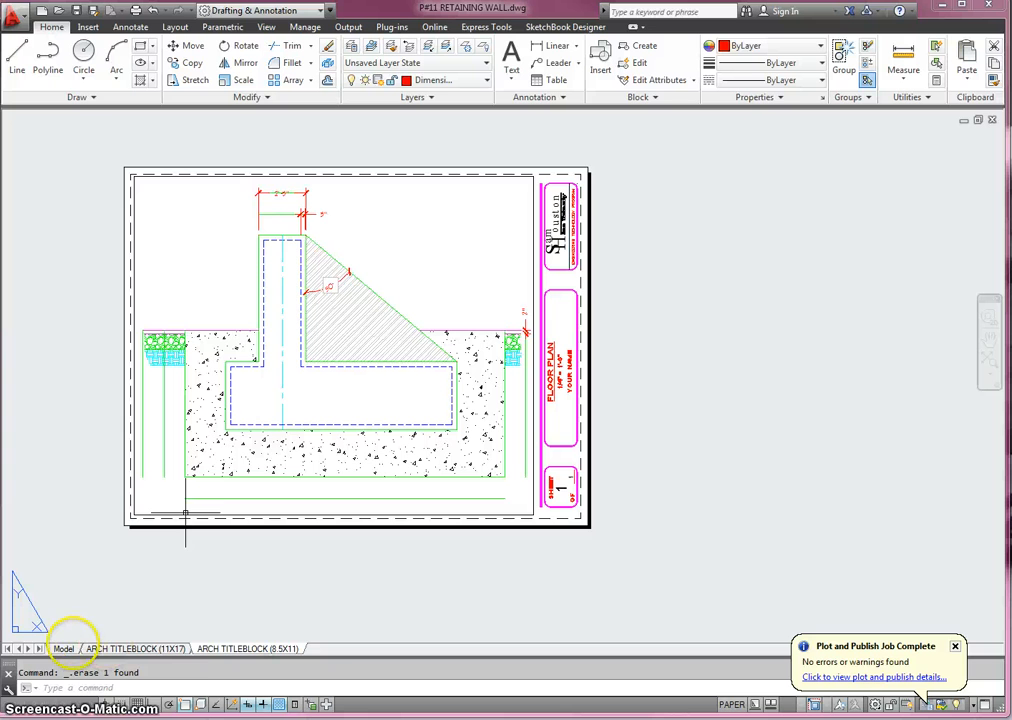
pyautogui.scroll(8, 187, 506)
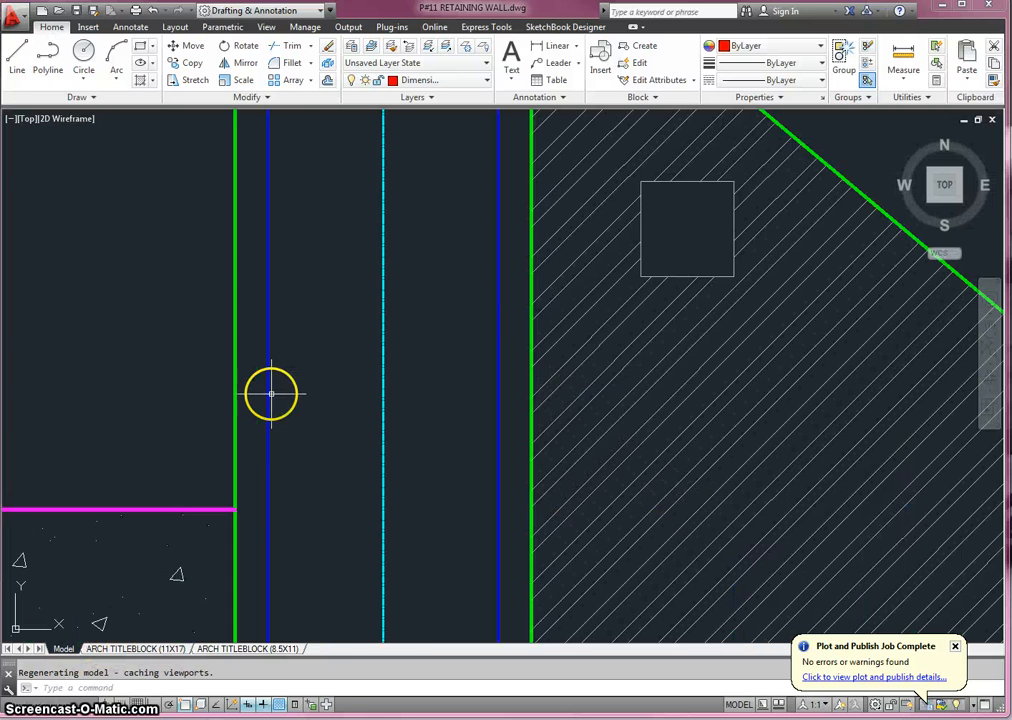
pyautogui.moveTo(358, 390); pyautogui.dragTo(734, 206, button='middle')
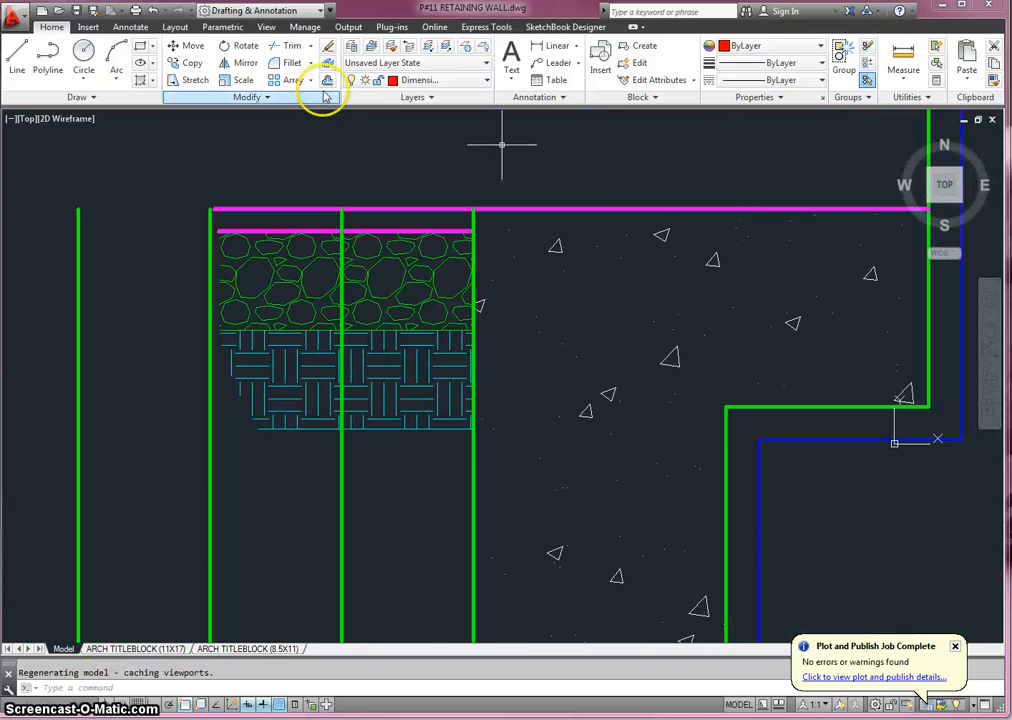
pyautogui.click(94, 97)
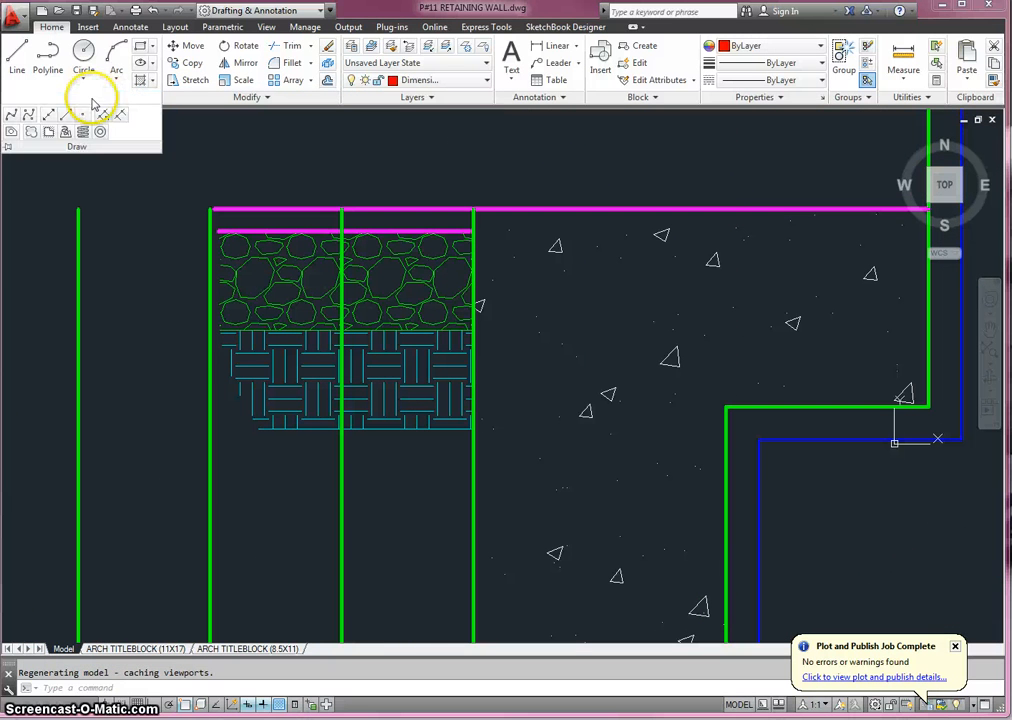
pyautogui.click(14, 118)
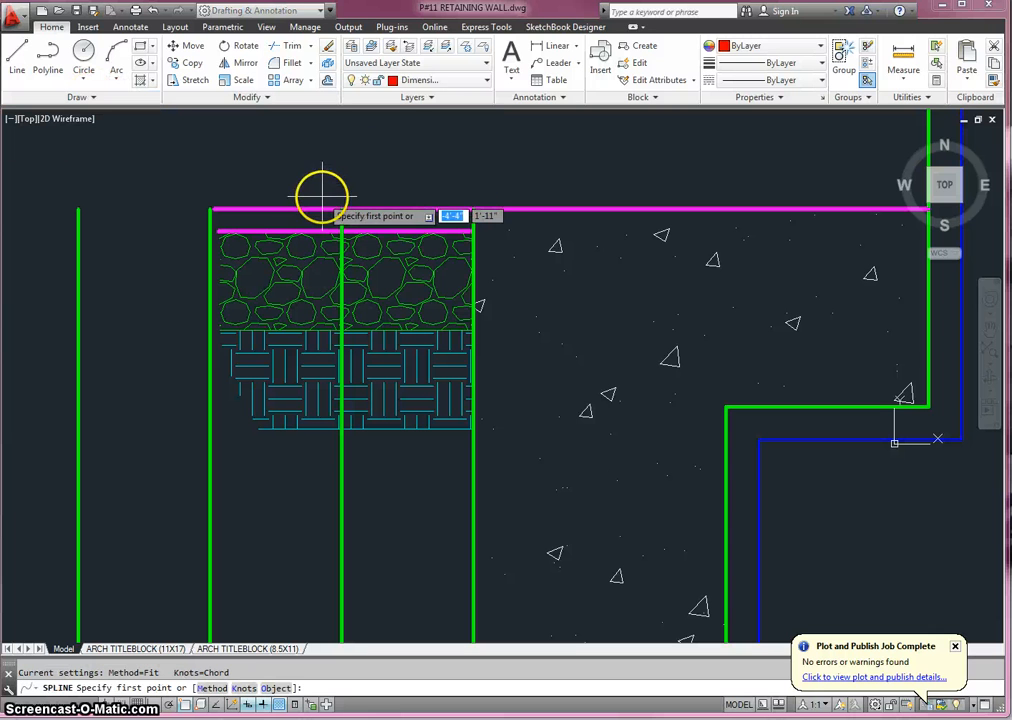
pyautogui.click(341, 208)
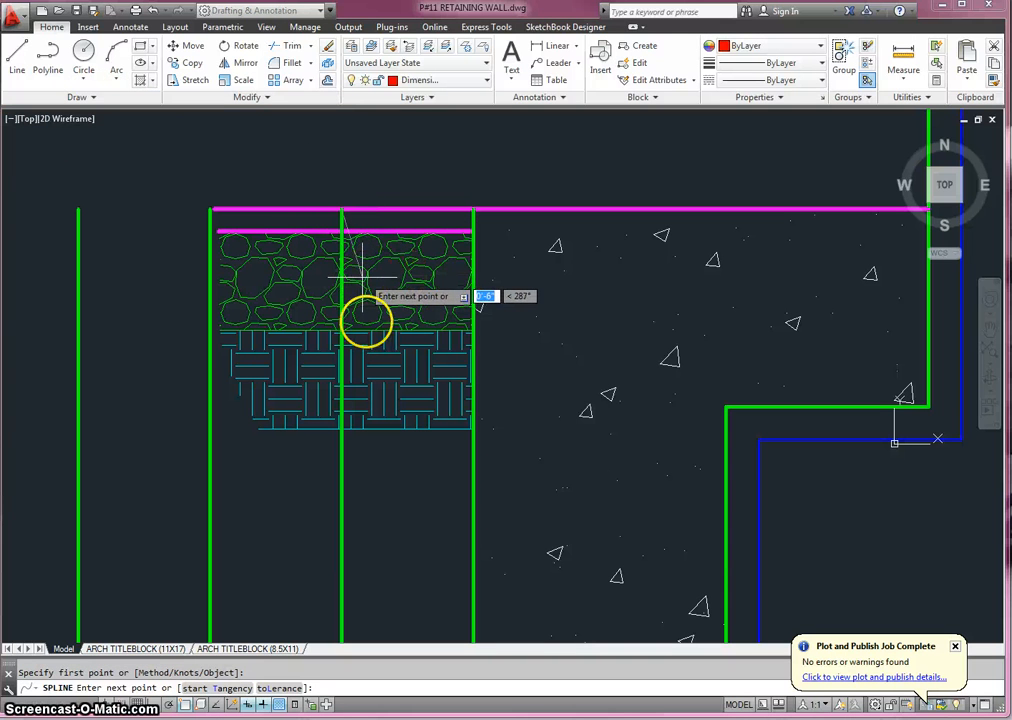
pyautogui.click(366, 346)
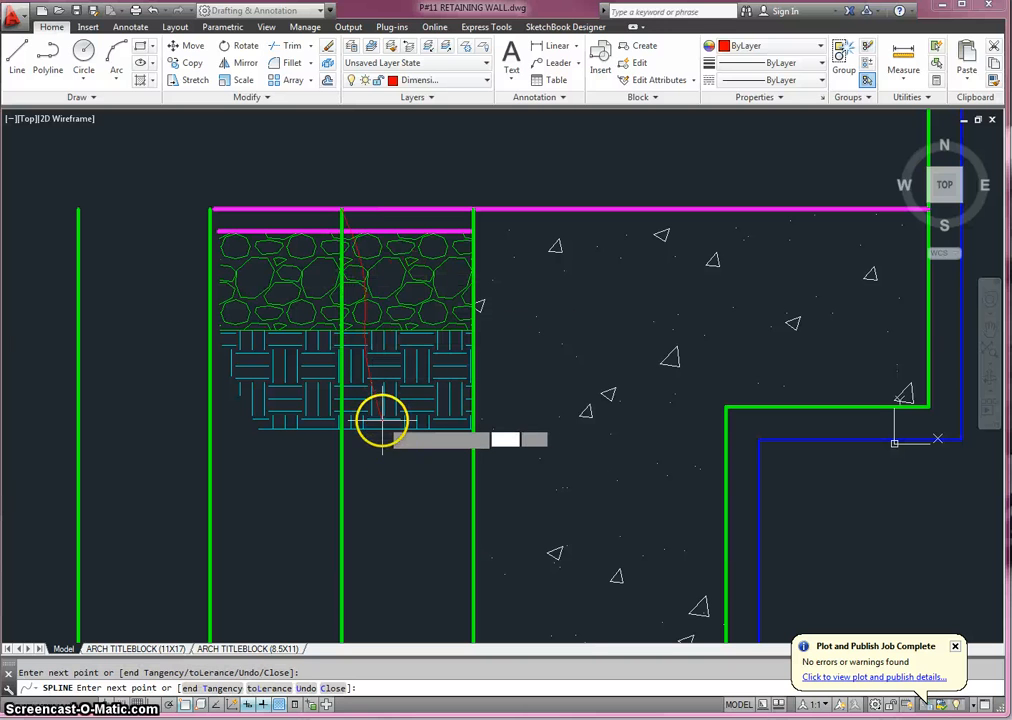
pyautogui.click(390, 470)
pyautogui.press('Return')
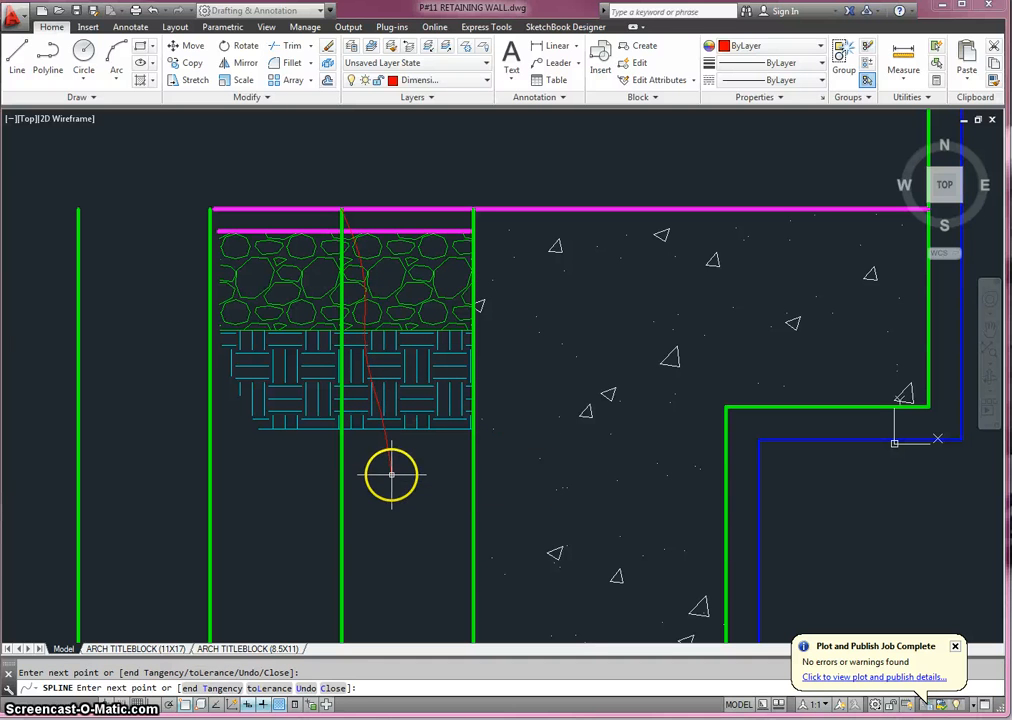
# Step: Trim the lower magenta line and the gravel and earth hatches between the middle green line and the spline
pyautogui.click(289, 45)
pyautogui.press('Return')
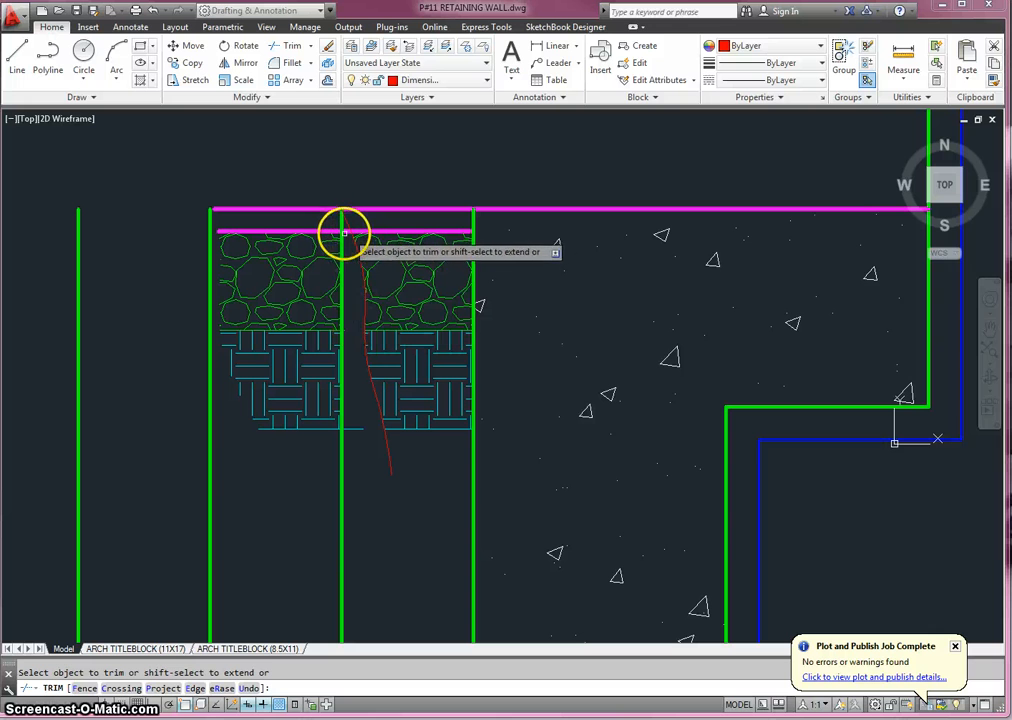
pyautogui.press('Escape')
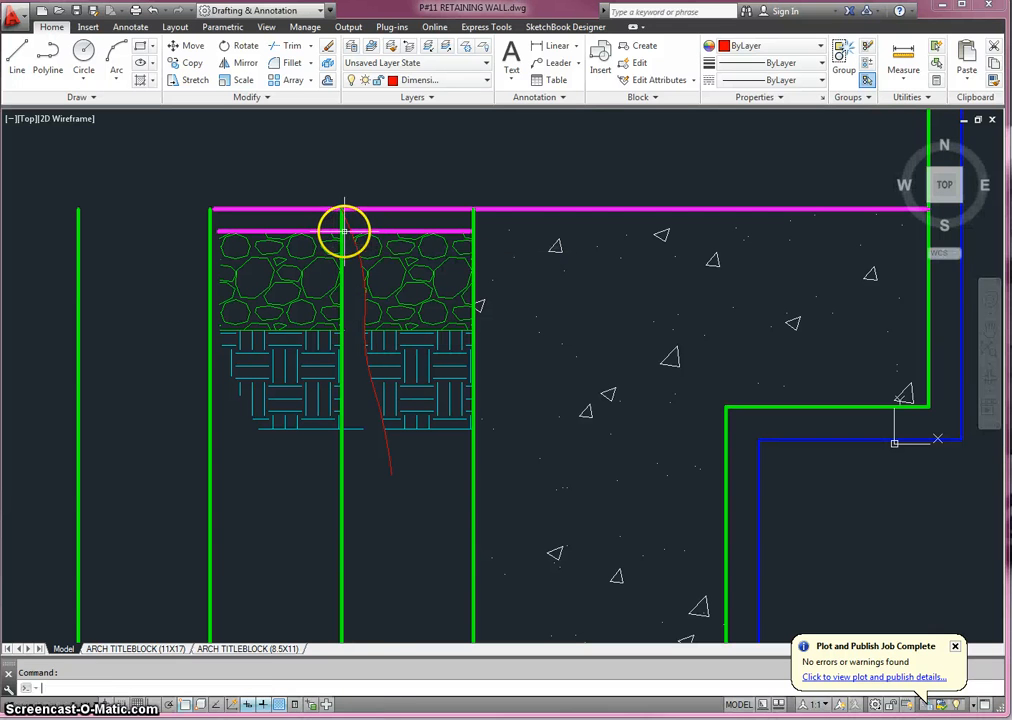
# Step: Try erasing the lower magenta segment left of the middle green line together with the gravel hatch, and undo the erase
pyautogui.click(324, 233)
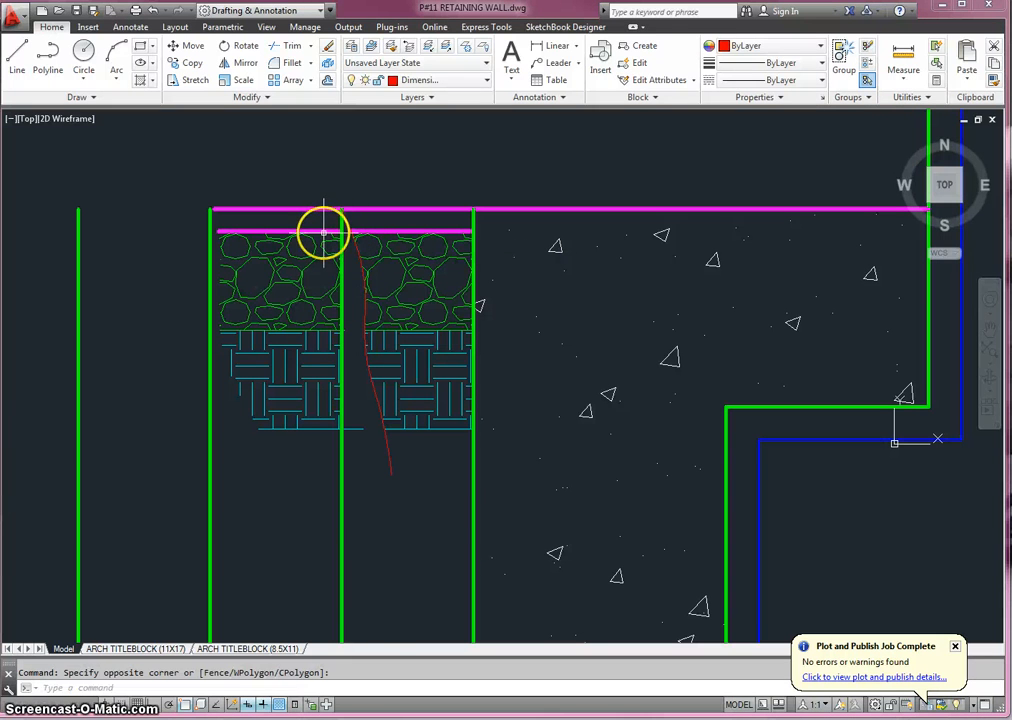
pyautogui.click(316, 233)
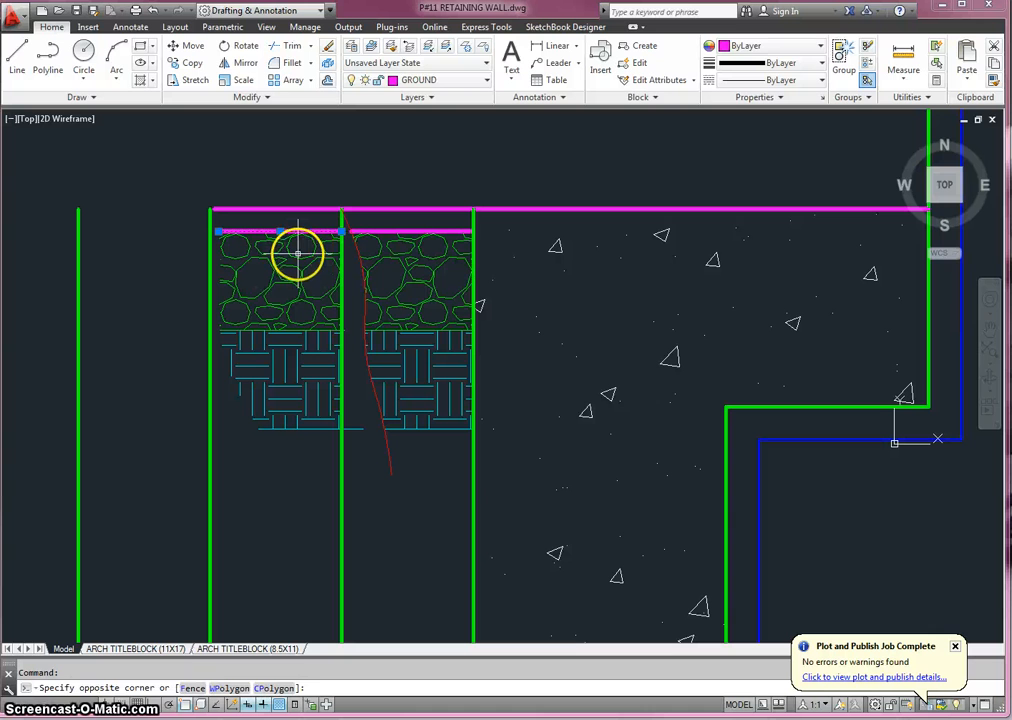
pyautogui.click(303, 258)
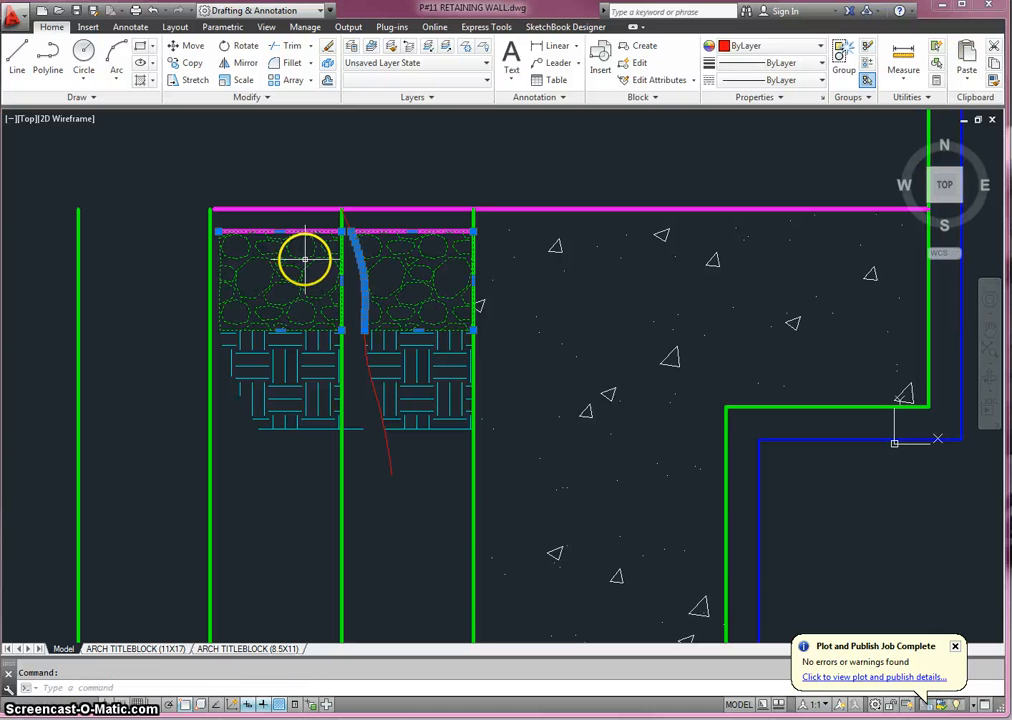
pyautogui.press('Delete')
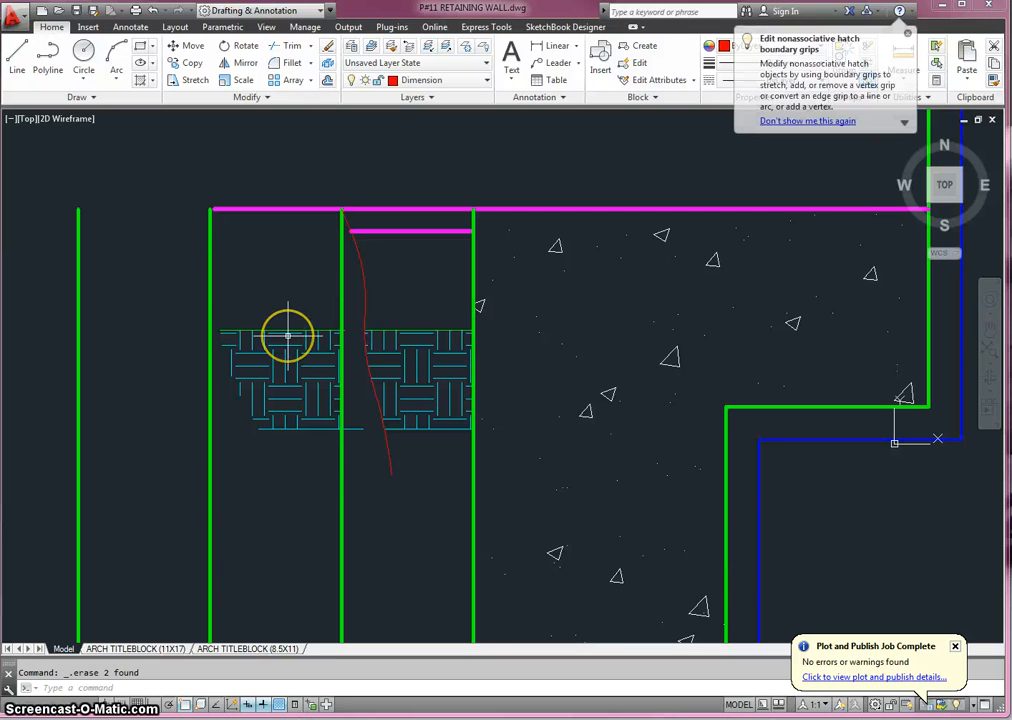
pyautogui.hotkey('ctrl', 'z')
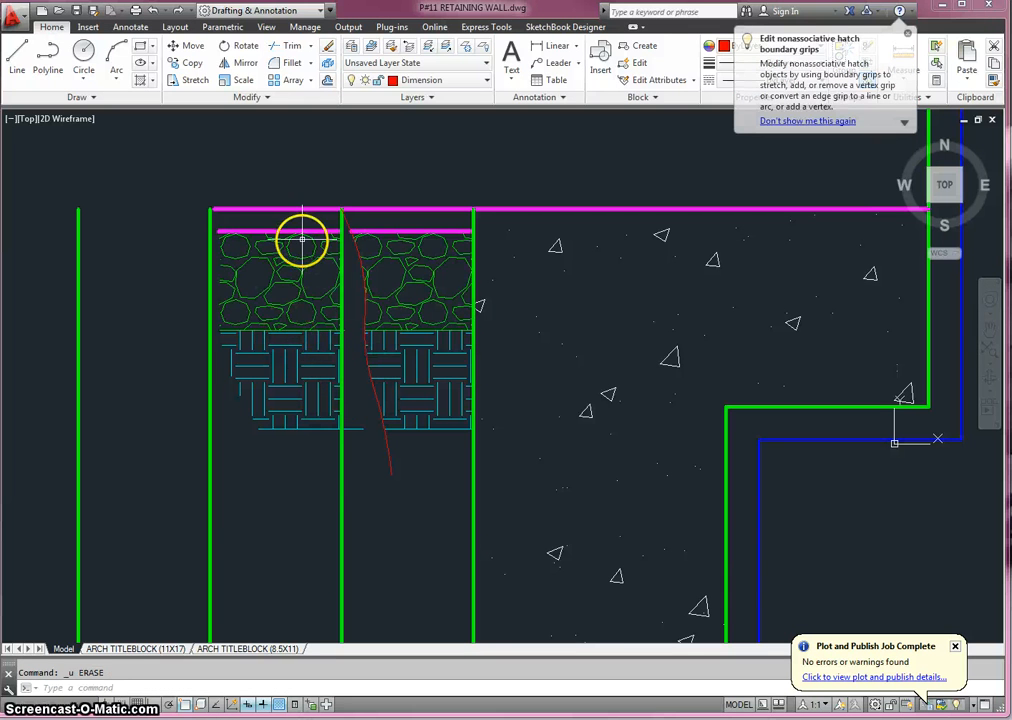
# Step: Try to explode the gravel hatch on both sides of the spline
pyautogui.scroll(2, 337, 240)
pyautogui.scroll(2, 338, 235)
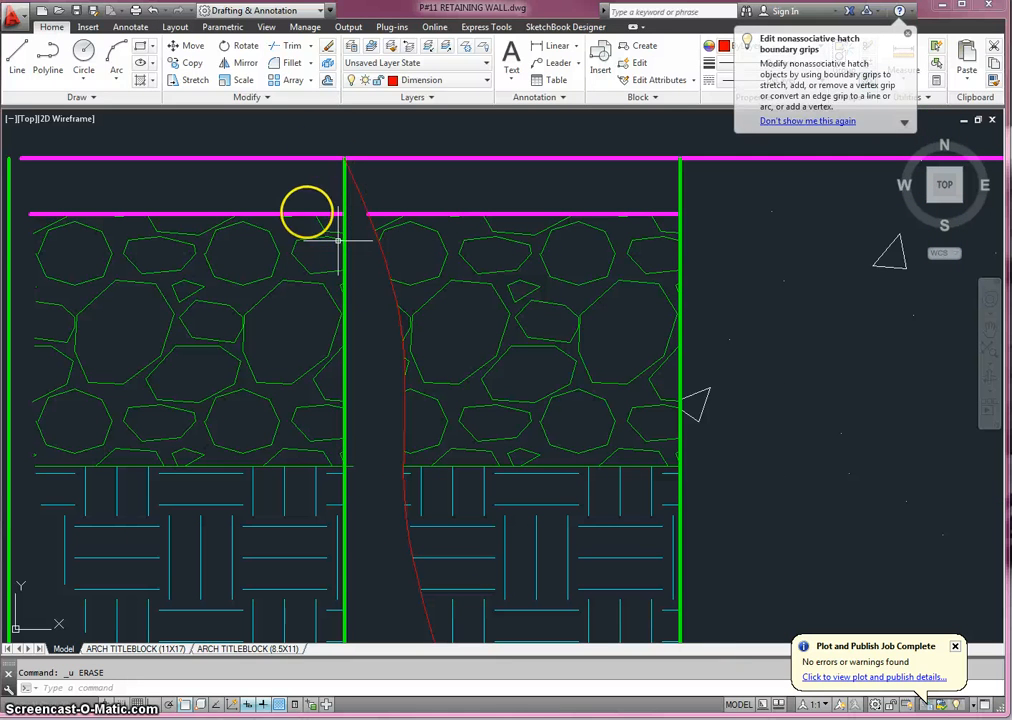
pyautogui.click(315, 221)
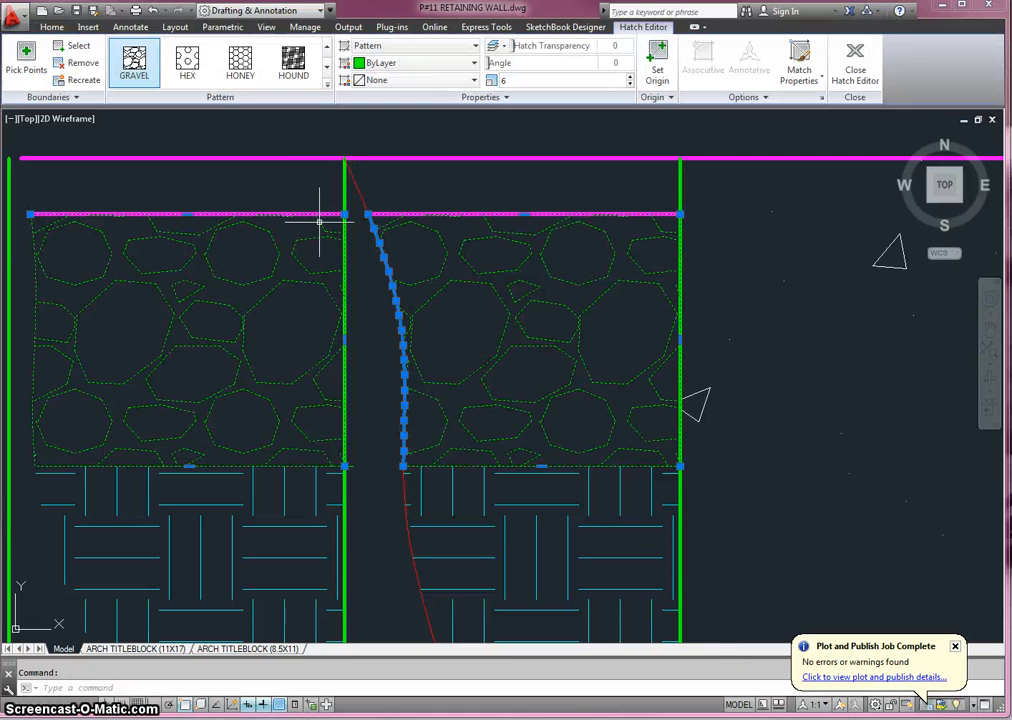
pyautogui.press('Escape')
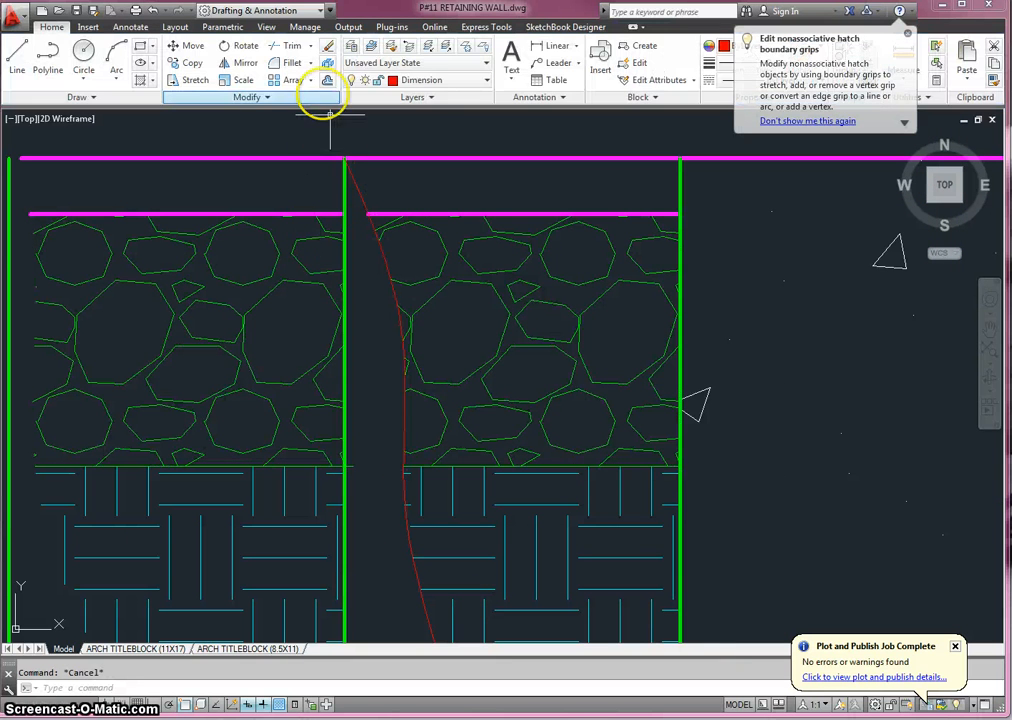
pyautogui.click(328, 63)
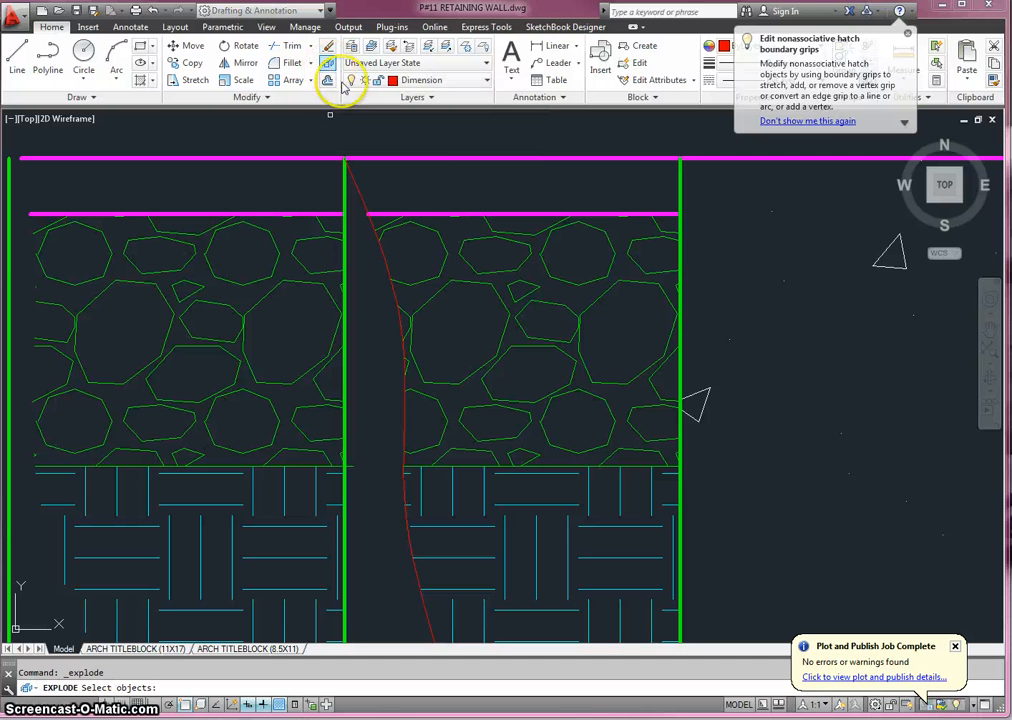
pyautogui.click(458, 265)
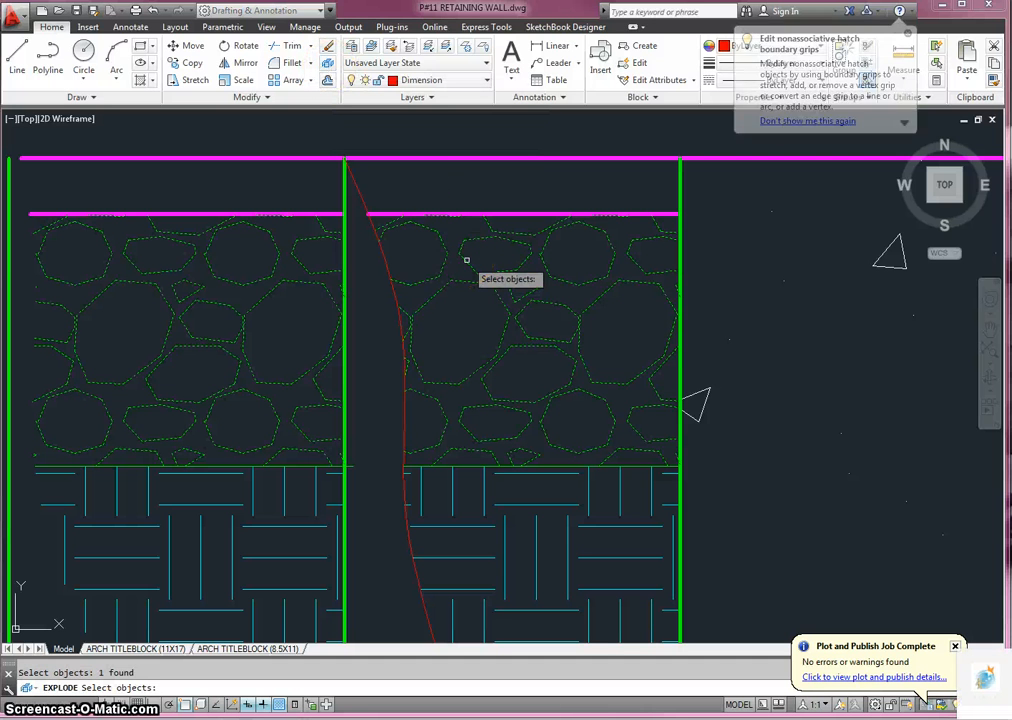
pyautogui.press('Return')
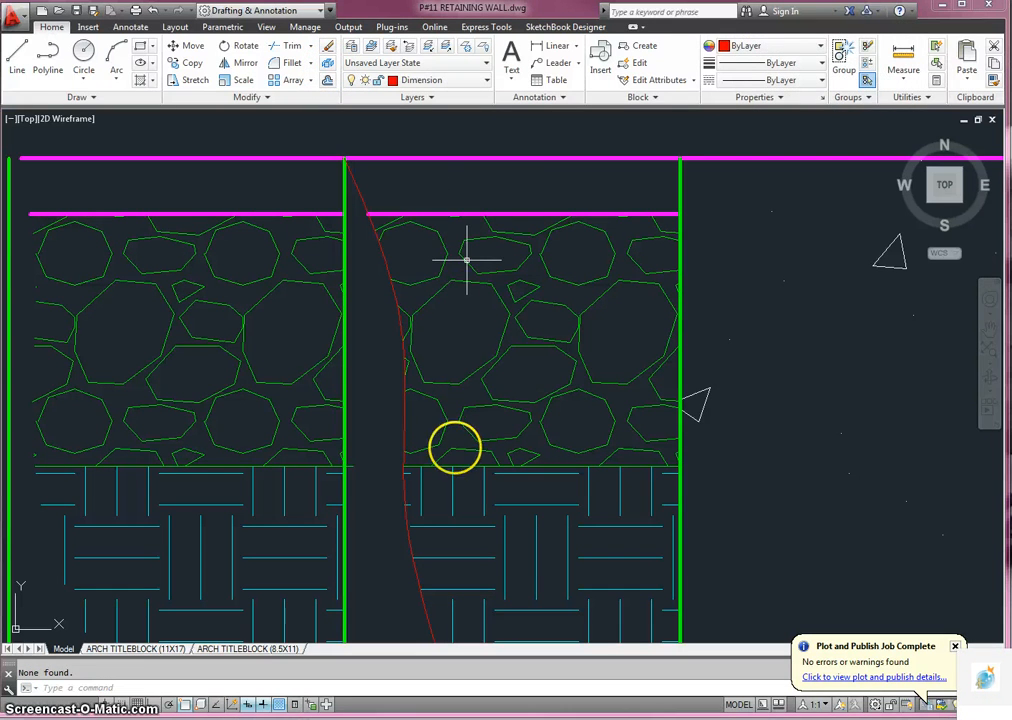
# Step: Explode the cyan earth hatch into individual lines
pyautogui.click(452, 480)
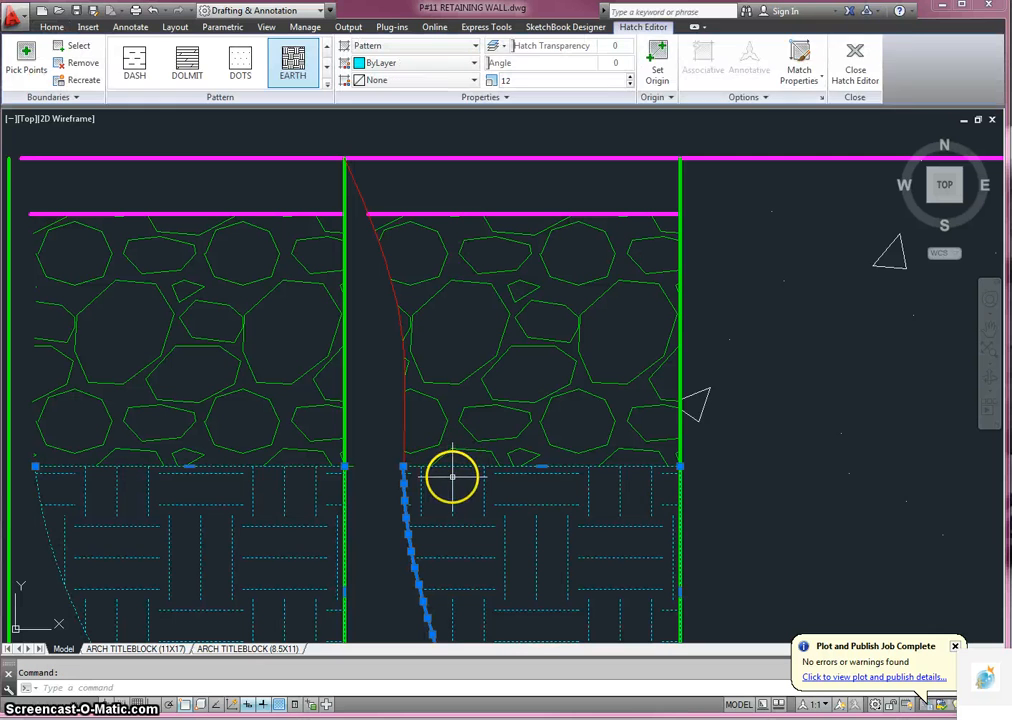
pyautogui.click(52, 27)
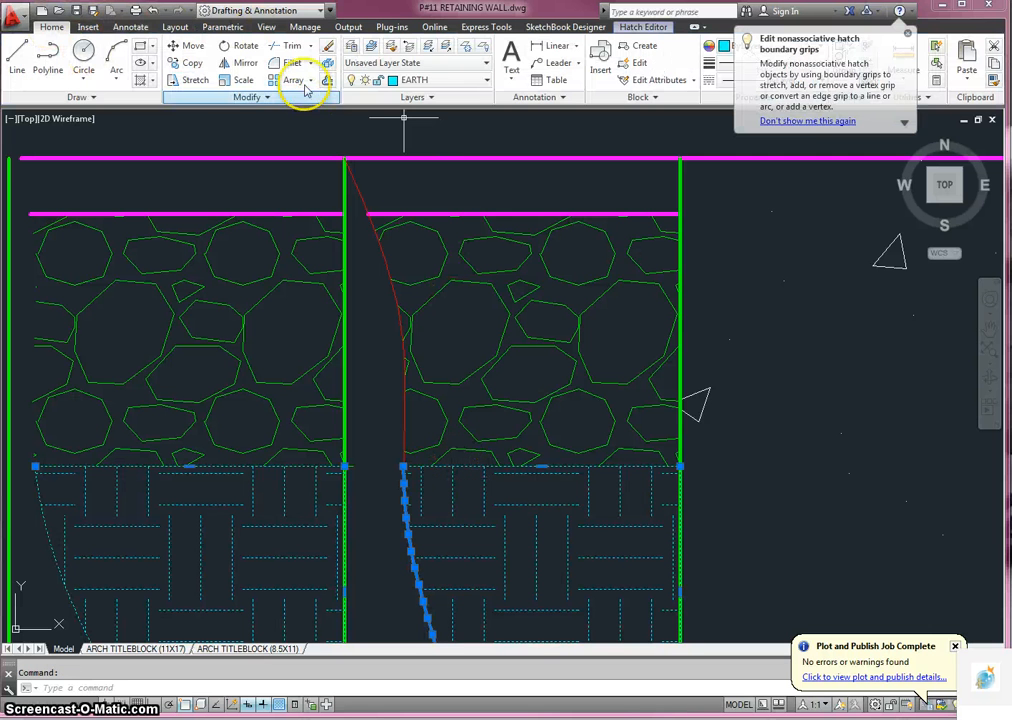
pyautogui.press('Escape')
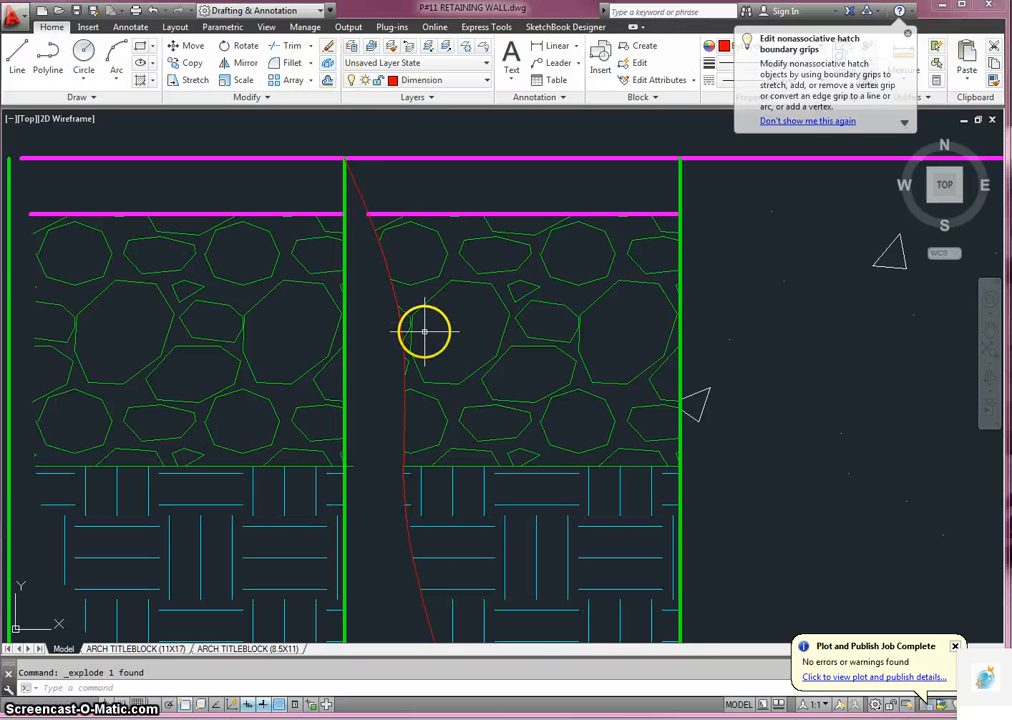
# Step: Erase the spline, the middle green vertical line and most of the exploded earth lines left of the spline
pyautogui.scroll(2, 418, 341)
pyautogui.scroll(-4, 418, 341)
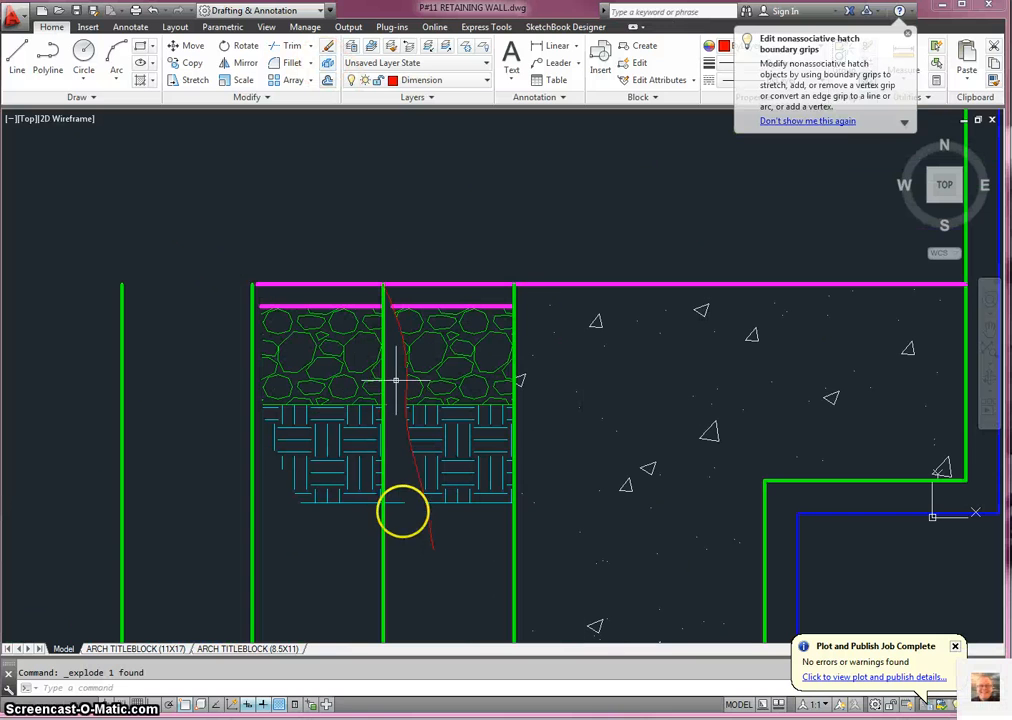
pyautogui.click(407, 520)
pyautogui.click(222, 378)
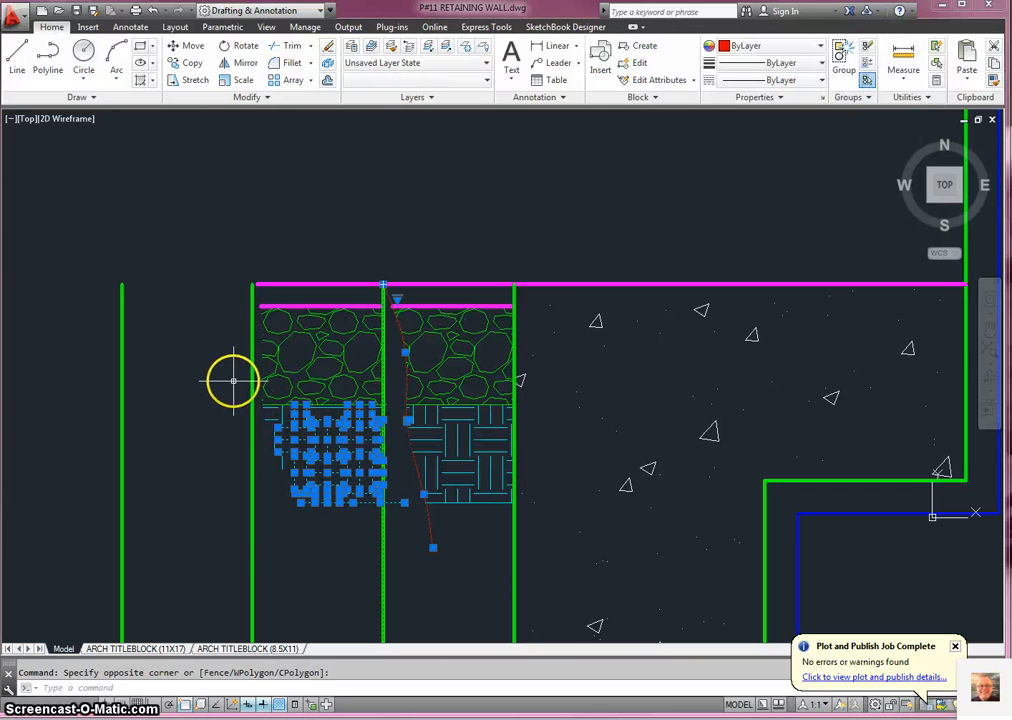
pyautogui.press('Delete')
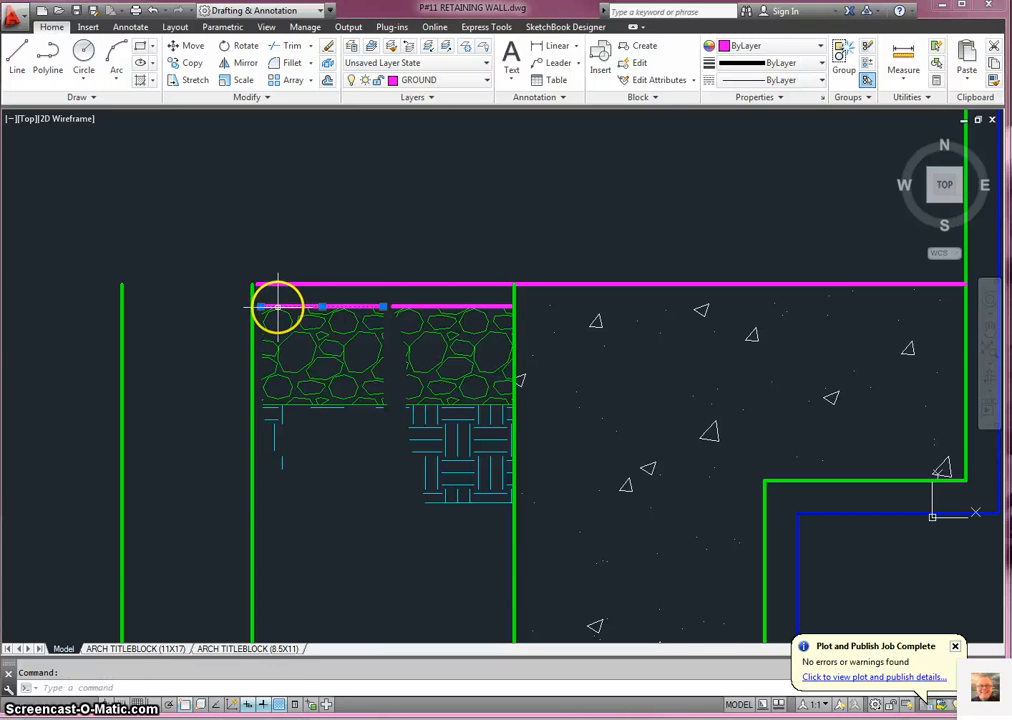
# Step: Erase the left segment of the lower magenta line and the leftover earth lines below the left gravel patch
pyautogui.press('Delete')
pyautogui.click(258, 300)
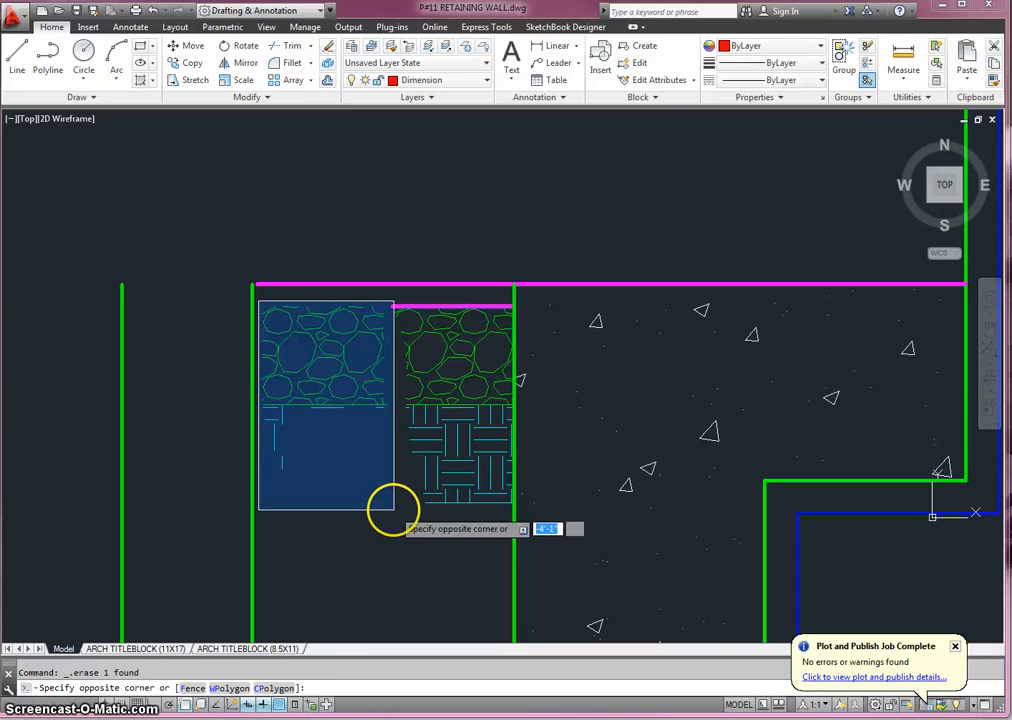
pyautogui.click(393, 570)
pyautogui.press('Delete')
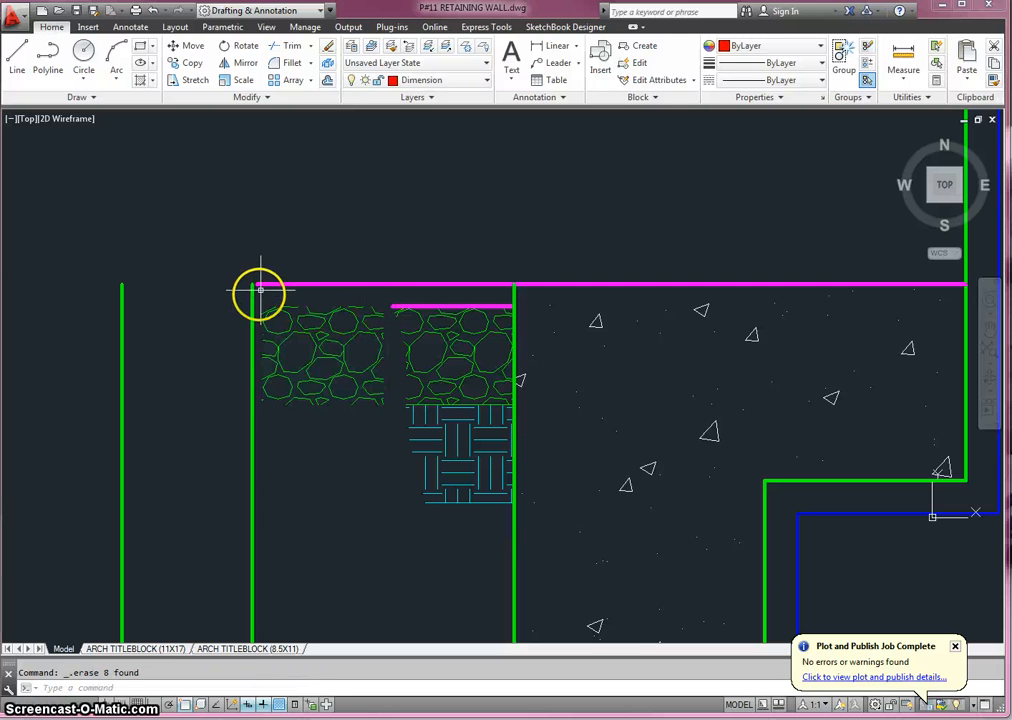
pyautogui.click(258, 296)
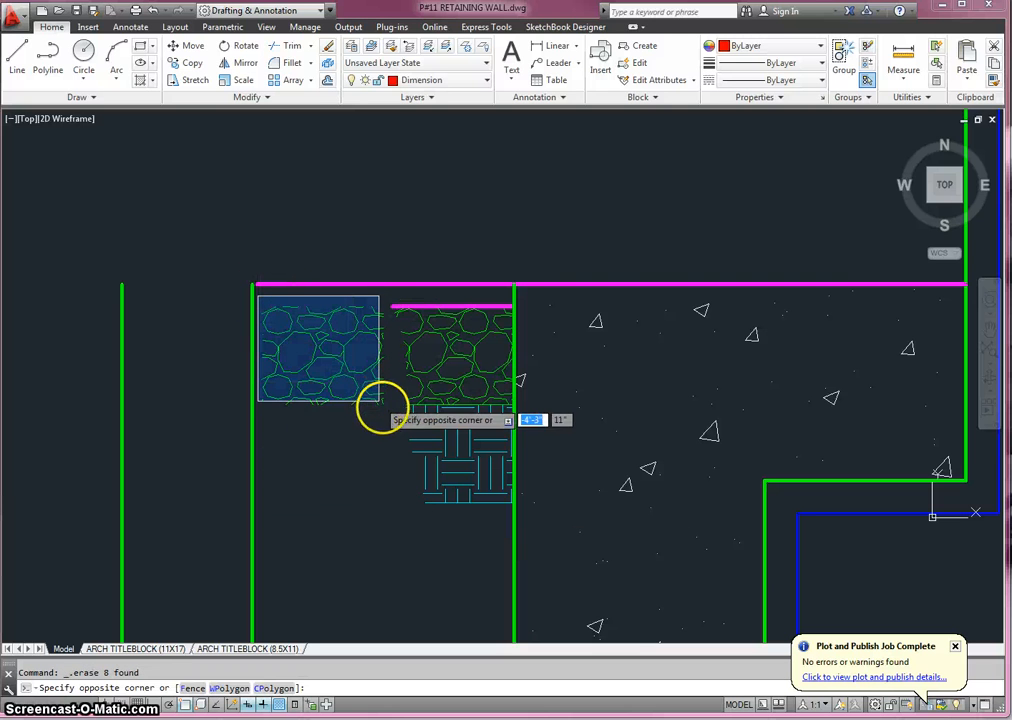
pyautogui.click(389, 423)
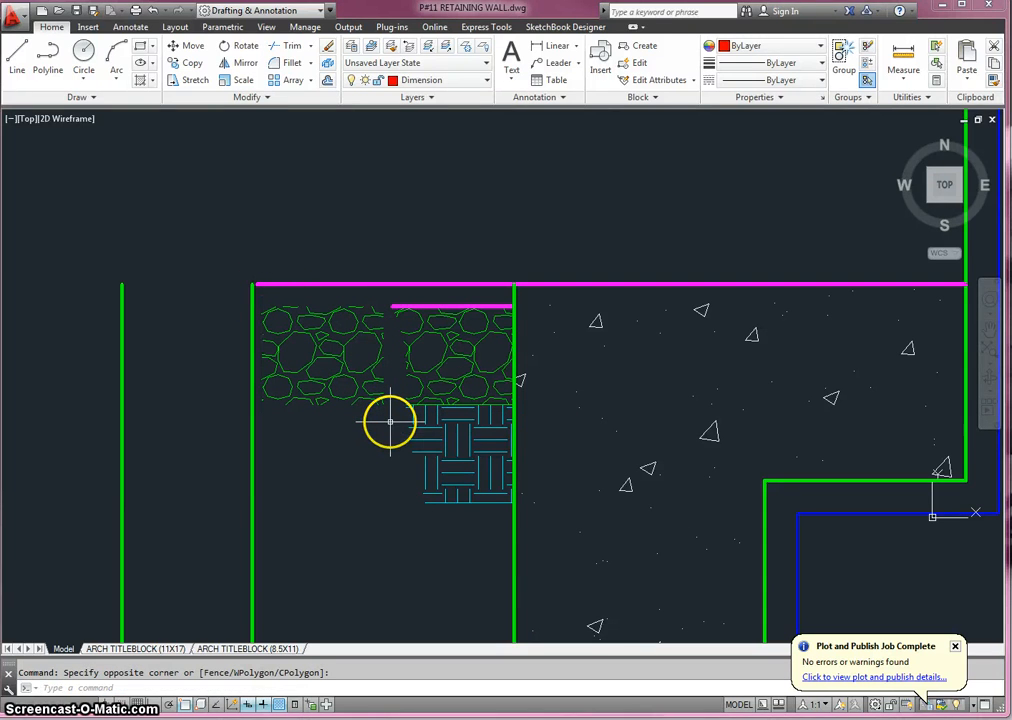
pyautogui.click(382, 402)
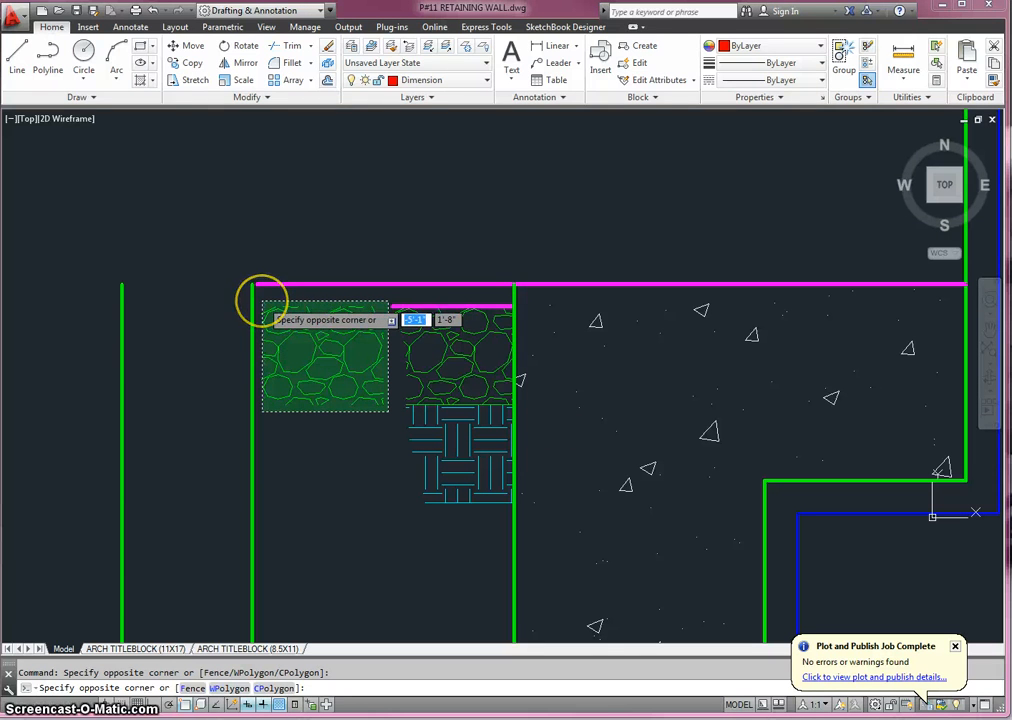
pyautogui.click(262, 302)
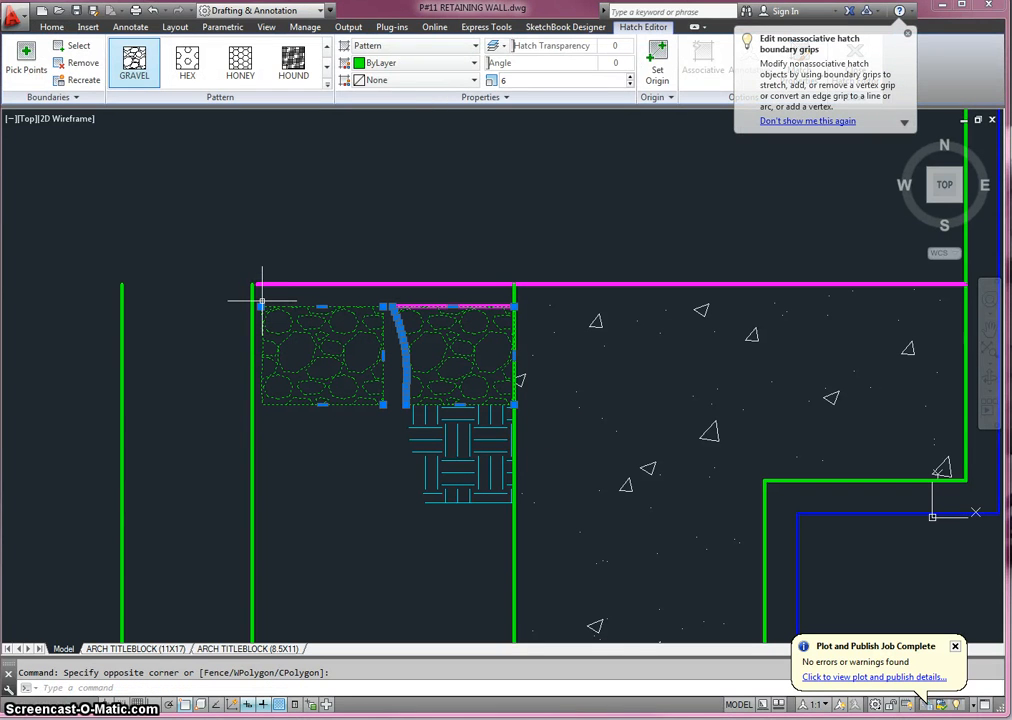
pyautogui.press('Escape')
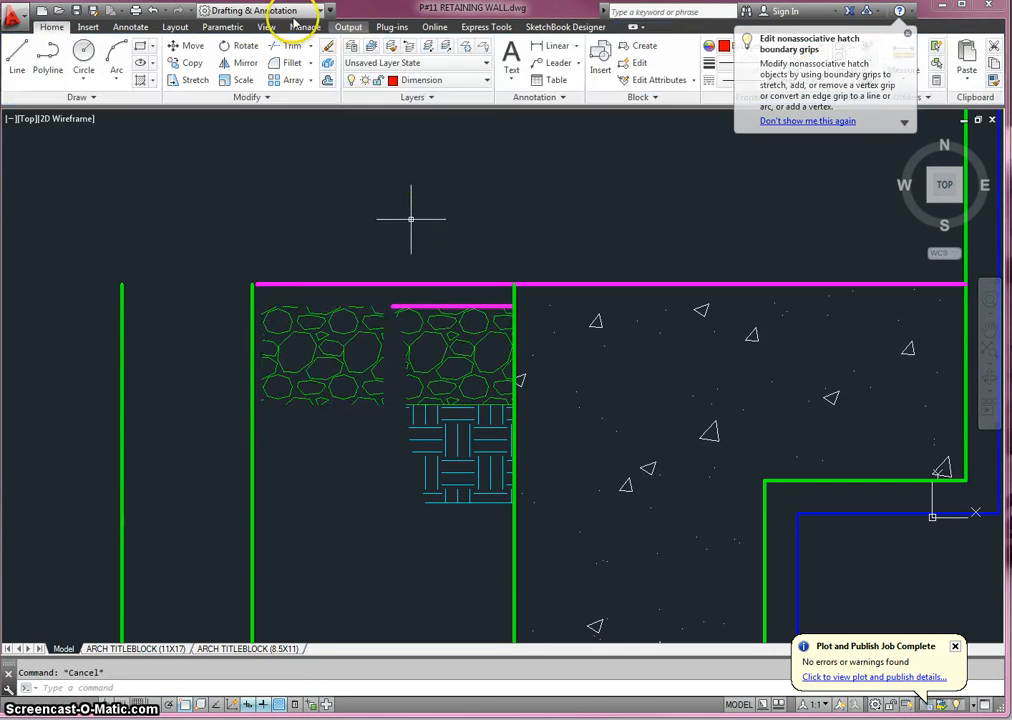
# Step: Explode the remaining gravel hatch and erase its detached left patch together with the short lower magenta line
pyautogui.click(327, 63)
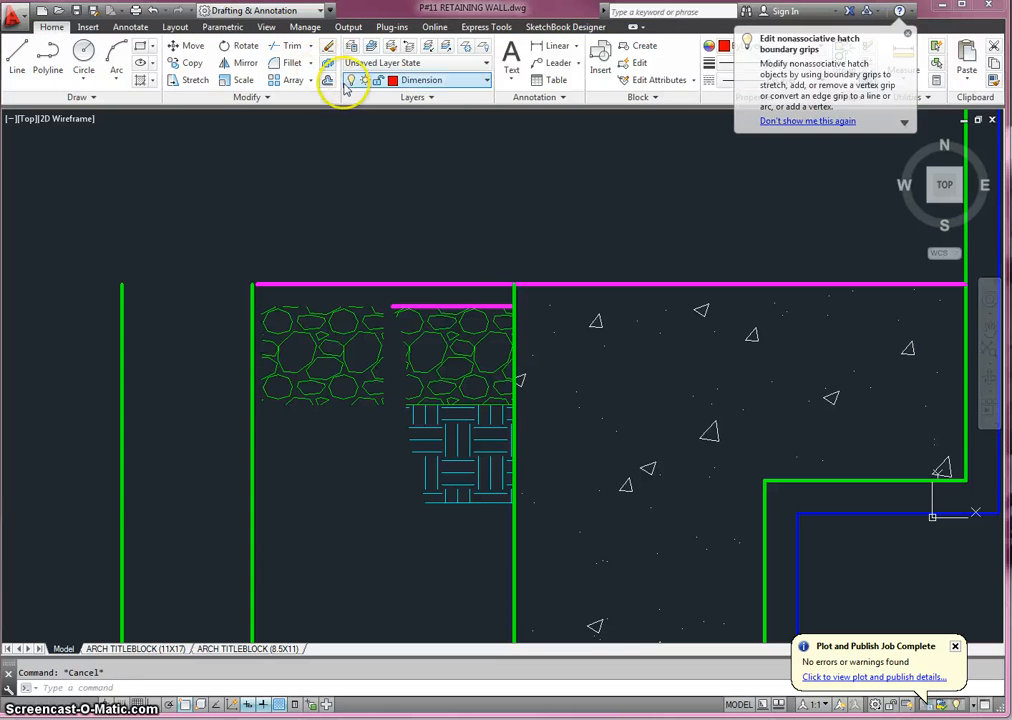
pyautogui.click(417, 313)
pyautogui.press('Return')
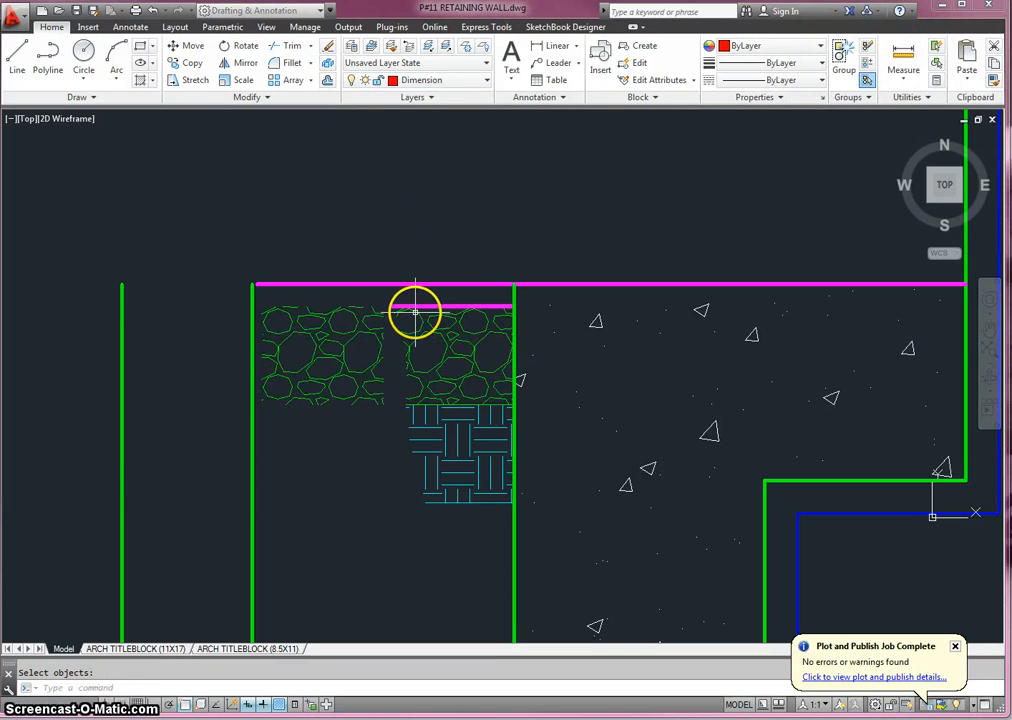
pyautogui.click(393, 423)
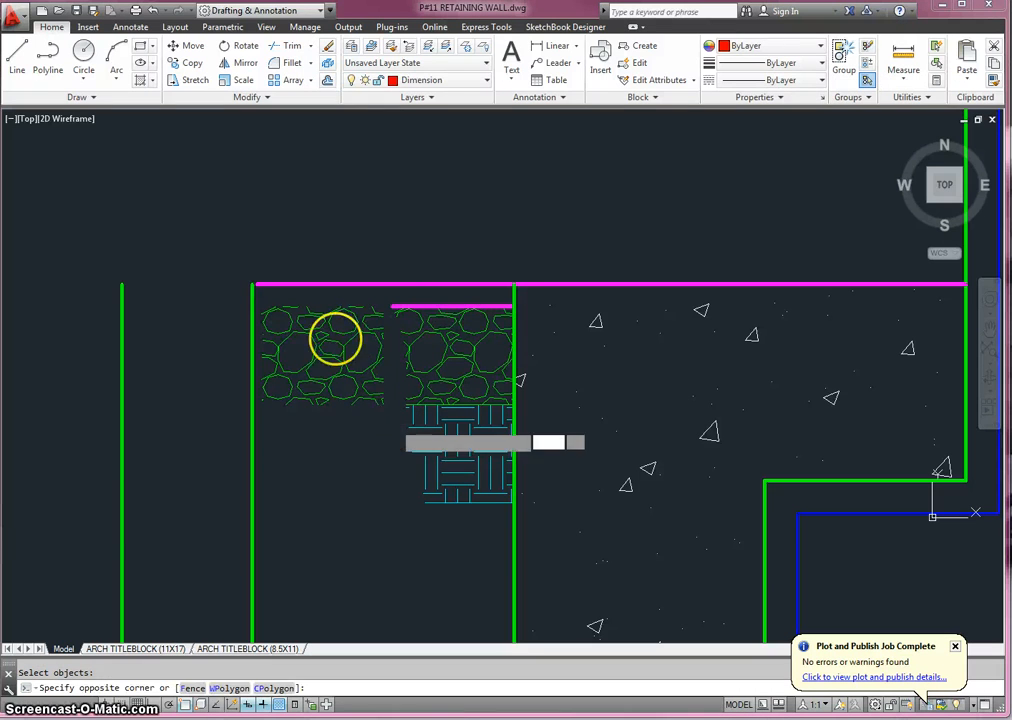
pyautogui.click(253, 296)
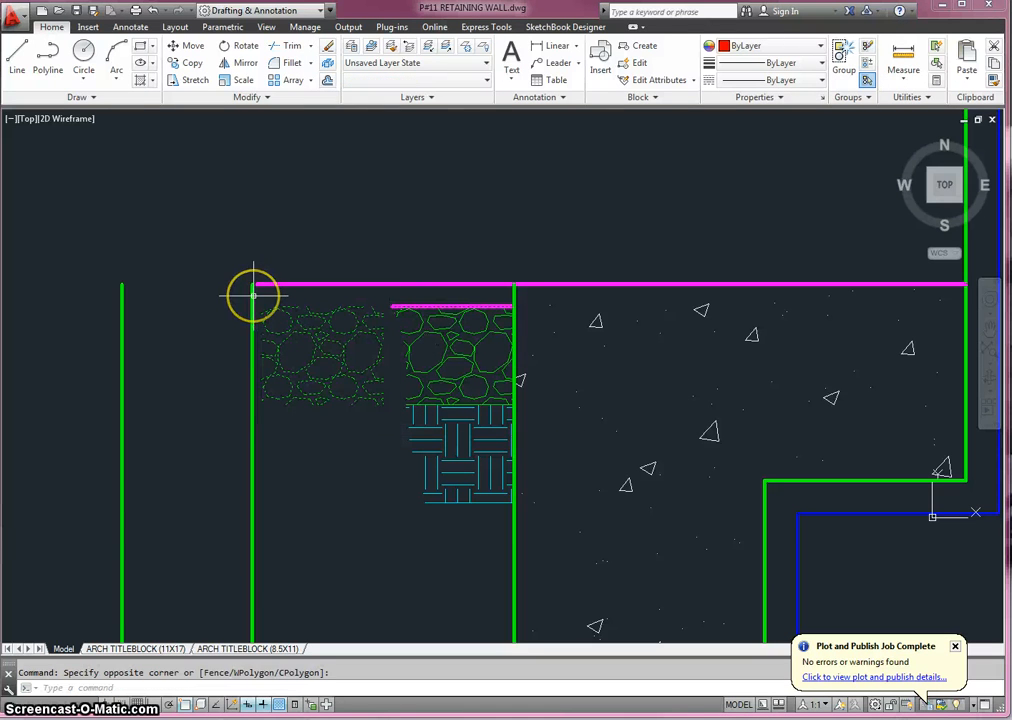
pyautogui.press('Delete')
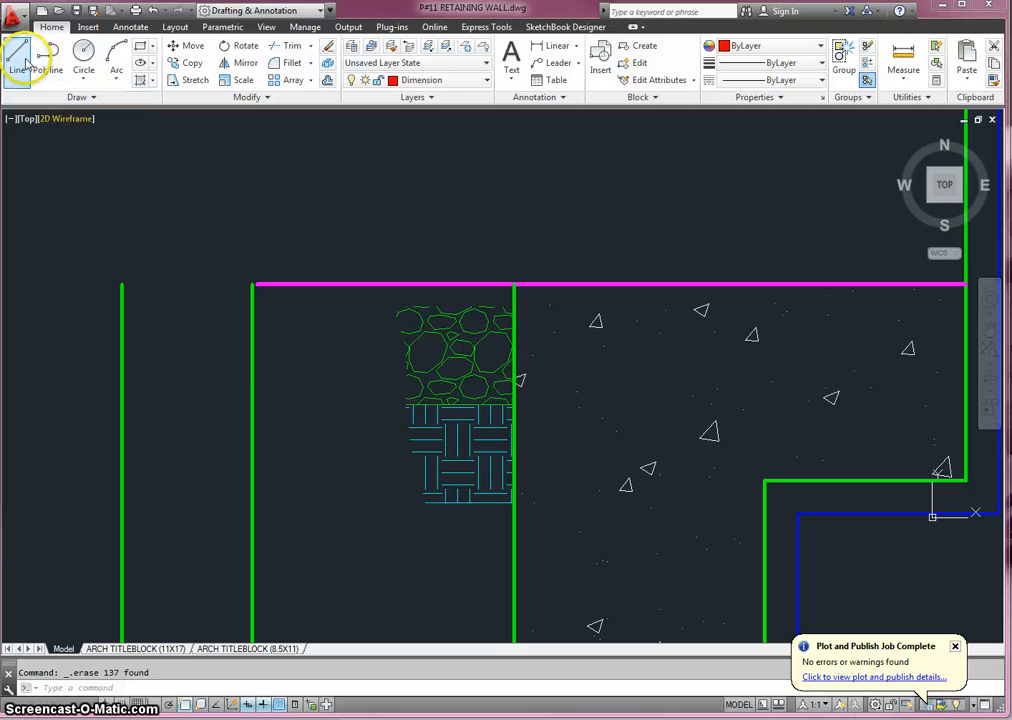
# Step: Draw a short slanted cutting line across the upper magenta line above the gravel and trim the magenta line left of it
pyautogui.click(390, 266)
pyautogui.click(382, 300)
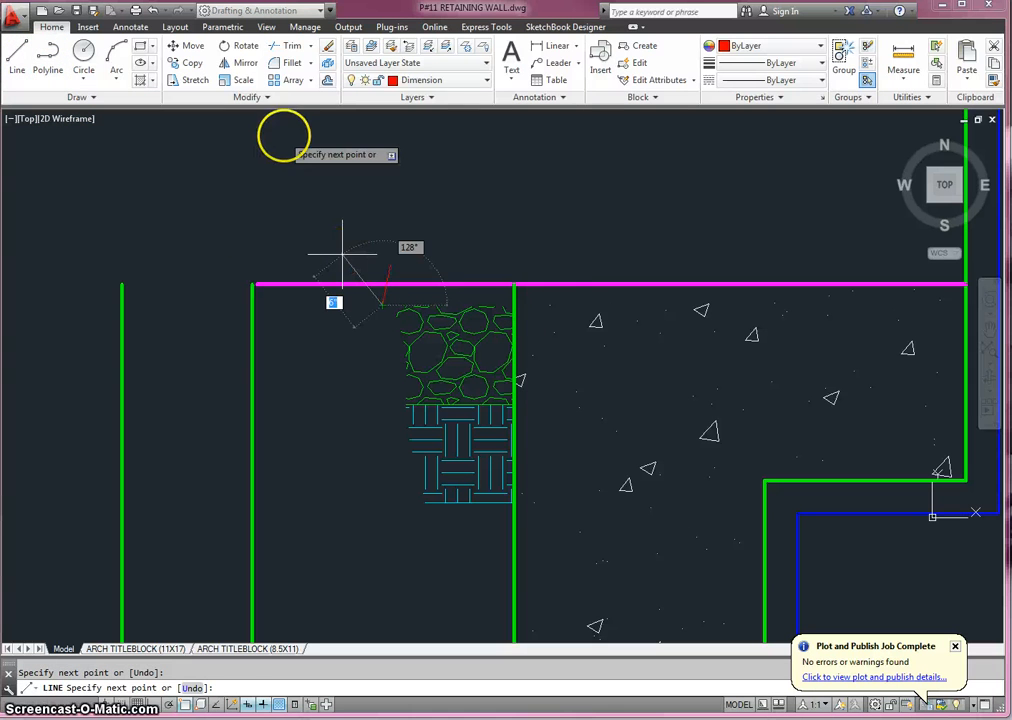
pyautogui.click(280, 45)
pyautogui.press('Return')
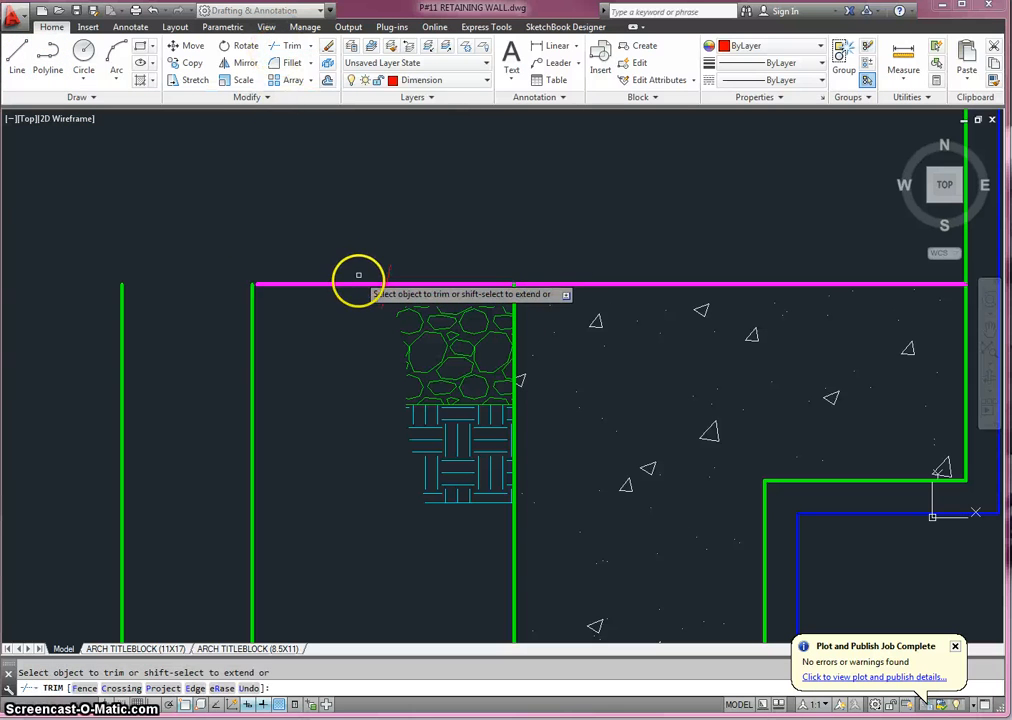
pyautogui.press('Return')
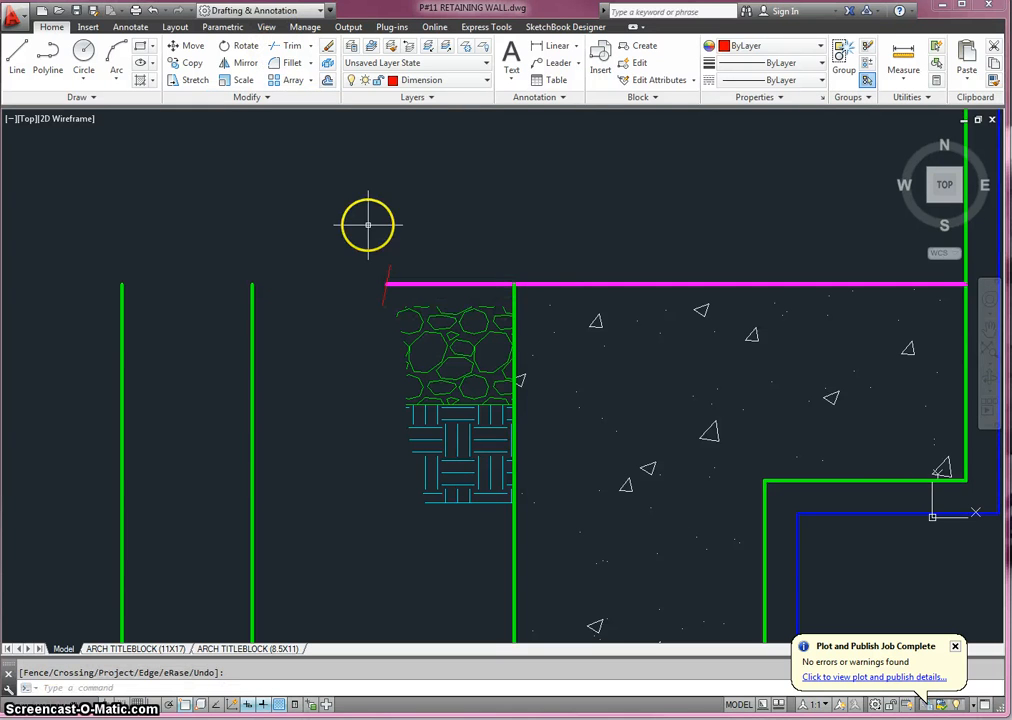
# Step: Erase the three green vertical lines left of the soil hatches and the short red cutting line
pyautogui.scroll(-4, 387, 218)
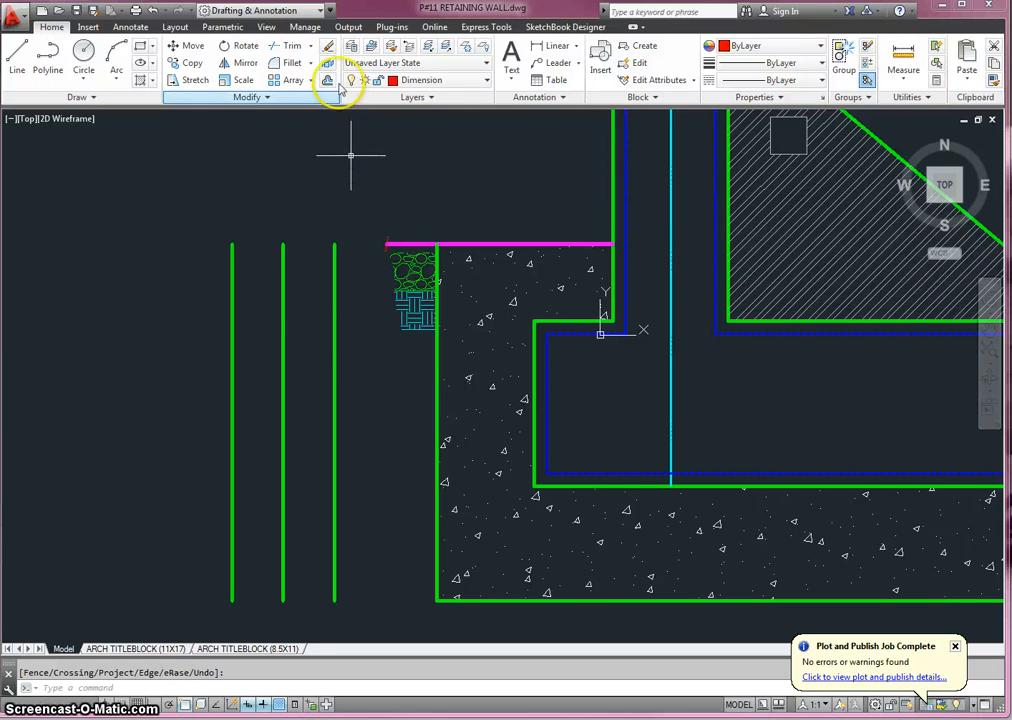
pyautogui.click(328, 46)
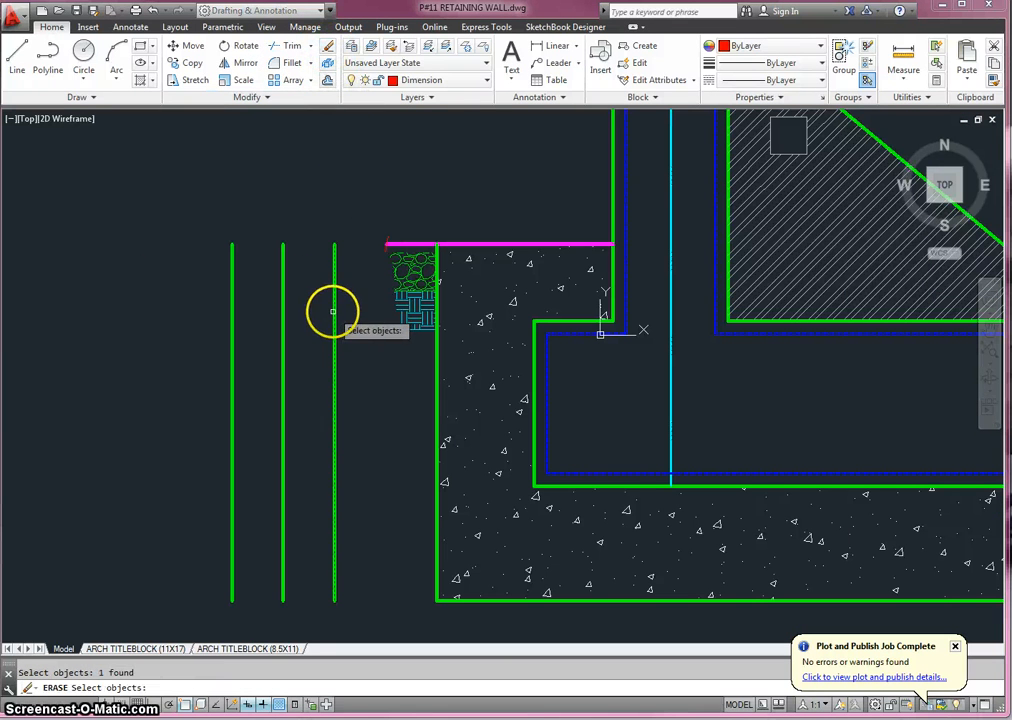
pyautogui.click(282, 318)
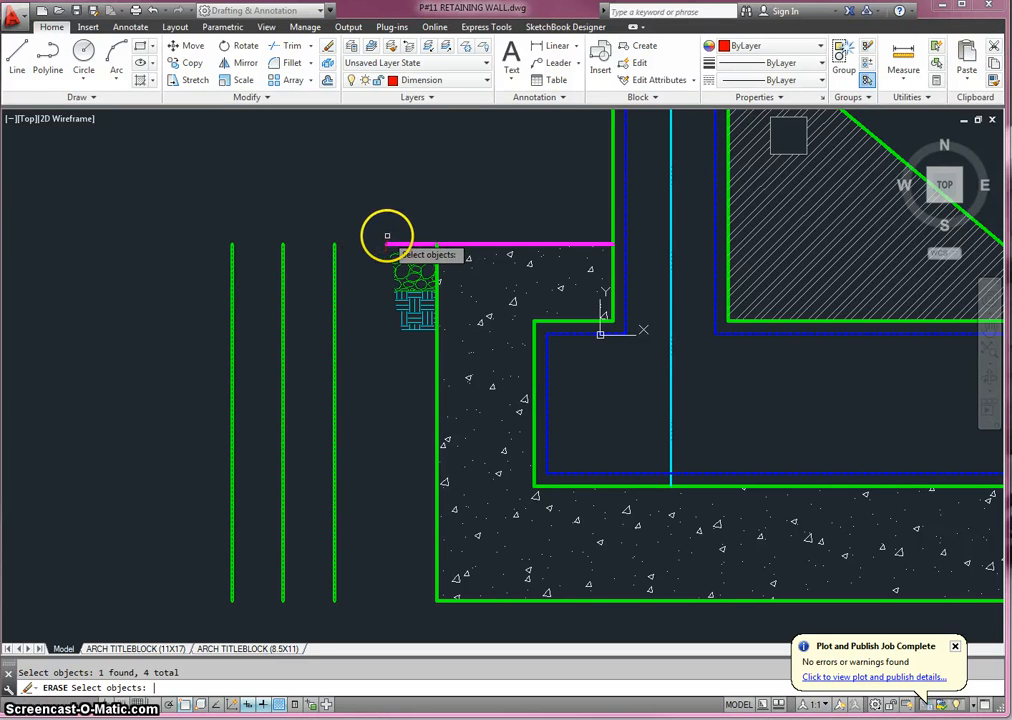
pyautogui.press('Return')
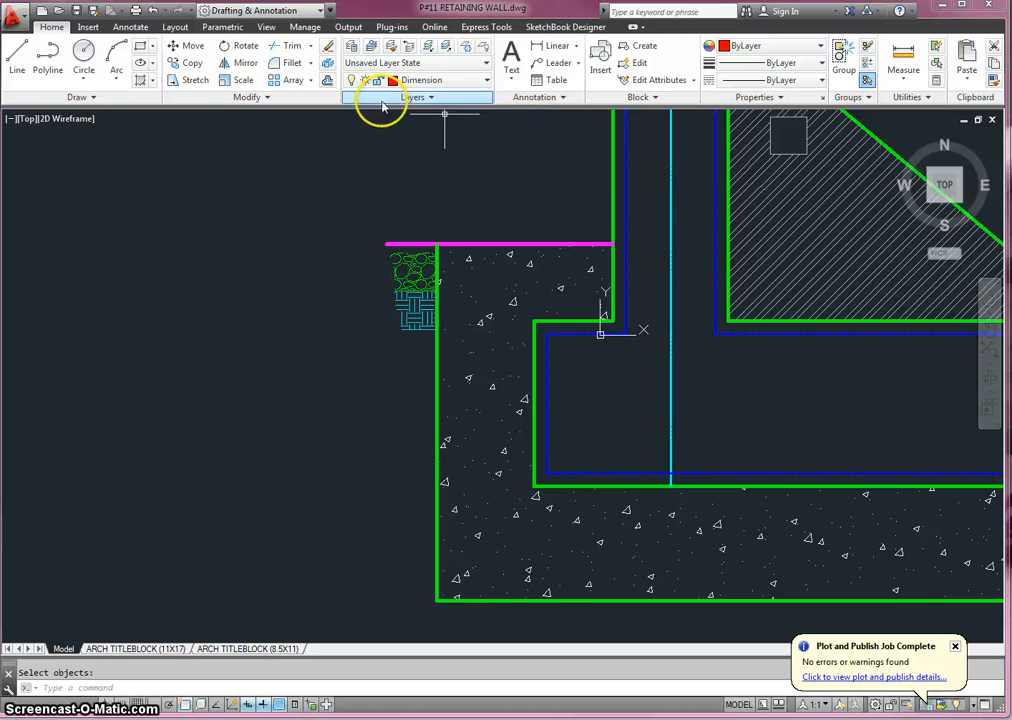
# Step: Offset the concrete area's left green edge 12 inches outward, and offset the resulting line another 12 inches to the left
pyautogui.click(328, 82)
pyautogui.write('12')
pyautogui.press('Return')
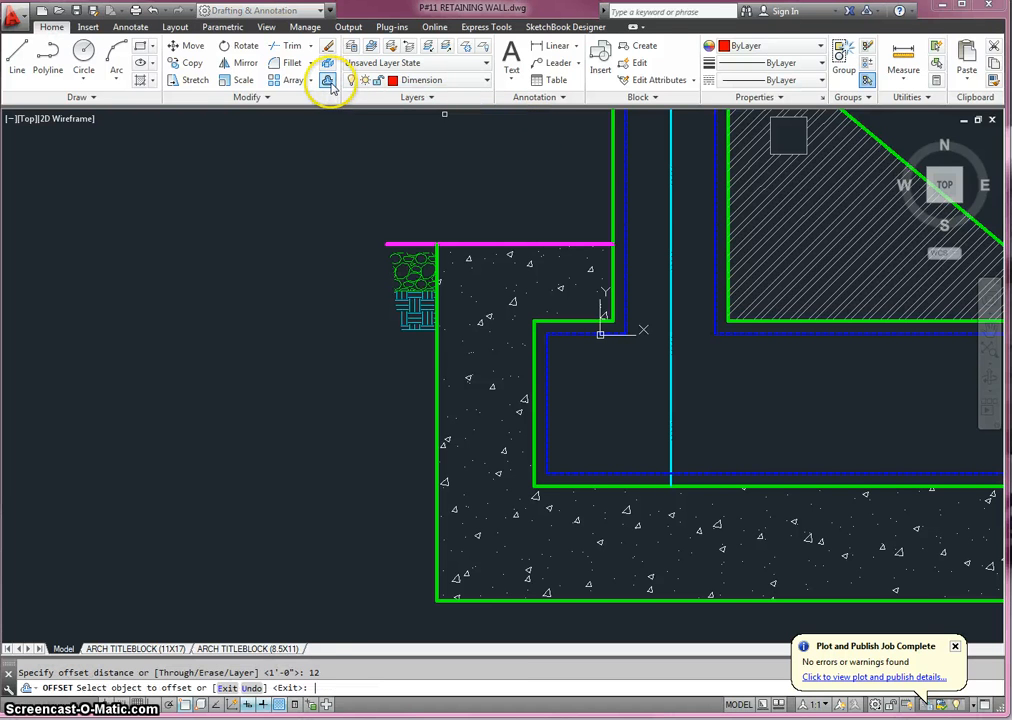
pyautogui.click(437, 424)
pyautogui.click(405, 419)
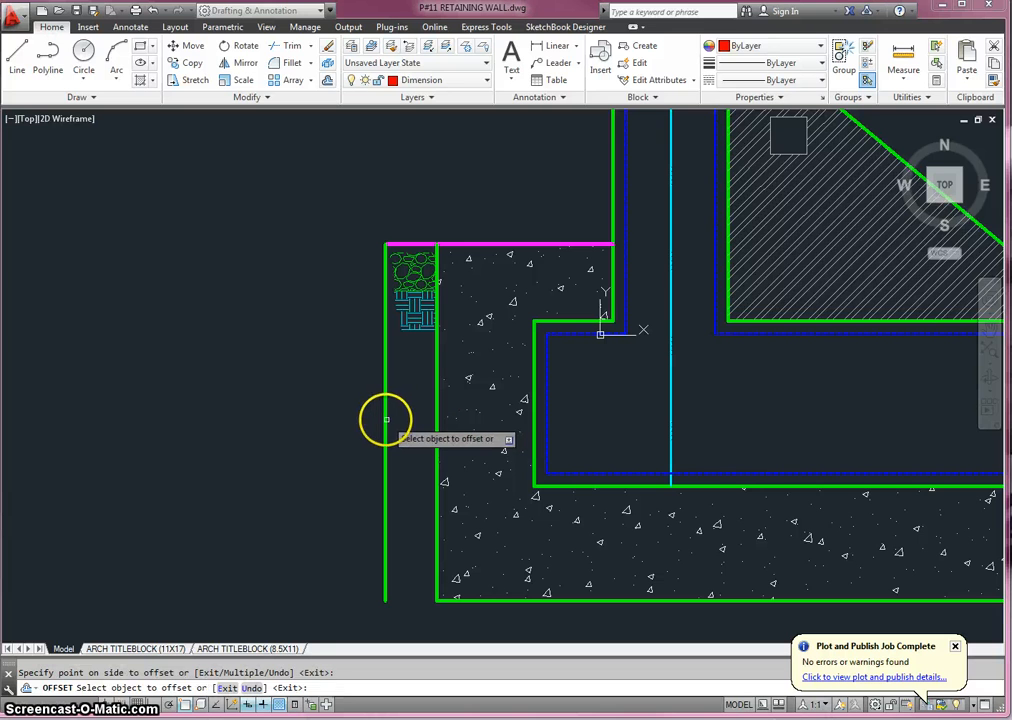
pyautogui.click(386, 419)
pyautogui.click(305, 412)
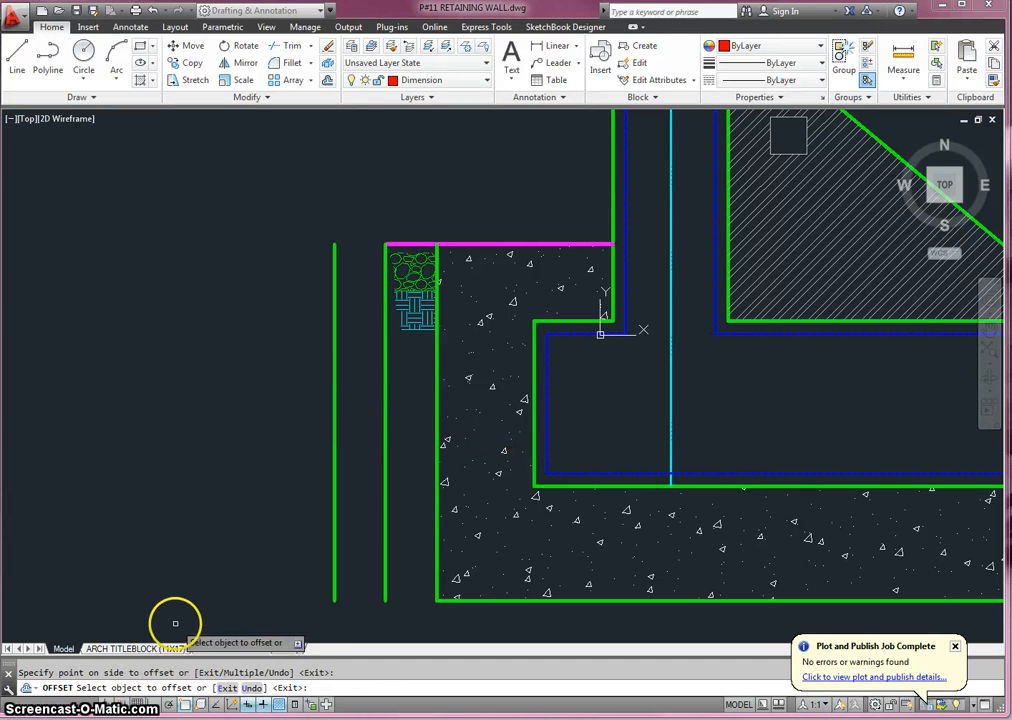
# Step: On the ARCH TITLEBLOCK (8.5X11) layout, shift the section slightly left inside the viewport and return to paper space
pyautogui.click(219, 648)
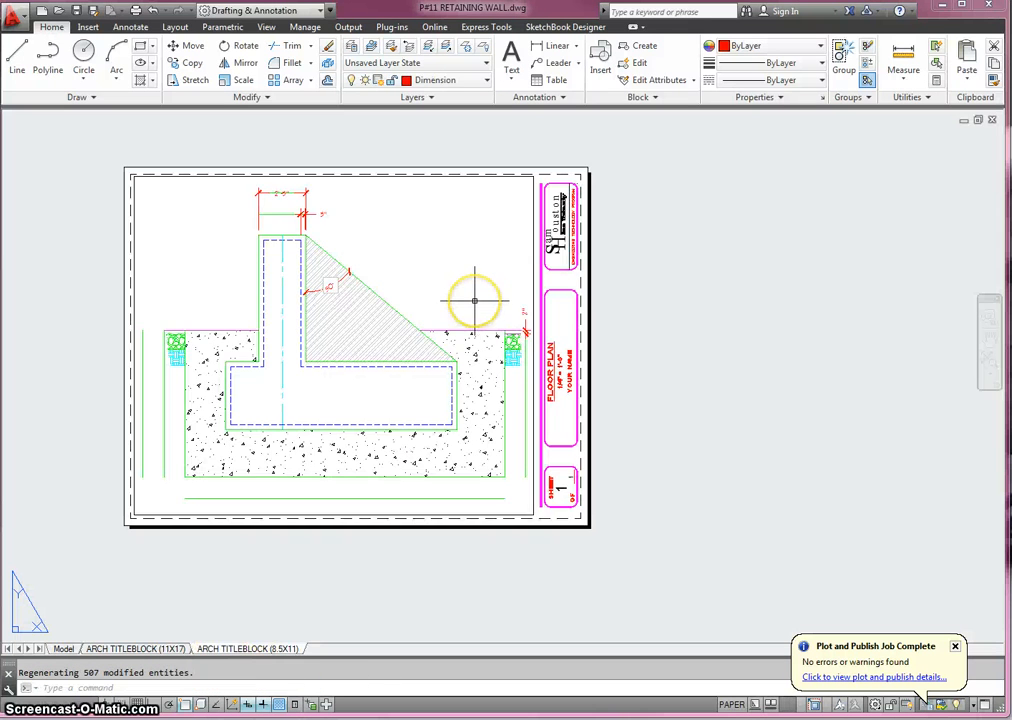
pyautogui.scroll(-2, 474, 295)
pyautogui.scroll(2, 474, 295)
pyautogui.doubleClick(474, 287)
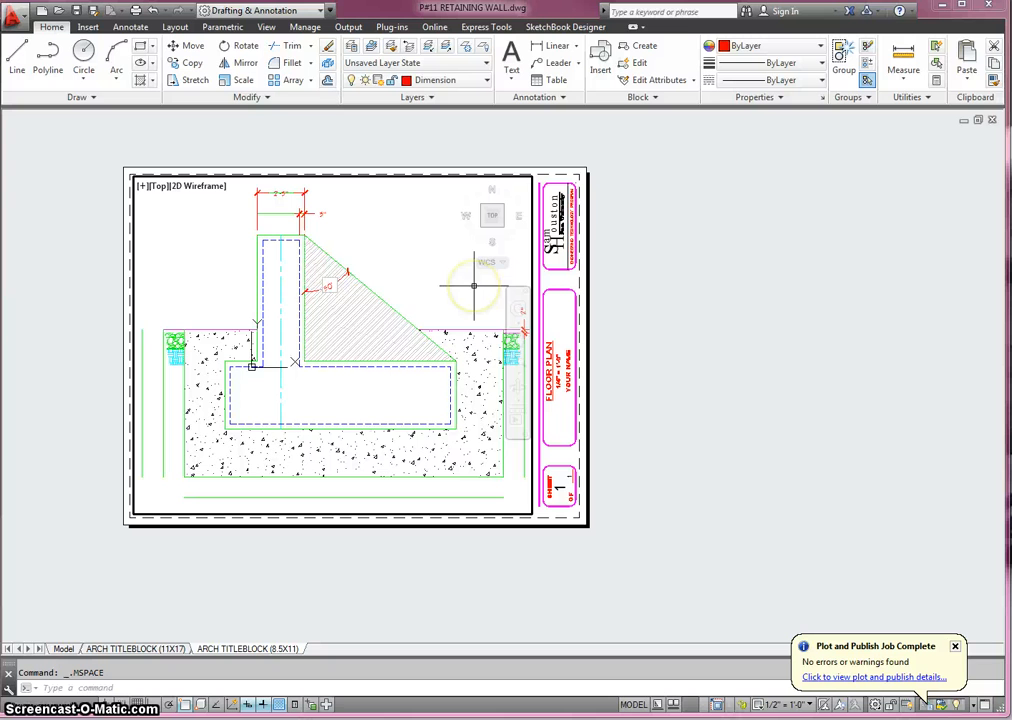
pyautogui.moveTo(474, 286); pyautogui.dragTo(460, 290, button='middle')
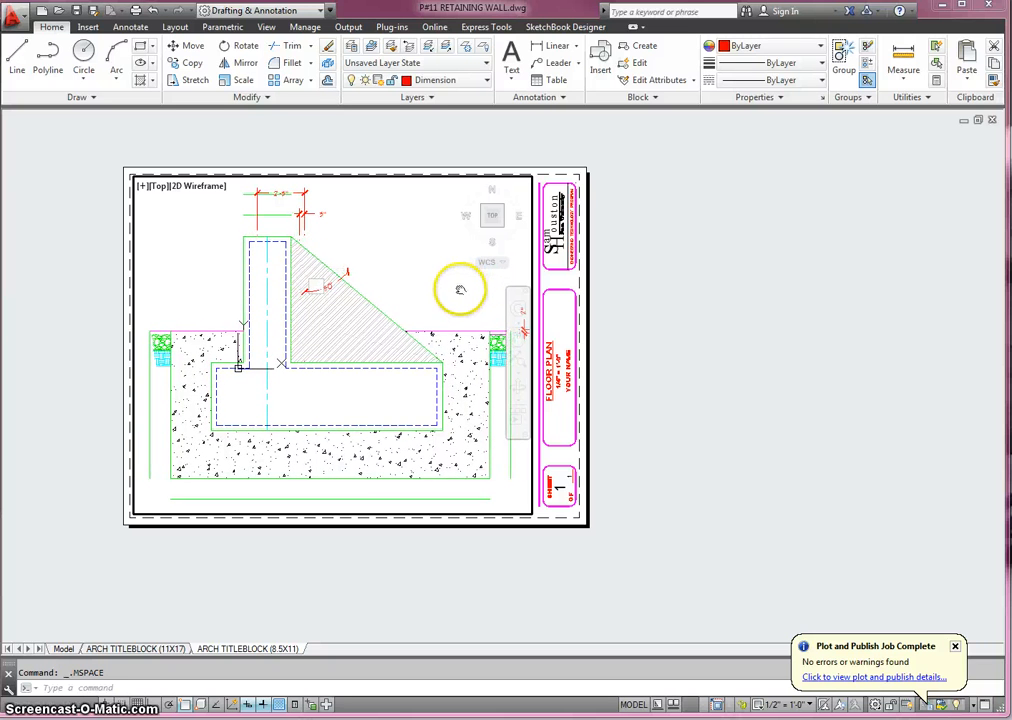
pyautogui.doubleClick(698, 262)
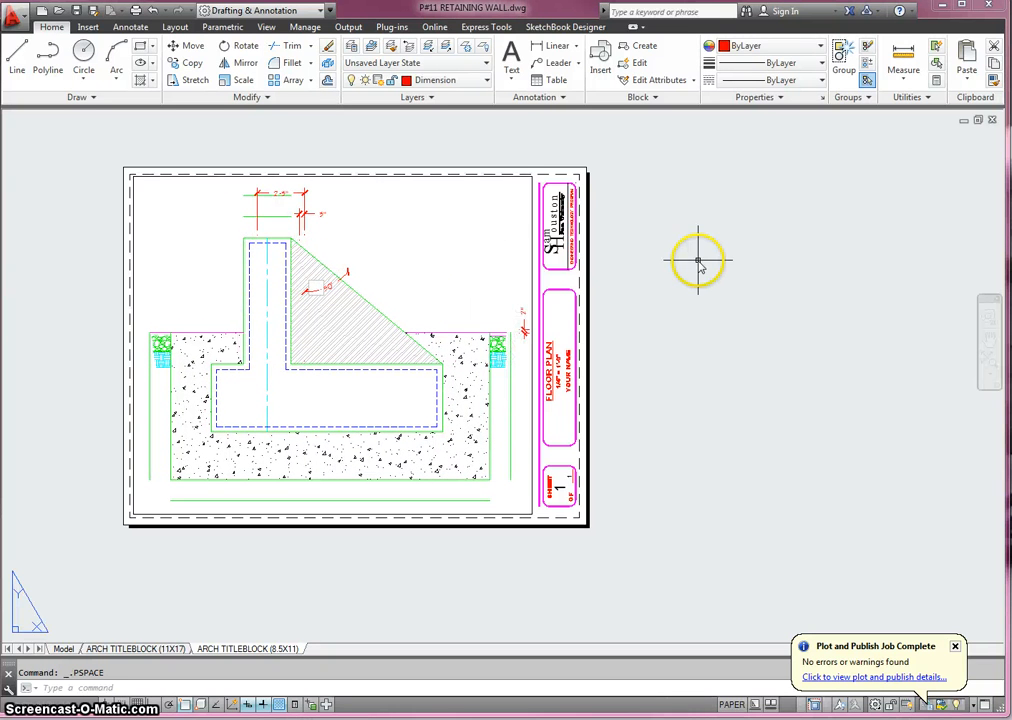
# Step: Erase the four misaligned dimensions: the 2" vertical one, the 50° angle, and the 2'-3" and 3" ones above the stem
pyautogui.scroll(2, 335, 215)
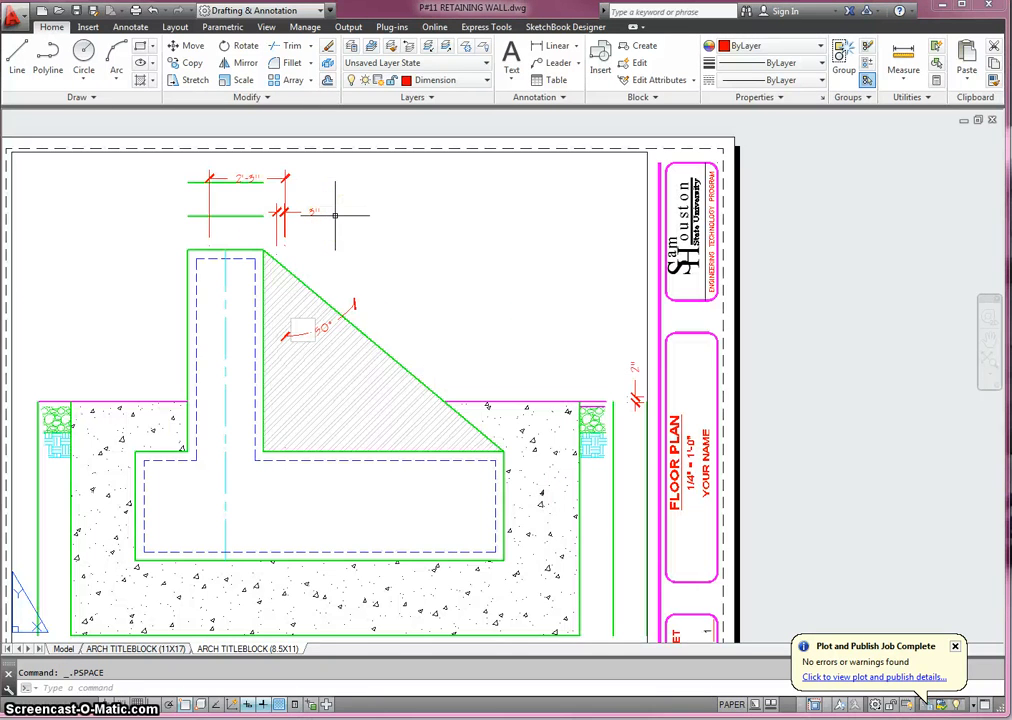
pyautogui.scroll(-2, 335, 215)
pyautogui.moveTo(335, 217); pyautogui.dragTo(395, 203, button='middle')
pyautogui.scroll(3, 390, 240)
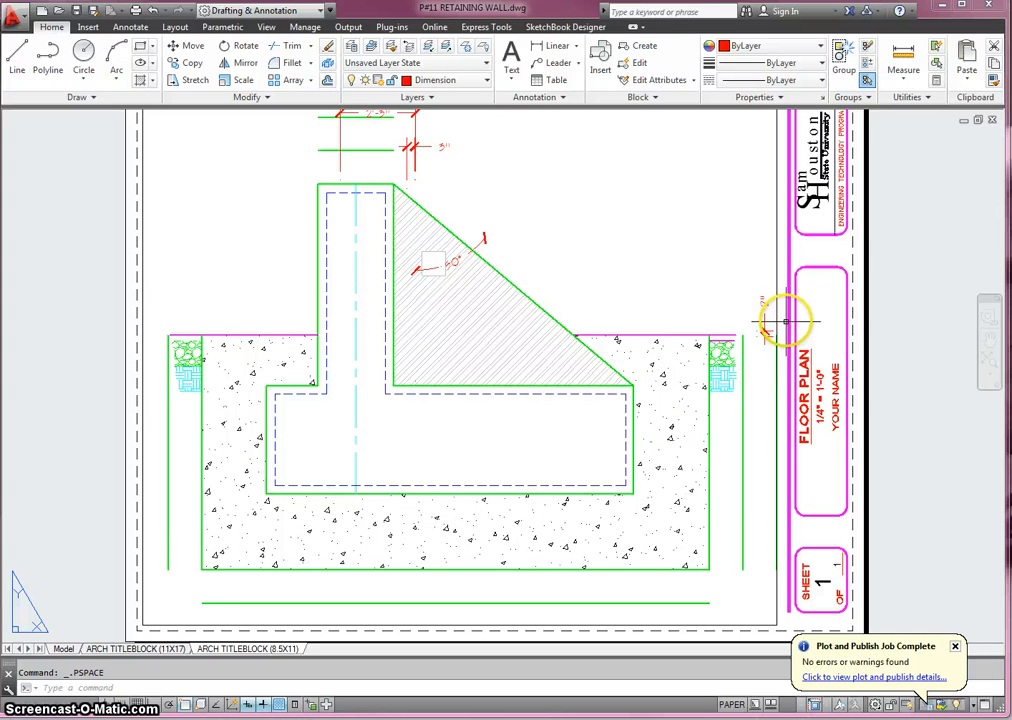
pyautogui.moveTo(763, 334)
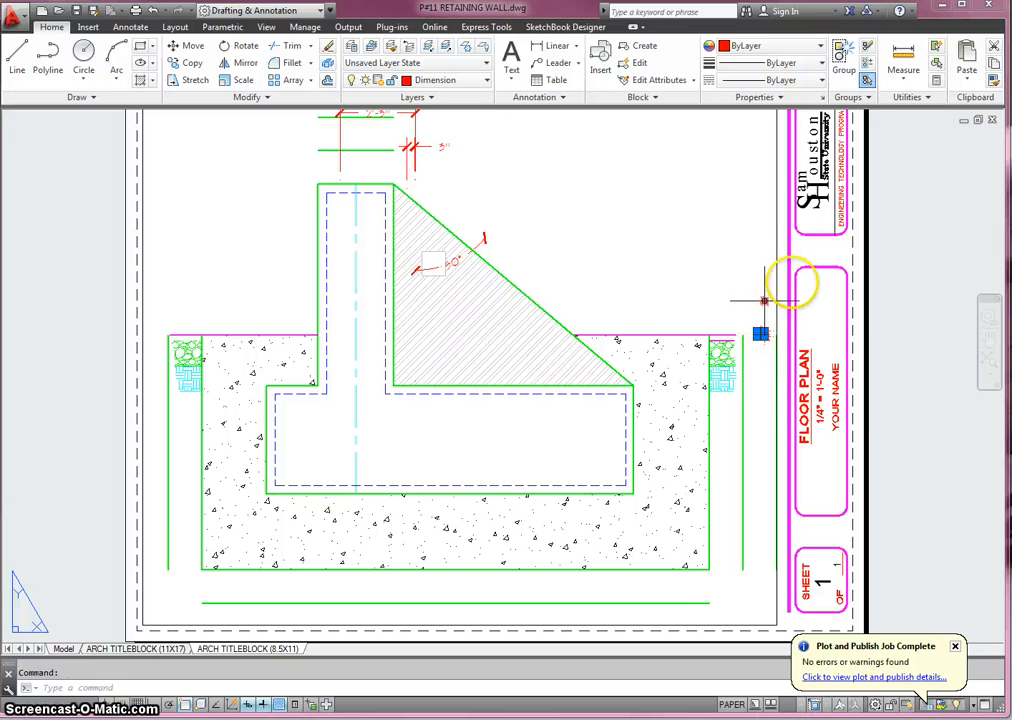
pyautogui.press('Escape')
pyautogui.click(766, 304)
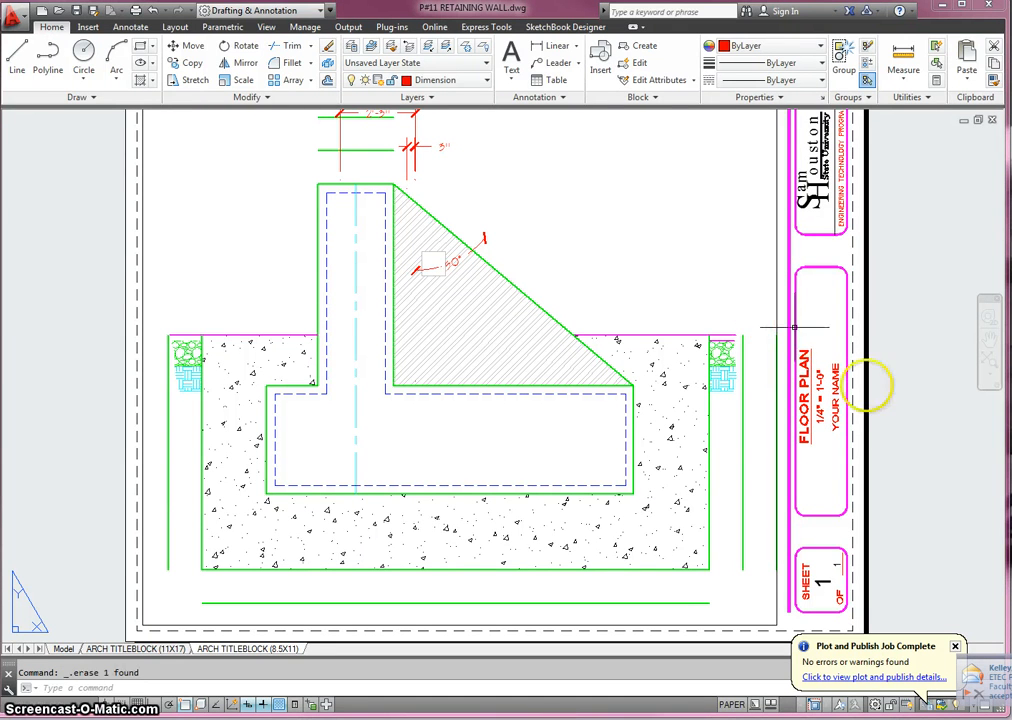
pyautogui.click(955, 646)
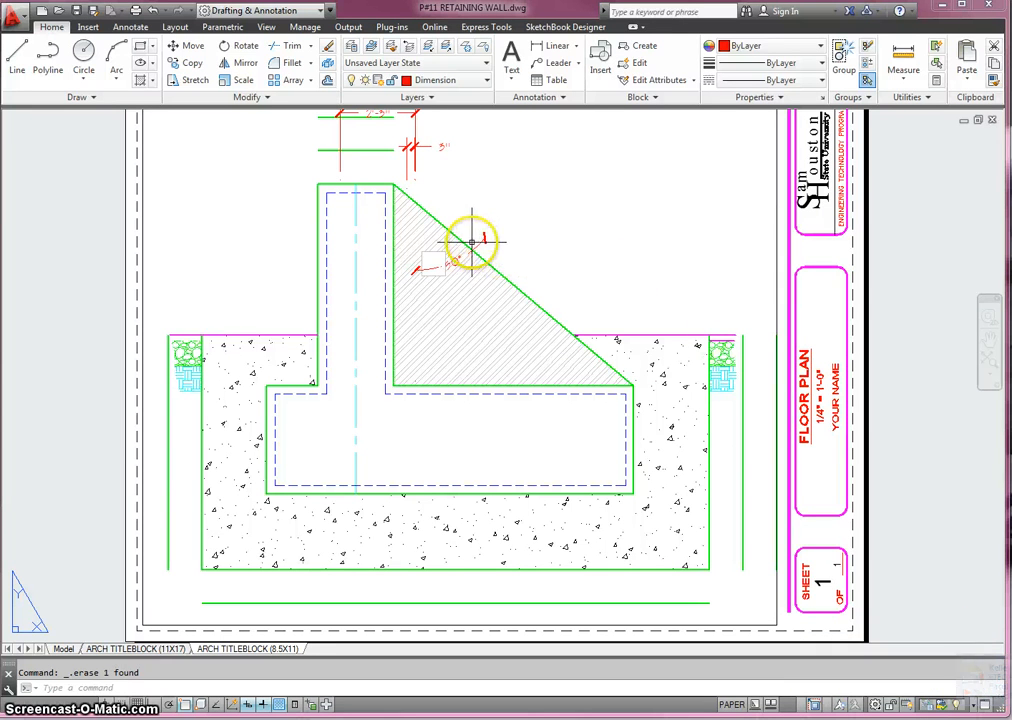
pyautogui.press('Delete')
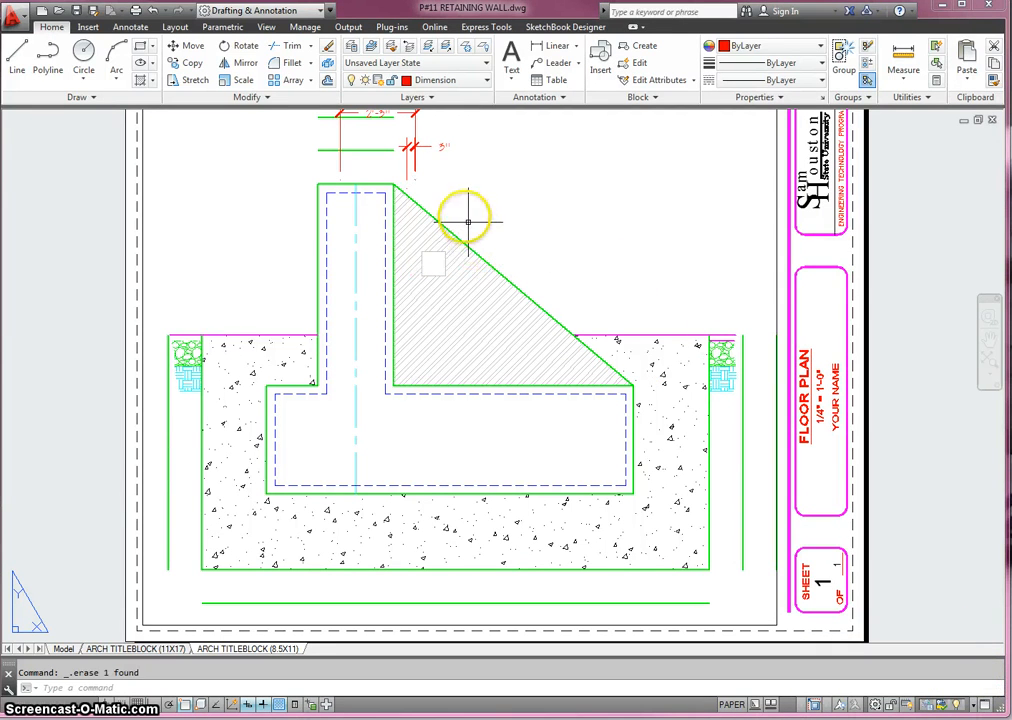
pyautogui.press('Delete')
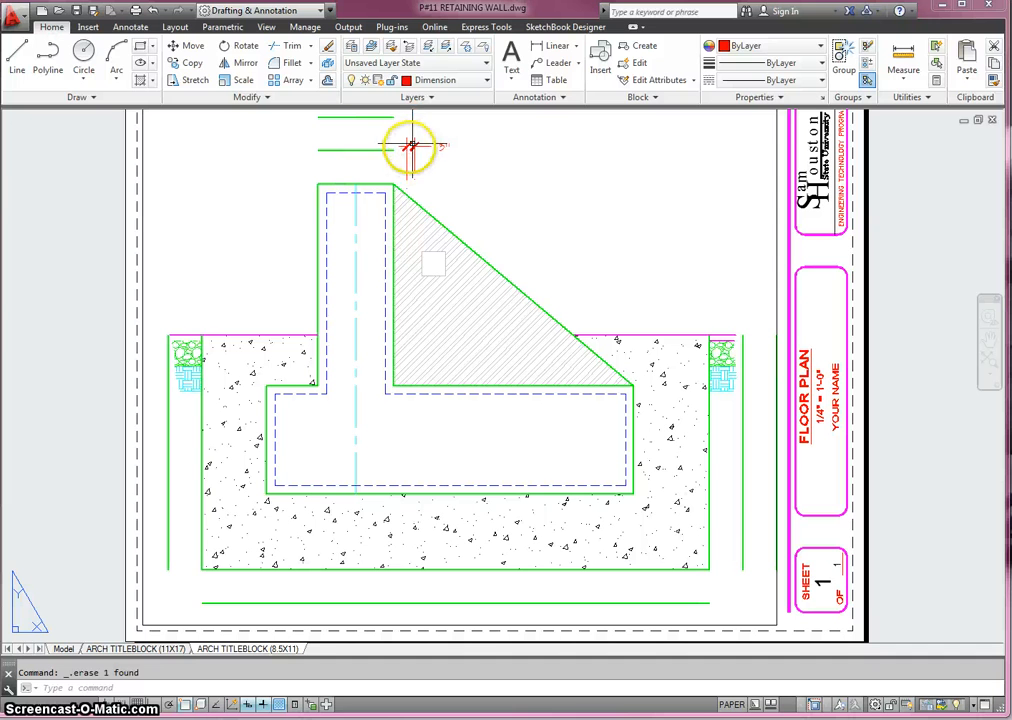
pyautogui.press('Delete')
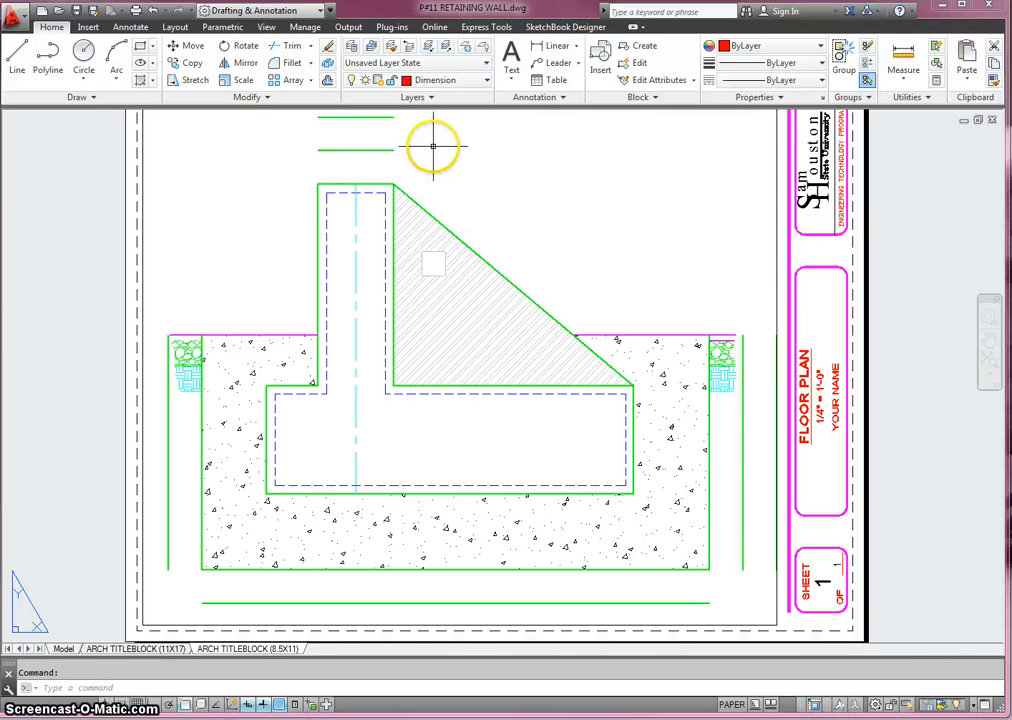
# Step: Add an angular dimension between the stem's right face and the sloped backfill line, placed inside the diagonal hatch
pyautogui.click(576, 47)
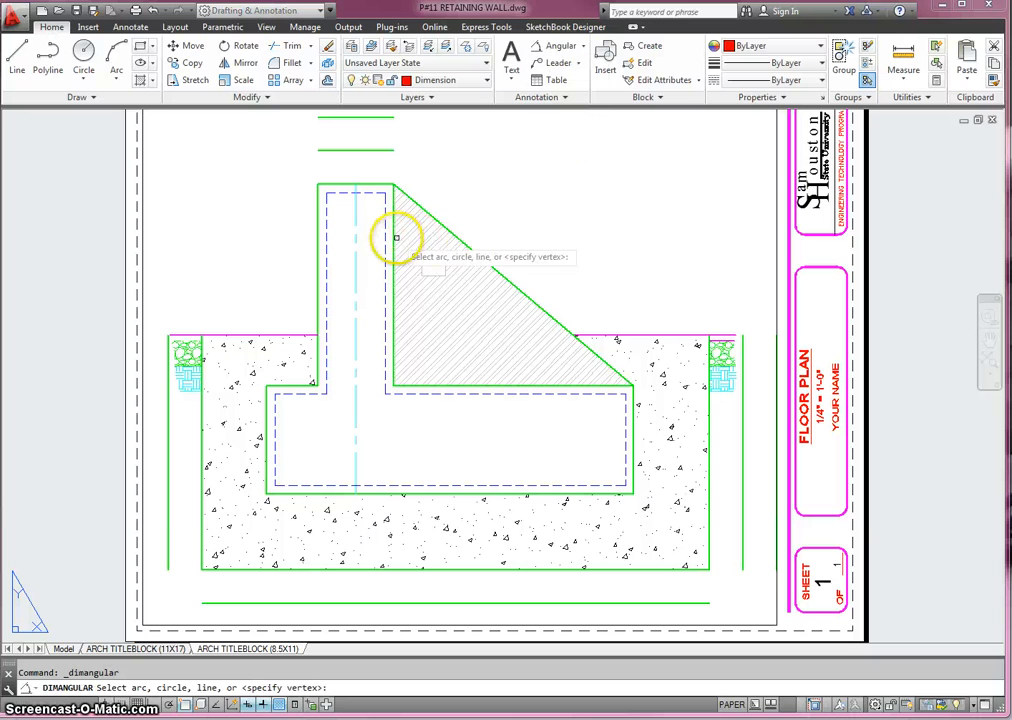
pyautogui.click(440, 223)
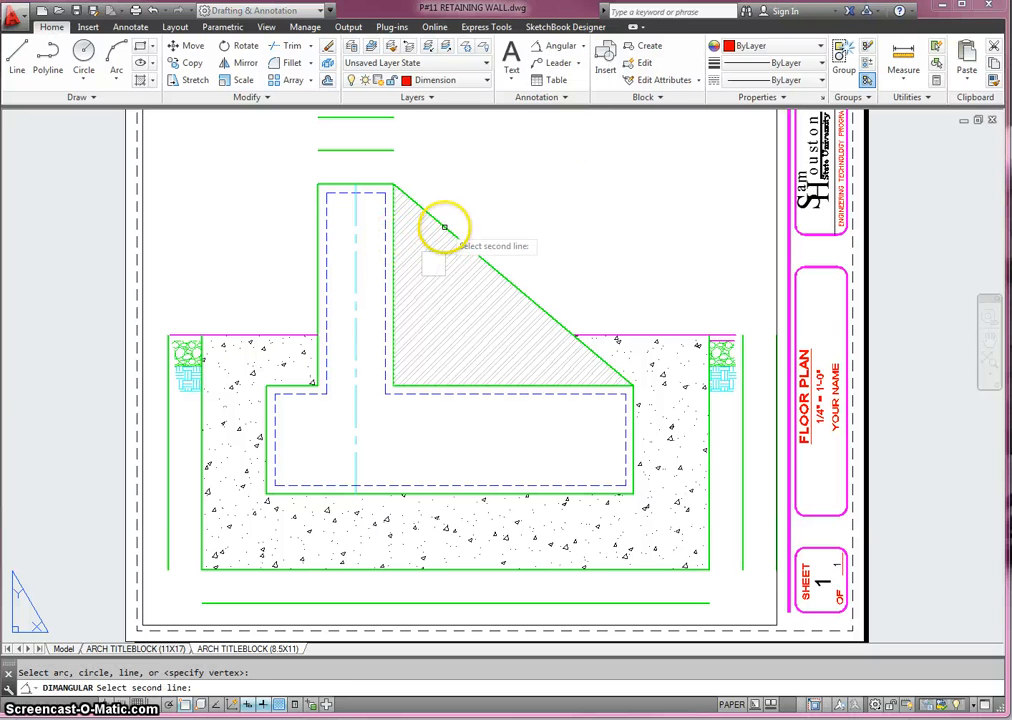
pyautogui.click(424, 262)
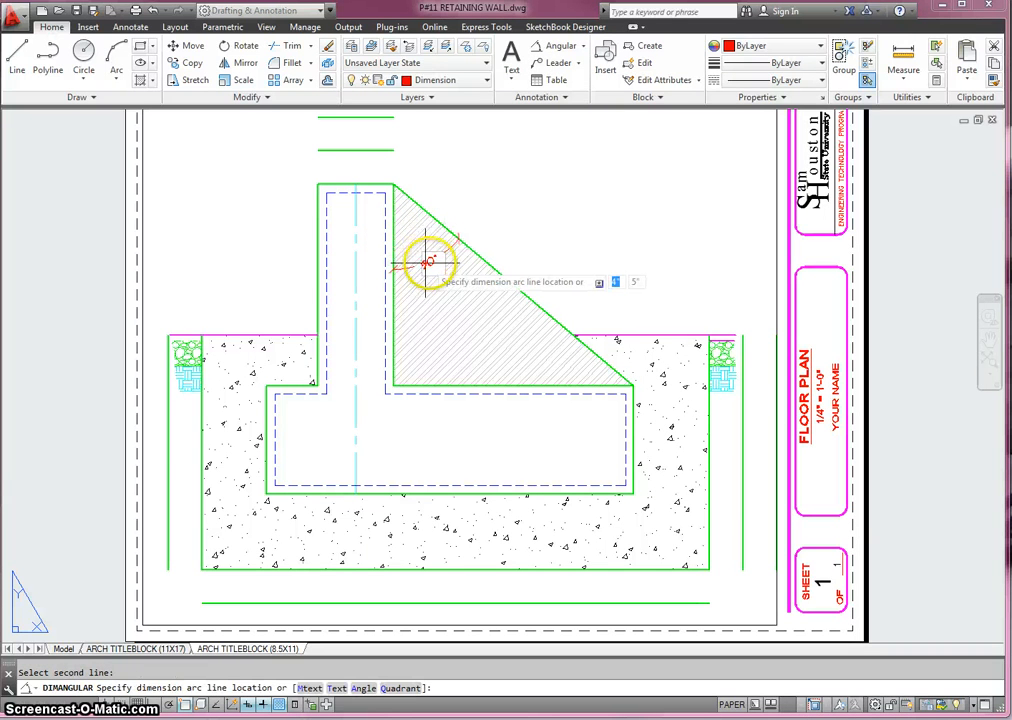
pyautogui.click(430, 264)
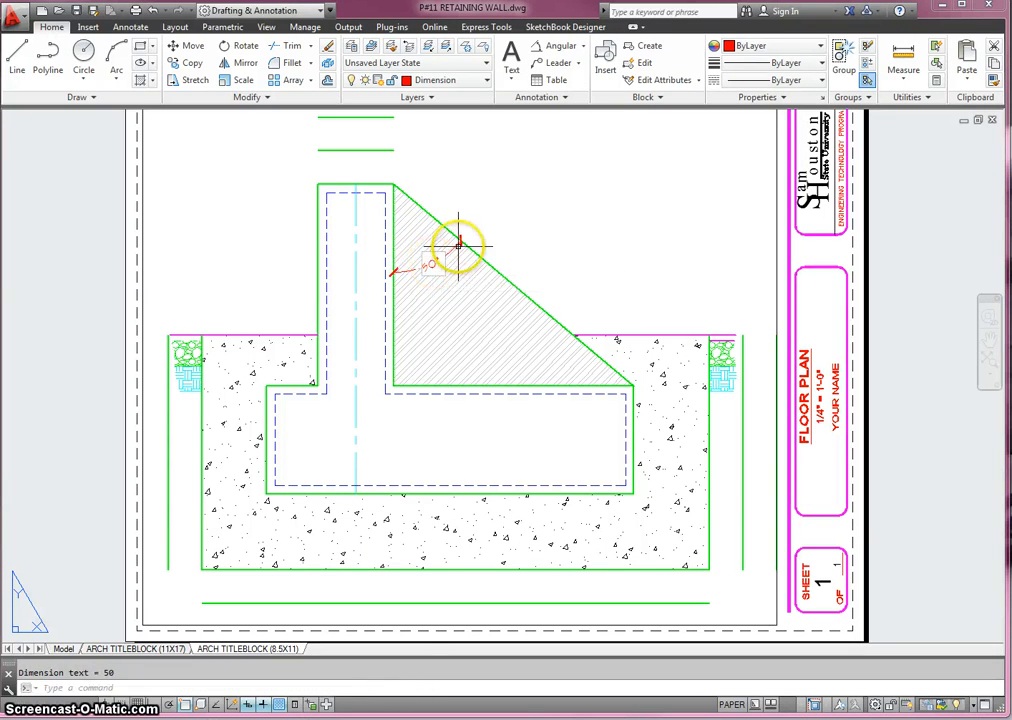
# Step: Add a linear dimension between the dashed blue line and the stem's right face at the top, level with the lower guide line
pyautogui.click(584, 46)
pyautogui.click(570, 66)
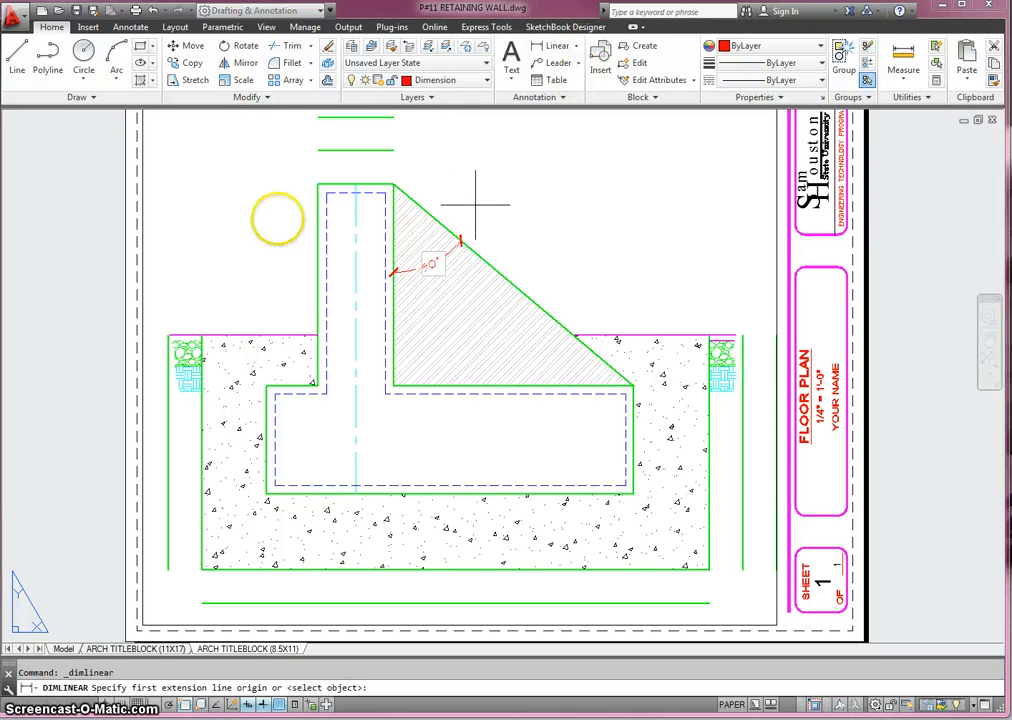
pyautogui.click(392, 185)
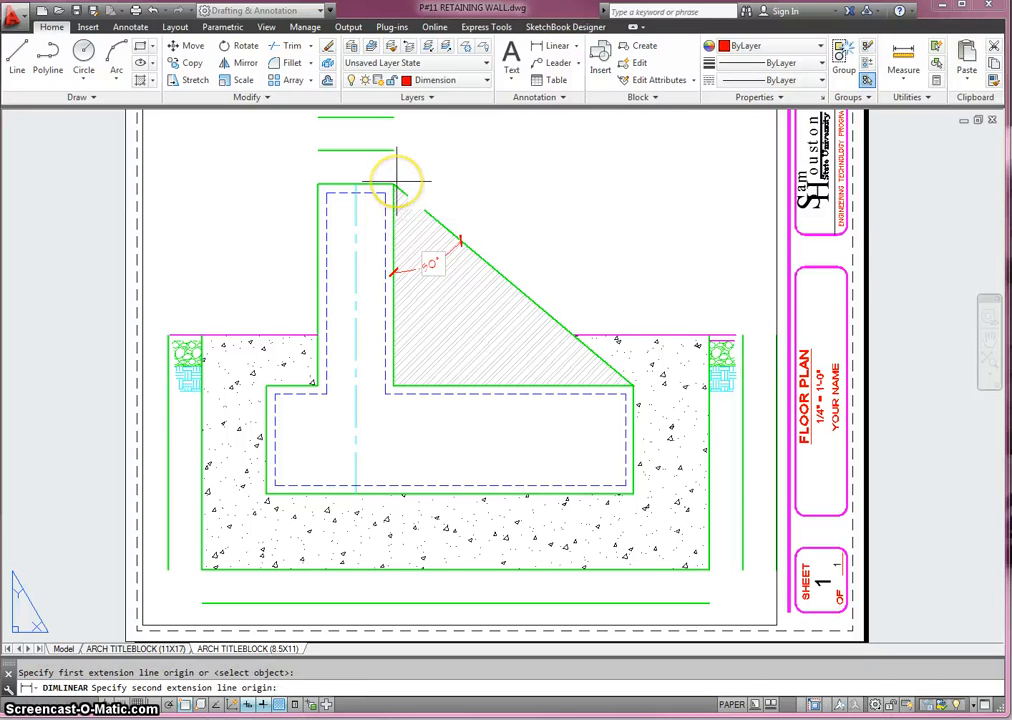
pyautogui.click(392, 150)
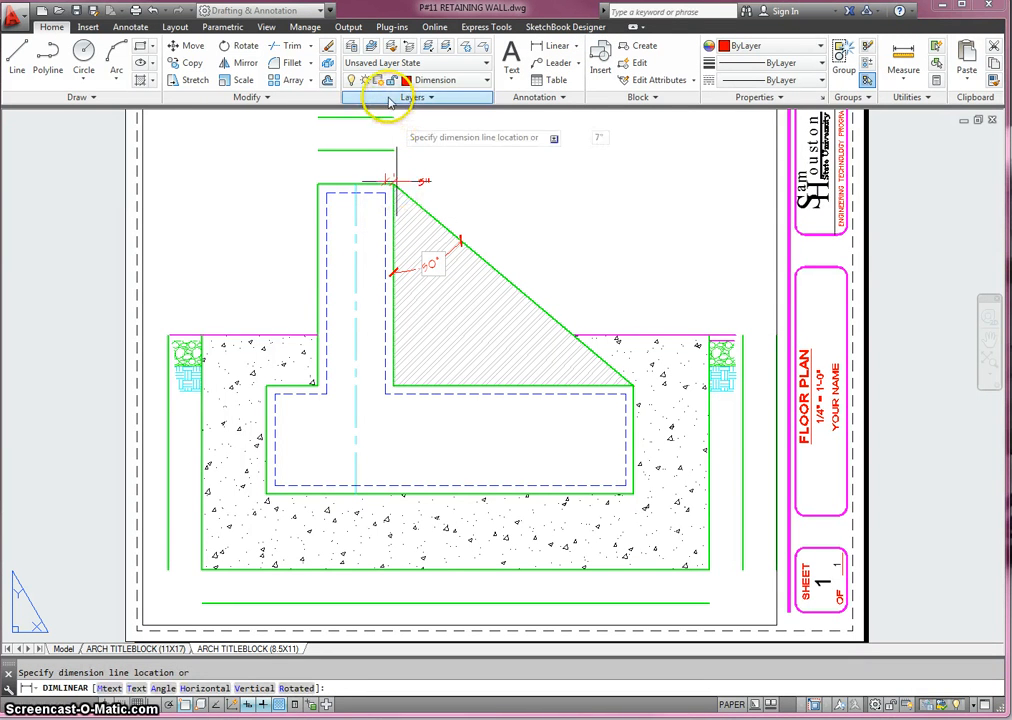
pyautogui.click(387, 150)
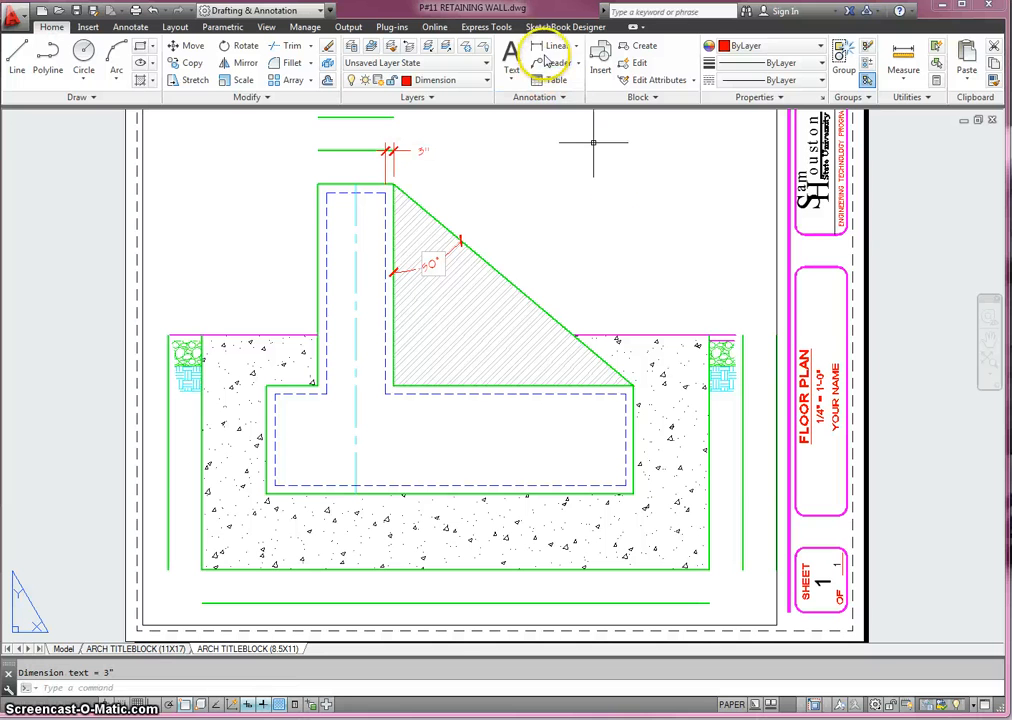
# Step: Try to add a linear dimension at the outer ends of the magenta ground lines above the right soil layers, and undo it
pyautogui.click(545, 47)
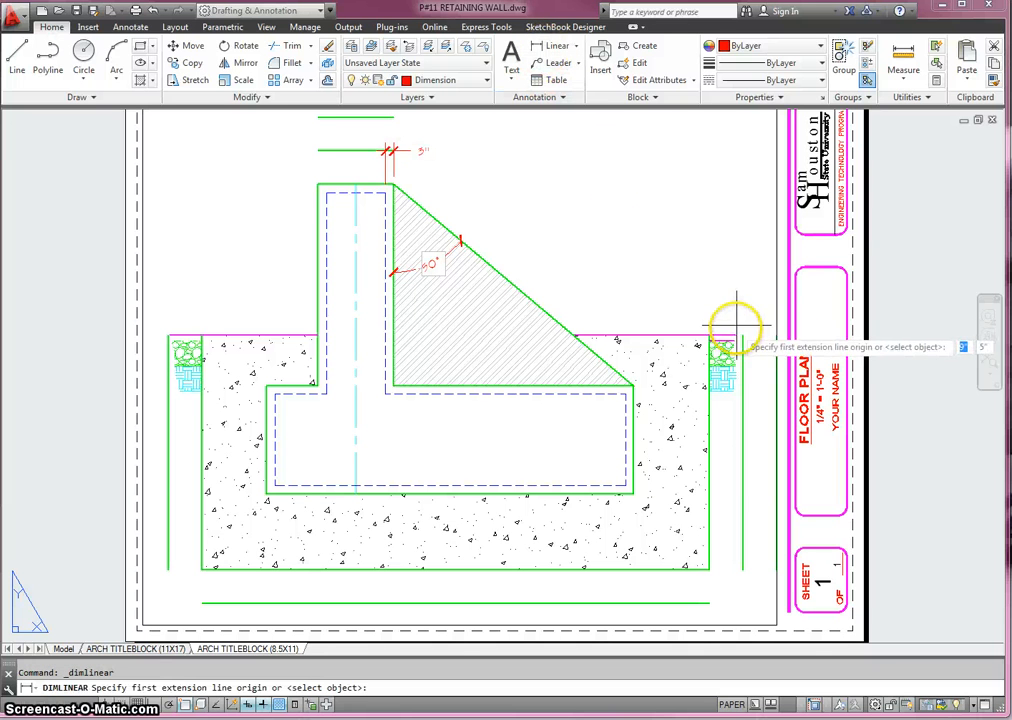
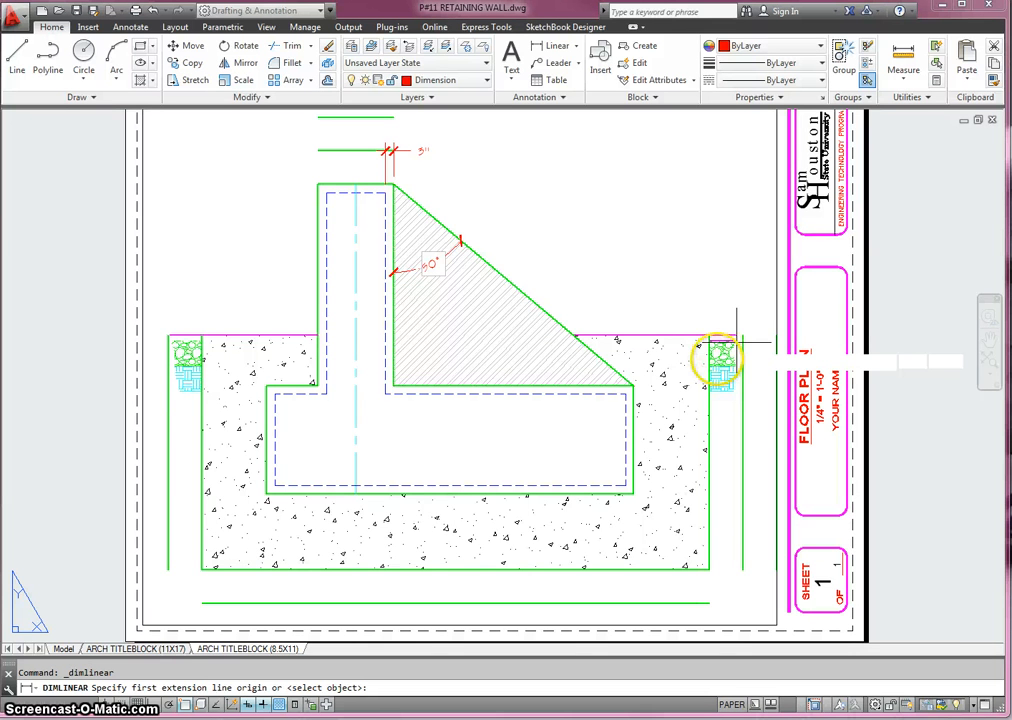
pyautogui.scroll(3, 705, 352)
pyautogui.scroll(-3, 702, 352)
pyautogui.click(702, 352)
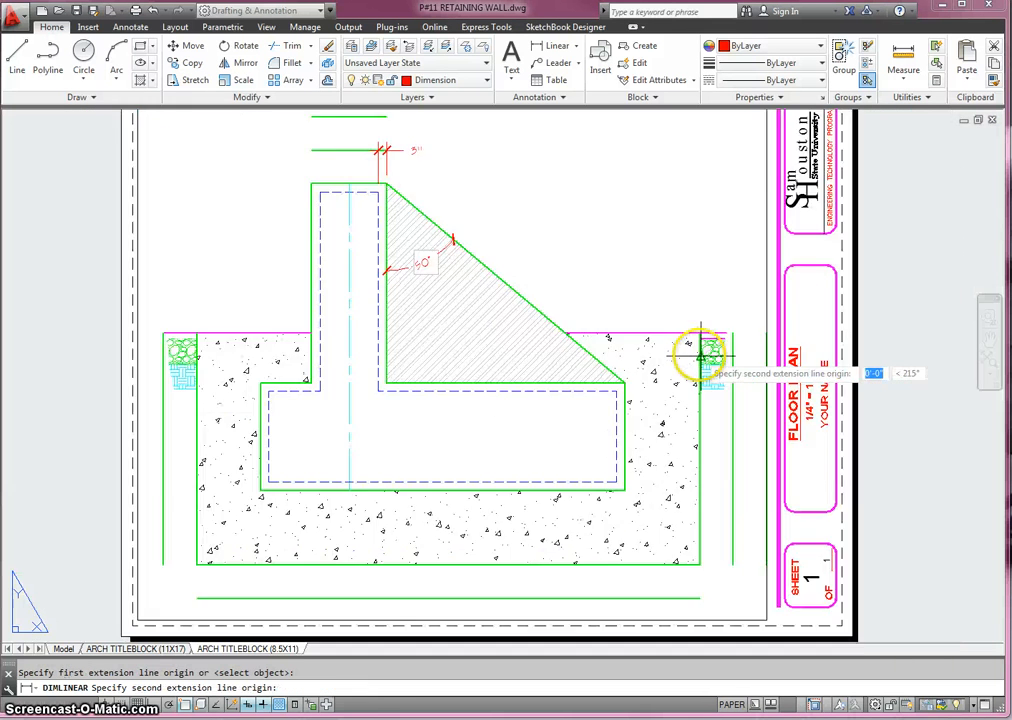
pyautogui.scroll(-2, 700, 353)
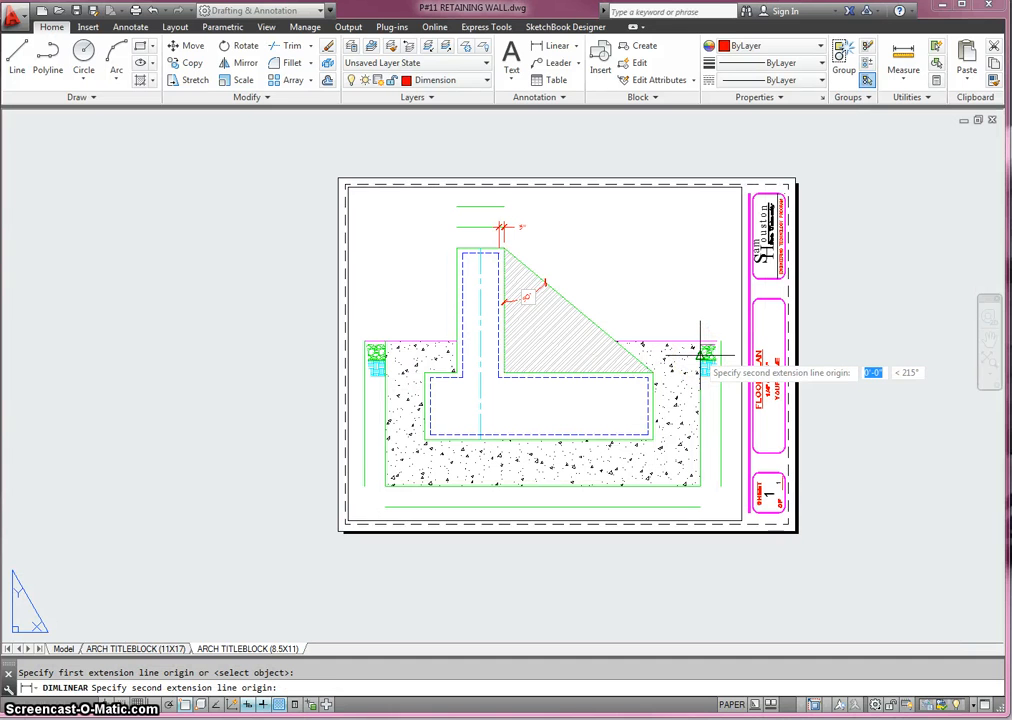
pyautogui.scroll(4, 712, 345)
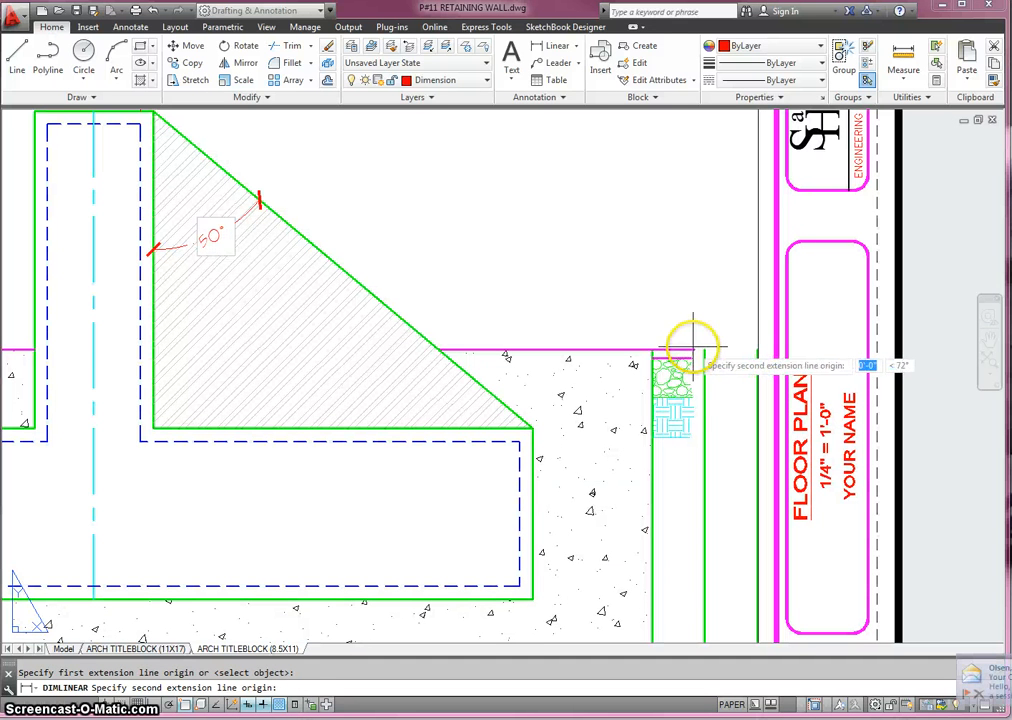
pyautogui.click(693, 350)
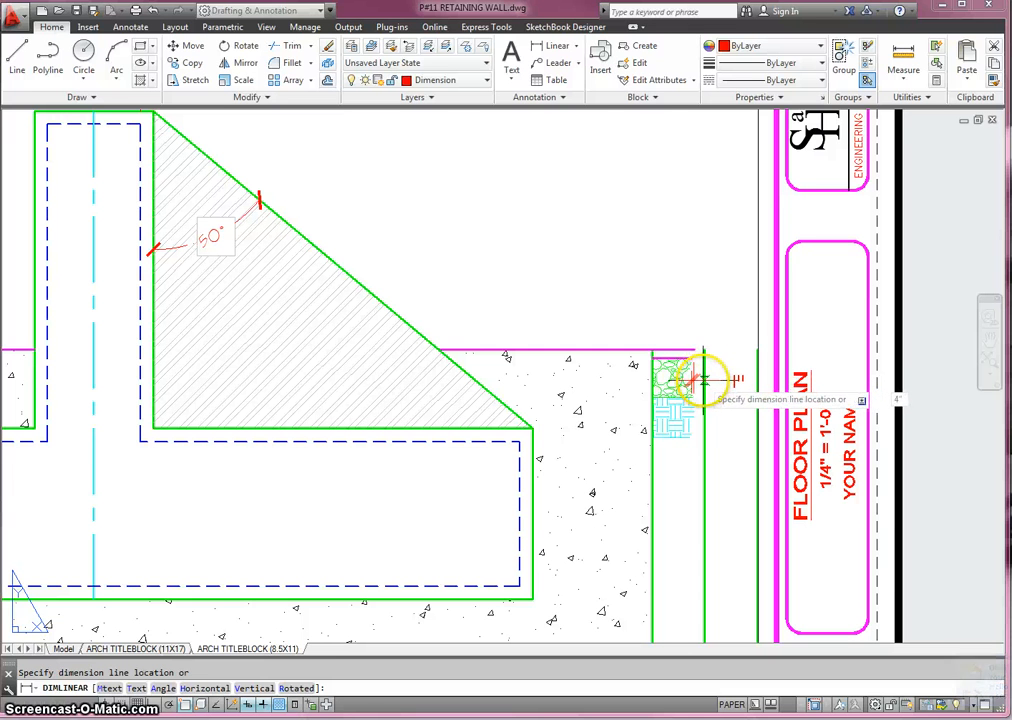
pyautogui.click(703, 380)
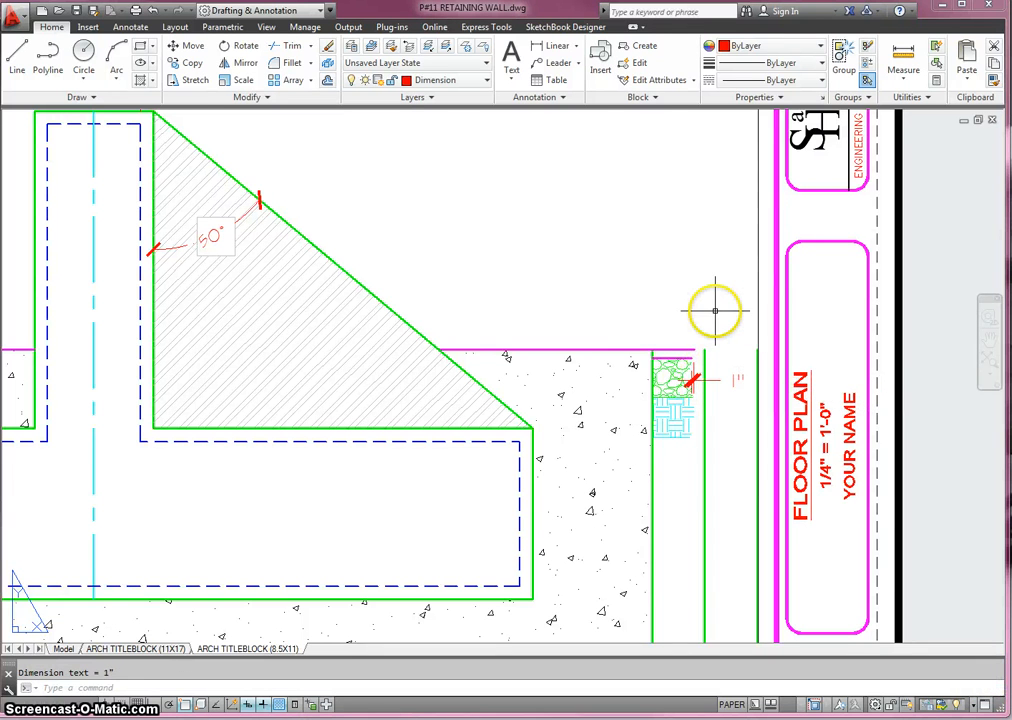
pyautogui.hotkey('ctrl', 'z')
# Step: Add a vertical linear dimension between the two magenta ground lines on the right side, placed on the inner guide line
pyautogui.scroll(5, 648, 228)
pyautogui.moveTo(662, 239); pyautogui.dragTo(407, 114, button='middle')
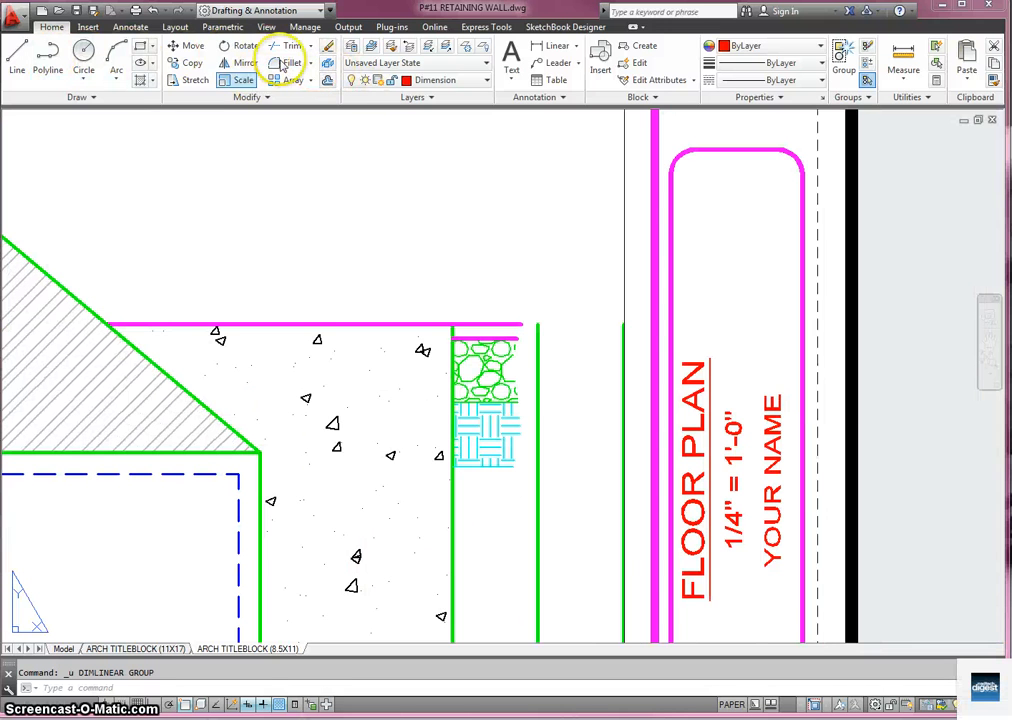
pyautogui.click(538, 46)
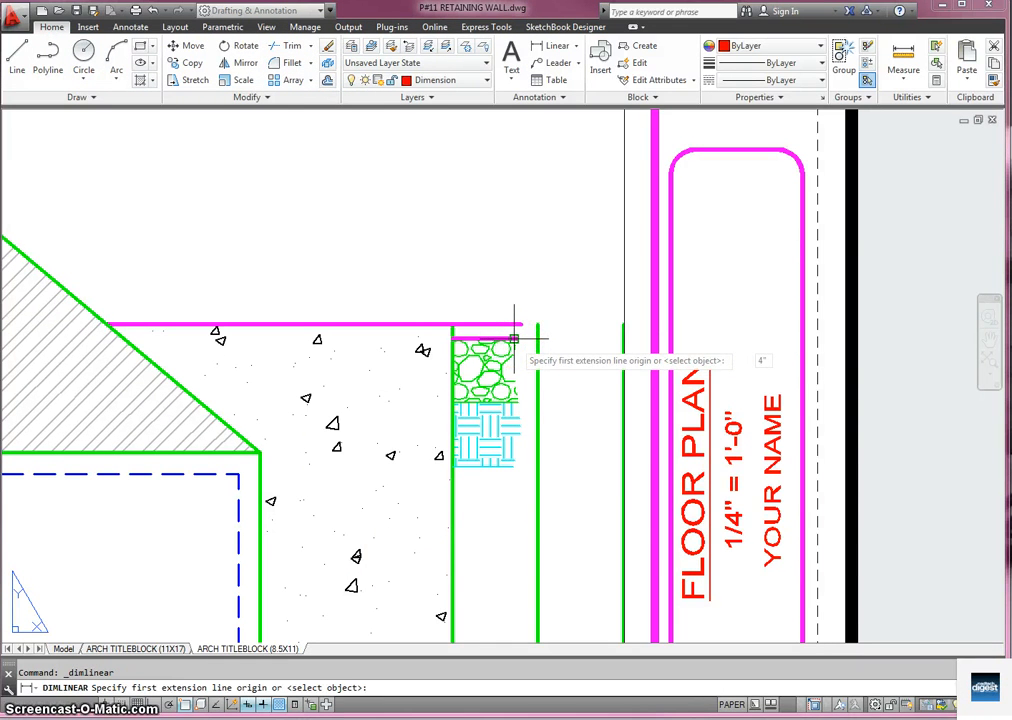
pyautogui.click(528, 324)
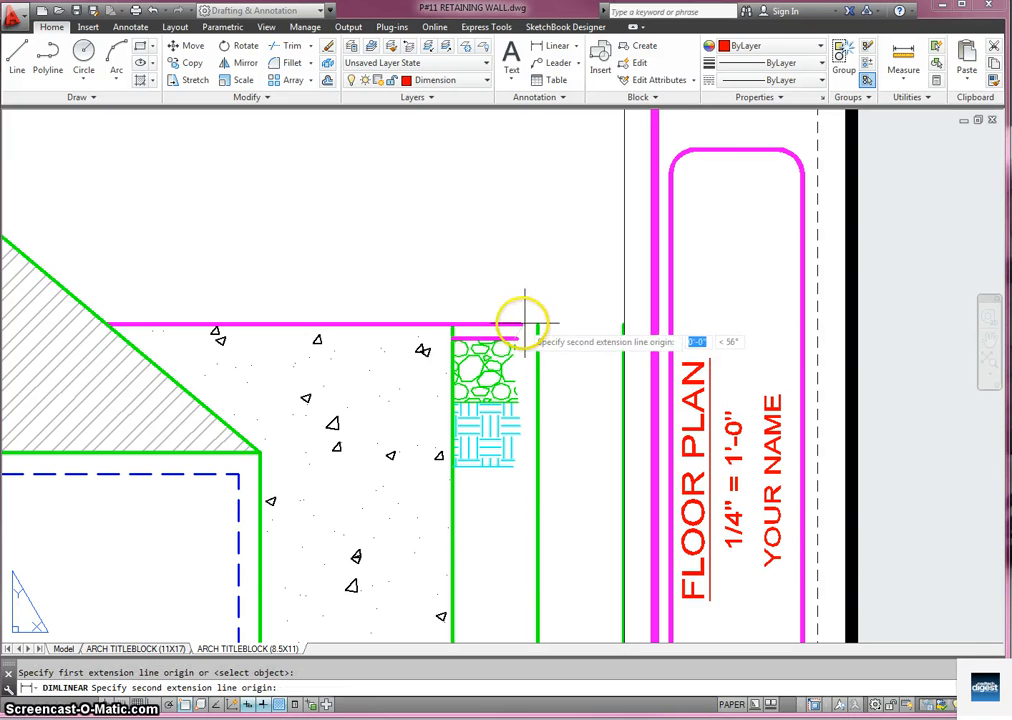
pyautogui.click(535, 341)
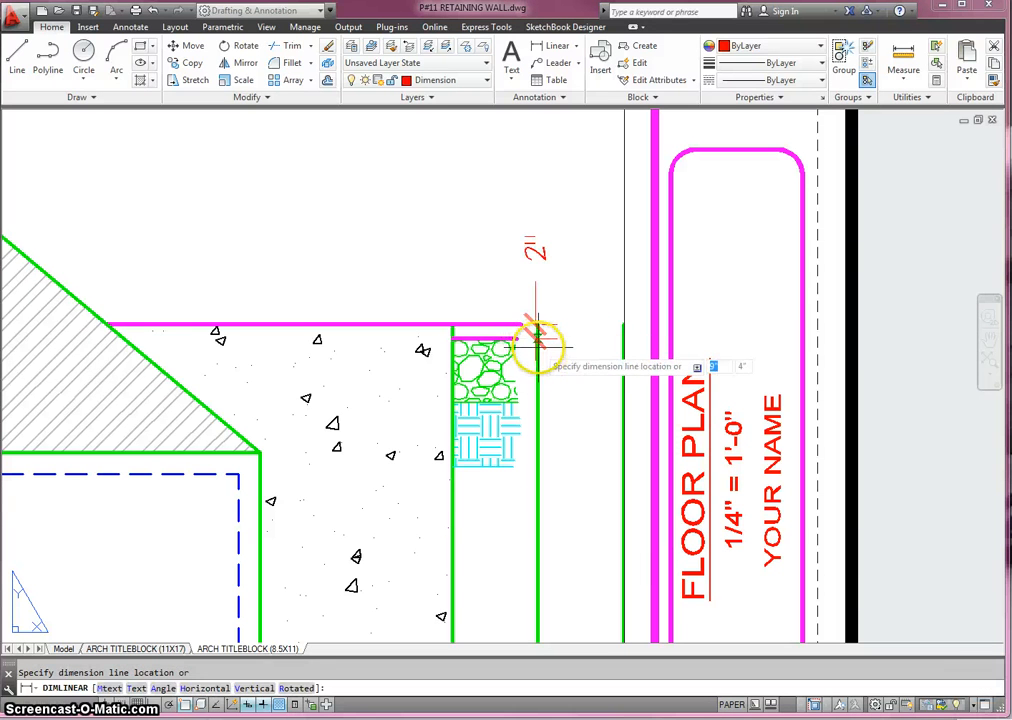
pyautogui.click(537, 343)
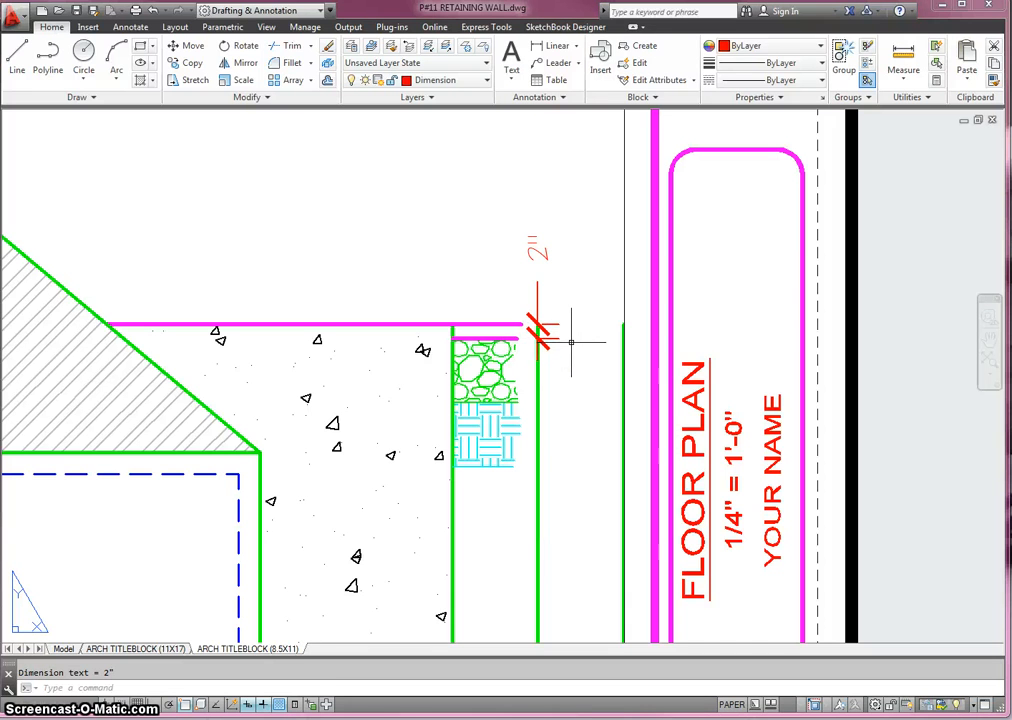
# Step: Add a vertical linear dimension from the bottom of the right gravel layer to the upper magenta ground line, placed on the outer guide line
pyautogui.click(556, 46)
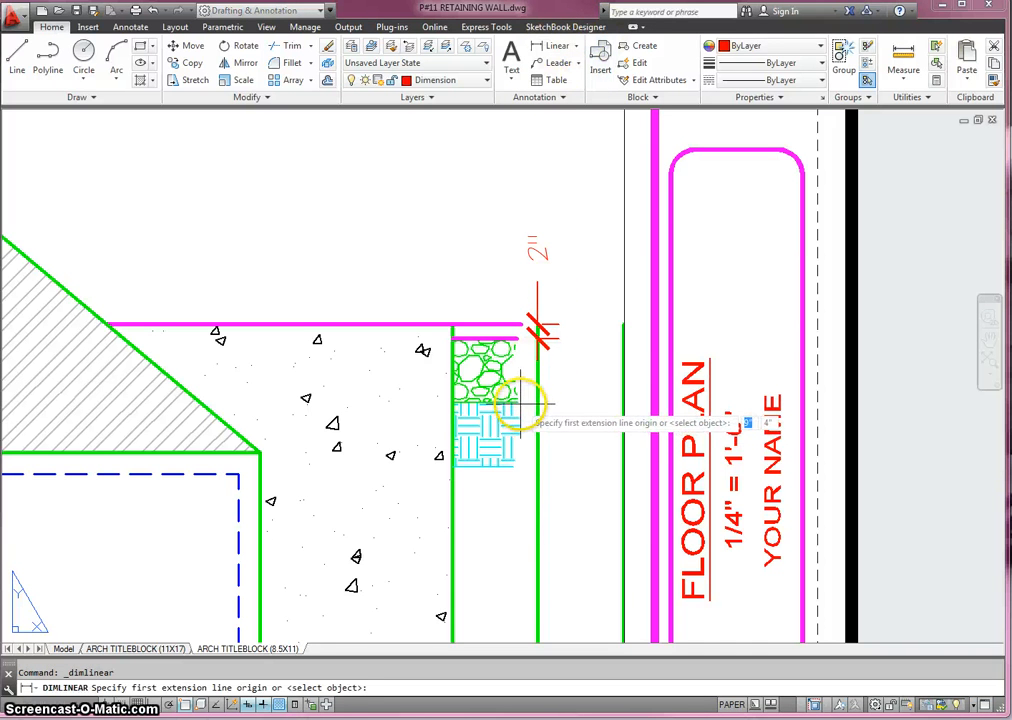
pyautogui.click(517, 330)
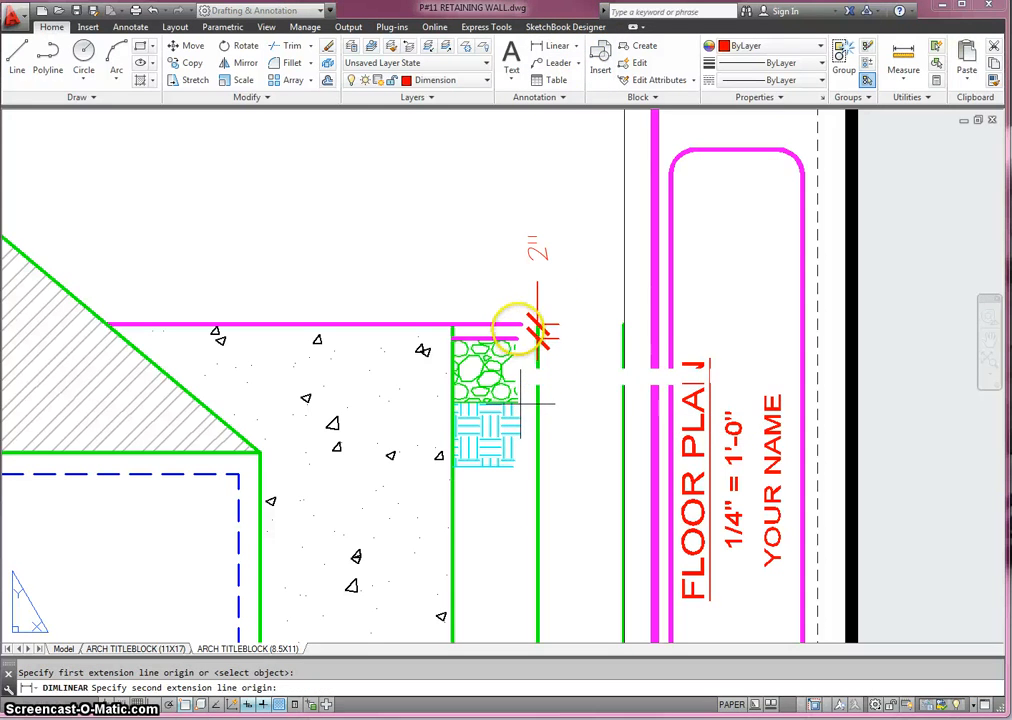
pyautogui.click(537, 328)
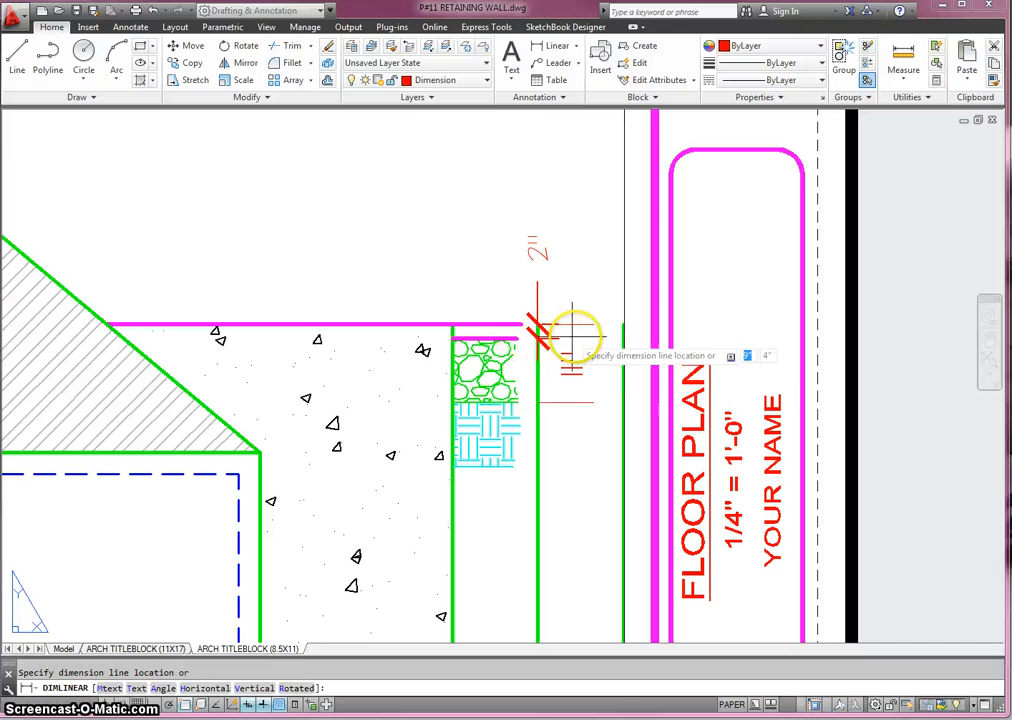
pyautogui.click(622, 345)
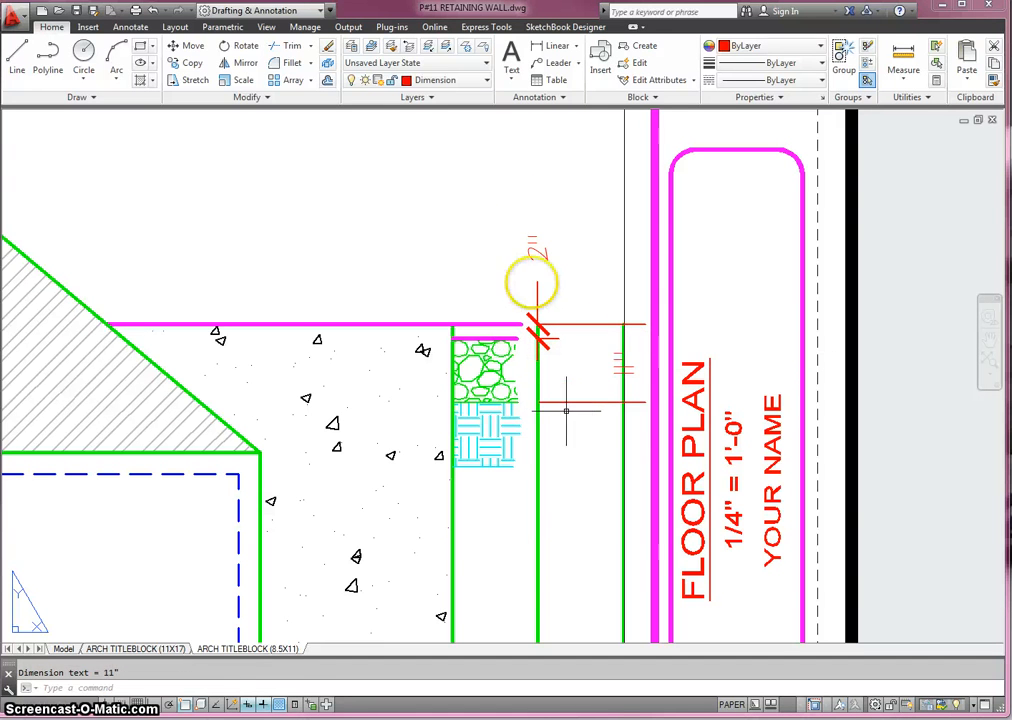
# Step: Add a vertical linear dimension across the cyan earth layer on the right side, placed on the same outer guide line
pyautogui.press('Return')
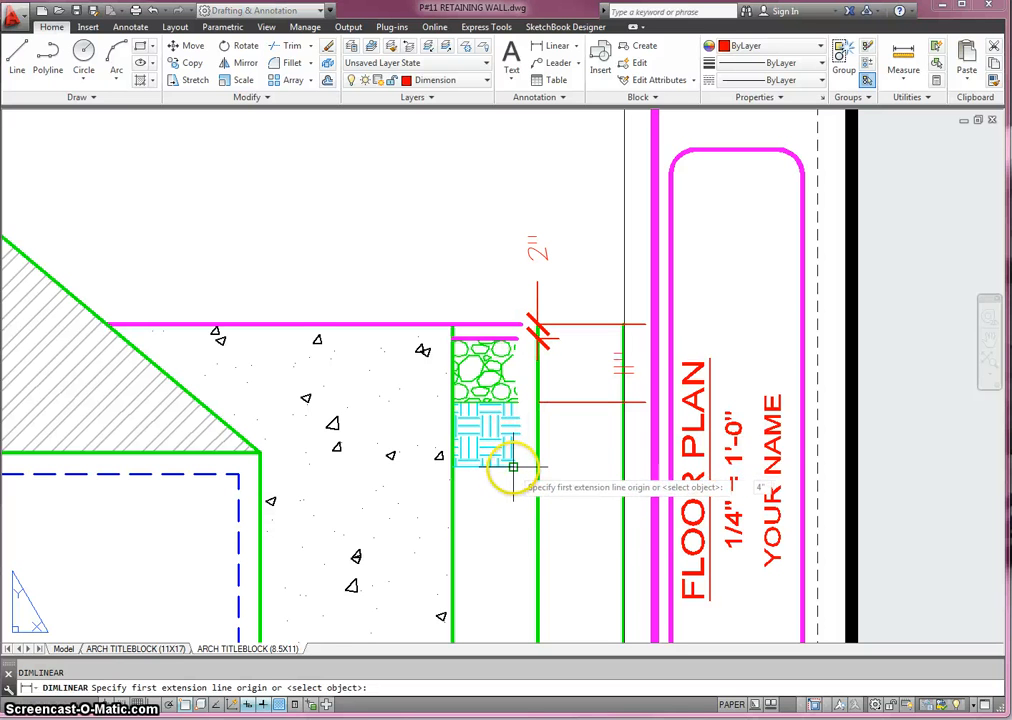
pyautogui.click(522, 382)
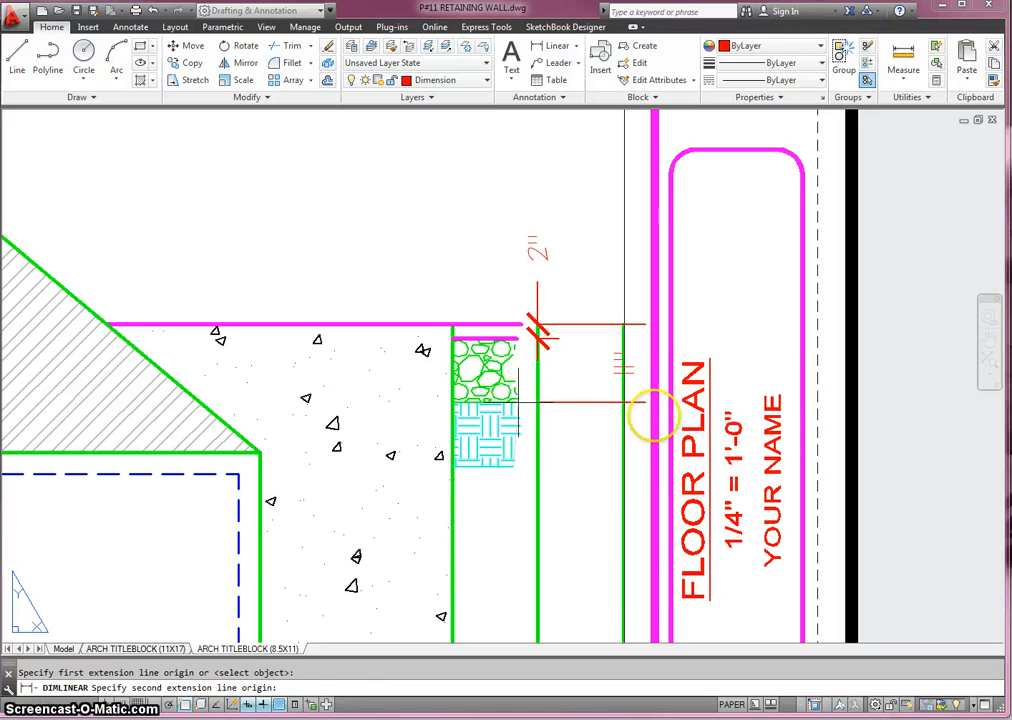
pyautogui.click(684, 419)
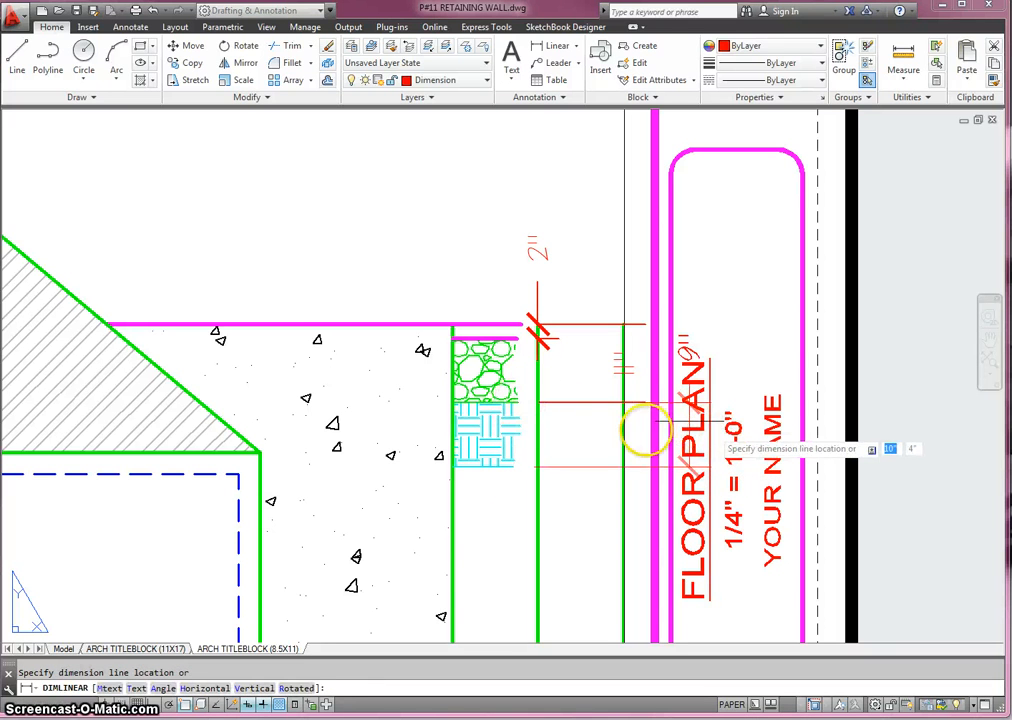
pyautogui.click(590, 422)
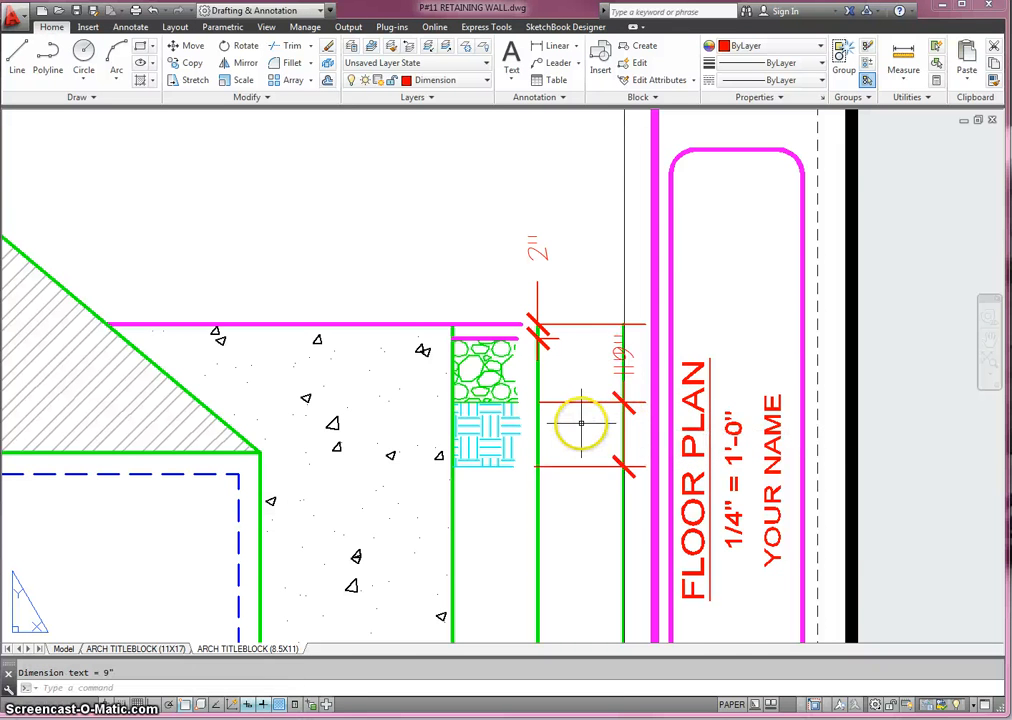
# Step: Place a leader with its arrowhead inside the diagonal hatch and its landing in the clear area beyond the sloped line
pyautogui.scroll(-5, 581, 422)
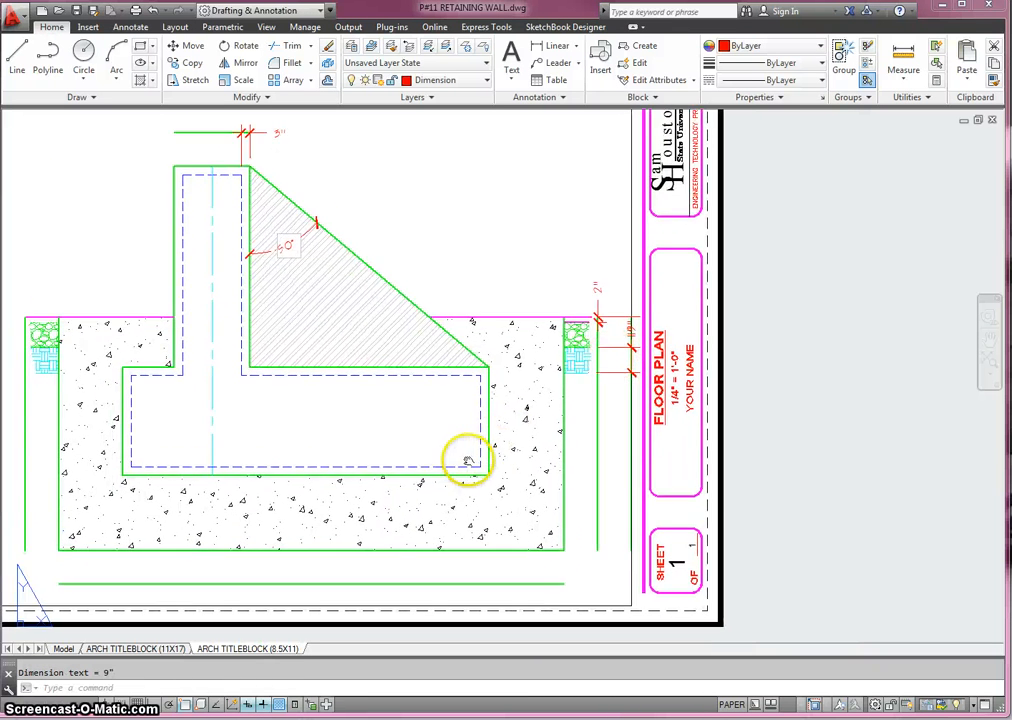
pyautogui.moveTo(467, 461); pyautogui.dragTo(551, 362, button='middle')
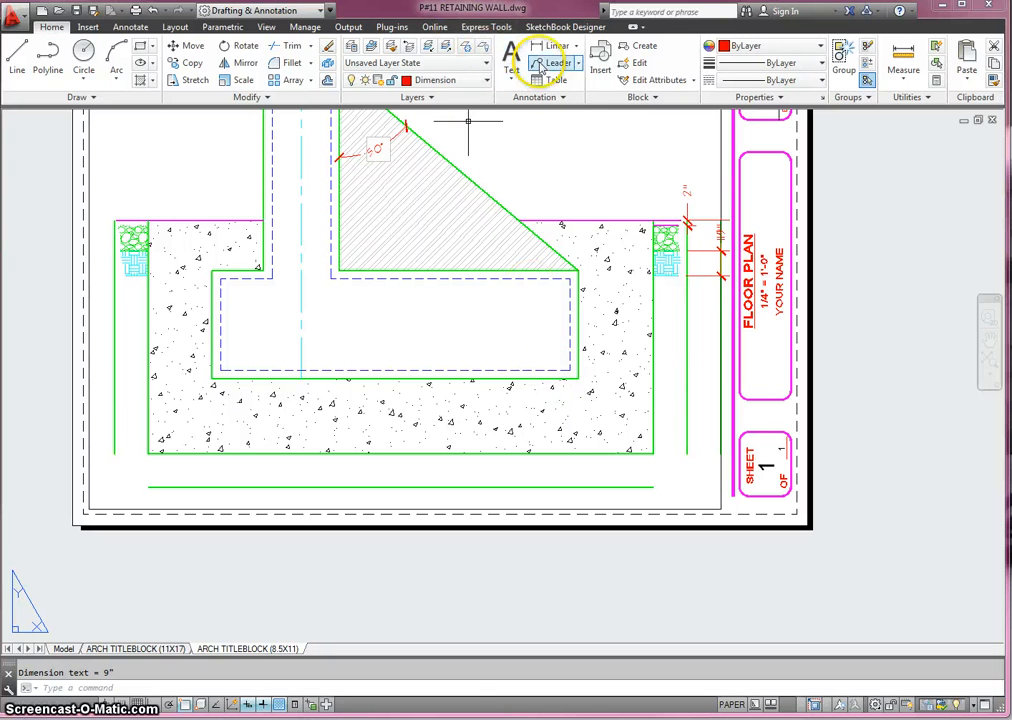
pyautogui.click(429, 192)
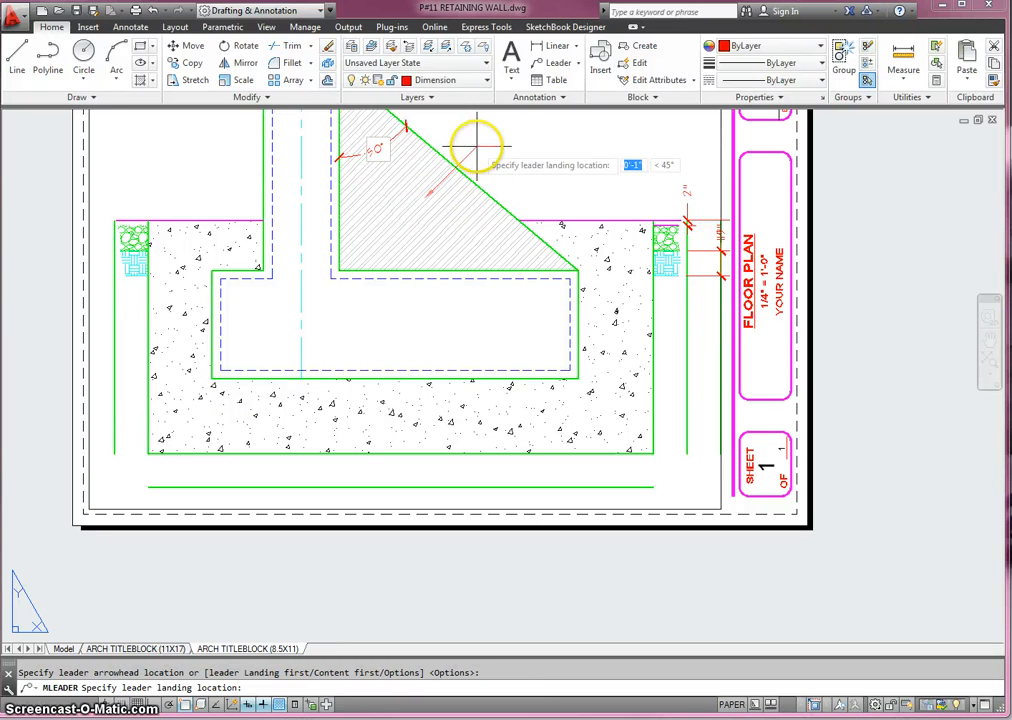
pyautogui.click(476, 146)
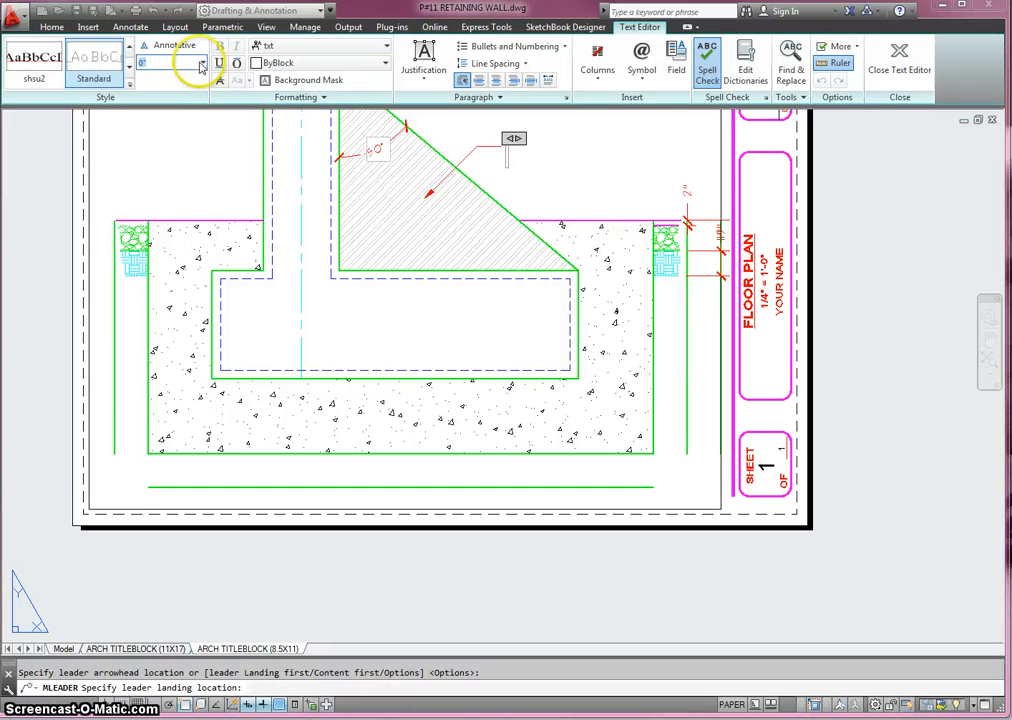
# Step: Write the leader note STEEL using the CityBlueprint font and the ByLayer colour, and finish the text
pyautogui.click(319, 52)
pyautogui.write('ci')
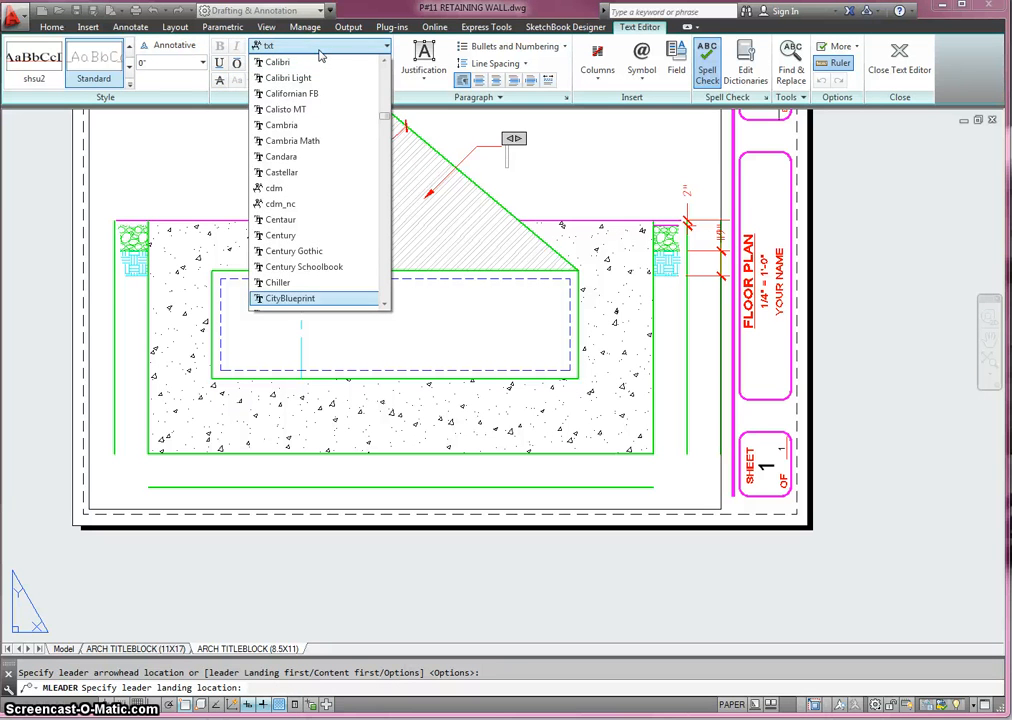
pyautogui.click(300, 298)
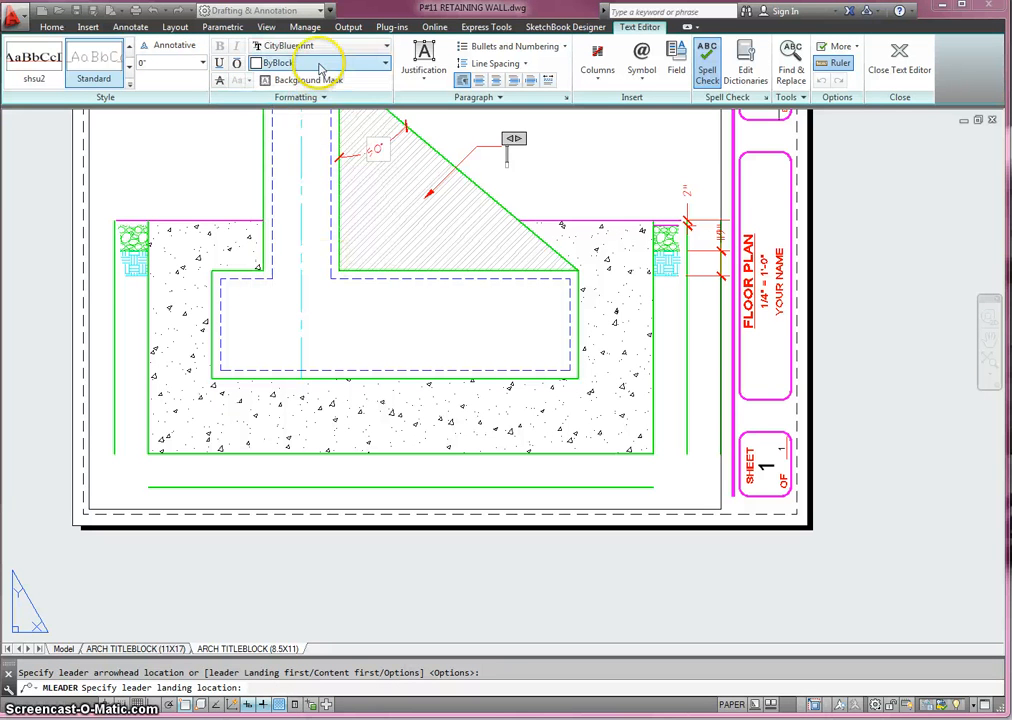
pyautogui.click(320, 63)
pyautogui.scroll(2, 320, 70)
pyautogui.click(316, 84)
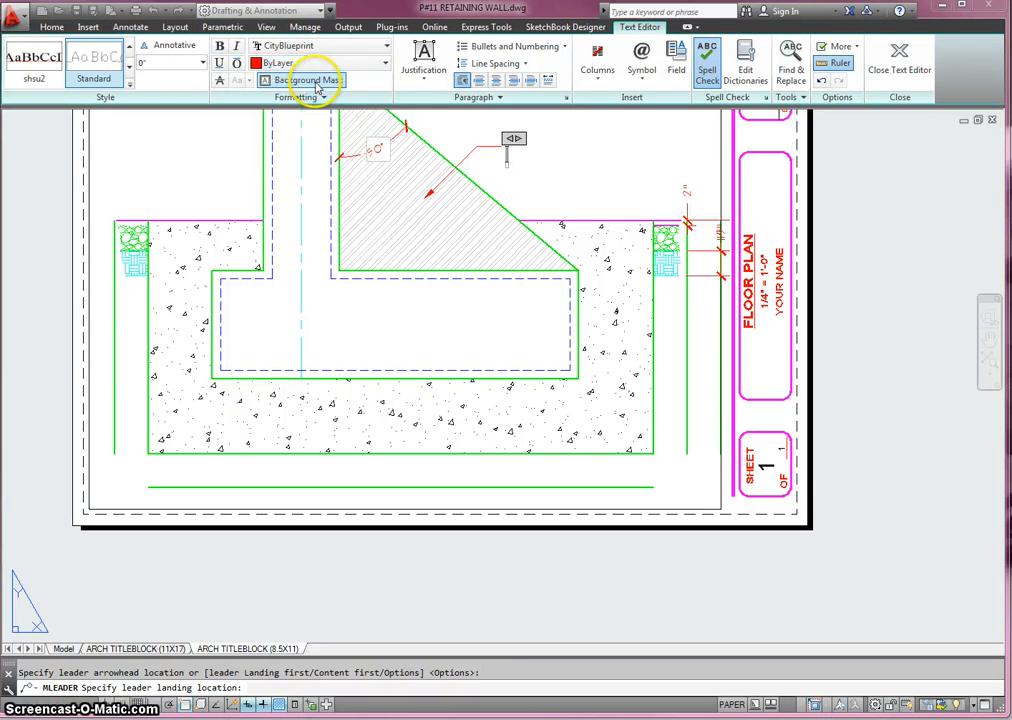
pyautogui.click(430, 80)
pyautogui.click(455, 167)
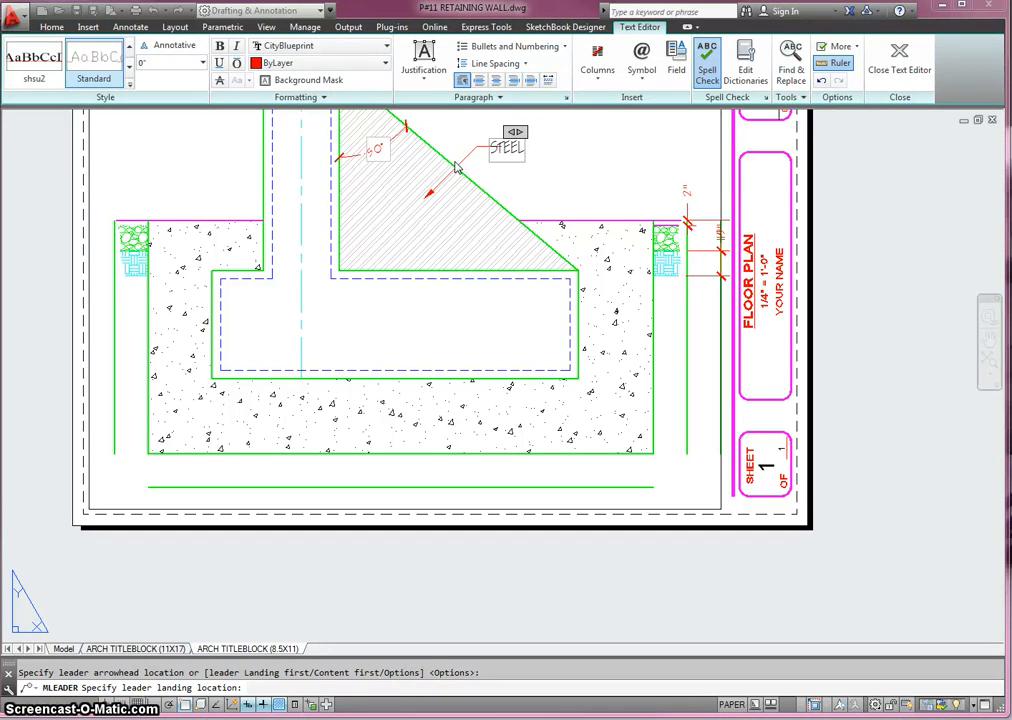
pyautogui.click(603, 162)
# Step: Reopen the STEEL note, try text heights 4 and 1 on its first four letters, and settle on .2
pyautogui.click(520, 145)
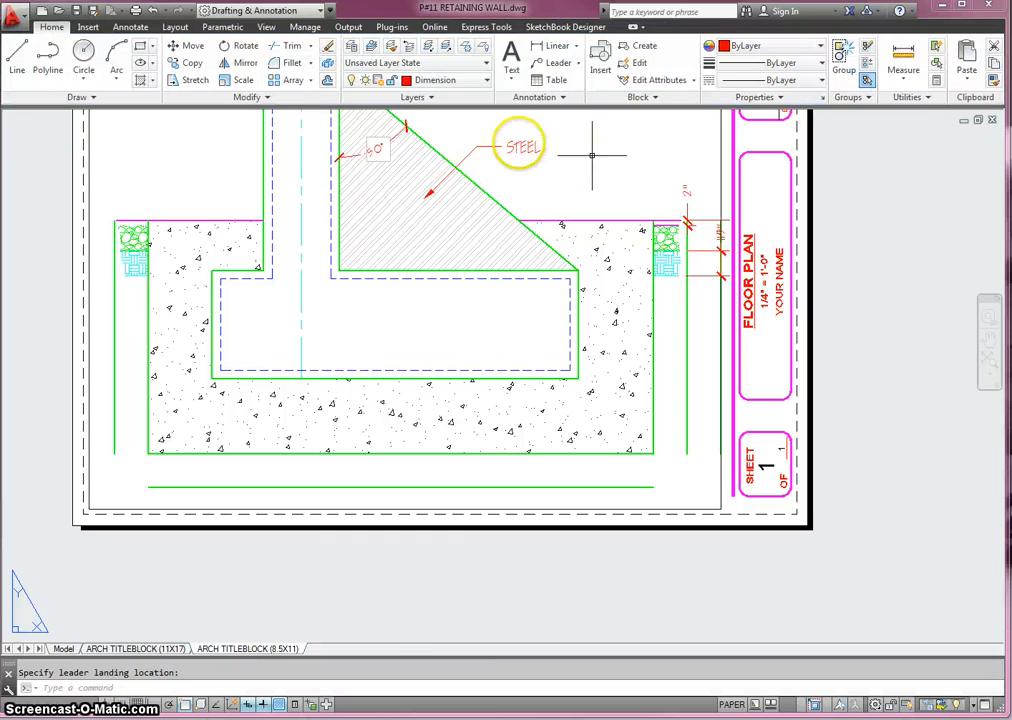
pyautogui.doubleClick(522, 146)
pyautogui.moveTo(538, 147); pyautogui.dragTo(504, 146)
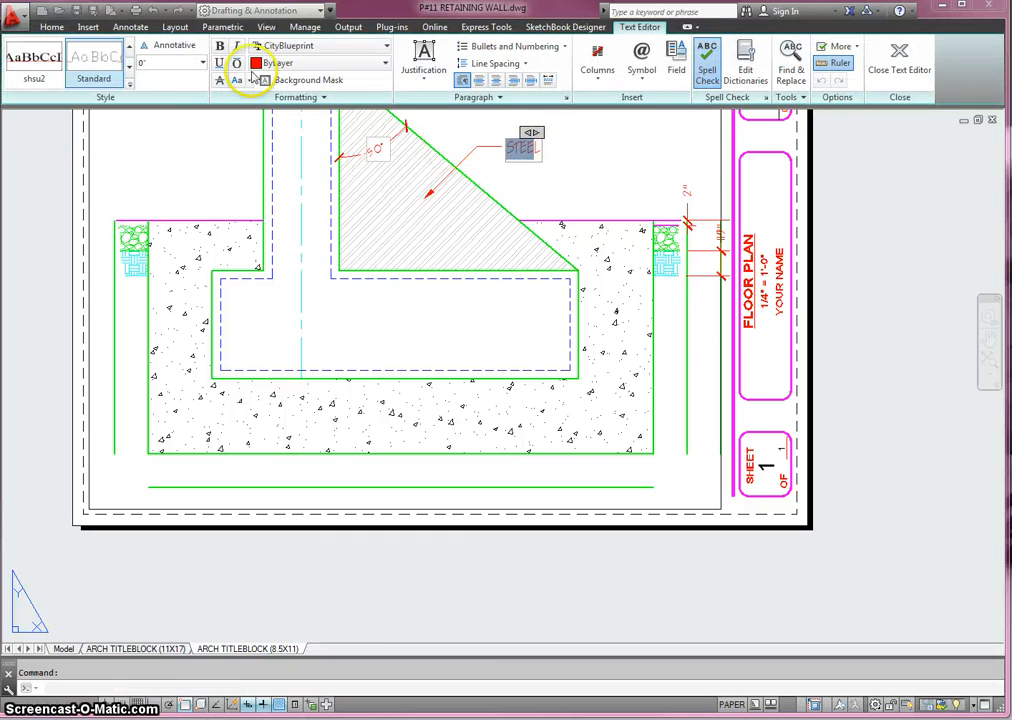
pyautogui.click(203, 66)
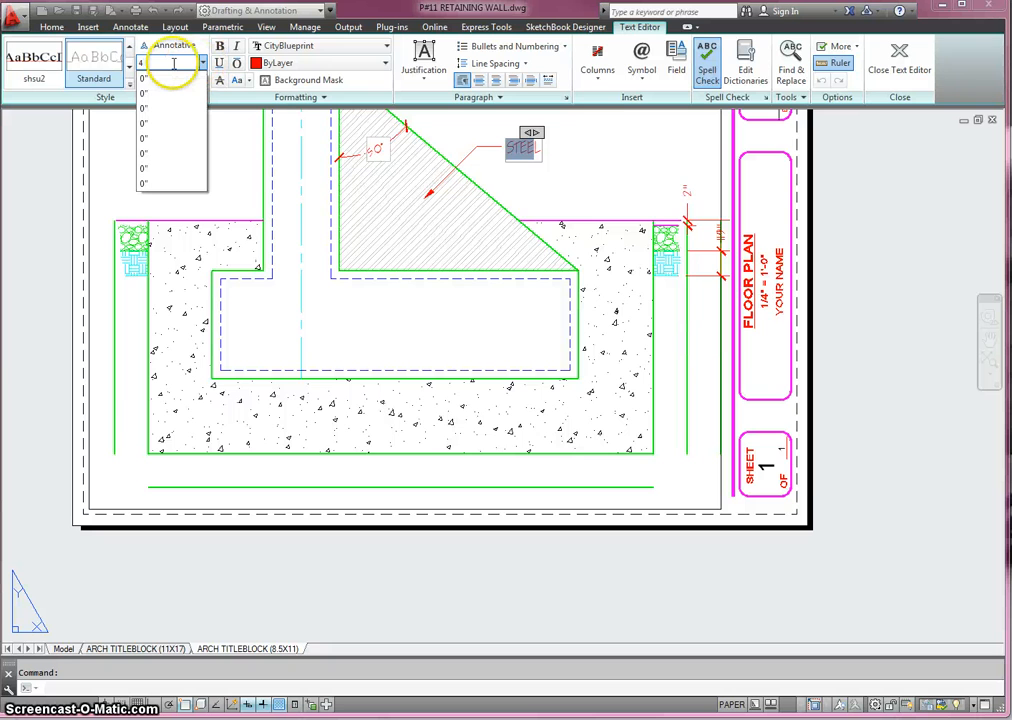
pyautogui.write('4')
pyautogui.press('Return')
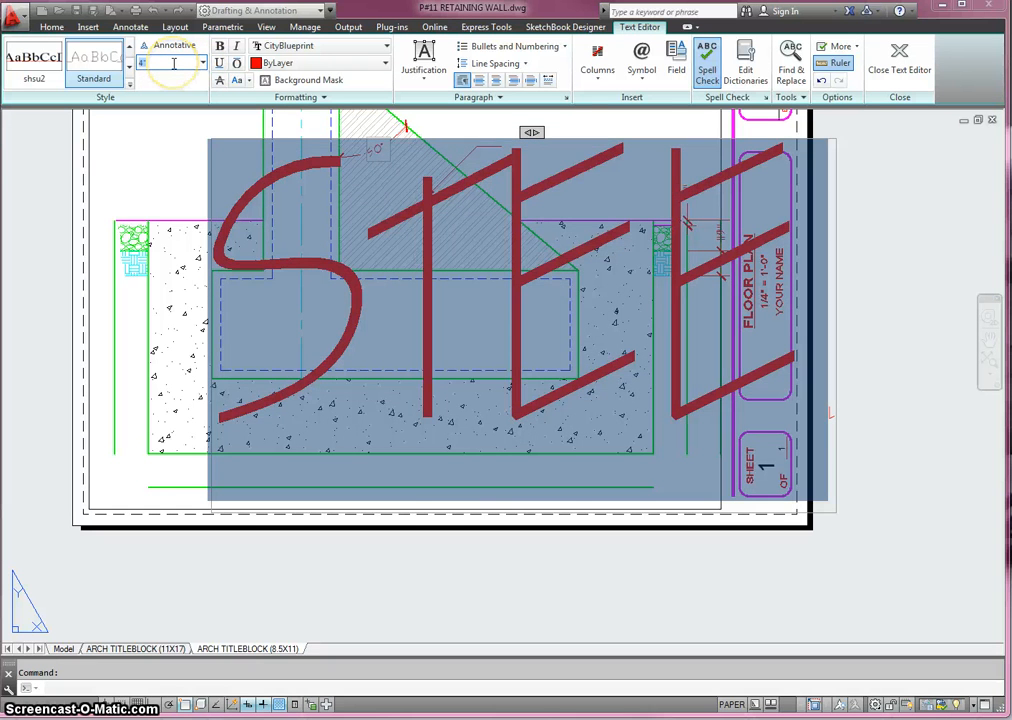
pyautogui.write('1')
pyautogui.press('Return')
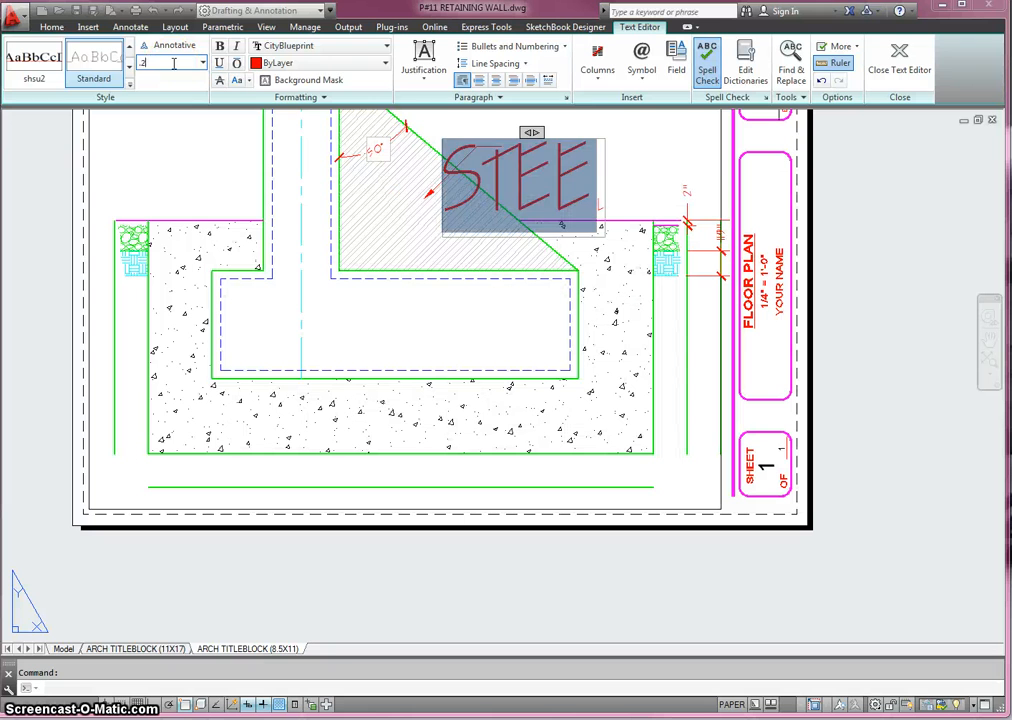
pyautogui.press('Return')
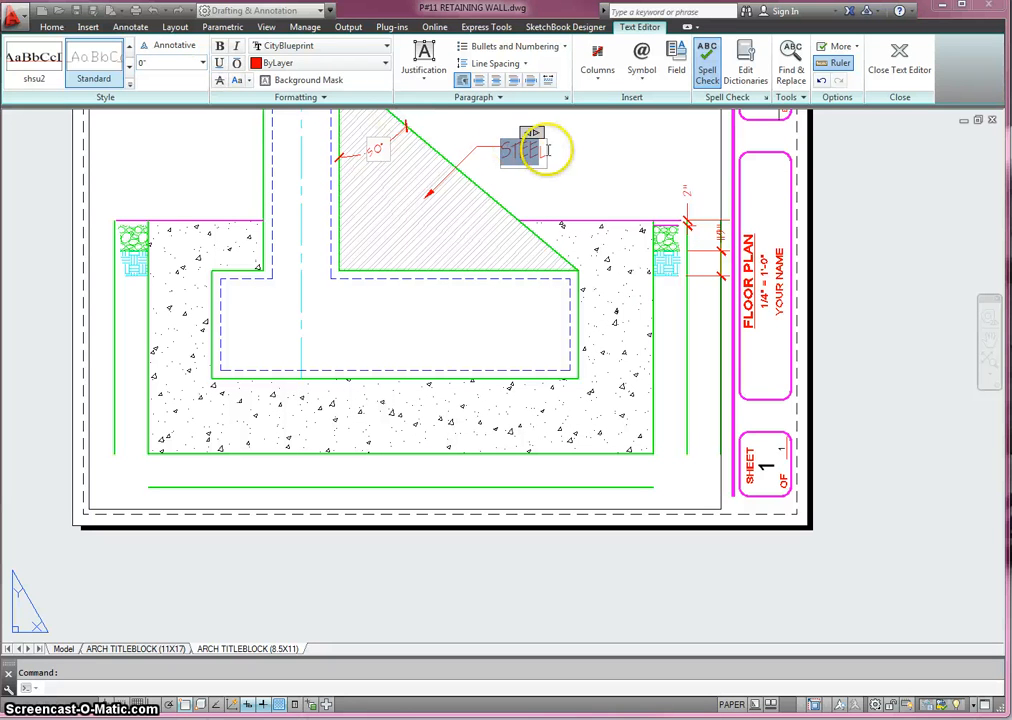
pyautogui.click(437, 147)
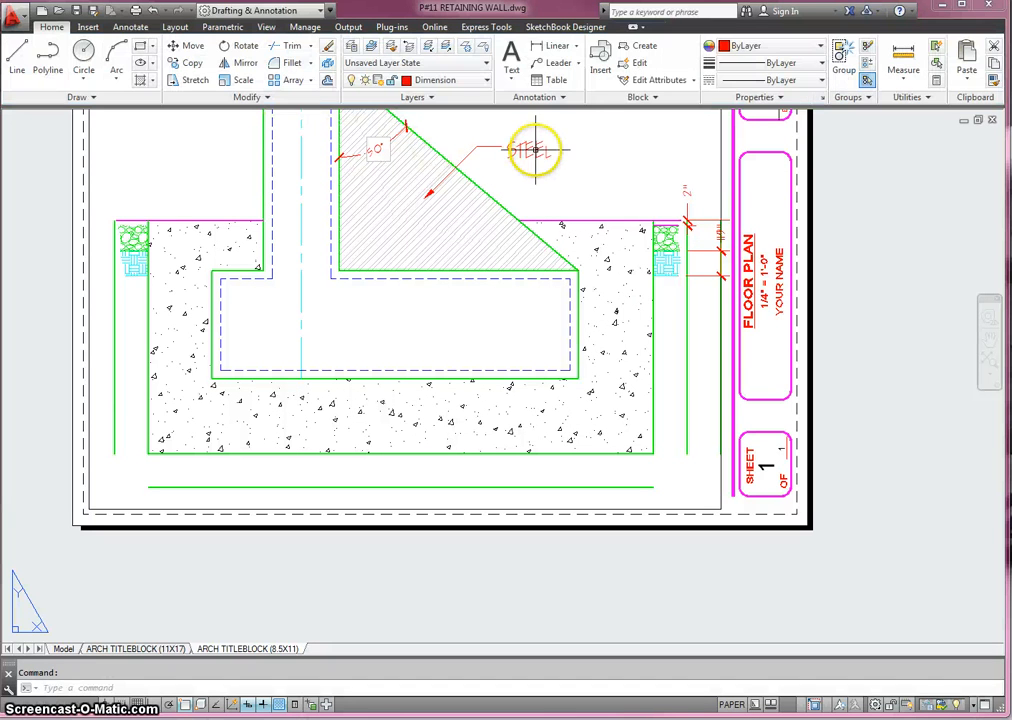
# Step: Shift the STEEL note and its leader landing slightly farther from the sloped line, and clear the selection
pyautogui.click(529, 149)
pyautogui.click(529, 149)
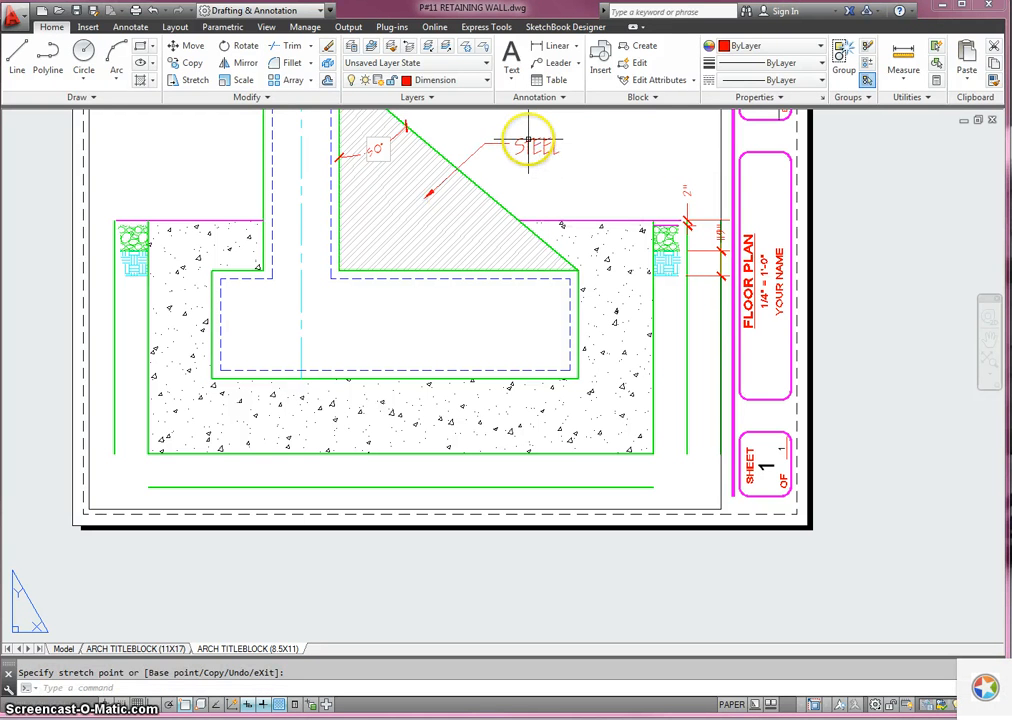
pyautogui.press('Escape')
pyautogui.press('Escape')
# Step: Reopen the STEEL note and set the text height of the entire word to 1"
pyautogui.doubleClick(537, 146)
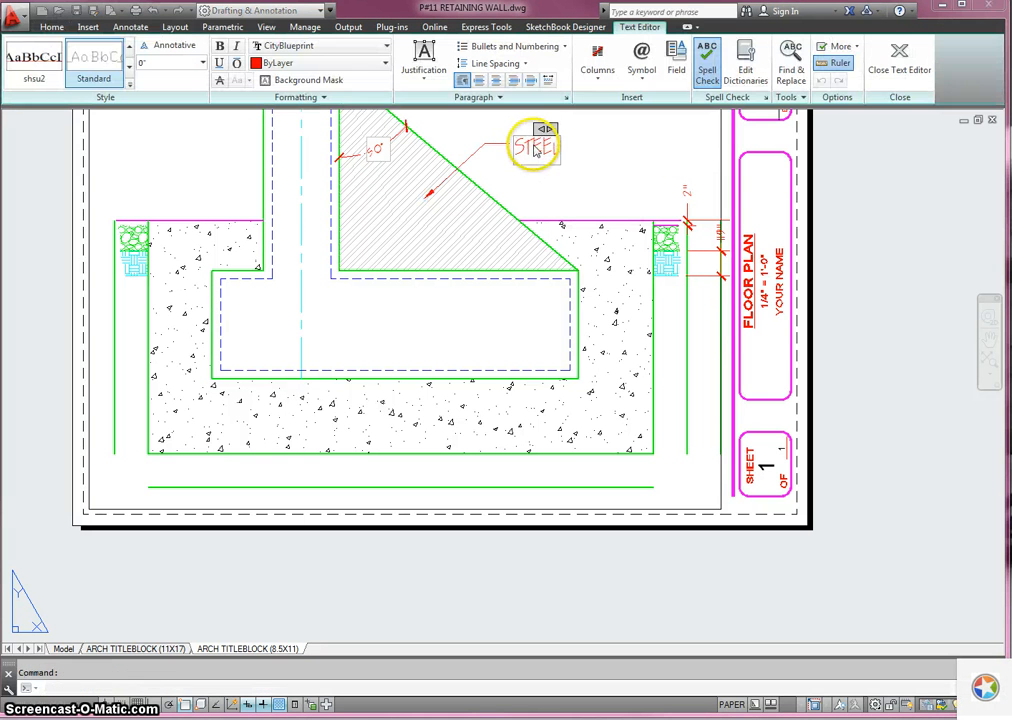
pyautogui.click(204, 64)
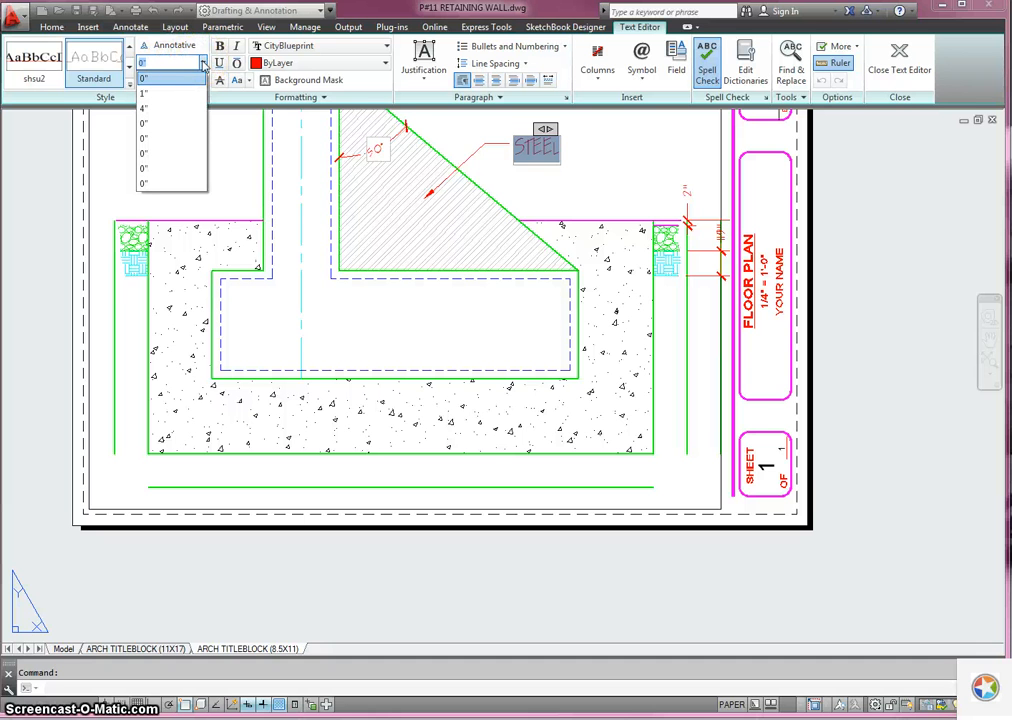
pyautogui.click(184, 94)
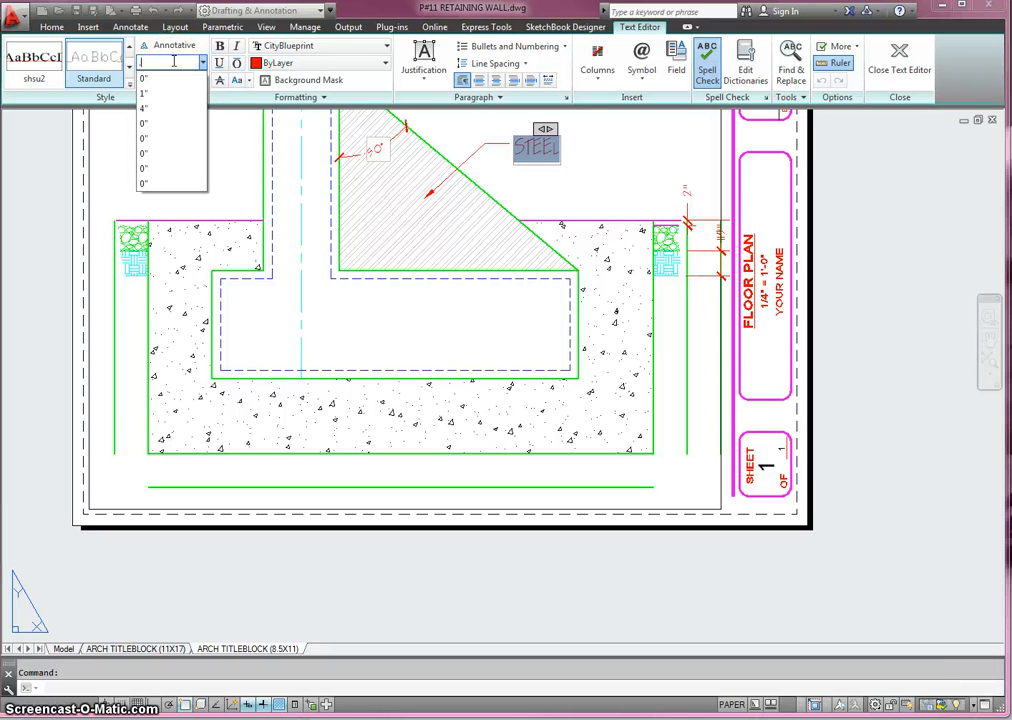
pyautogui.press('Return')
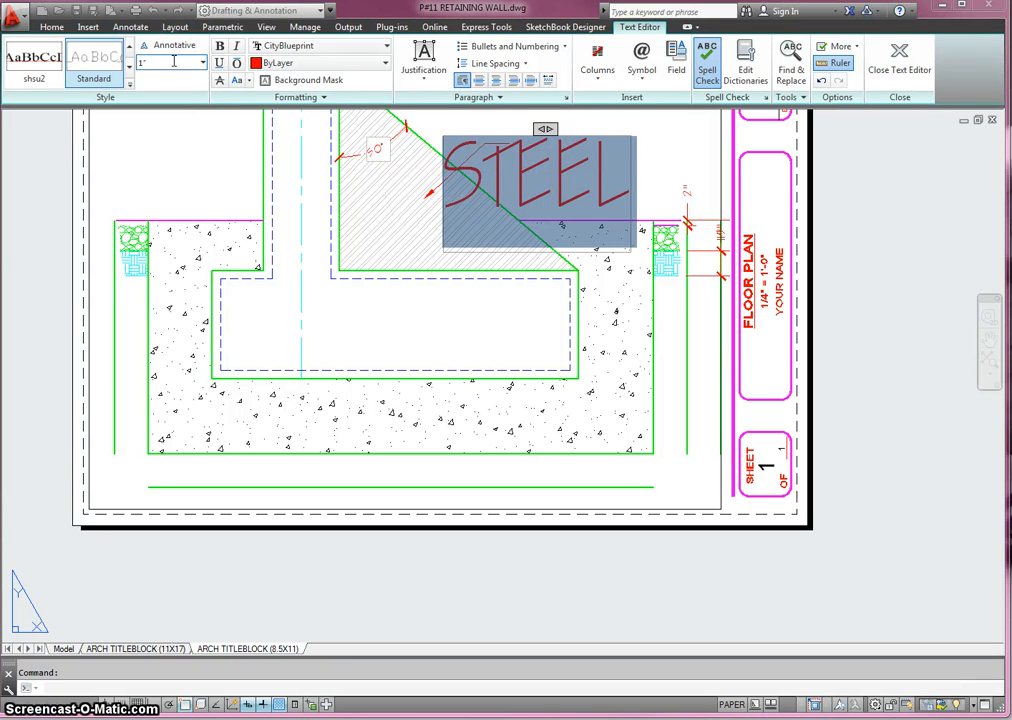